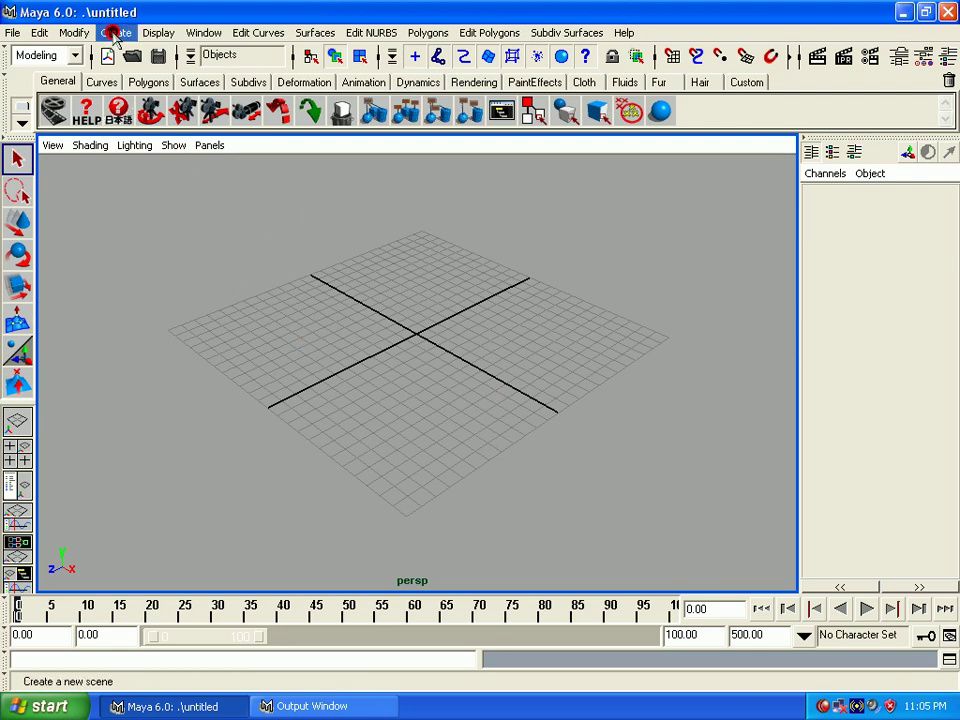
Step: Create a polygon sphere at the origin and frame it in the perspective view
click(115, 35)
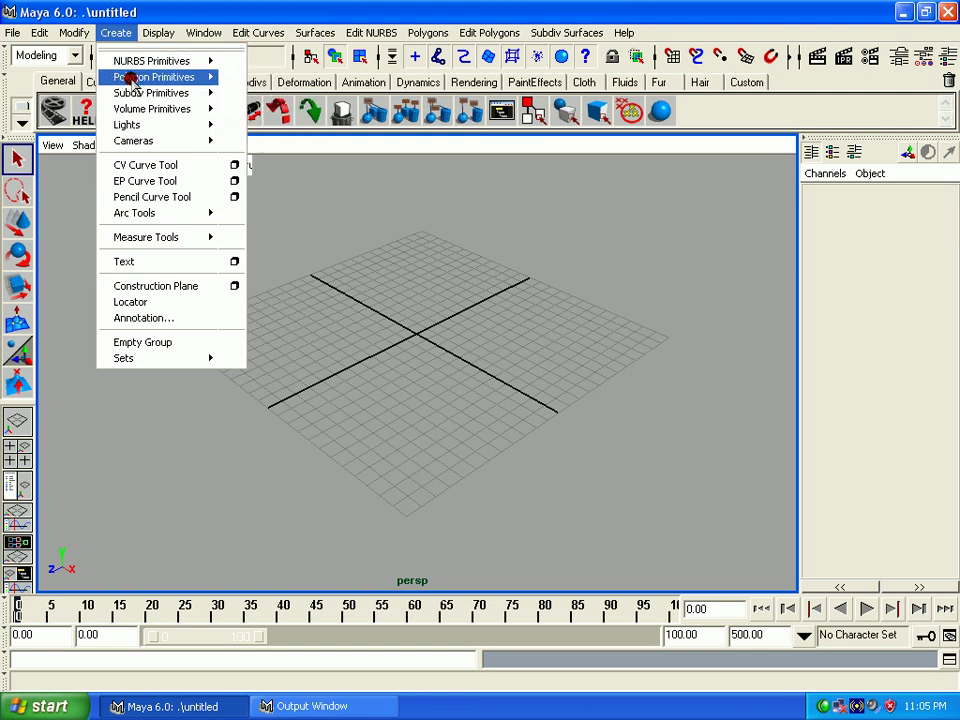
mouse_move(154, 77)
click(258, 86)
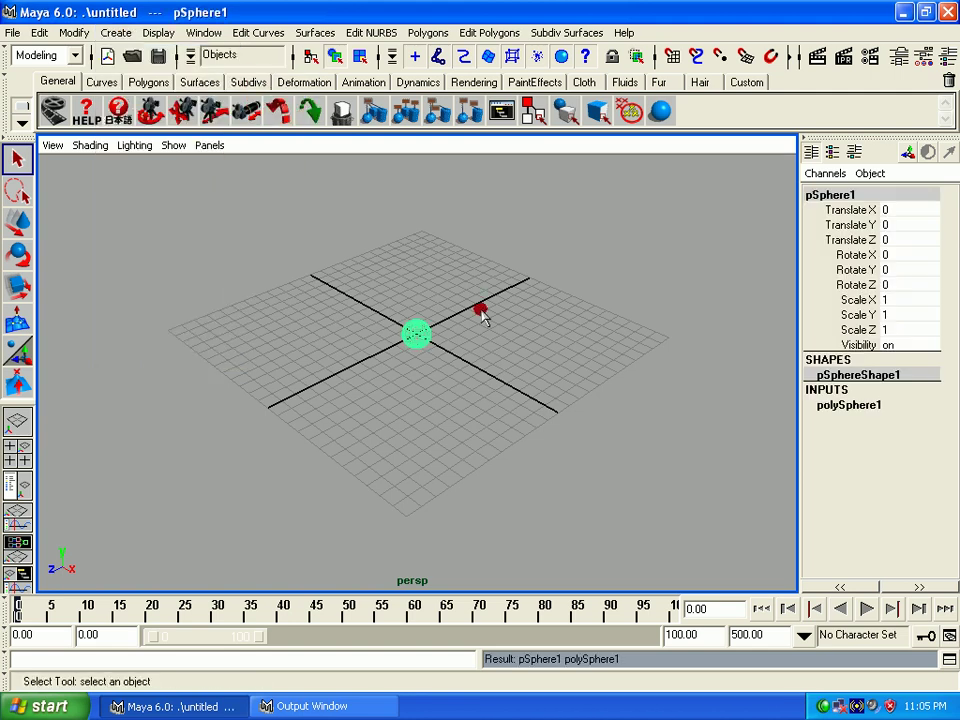
mouse_move(466, 314)
alt+right_down()
mouse_move(506, 411)
mouse_move(482, 368)
mouse_move(508, 403)
mouse_move(492, 347)
mouse_move(542, 392)
alt+right_up()
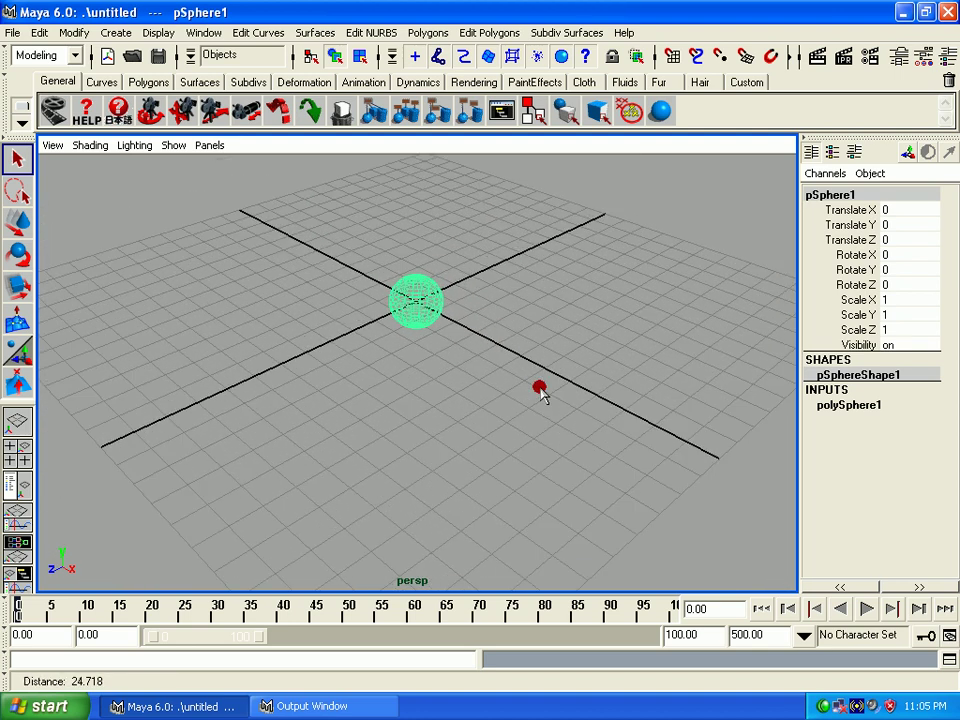
mouse_move(486, 311)
alt+right_down()
mouse_move(538, 400)
mouse_move(495, 315)
alt+right_up()
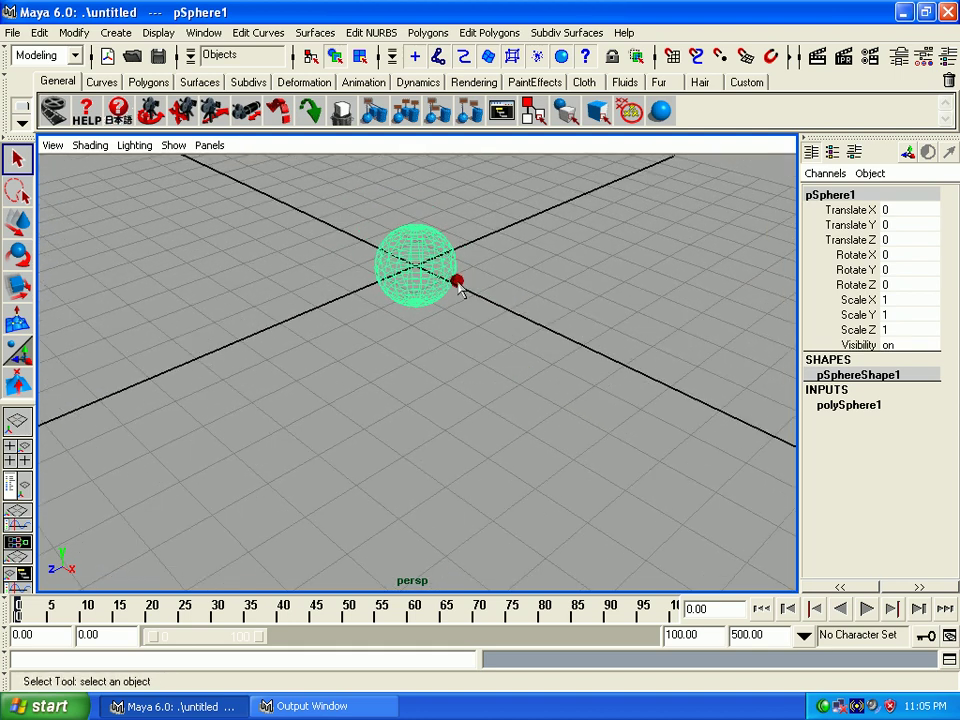
alt+middle_drag(414, 264, 422, 328)
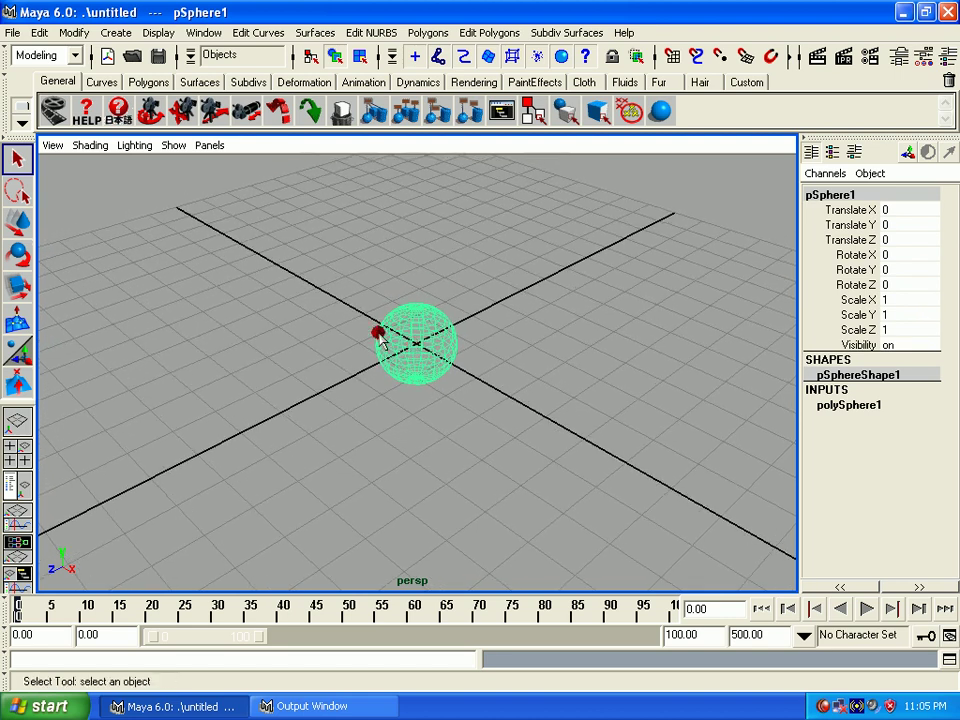
mouse_move(377, 332)
alt+right_down()
mouse_move(413, 343)
mouse_move(560, 485)
mouse_move(431, 294)
alt+right_up()
alt+middle_drag(431, 294, 426, 332)
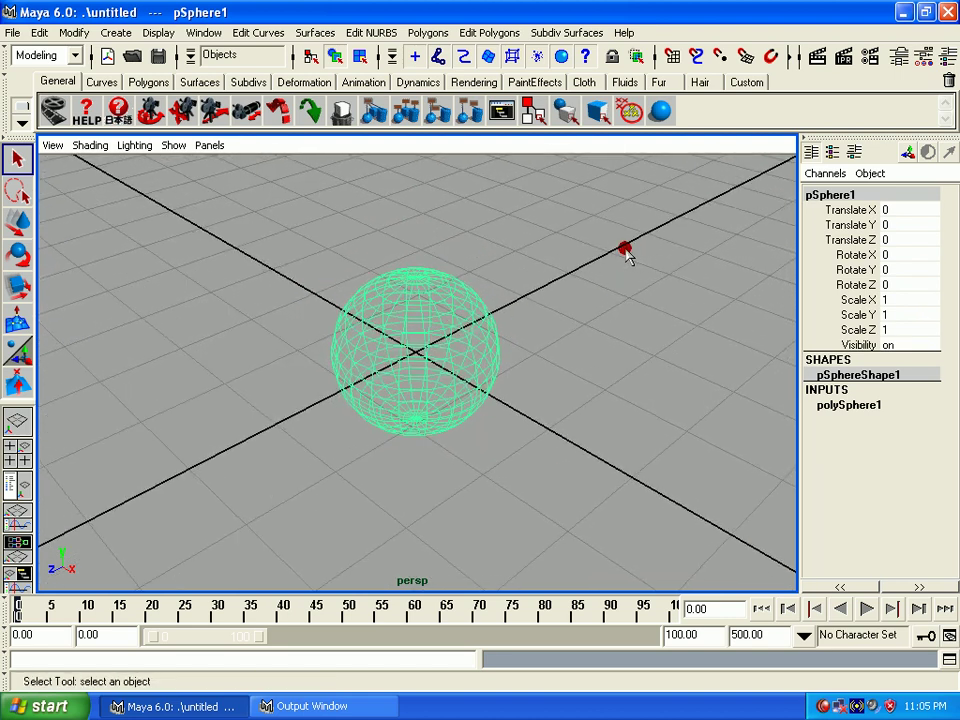
alt+right_drag(623, 230, 620, 217)
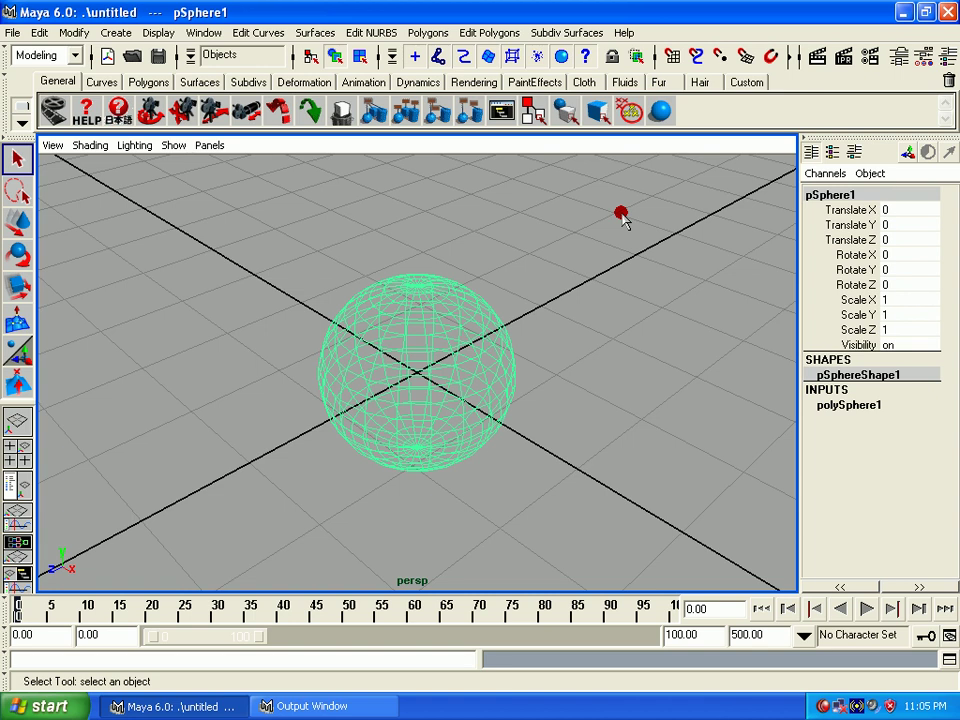
alt+right_drag(401, 405, 384, 193)
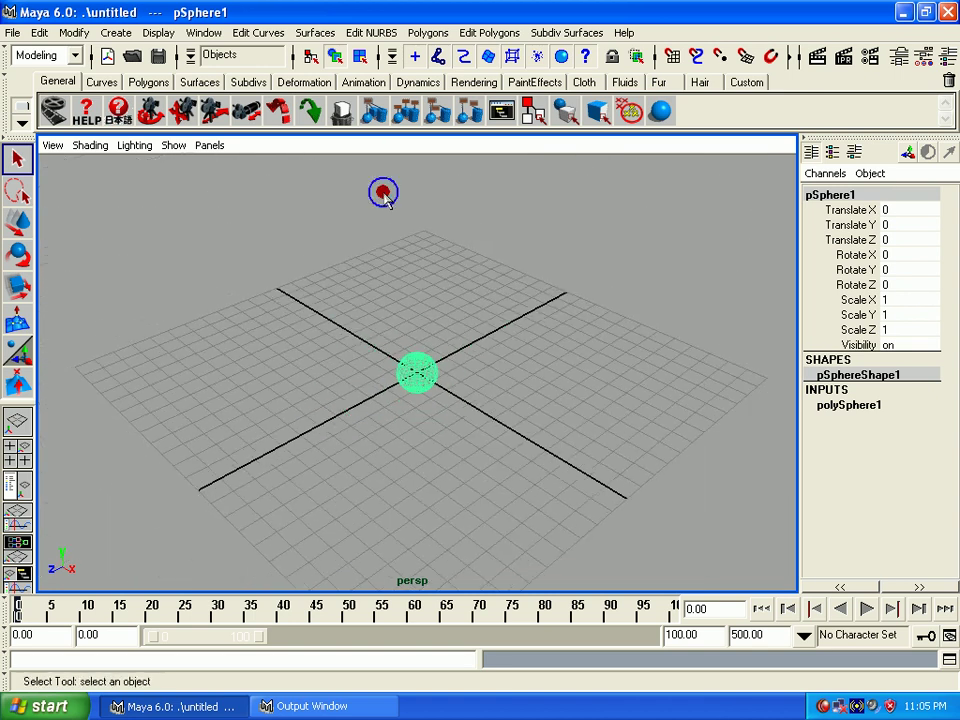
key(f)
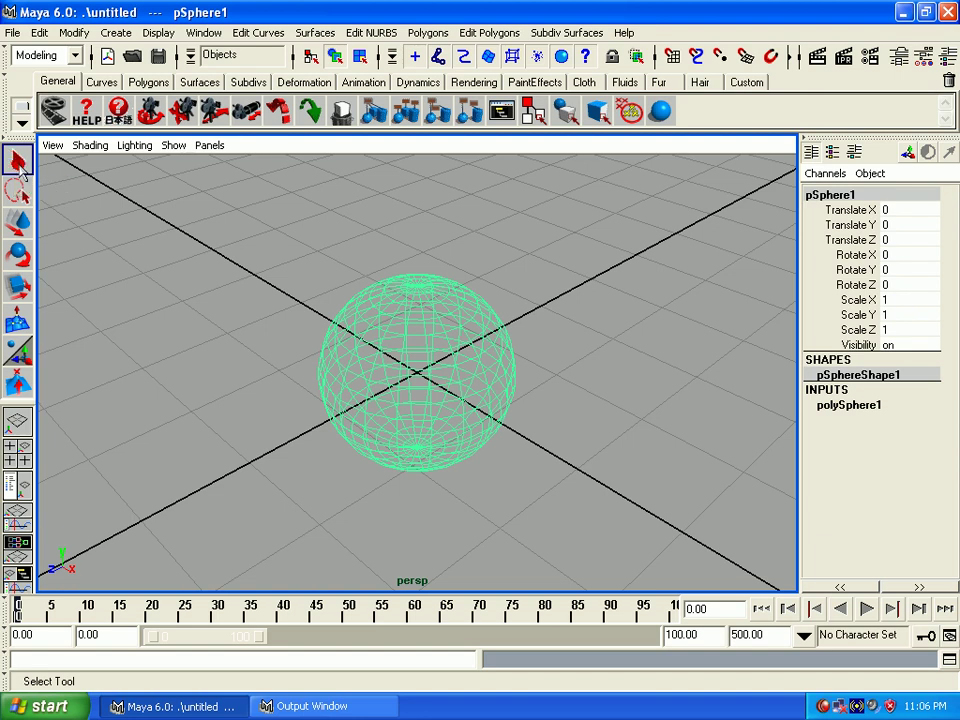
double_click(18, 162)
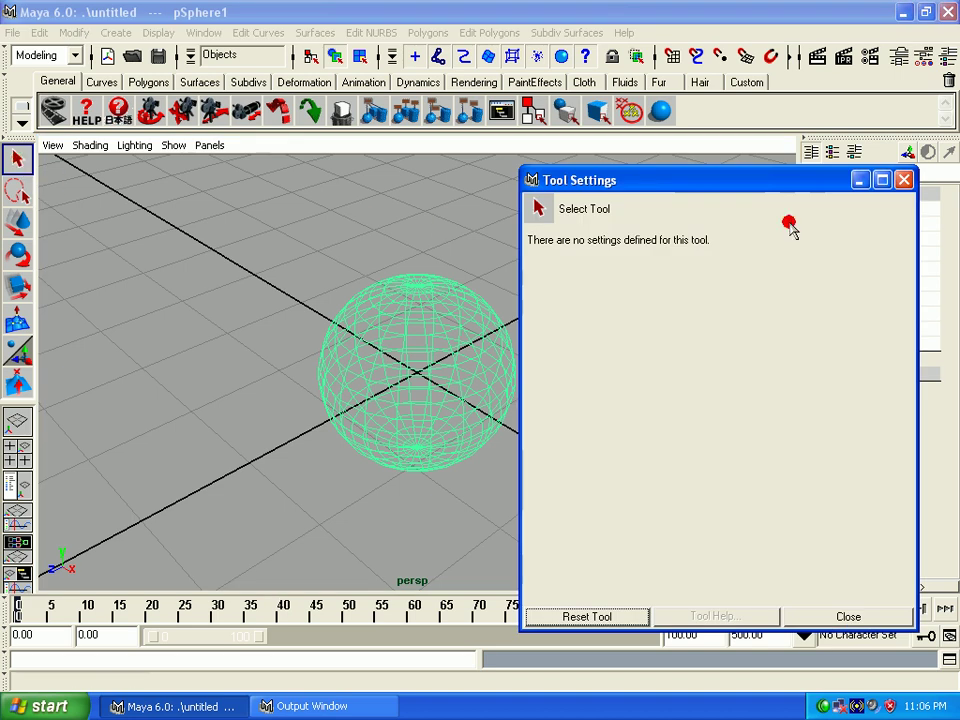
drag(741, 177, 749, 71)
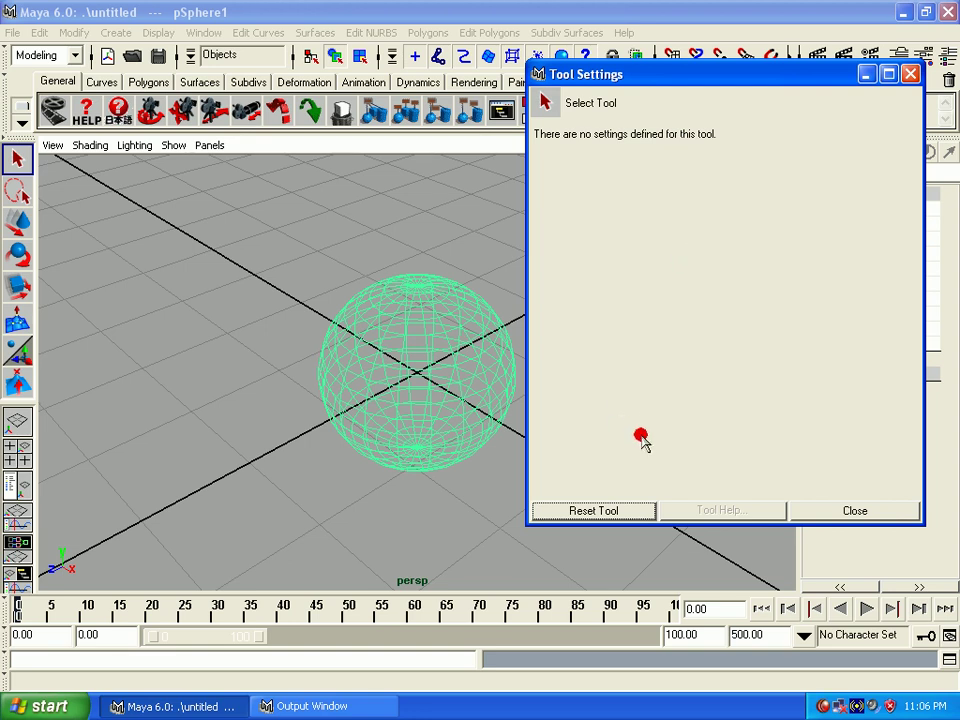
click(820, 512)
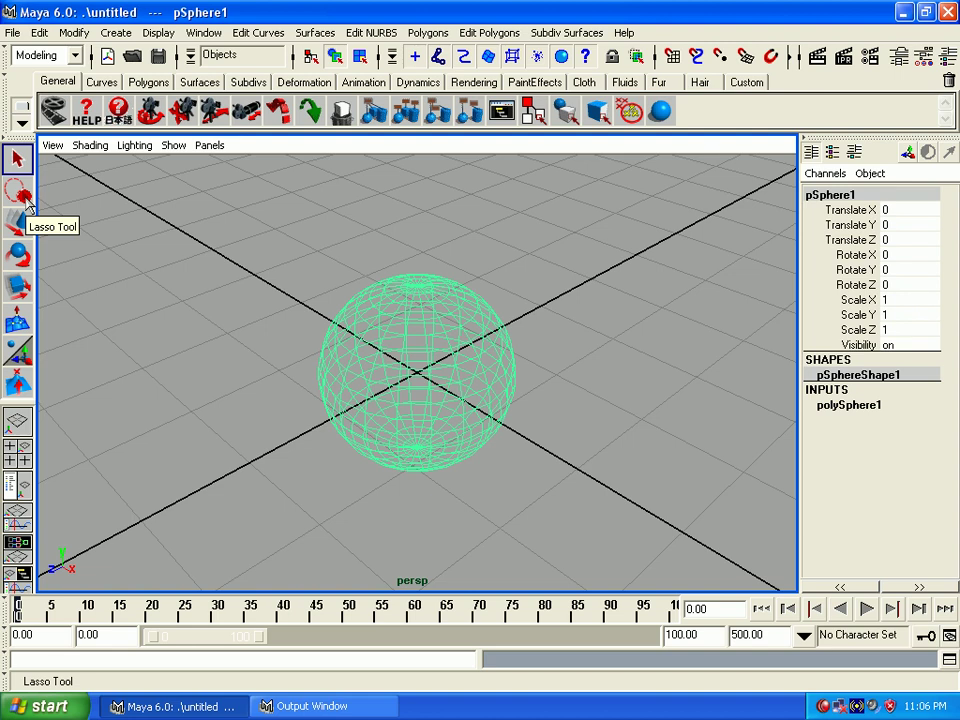
Step: Switch to the Lasso Tool and encircle the sphere to select it
click(18, 192)
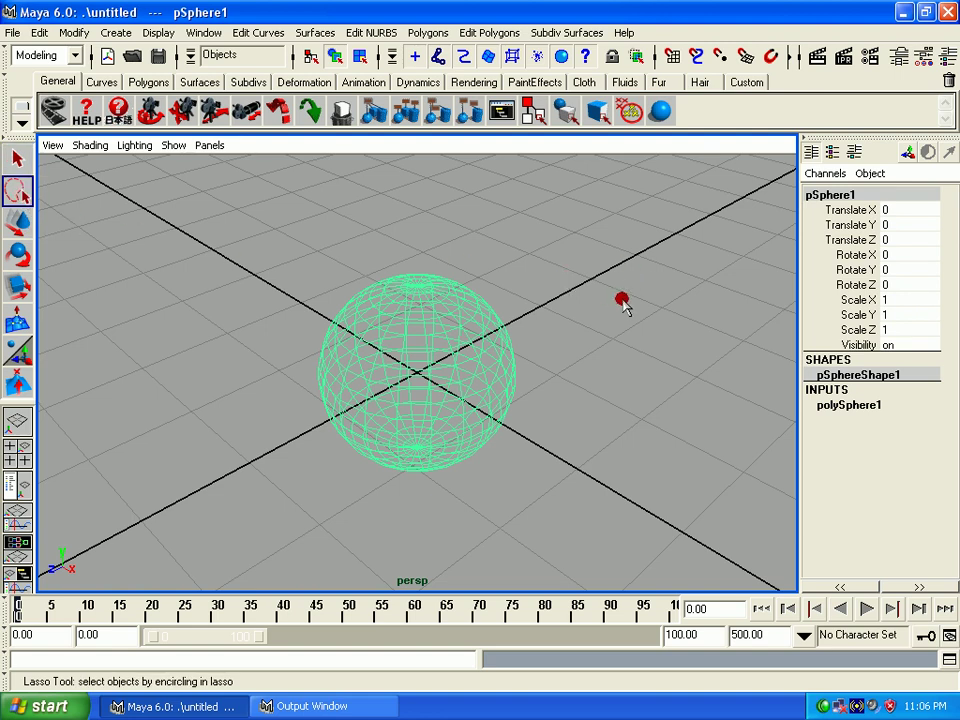
drag(660, 287, 296, 514)
drag(296, 514, 662, 302)
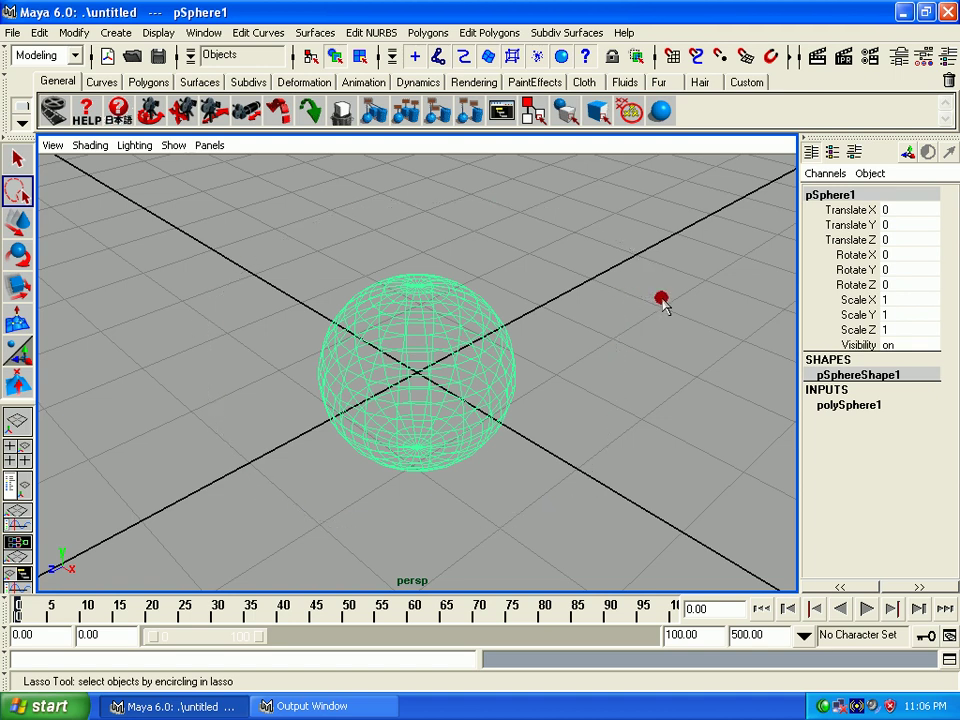
Step: Set the lasso Draw Style to Closed and test it around the sphere
double_click(17, 190)
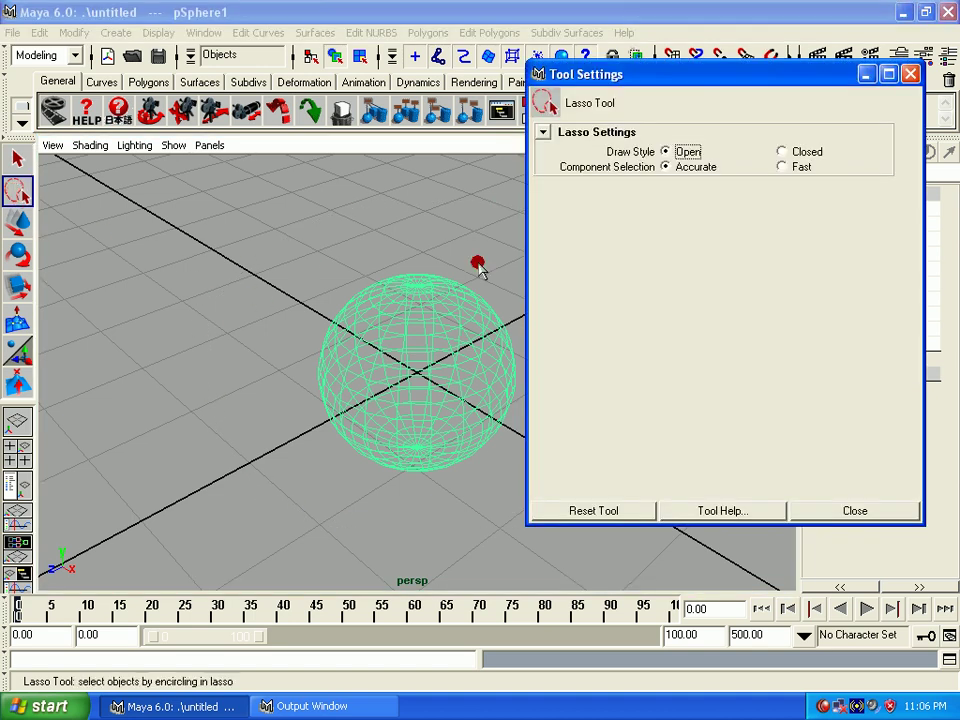
click(790, 151)
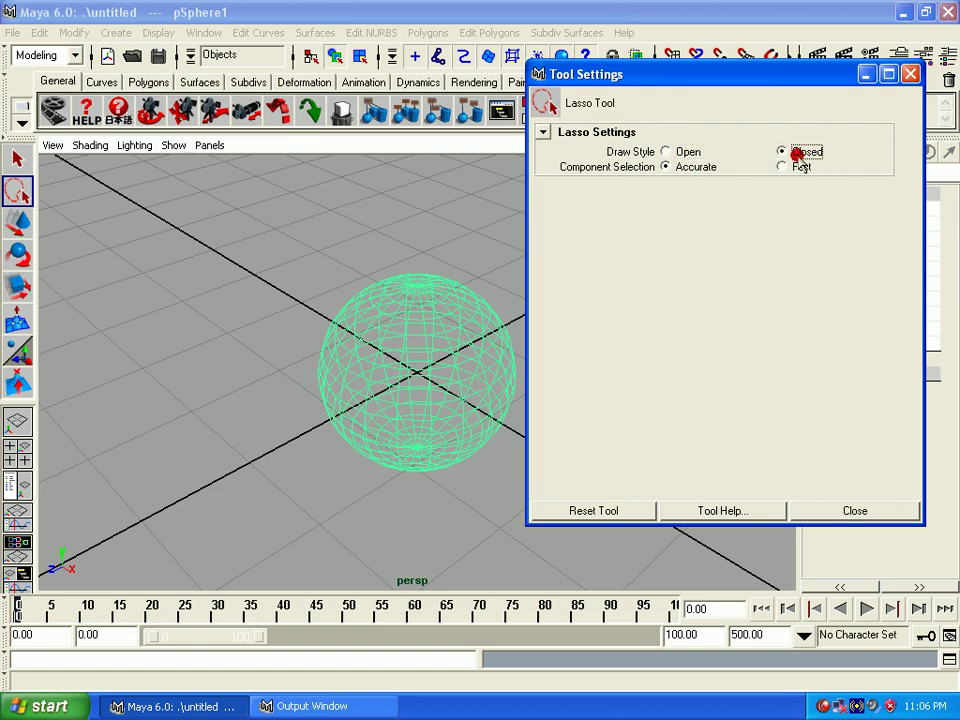
click(831, 512)
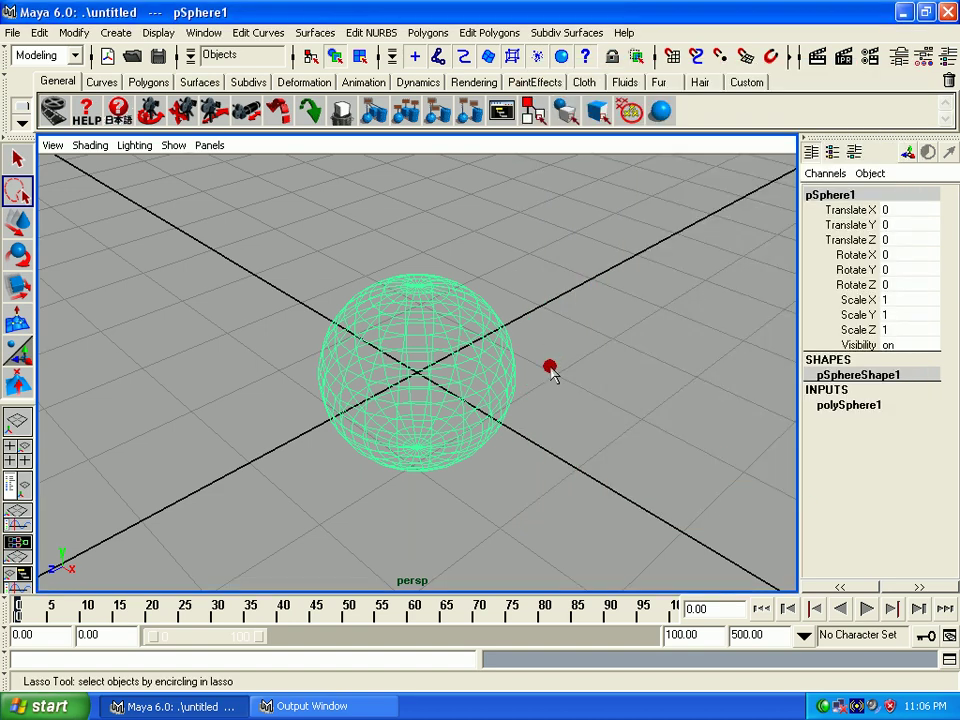
mouse_move(576, 212)
mouse_down()
mouse_move(168, 328)
mouse_move(748, 302)
mouse_move(656, 245)
mouse_up()
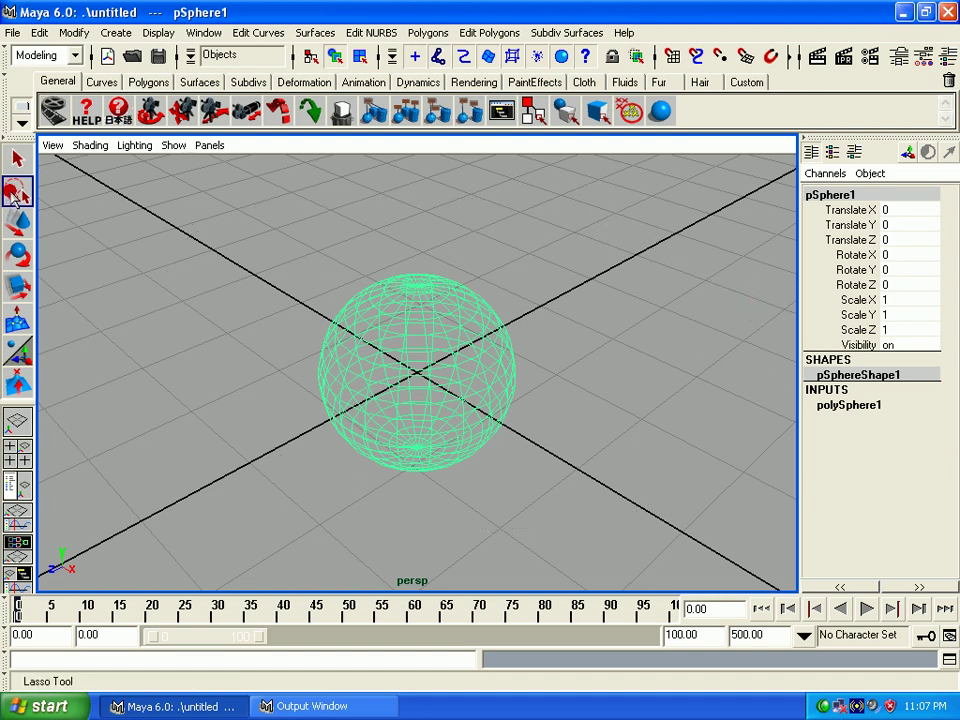
Step: Return the lasso Draw Style to Open and draw an open lasso around the sphere
double_click(12, 192)
click(666, 151)
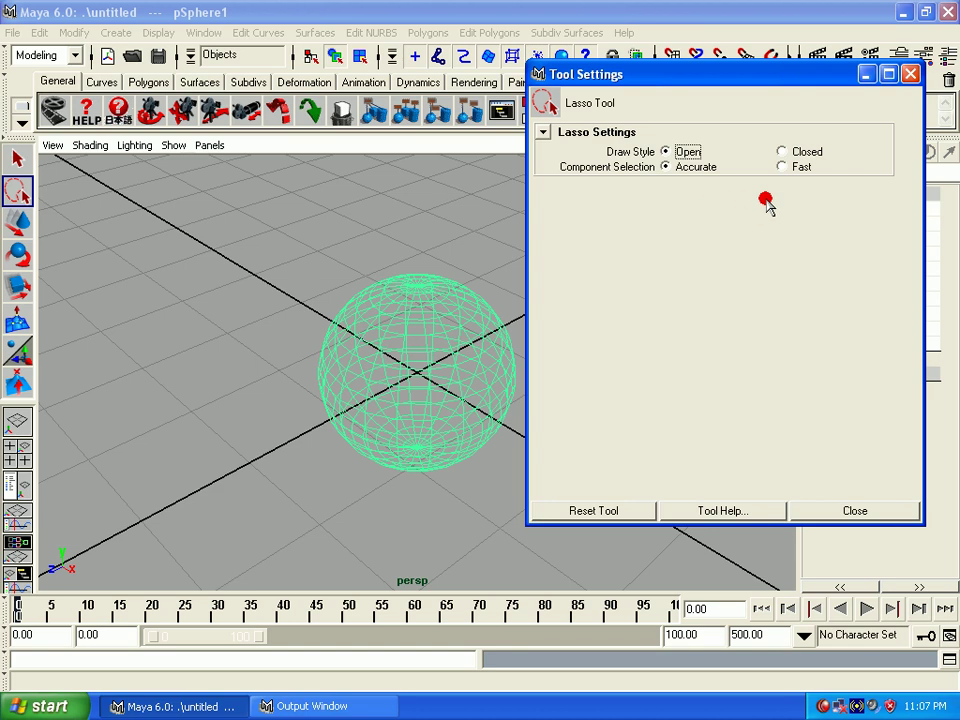
click(812, 505)
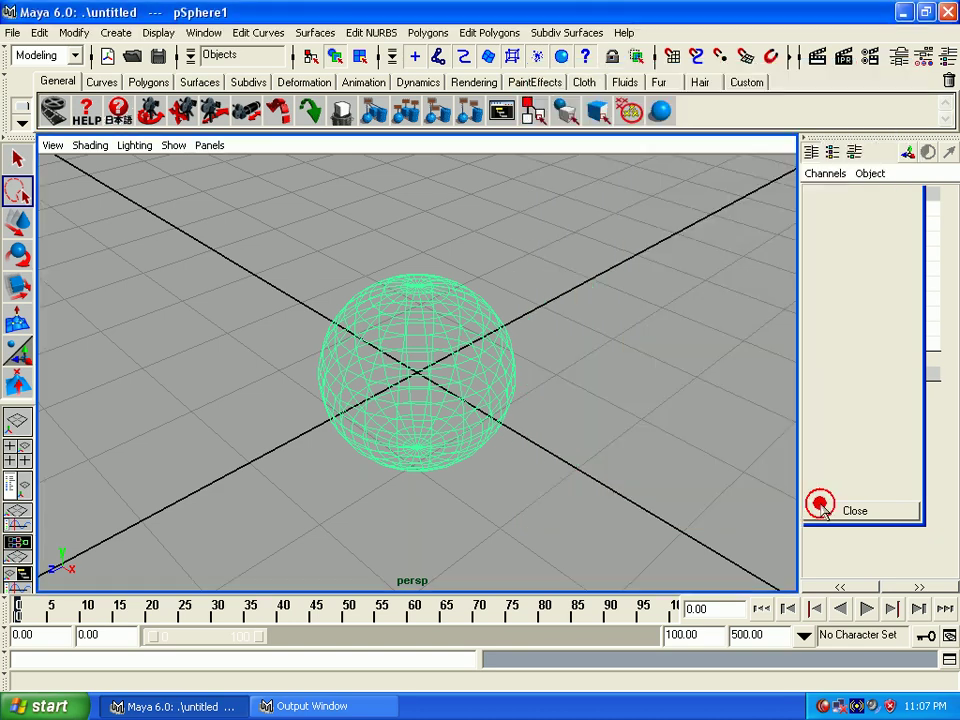
mouse_move(490, 200)
mouse_down()
mouse_move(158, 405)
mouse_move(605, 497)
mouse_move(611, 294)
mouse_up()
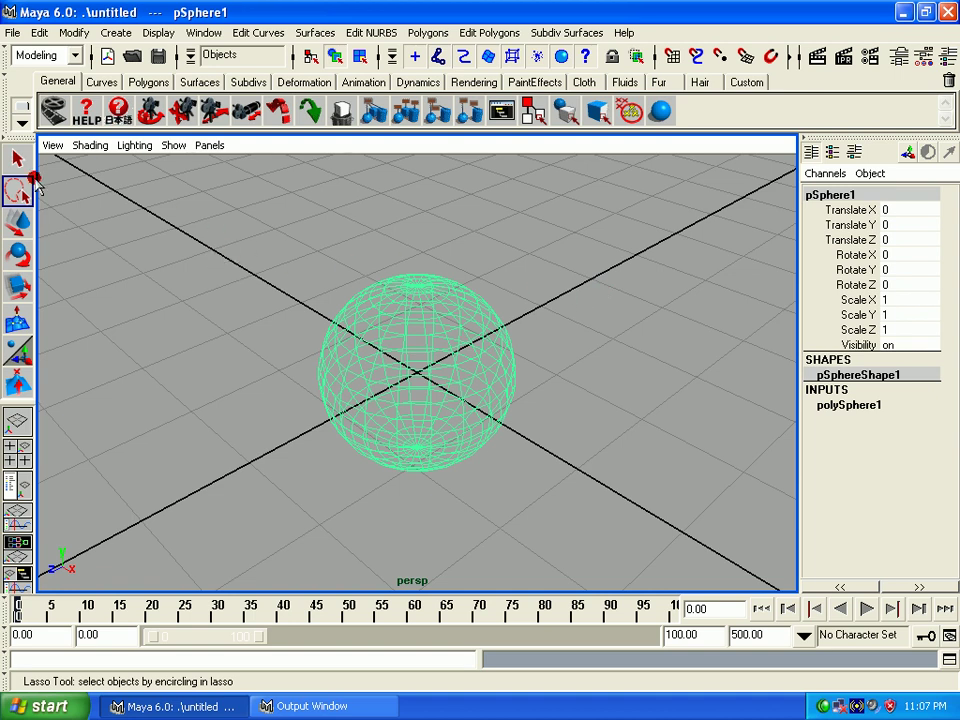
Step: Go from the Select Tool to the Move Normal Tool, triggering the vertices-only warning
click(17, 158)
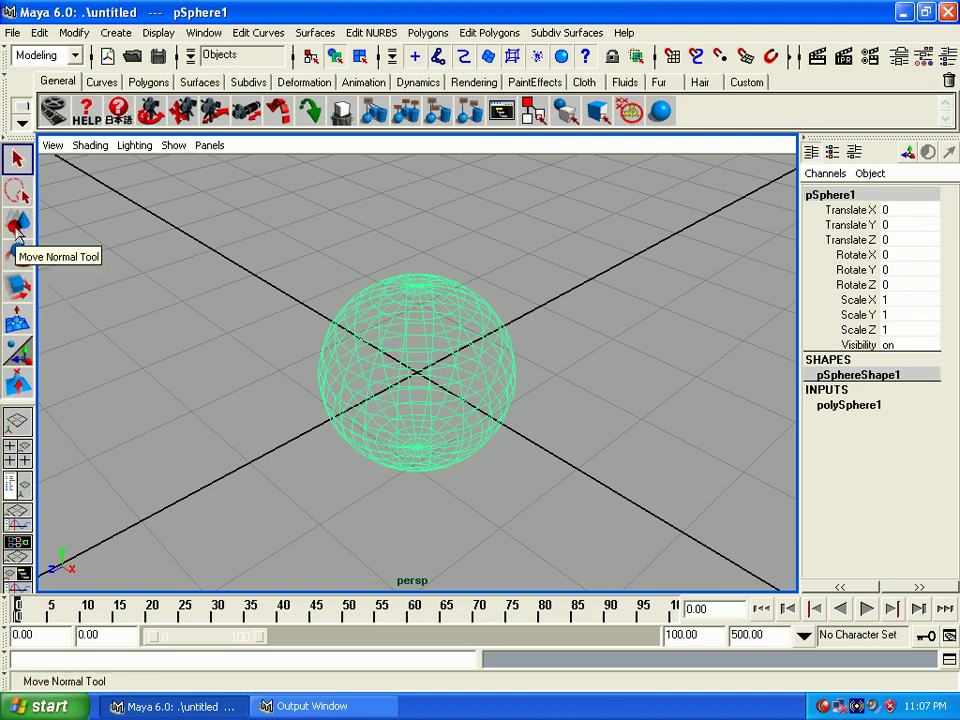
click(18, 226)
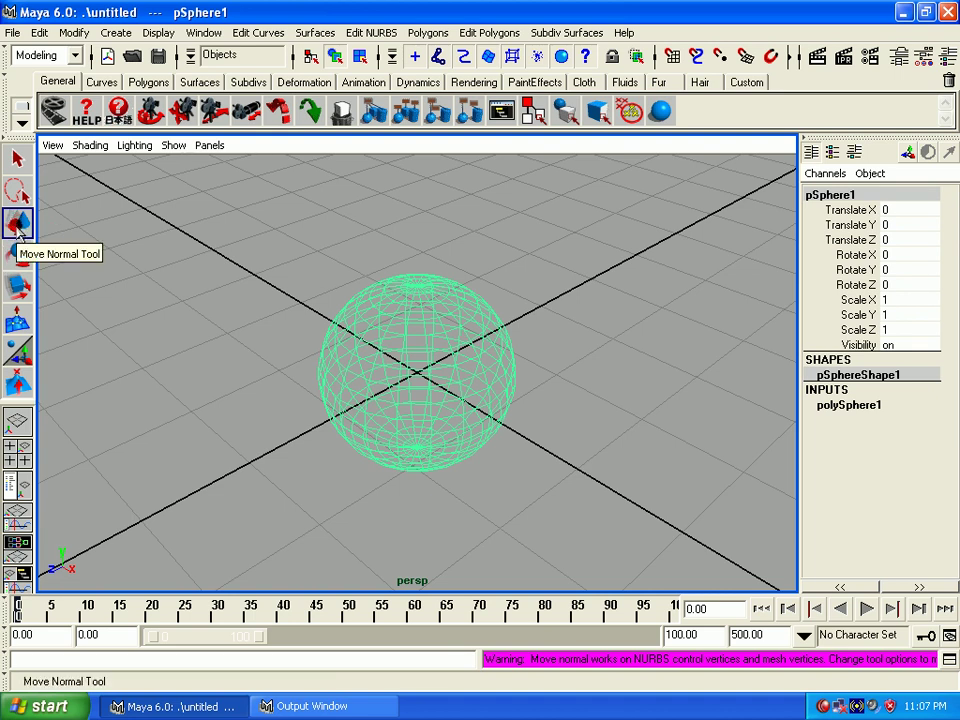
Step: Reset the move tool settings to World move mode with Discrete Move off
double_click(18, 224)
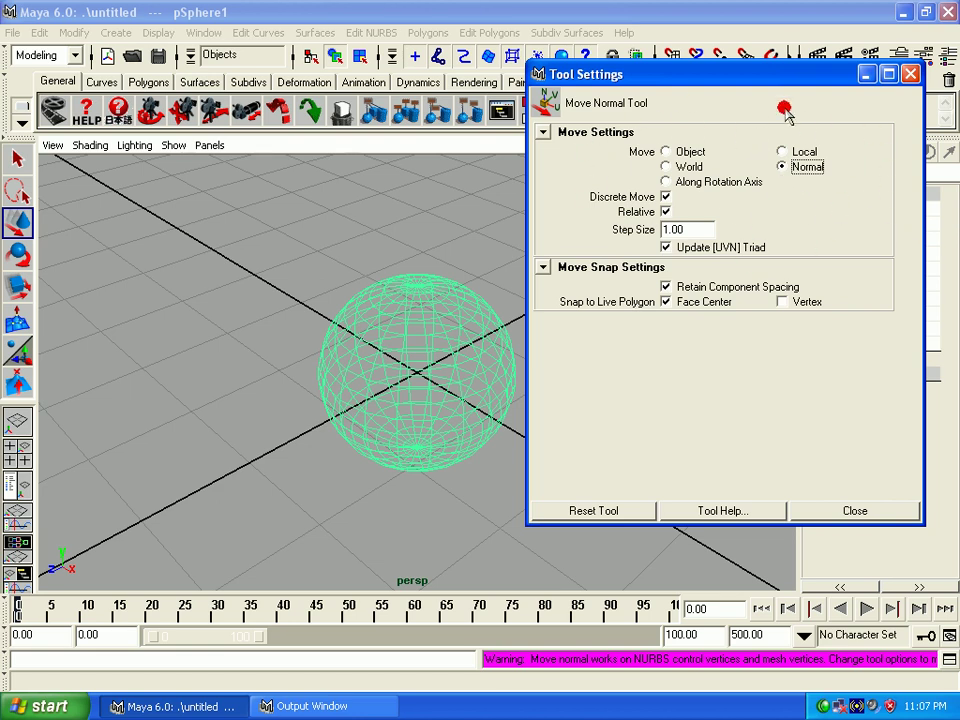
mouse_move(723, 77)
mouse_down()
mouse_move(650, 30)
mouse_move(593, 37)
mouse_up()
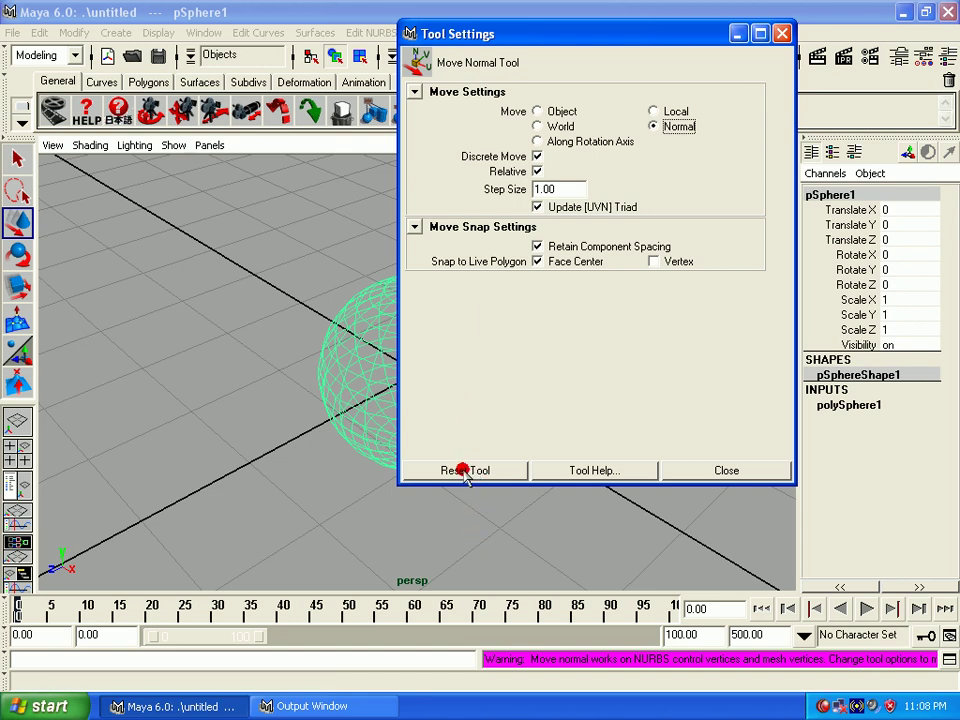
click(465, 470)
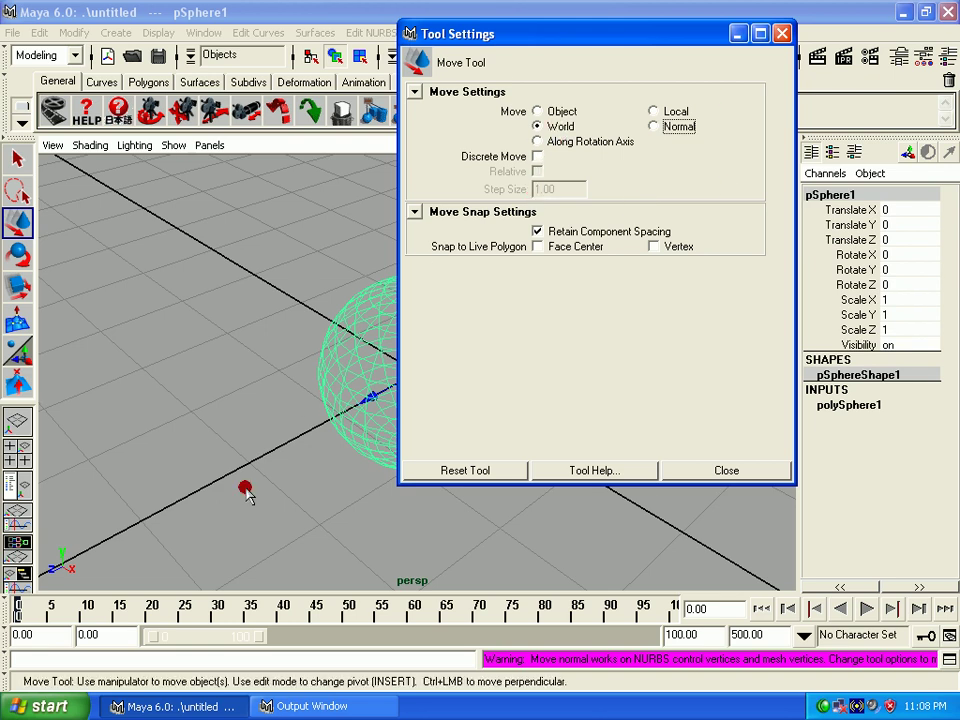
Step: Close Tool Settings, reselect pSphere1 to show its move manipulator, and tumble the view
mouse_move(185, 472)
mouse_down()
mouse_move(227, 482)
mouse_move(231, 450)
mouse_move(263, 449)
mouse_up()
click(716, 474)
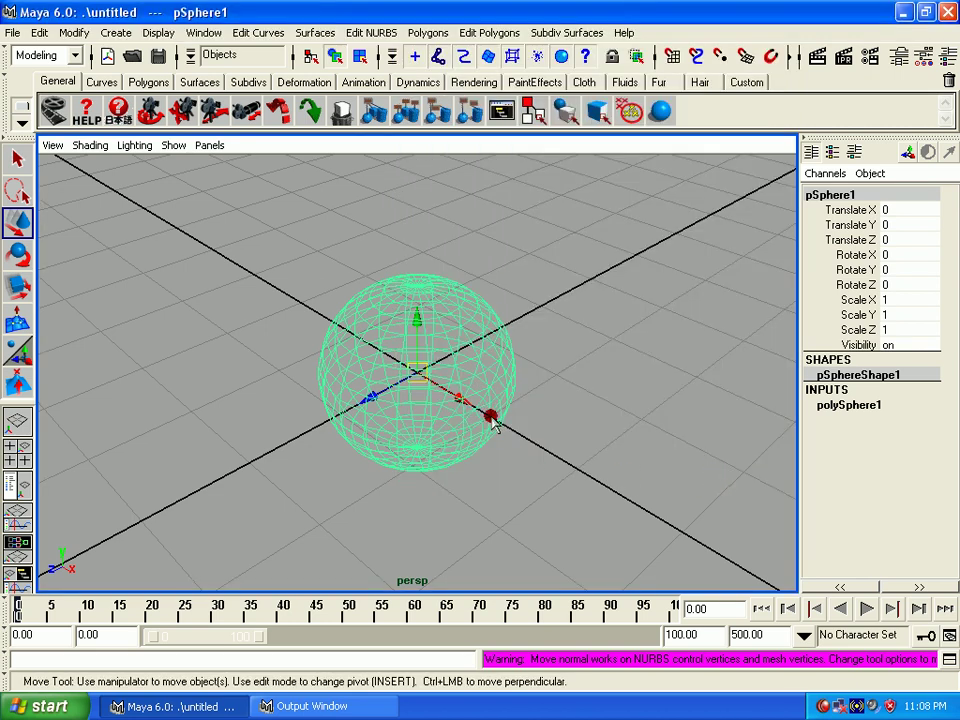
click(538, 410)
click(480, 397)
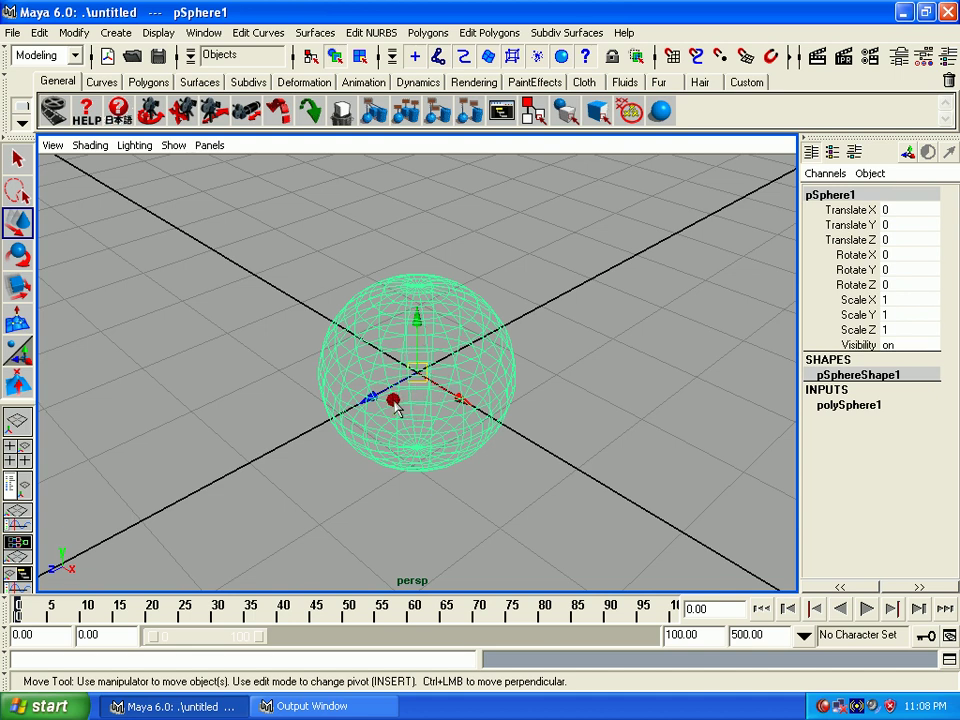
mouse_move(403, 394)
alt+mouse_down()
mouse_move(306, 392)
mouse_move(261, 358)
mouse_move(276, 381)
mouse_move(341, 424)
mouse_move(97, 458)
alt+mouse_up()
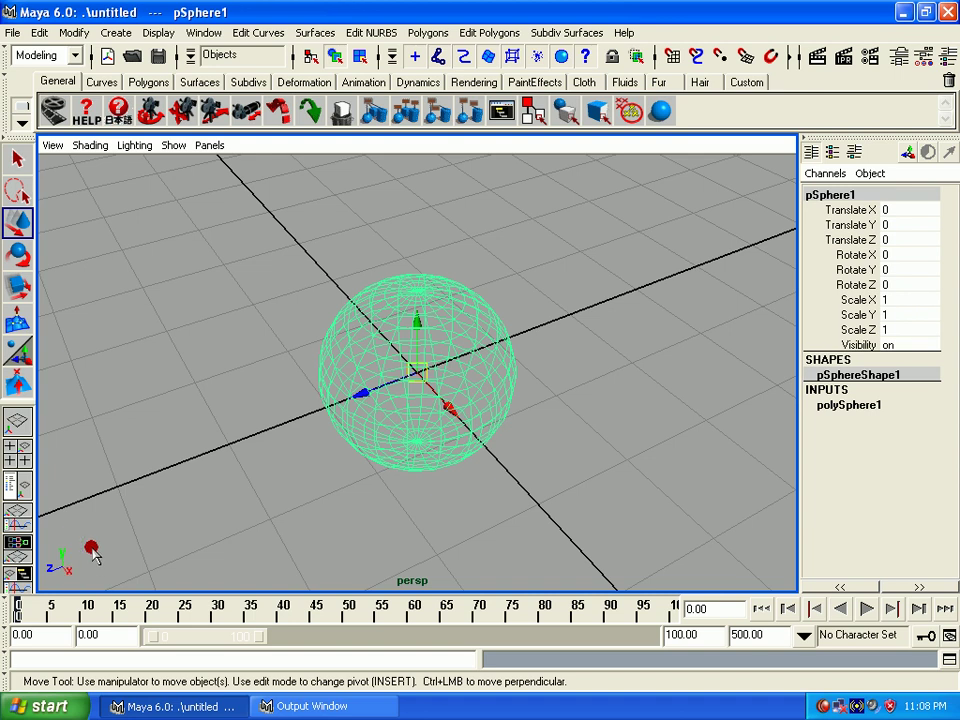
mouse_move(92, 553)
alt+mouse_down()
mouse_move(107, 570)
mouse_move(81, 583)
alt+mouse_up()
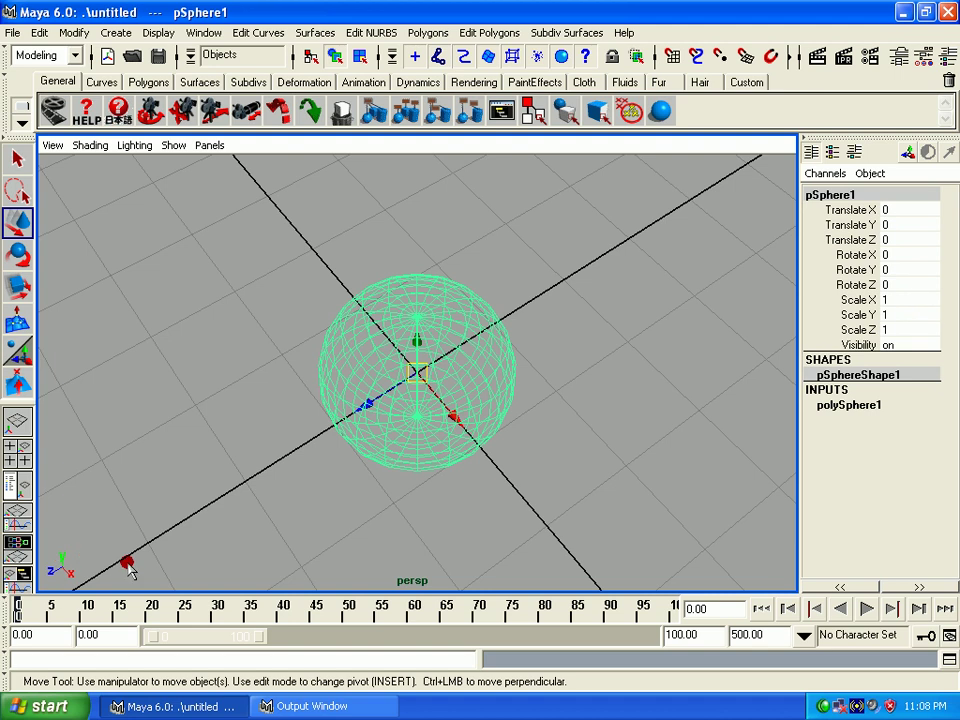
mouse_move(377, 456)
alt+mouse_down()
mouse_move(420, 418)
mouse_move(418, 432)
mouse_move(410, 330)
mouse_move(445, 366)
mouse_move(428, 360)
mouse_move(420, 370)
alt+mouse_up()
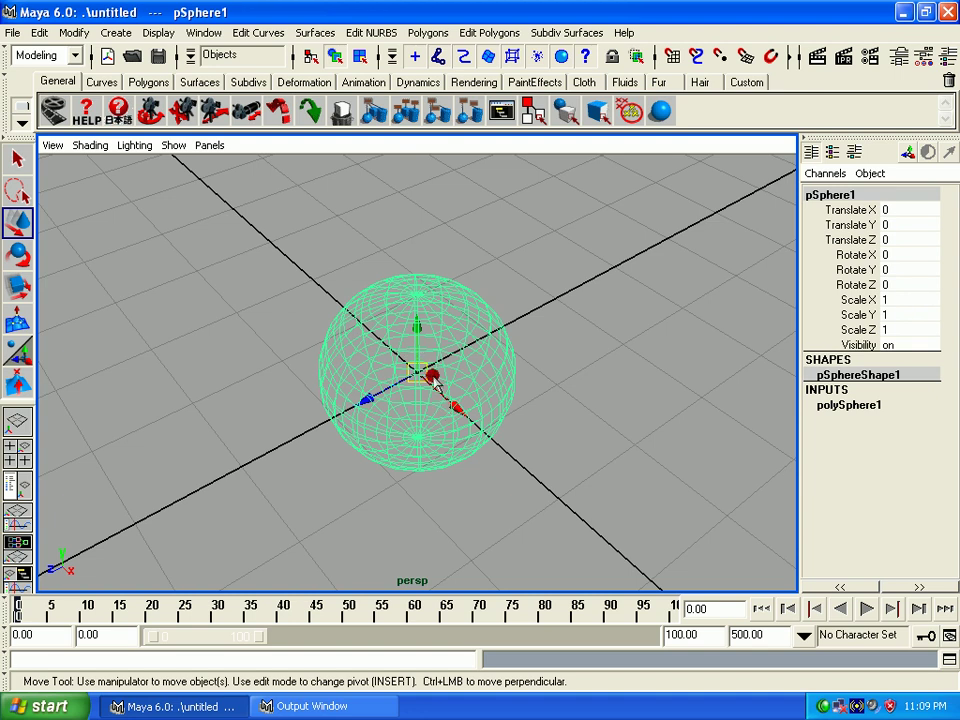
Step: Resize the move manipulator with + and -, dolly out, and make X the active axis
key(plus)
key(plus)
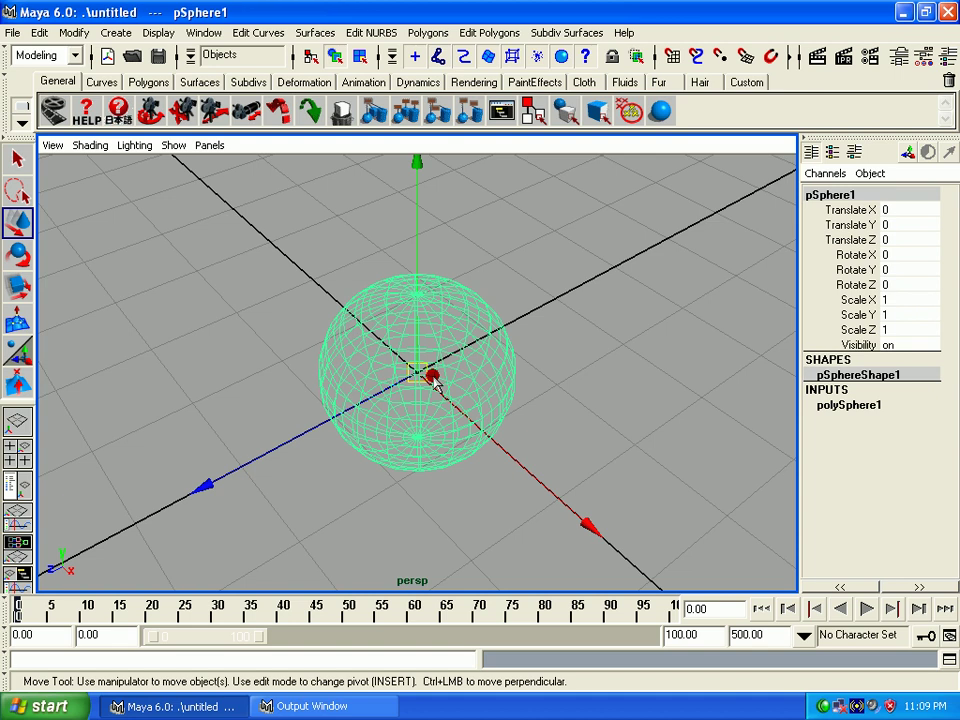
key(minus)
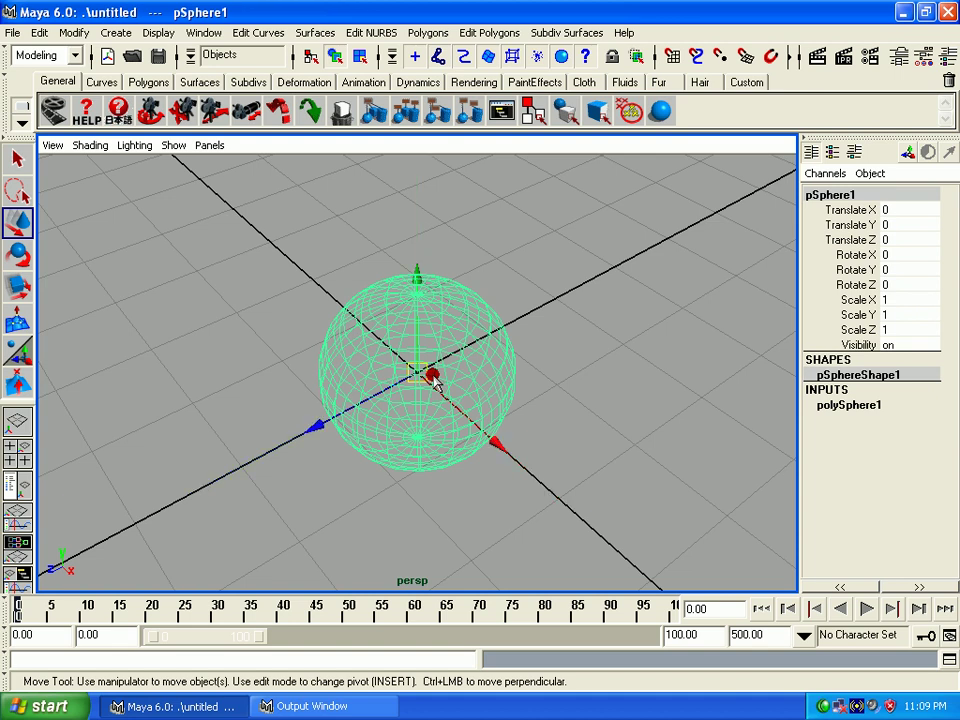
key(minus)
key(plus)
key(plus)
alt+right_drag(445, 410, 362, 183)
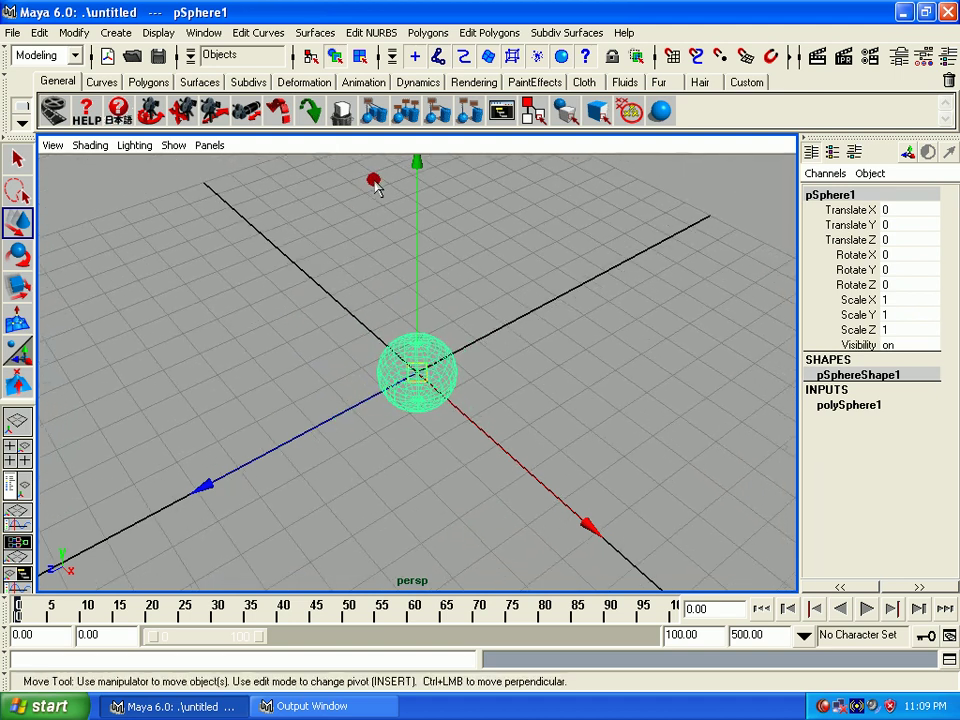
key(minus)
key(minus)
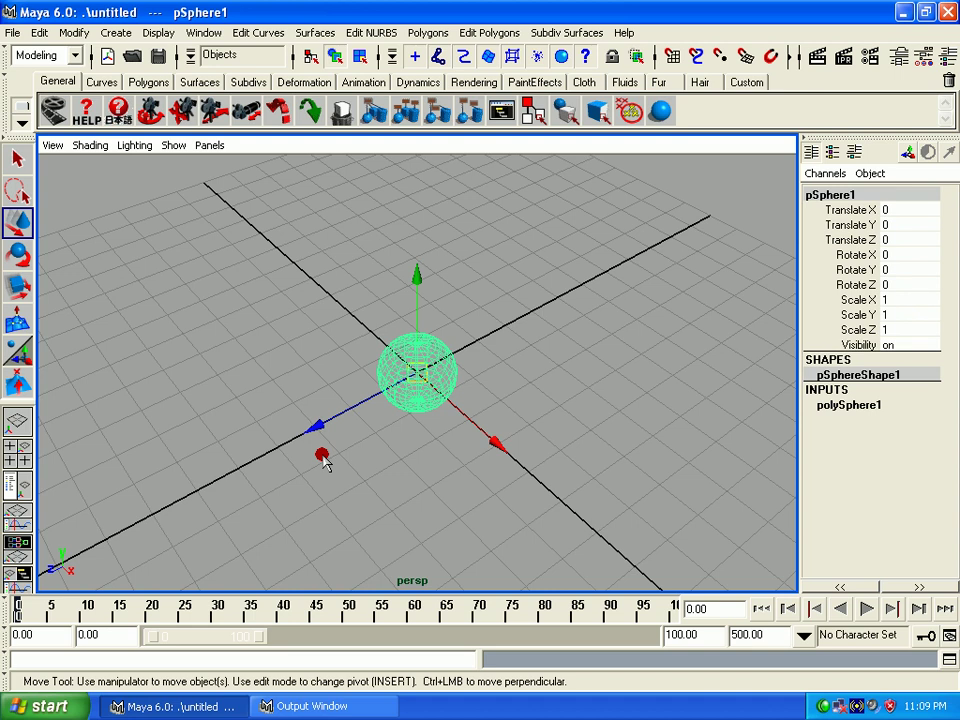
click(503, 454)
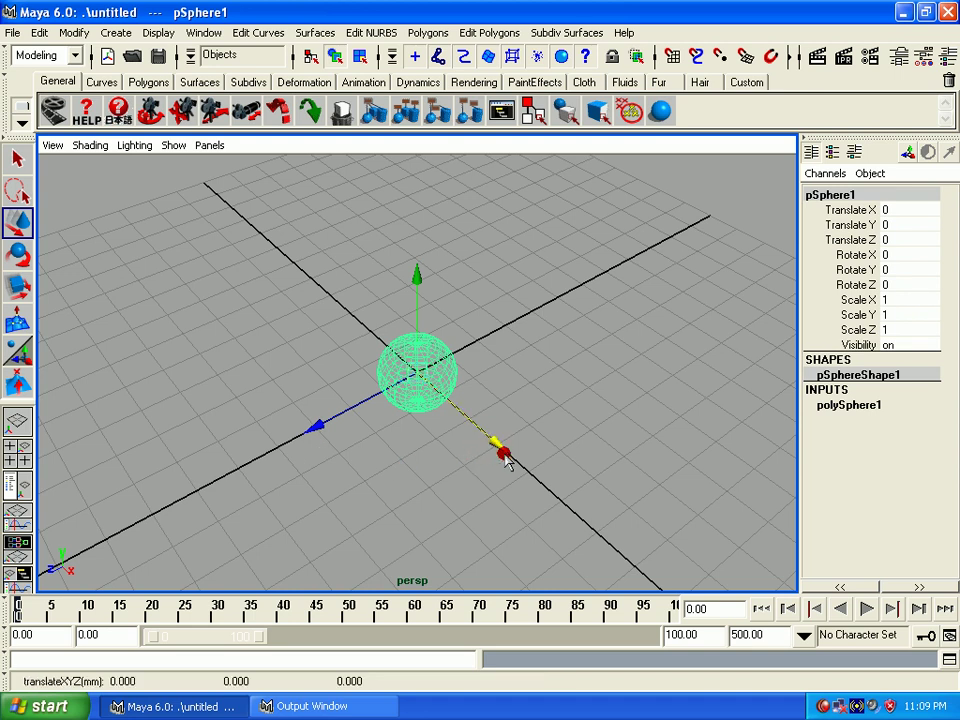
Step: Slide the sphere along X, then Z to 1.053, and Y up to 1.695 and down to 1.064
click(519, 450)
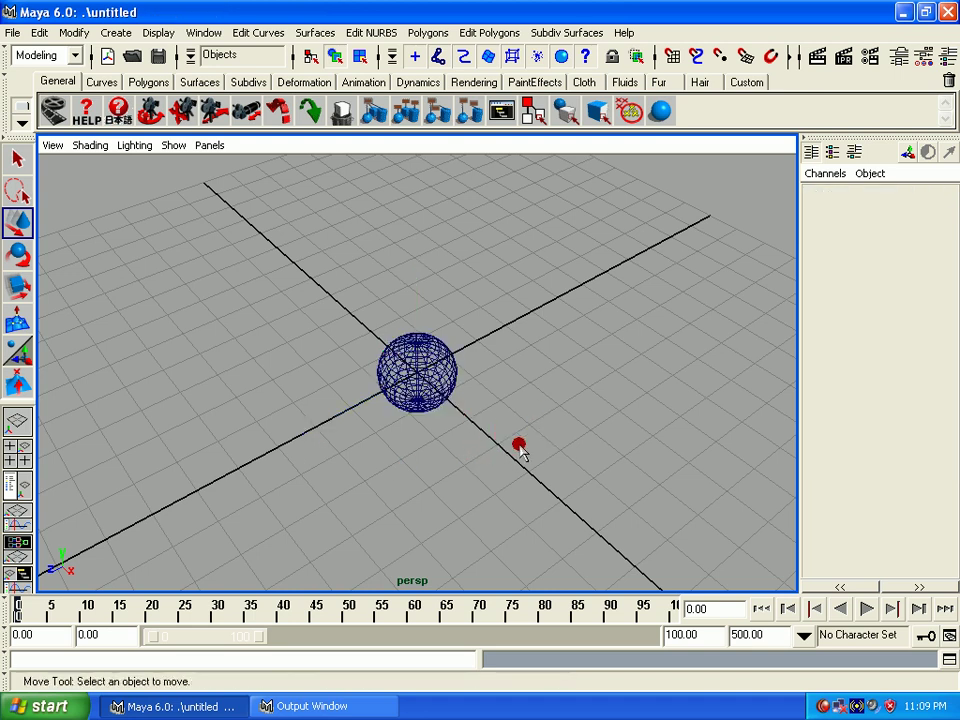
click(424, 369)
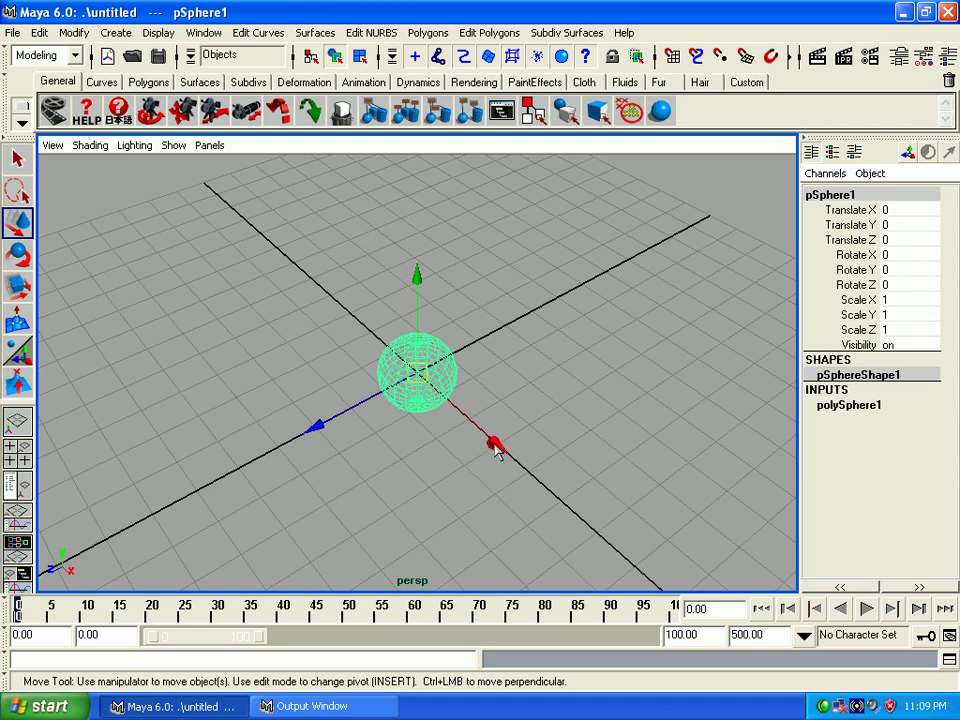
mouse_move(497, 447)
mouse_down()
mouse_move(641, 575)
mouse_move(300, 321)
mouse_move(529, 476)
mouse_move(476, 439)
mouse_move(440, 432)
mouse_up()
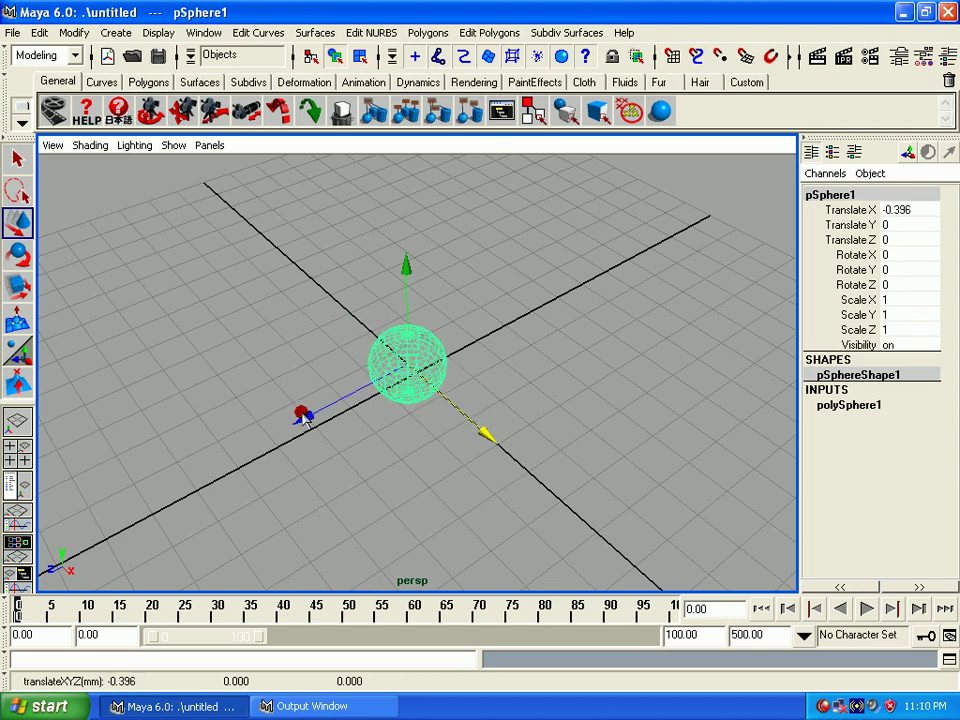
mouse_move(303, 418)
mouse_down()
mouse_move(99, 463)
mouse_move(268, 429)
mouse_move(323, 358)
mouse_up()
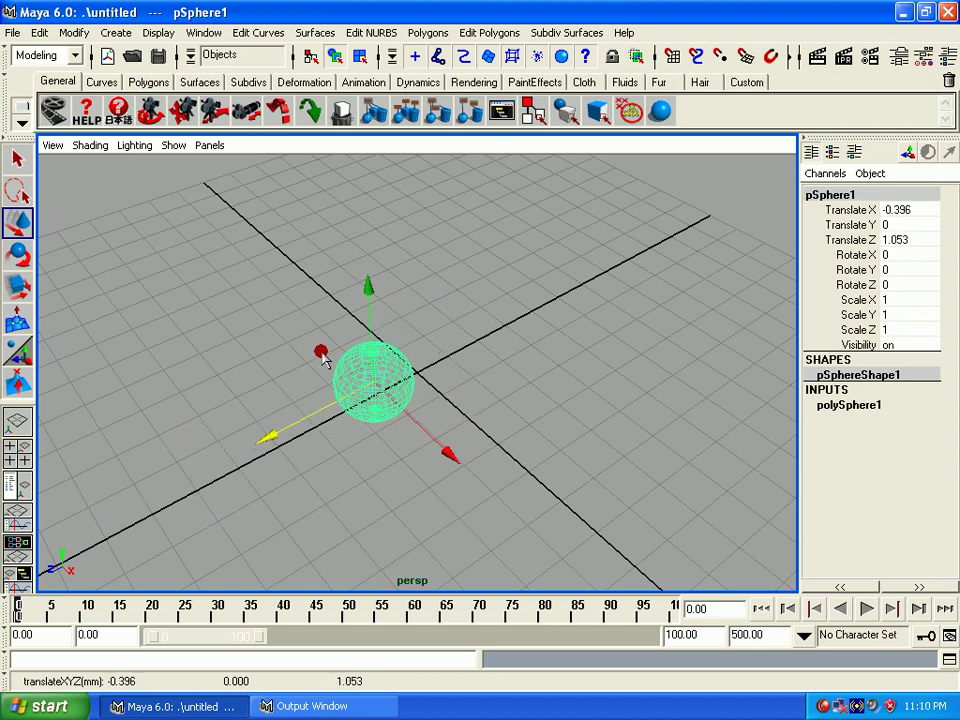
mouse_move(366, 296)
mouse_down()
mouse_move(360, 220)
mouse_move(387, 379)
mouse_move(386, 315)
mouse_up()
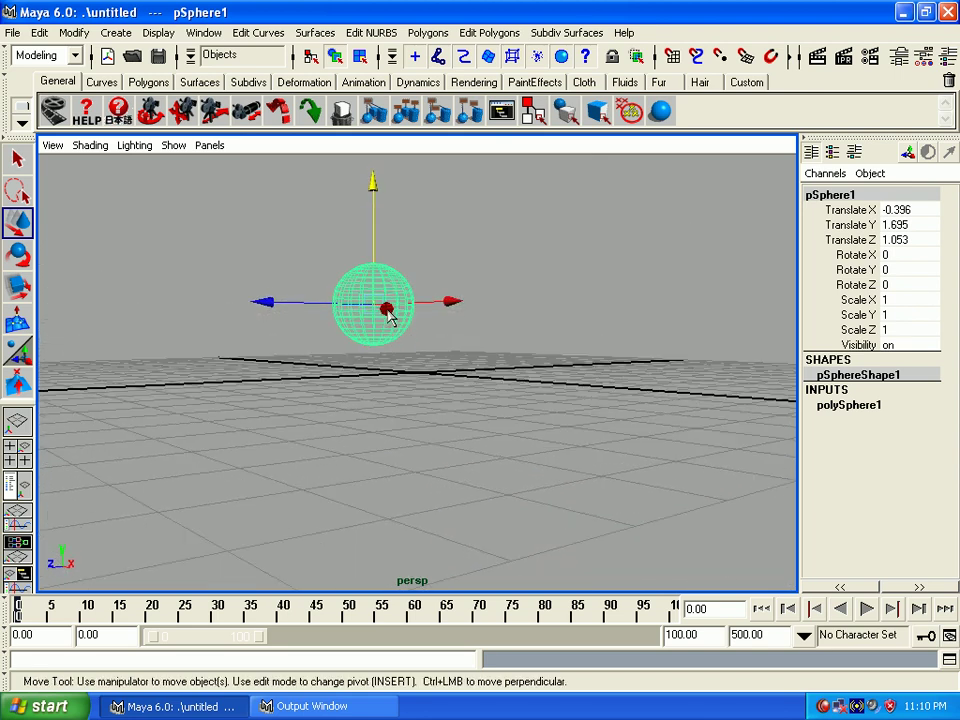
mouse_move(378, 205)
mouse_down()
mouse_move(369, 358)
mouse_move(410, 397)
mouse_up()
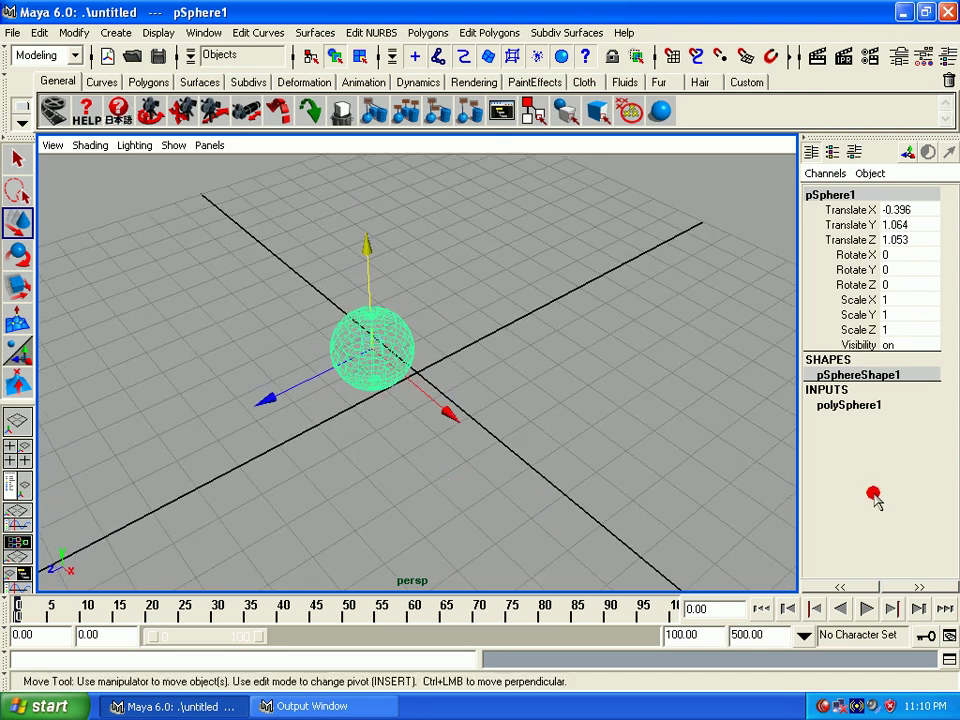
Step: Cycle the active axis through X, Z and Y, move the sphere to X 1.291, then delete it
click(445, 430)
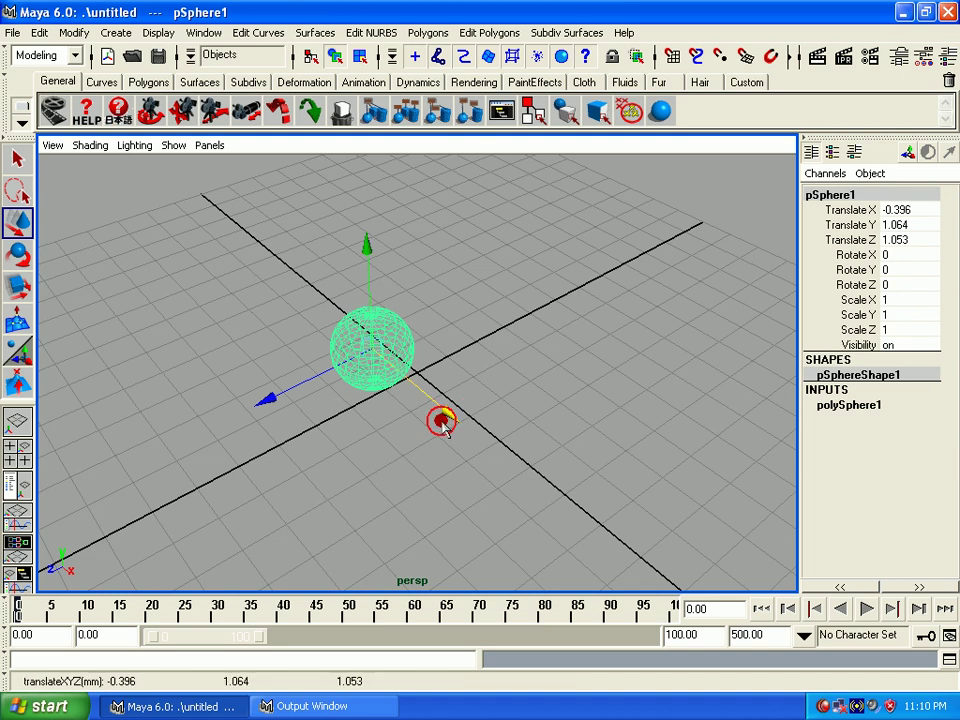
click(276, 399)
click(368, 247)
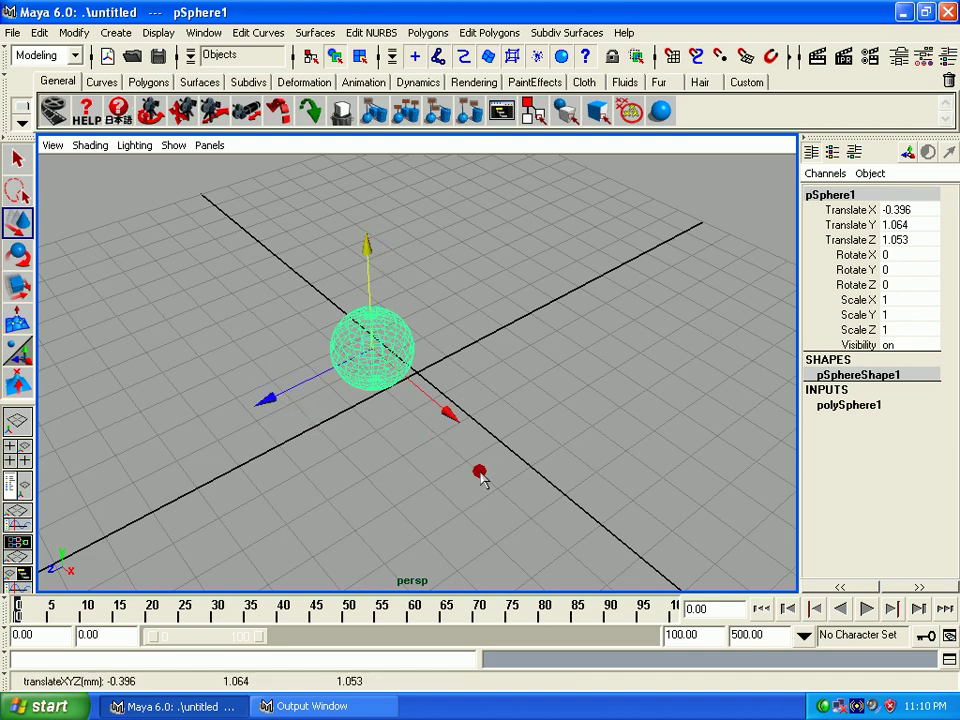
click(443, 405)
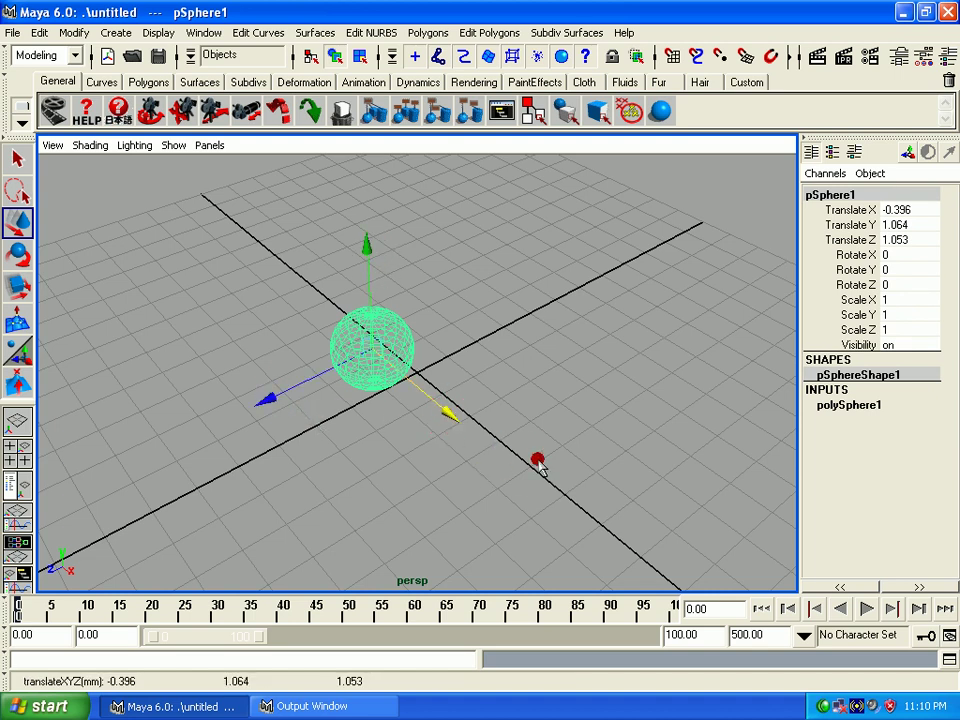
click(268, 396)
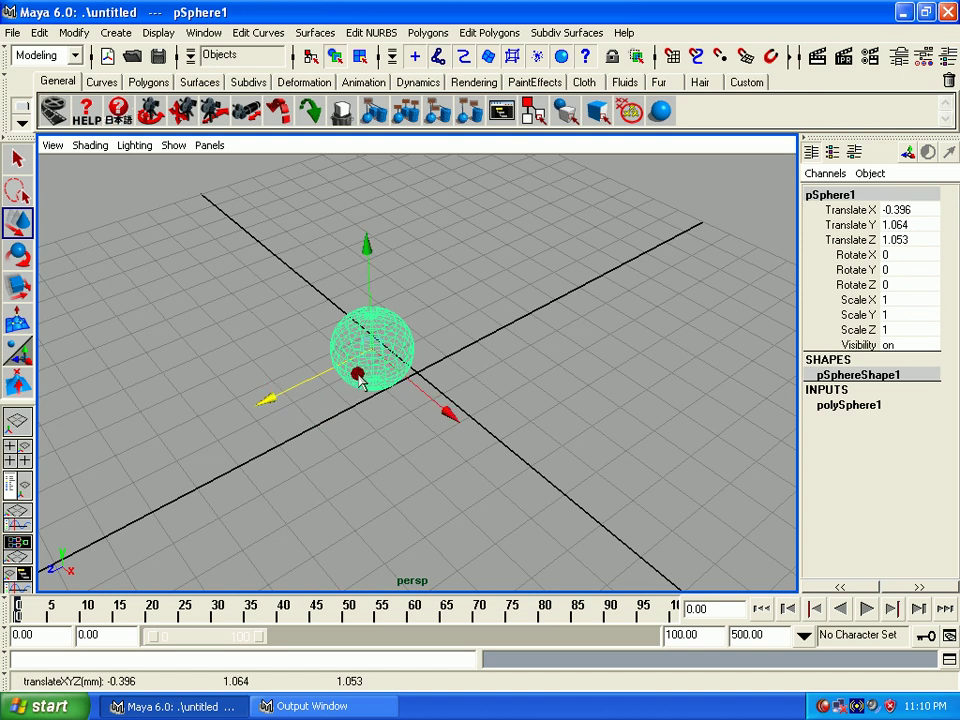
drag(450, 420, 503, 468)
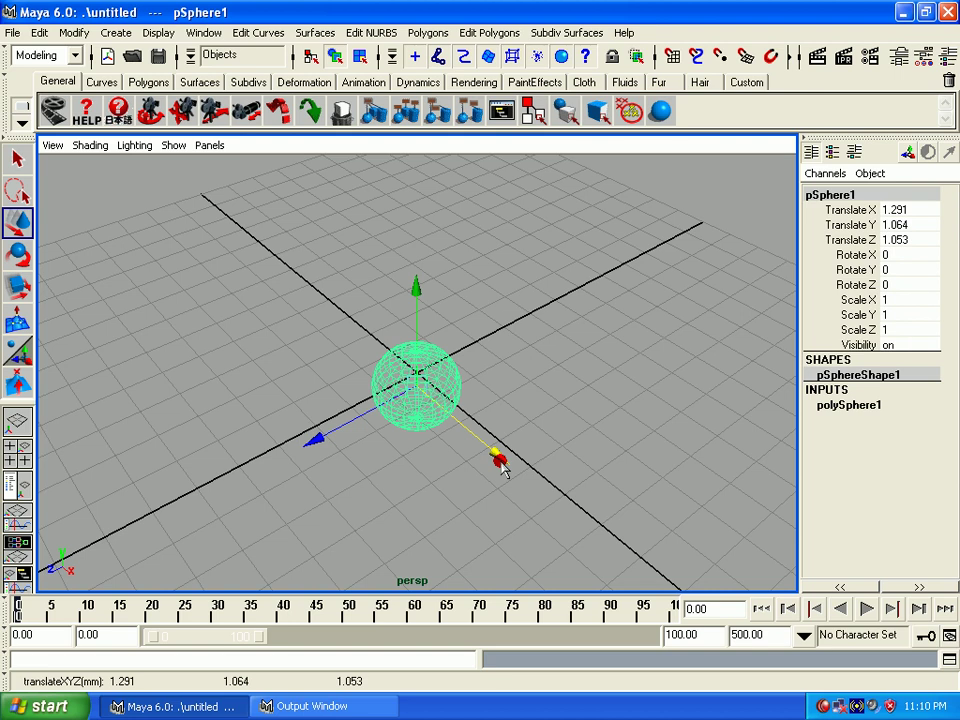
key(Delete)
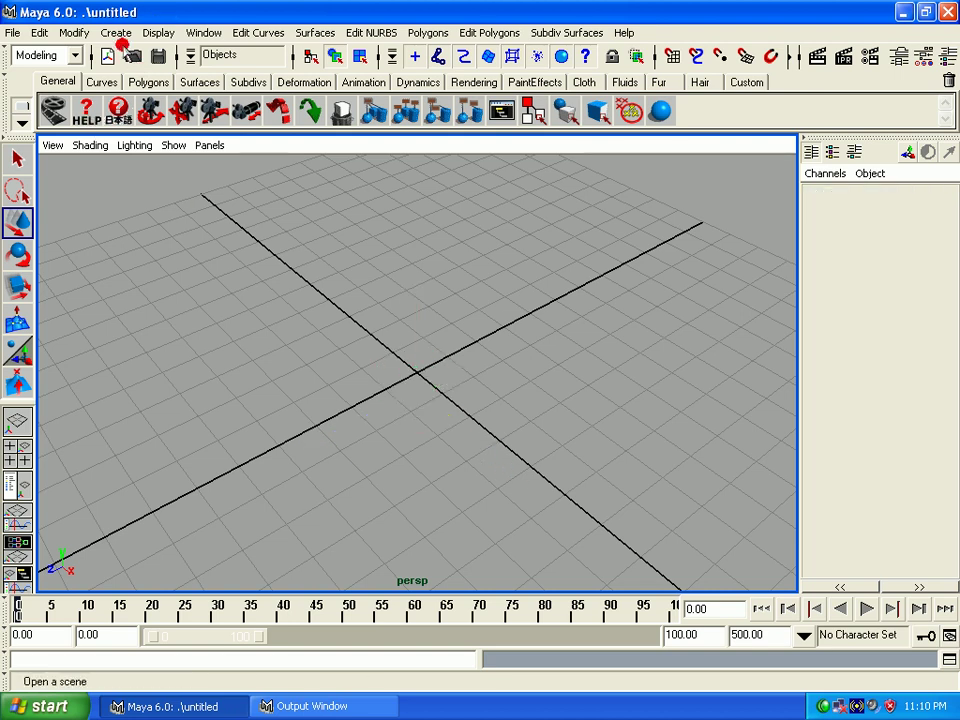
Step: Create a new polygon sphere at the origin and slide it to Z 2.762
click(116, 32)
mouse_move(154, 77)
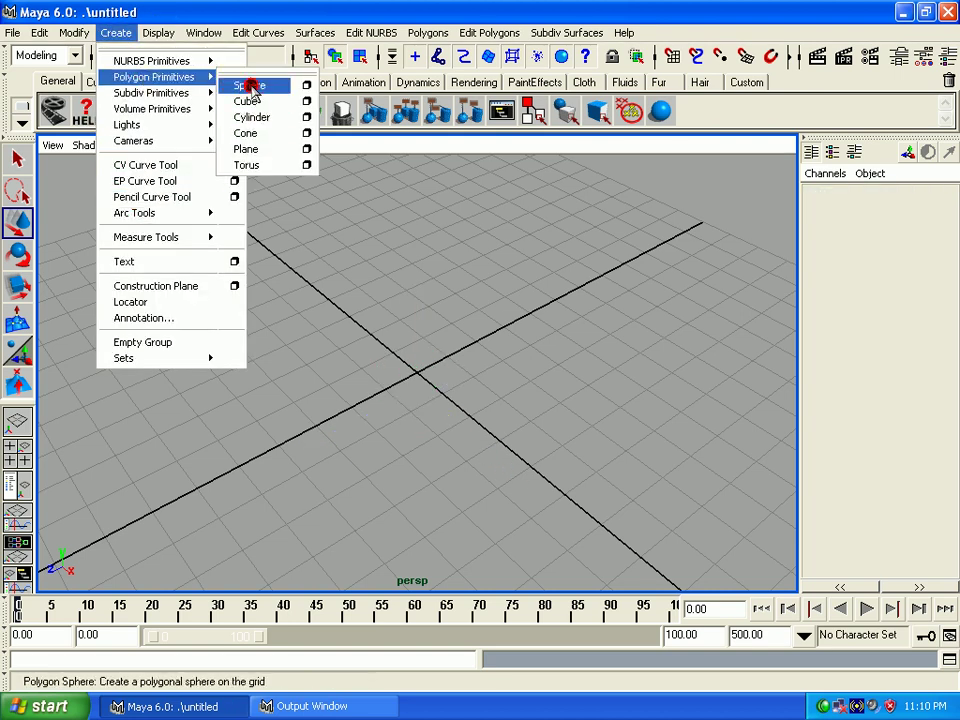
click(250, 88)
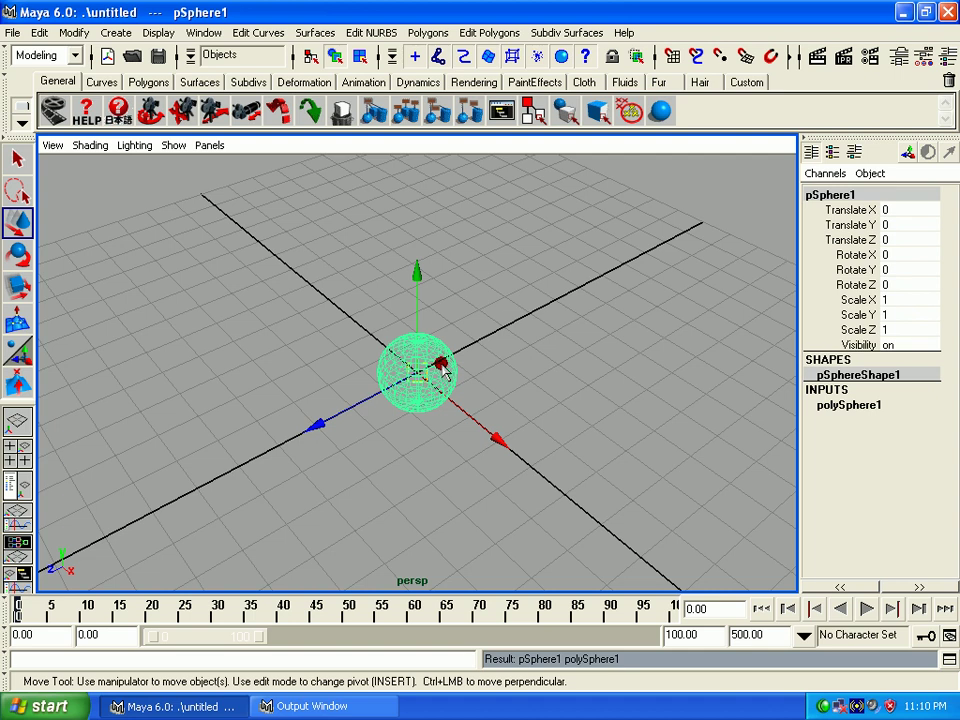
mouse_move(405, 390)
alt+mouse_down()
mouse_move(318, 362)
mouse_move(428, 415)
alt+mouse_up()
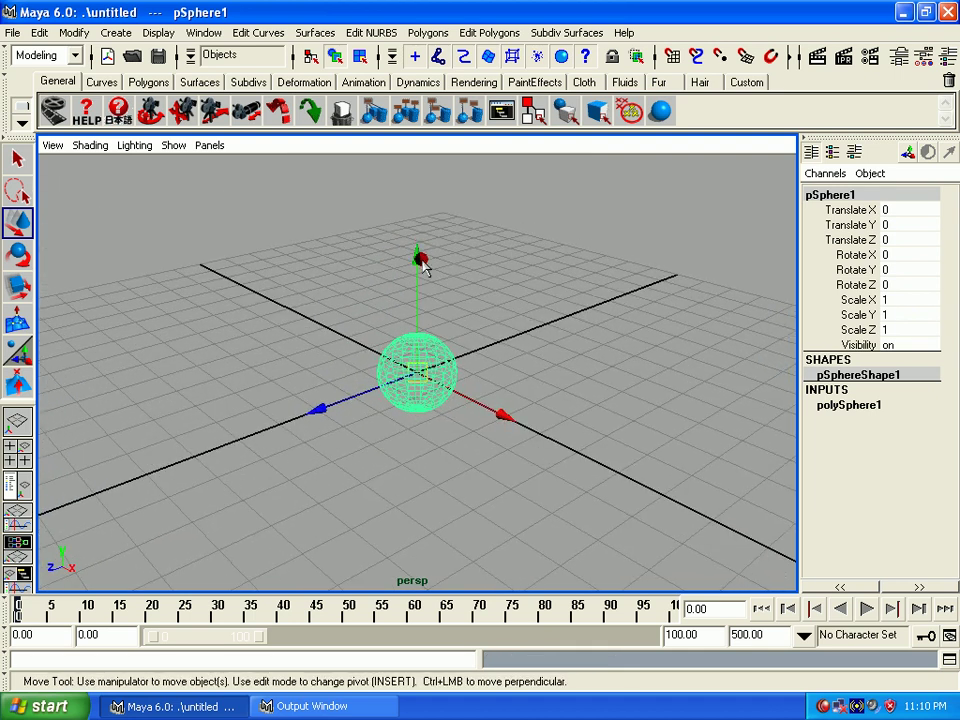
mouse_move(420, 262)
alt+right_down()
mouse_move(491, 489)
mouse_move(456, 375)
mouse_move(512, 495)
alt+right_up()
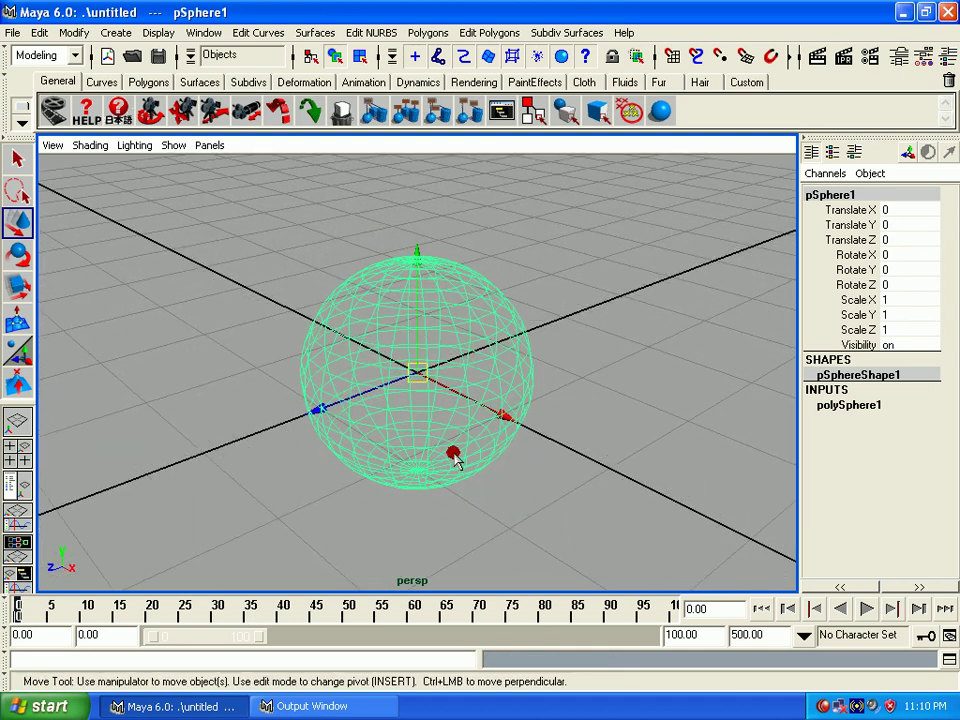
mouse_move(454, 452)
alt+mouse_down()
mouse_move(401, 424)
mouse_move(315, 418)
mouse_move(450, 411)
mouse_move(452, 216)
alt+mouse_up()
mouse_move(415, 385)
alt+mouse_down()
mouse_move(401, 435)
mouse_move(399, 414)
mouse_move(514, 360)
alt+mouse_up()
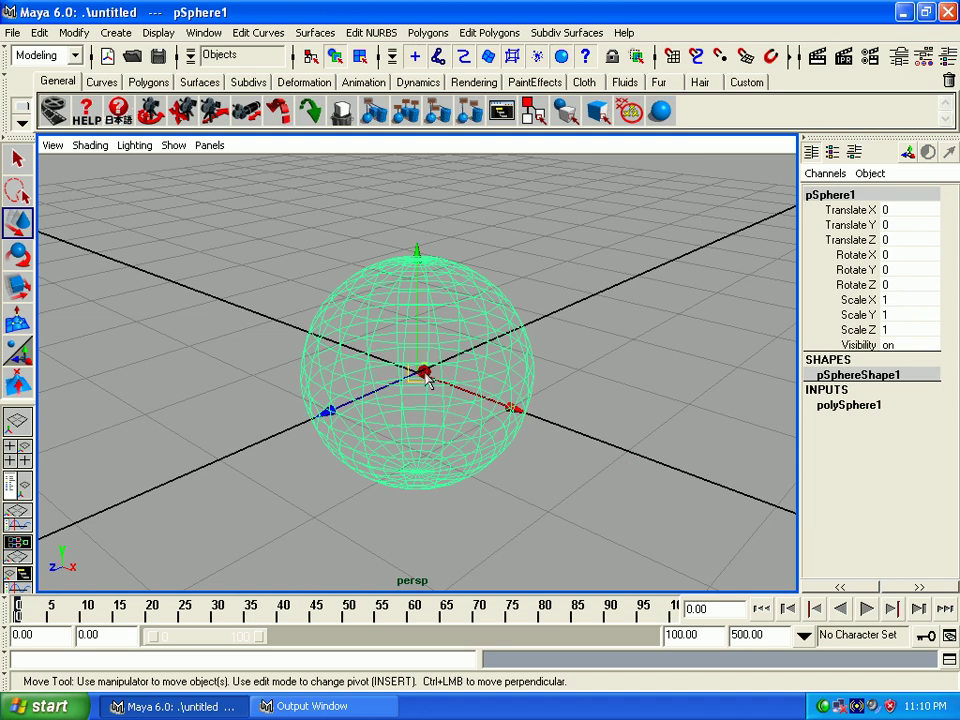
drag(380, 400, 8, 485)
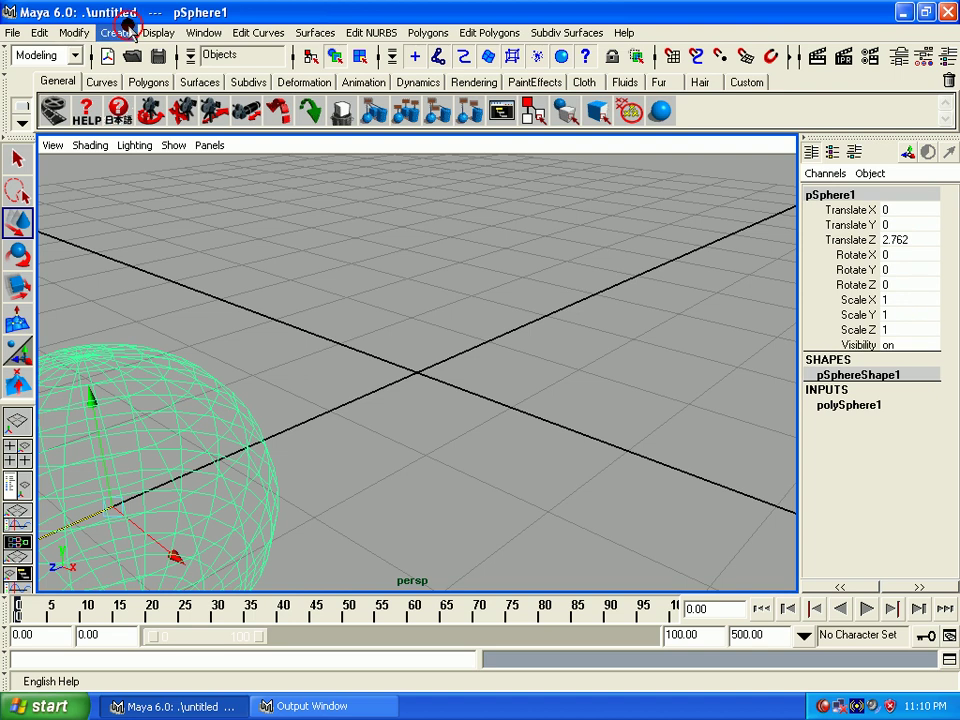
Step: Create a polygon cylinder and move it to 1.524, 0.684, -1.812 beside the sphere
click(118, 32)
mouse_move(154, 77)
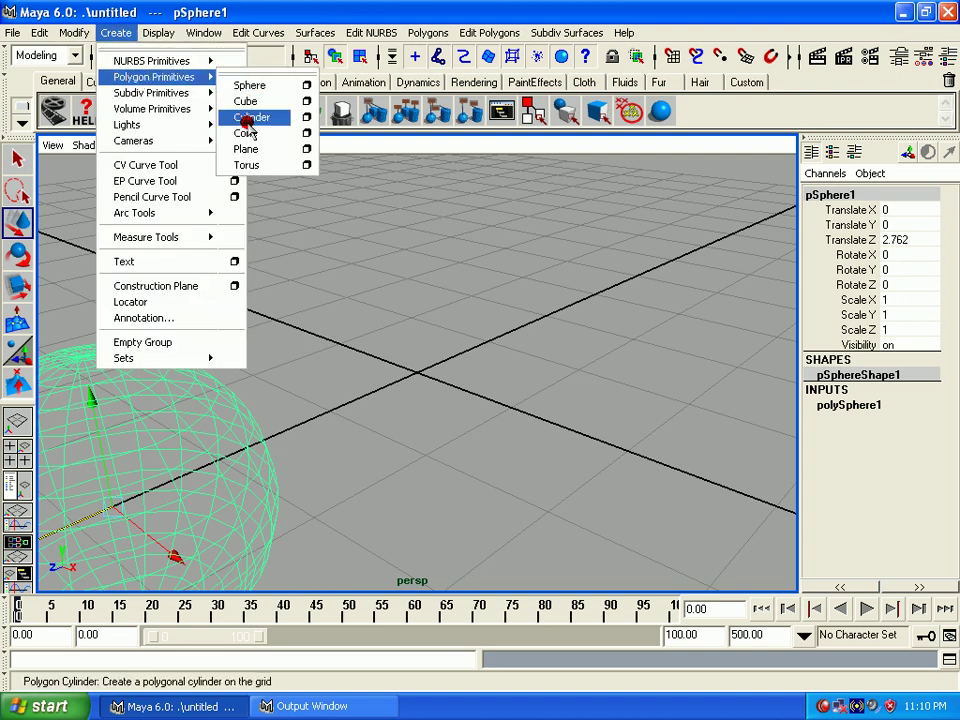
click(248, 117)
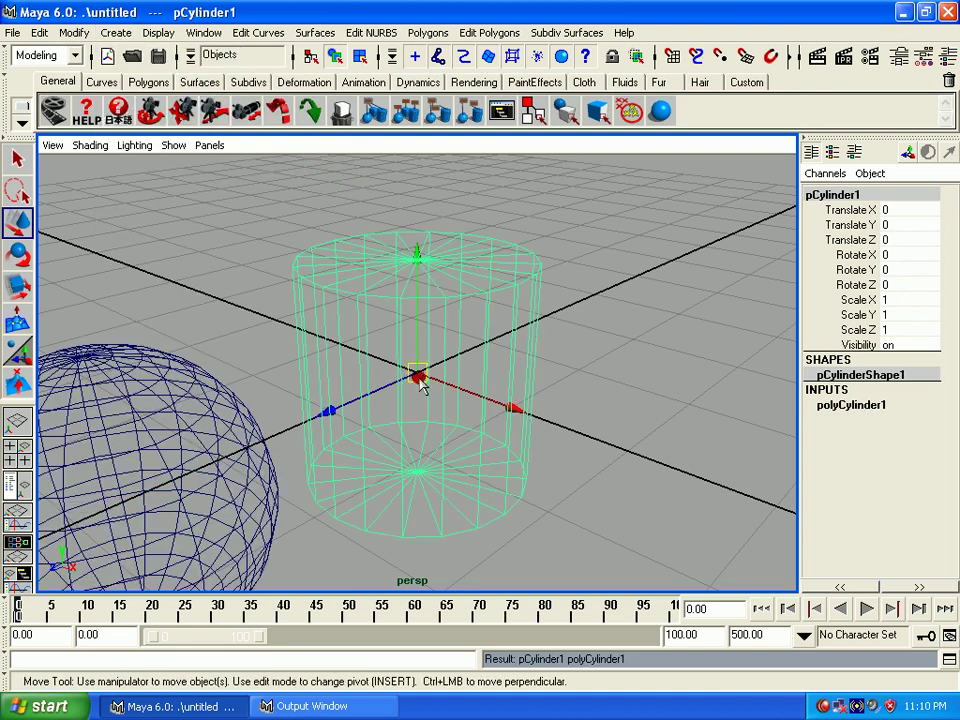
mouse_move(418, 380)
mouse_down()
mouse_move(701, 294)
mouse_move(690, 292)
mouse_up()
click(117, 32)
mouse_move(153, 77)
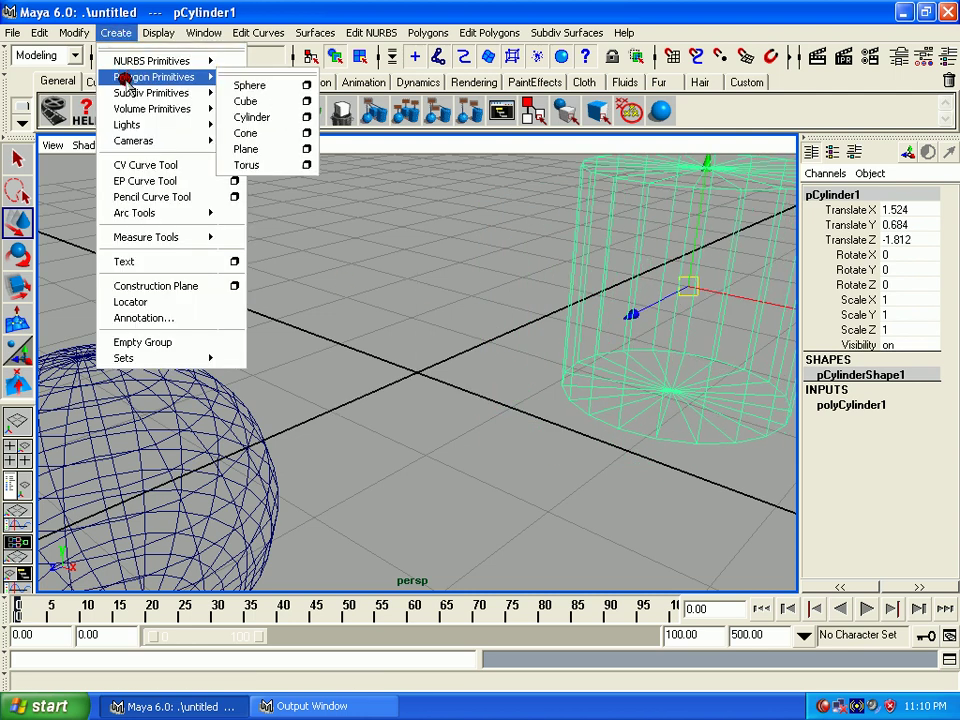
Step: Create a polygon cone and orbit the view around it
click(274, 137)
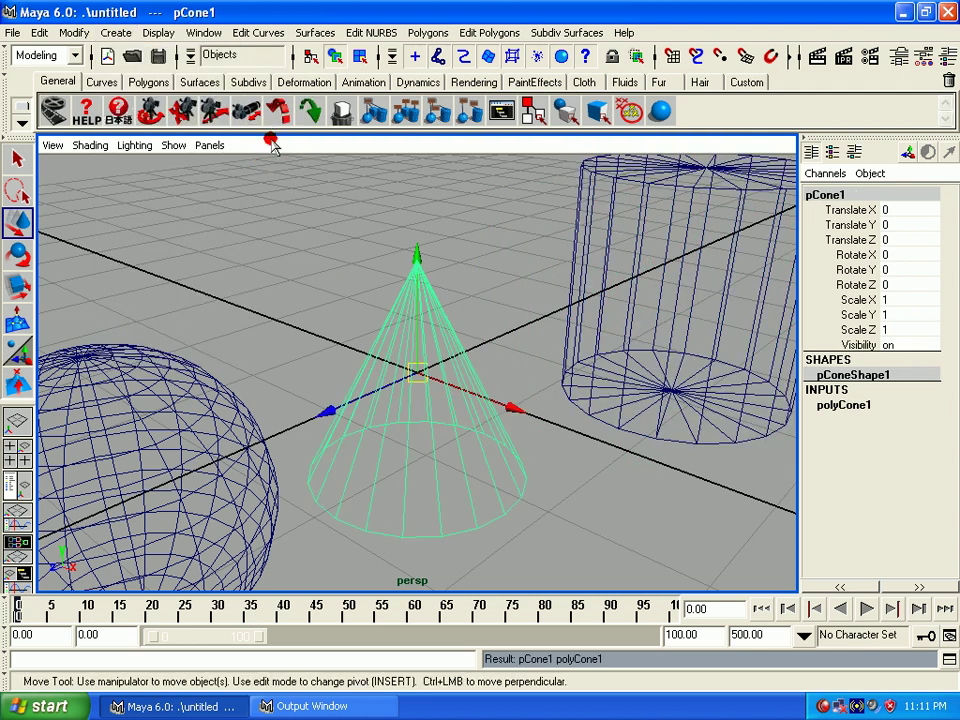
mouse_move(392, 358)
alt+mouse_down()
mouse_move(431, 435)
mouse_move(418, 418)
mouse_move(422, 372)
mouse_move(420, 452)
mouse_move(482, 489)
mouse_move(445, 488)
alt+mouse_up()
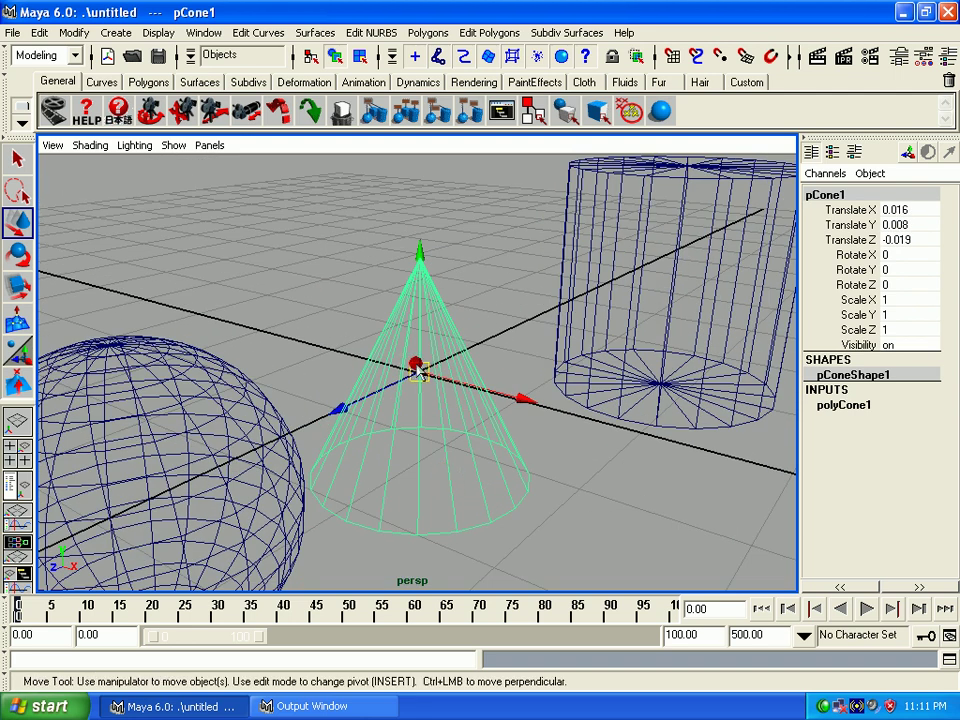
mouse_move(419, 372)
alt+mouse_down()
mouse_move(501, 439)
mouse_move(632, 392)
mouse_move(369, 396)
mouse_move(92, 339)
mouse_move(300, 379)
mouse_move(437, 369)
mouse_move(472, 414)
mouse_move(442, 430)
mouse_move(428, 424)
mouse_move(429, 377)
mouse_move(171, 315)
mouse_move(264, 377)
mouse_move(443, 425)
alt+mouse_up()
Step: Drag the cone freely by its centre handle, leaving it at 0.004, 0.186, -0.285
mouse_move(418, 380)
mouse_down()
mouse_move(420, 369)
mouse_move(377, 369)
mouse_move(418, 332)
mouse_move(362, 370)
mouse_move(429, 411)
mouse_move(407, 375)
mouse_up()
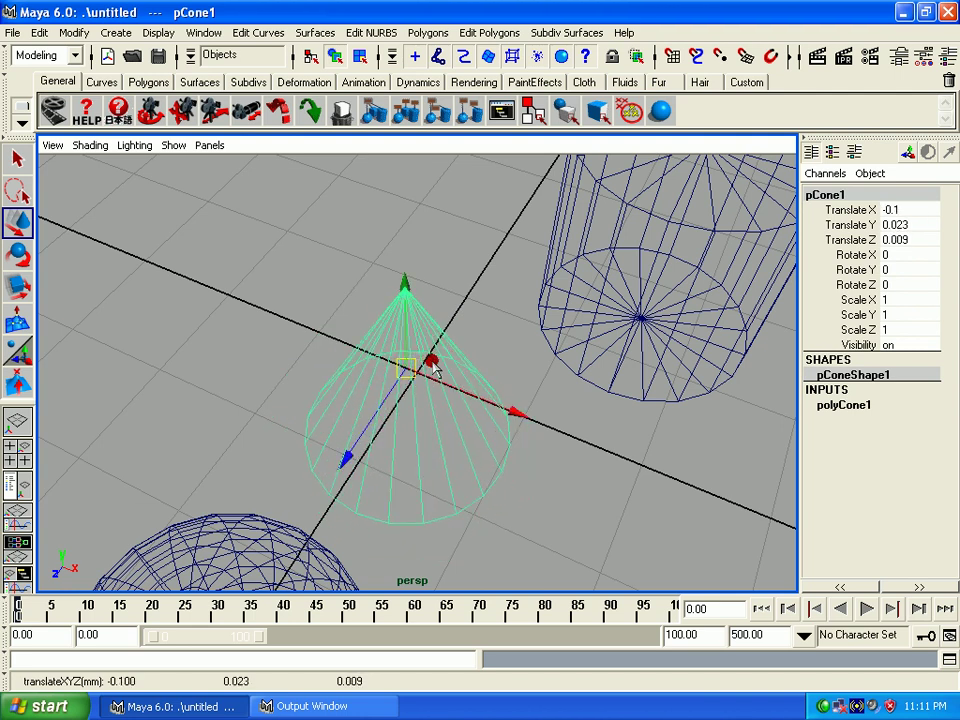
click(418, 381)
click(388, 368)
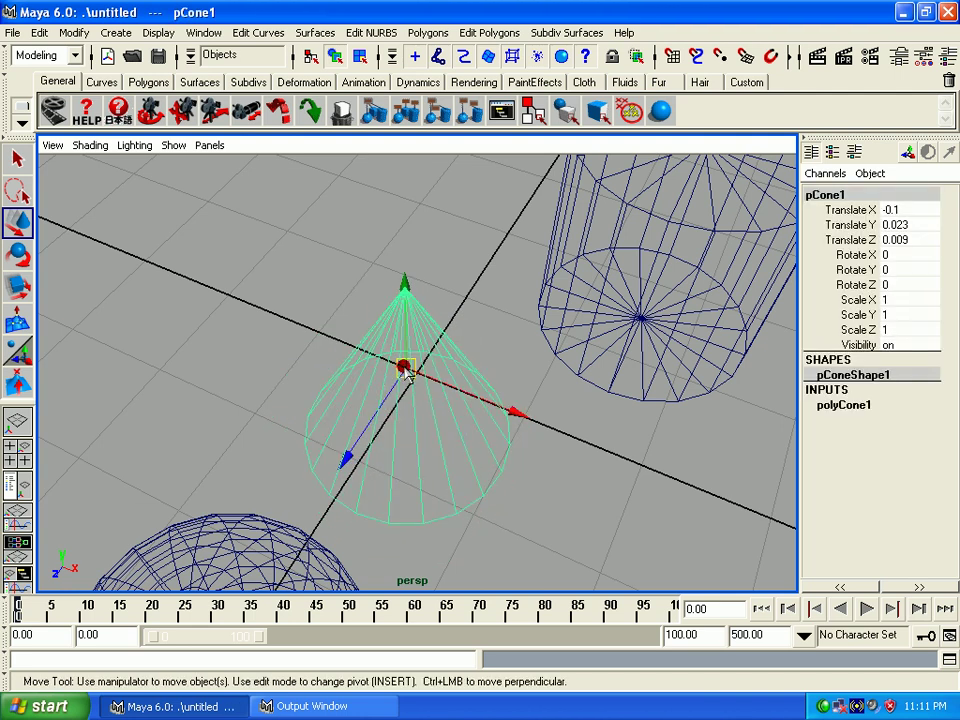
click(404, 368)
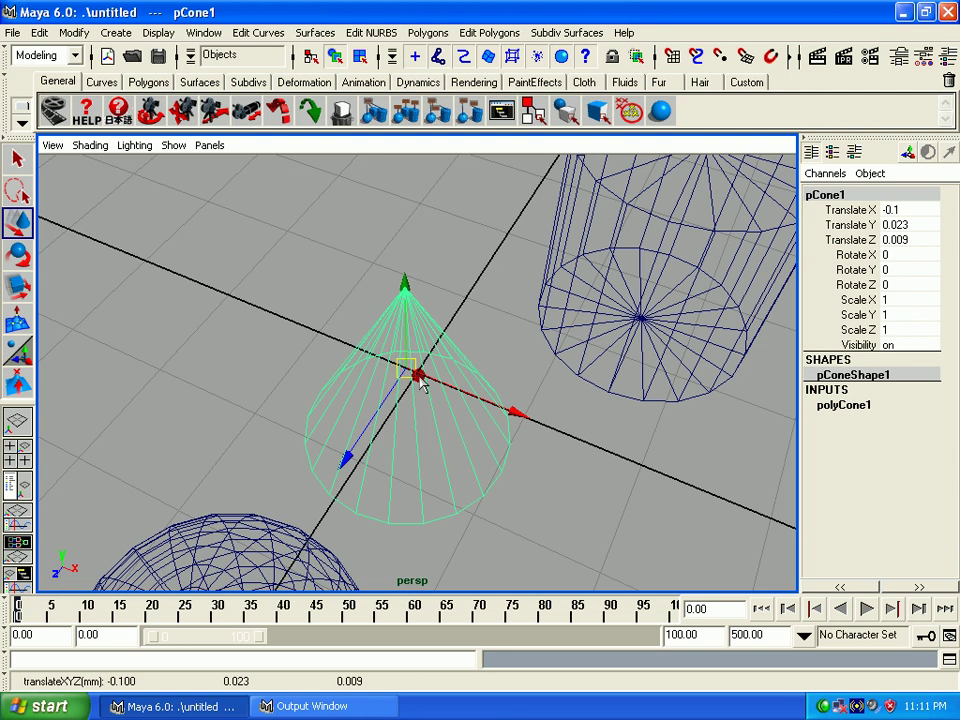
mouse_move(407, 377)
mouse_down()
mouse_move(375, 426)
mouse_move(459, 321)
mouse_move(386, 266)
mouse_move(551, 351)
mouse_move(338, 298)
mouse_move(552, 238)
mouse_move(354, 332)
mouse_move(519, 249)
mouse_move(229, 372)
mouse_move(482, 306)
mouse_move(270, 302)
mouse_move(450, 298)
mouse_move(349, 375)
mouse_move(461, 315)
mouse_move(429, 339)
mouse_move(303, 290)
mouse_move(446, 399)
mouse_up()
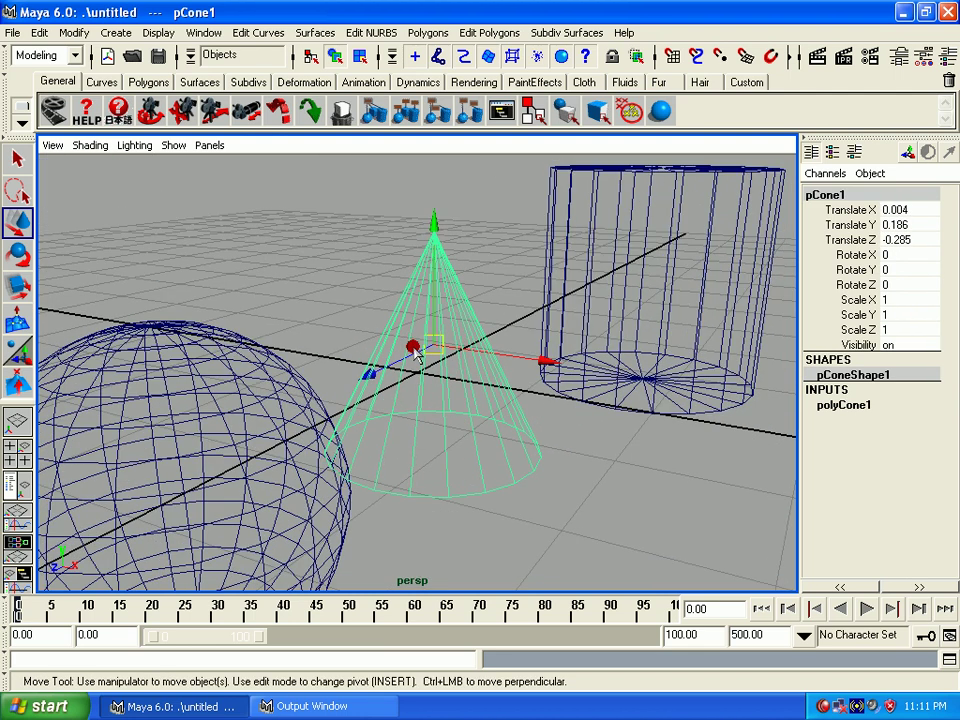
Step: Select the sphere and slide it up and down along Y, then along X
key(Delete)
click(246, 390)
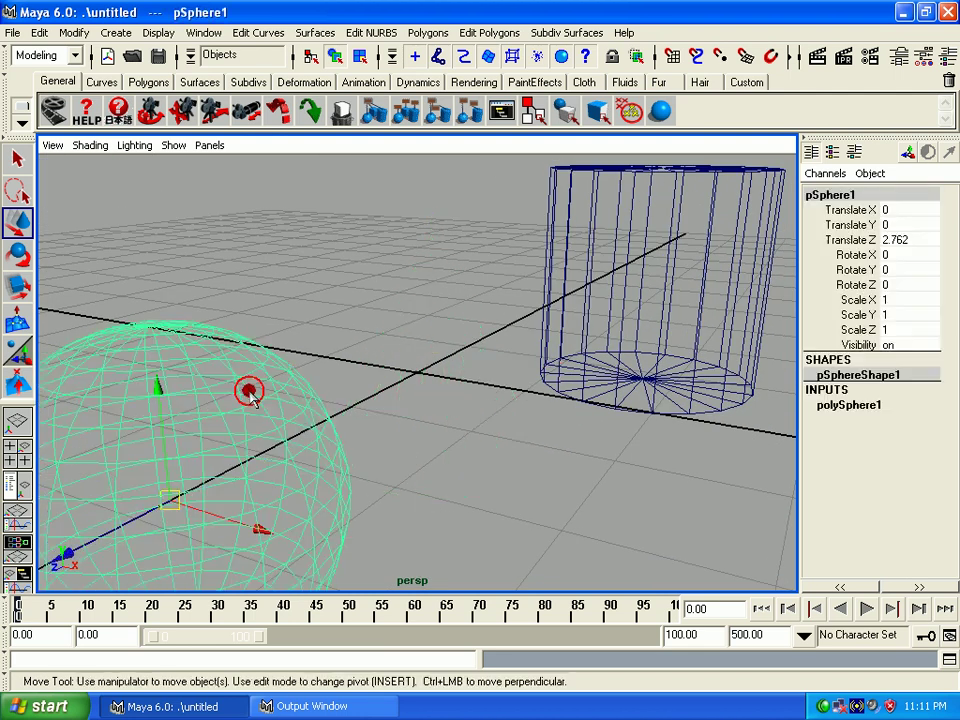
middle_drag(268, 429, 318, 398)
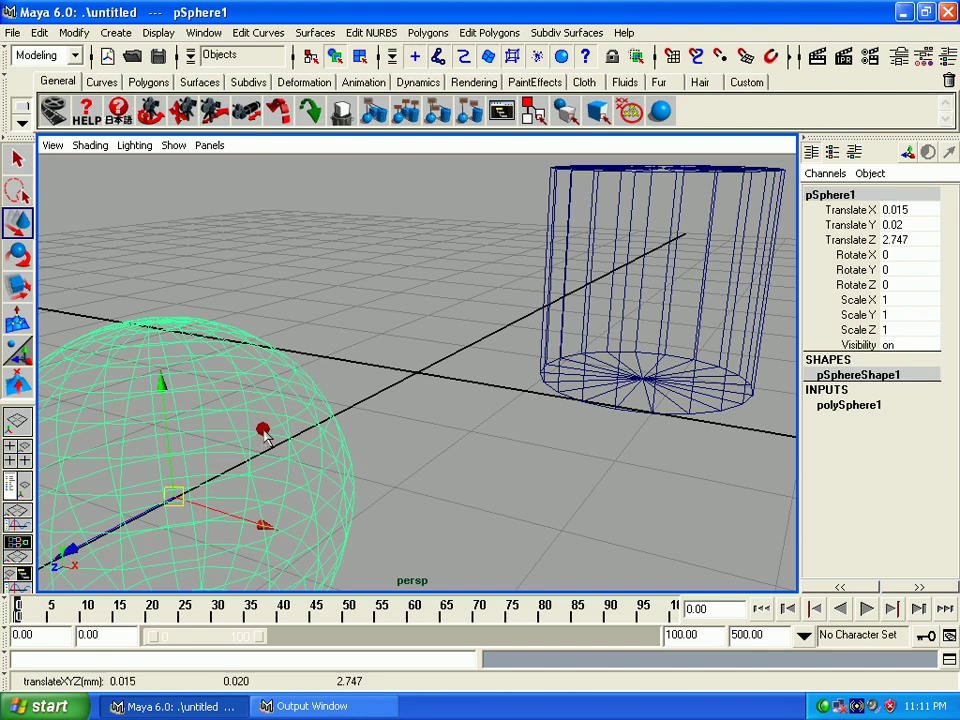
click(187, 445)
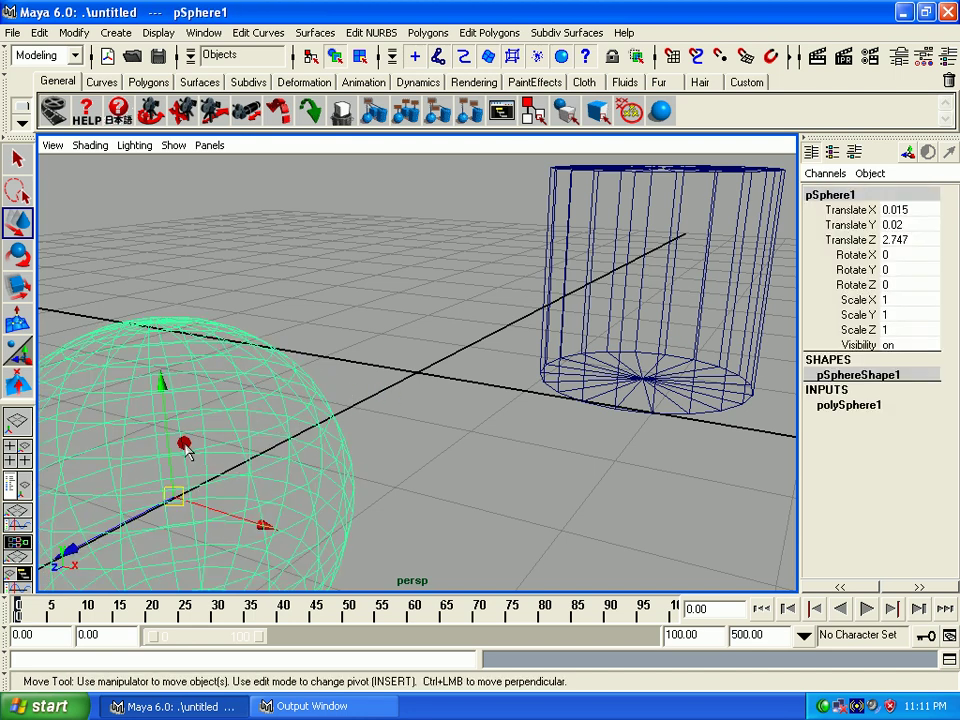
middle_drag(166, 432, 187, 375)
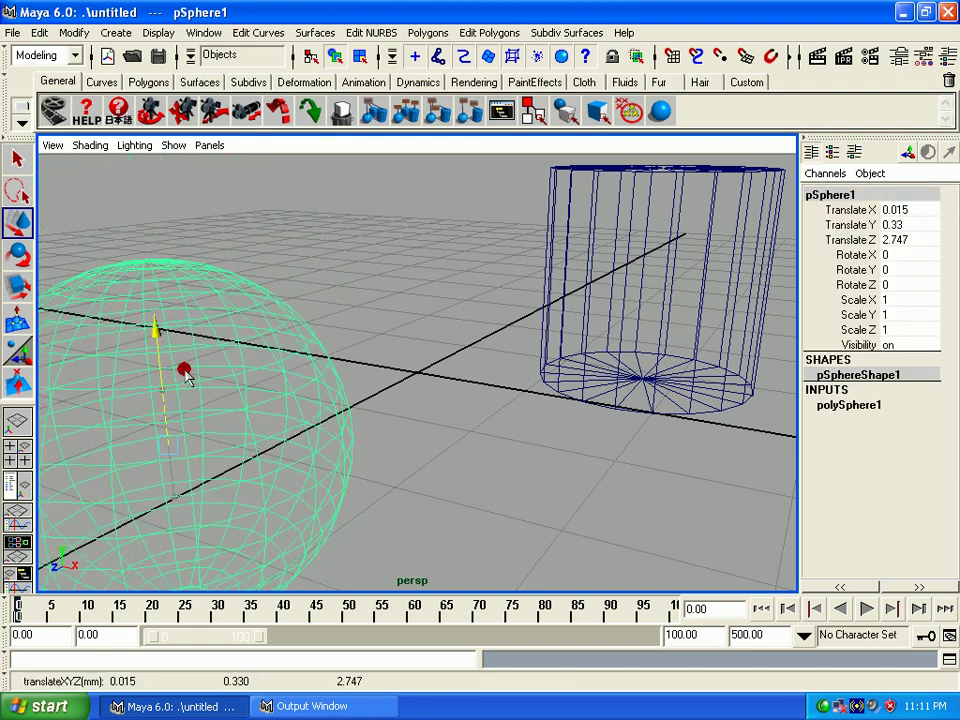
mouse_move(168, 400)
middle_down()
mouse_move(161, 328)
mouse_move(190, 470)
middle_up()
mouse_move(258, 556)
middle_down()
mouse_move(281, 536)
mouse_move(216, 446)
mouse_move(180, 452)
middle_up()
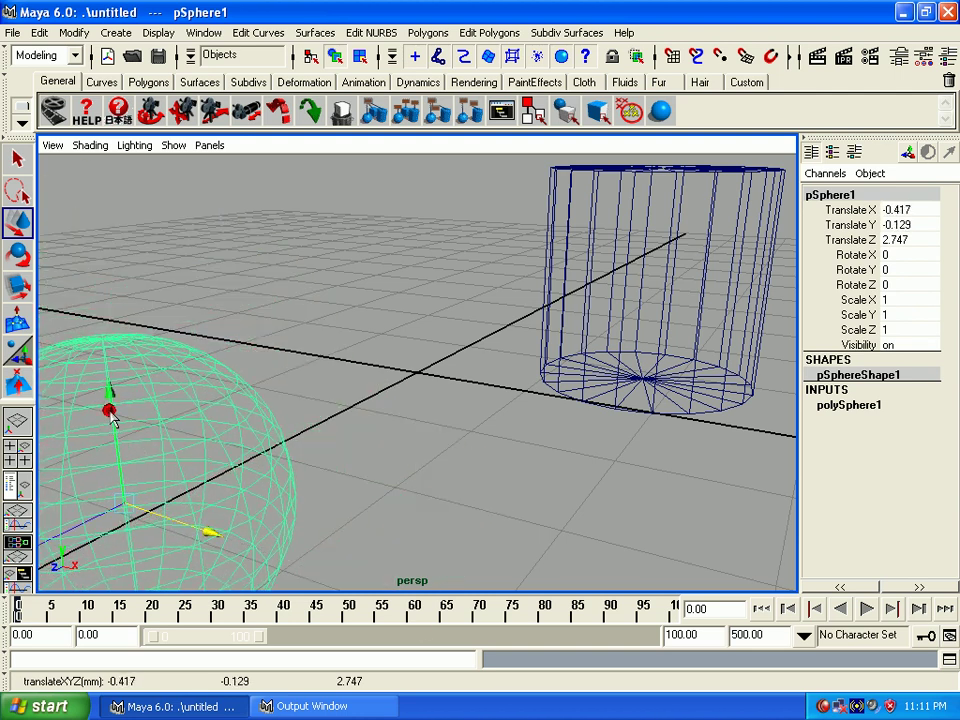
click(112, 420)
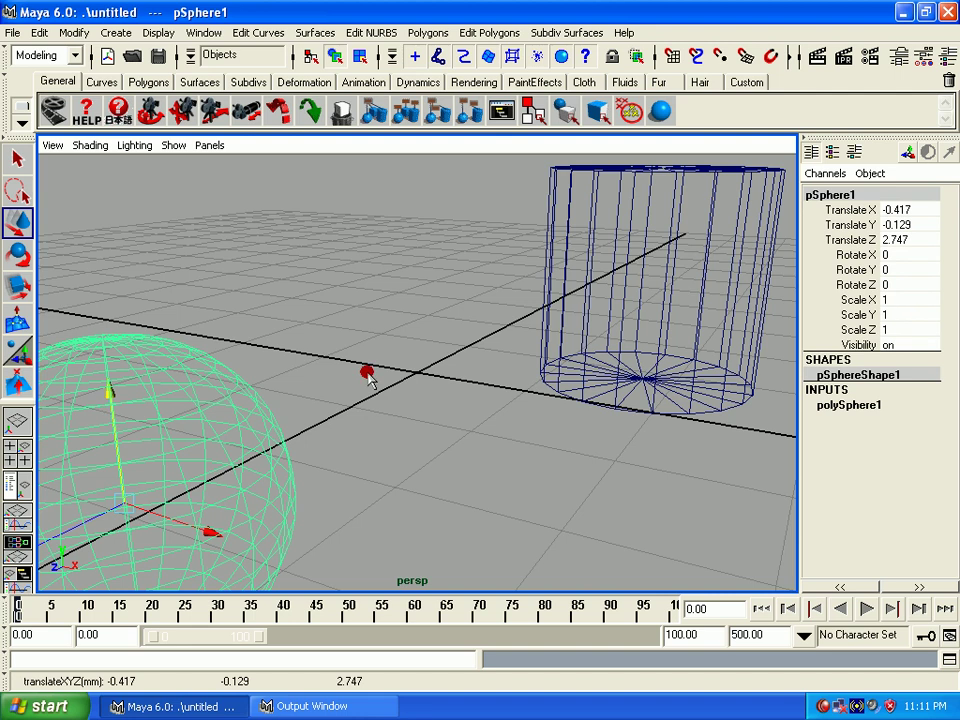
Step: Reselect the sphere and drag it freely to Translate 0.378, 0.536, 2.053
click(367, 374)
click(253, 414)
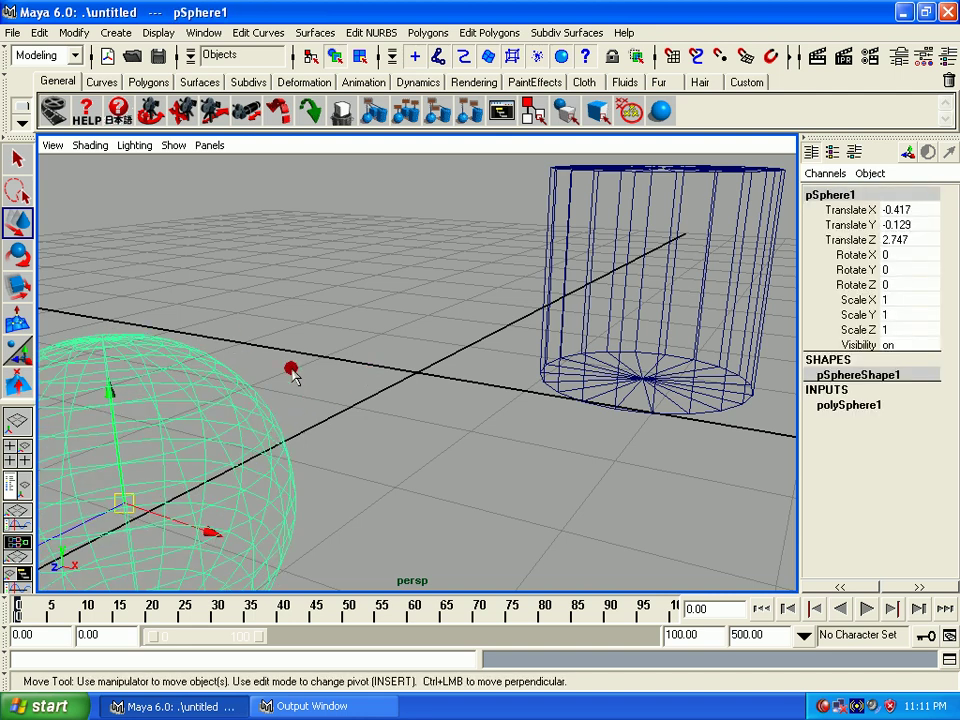
key(q)
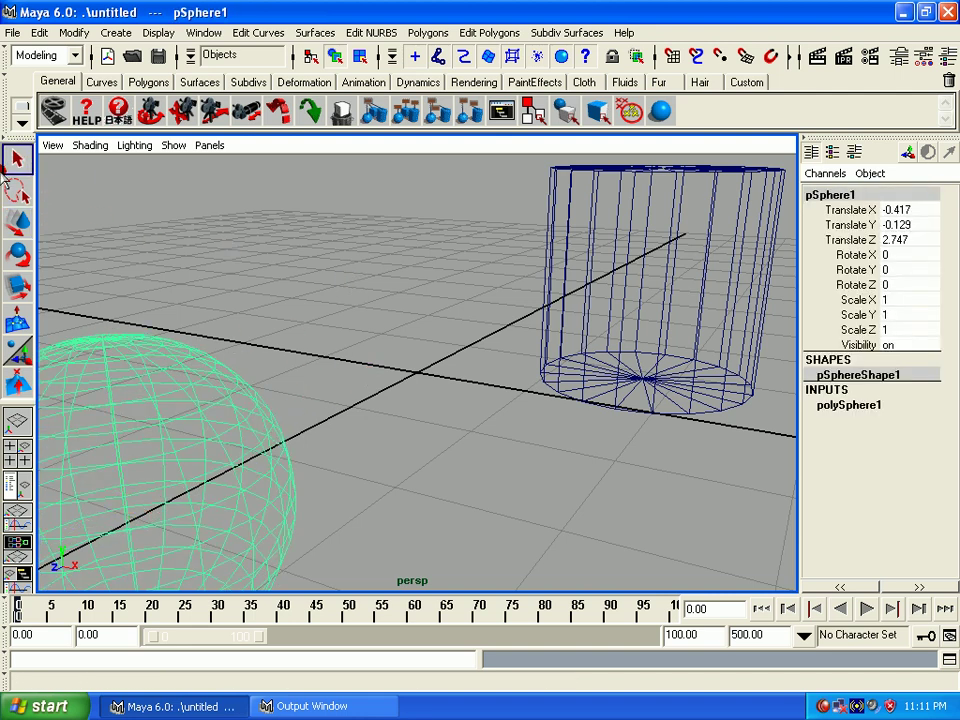
click(17, 222)
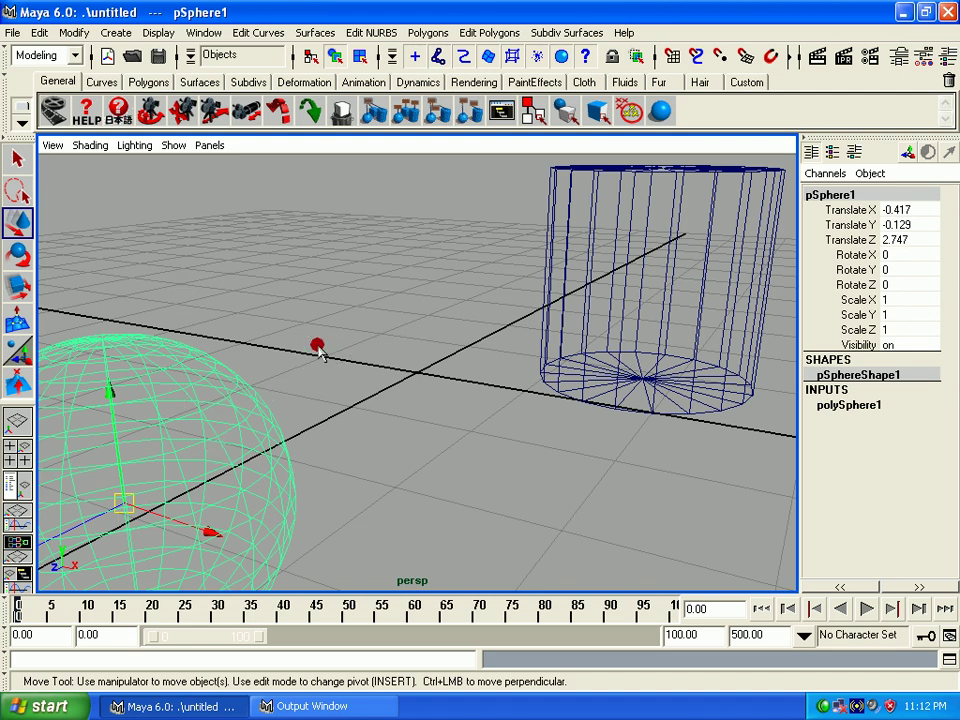
mouse_move(320, 350)
middle_down()
mouse_move(344, 331)
mouse_move(445, 303)
mouse_move(443, 350)
mouse_move(219, 296)
mouse_move(392, 360)
mouse_move(480, 313)
mouse_move(355, 357)
mouse_move(429, 264)
mouse_move(328, 259)
mouse_move(435, 223)
mouse_move(318, 302)
mouse_move(386, 184)
mouse_move(429, 242)
mouse_move(296, 257)
mouse_move(568, 138)
mouse_move(317, 266)
mouse_move(596, 392)
mouse_move(624, 189)
mouse_move(390, 333)
mouse_move(470, 272)
middle_up()
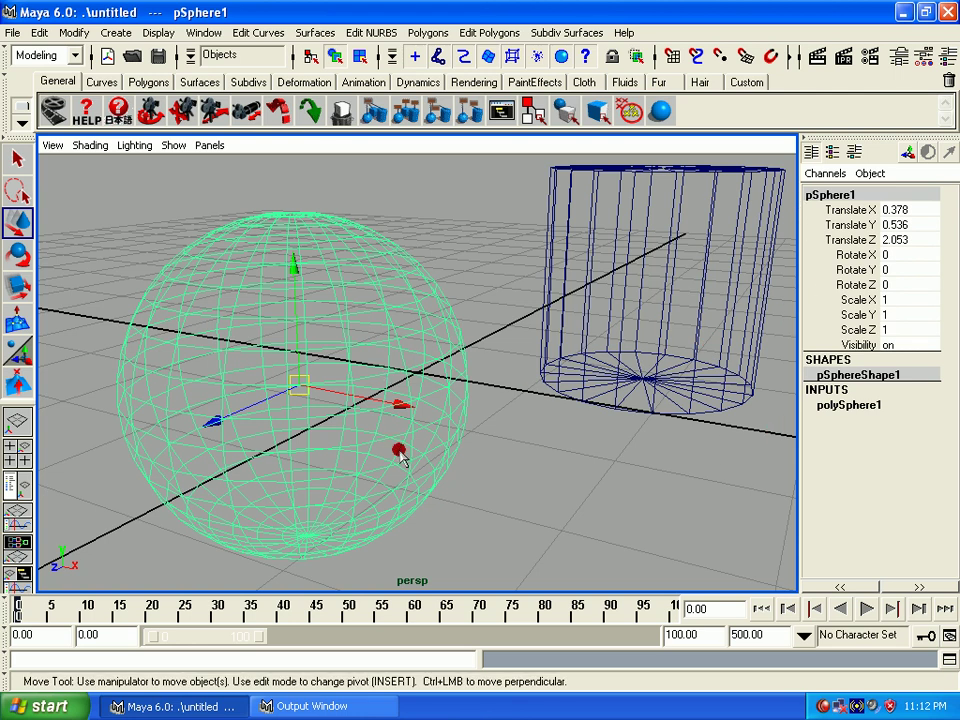
Step: Delete the sphere and the cylinder, leaving an empty grid in view
key(Delete)
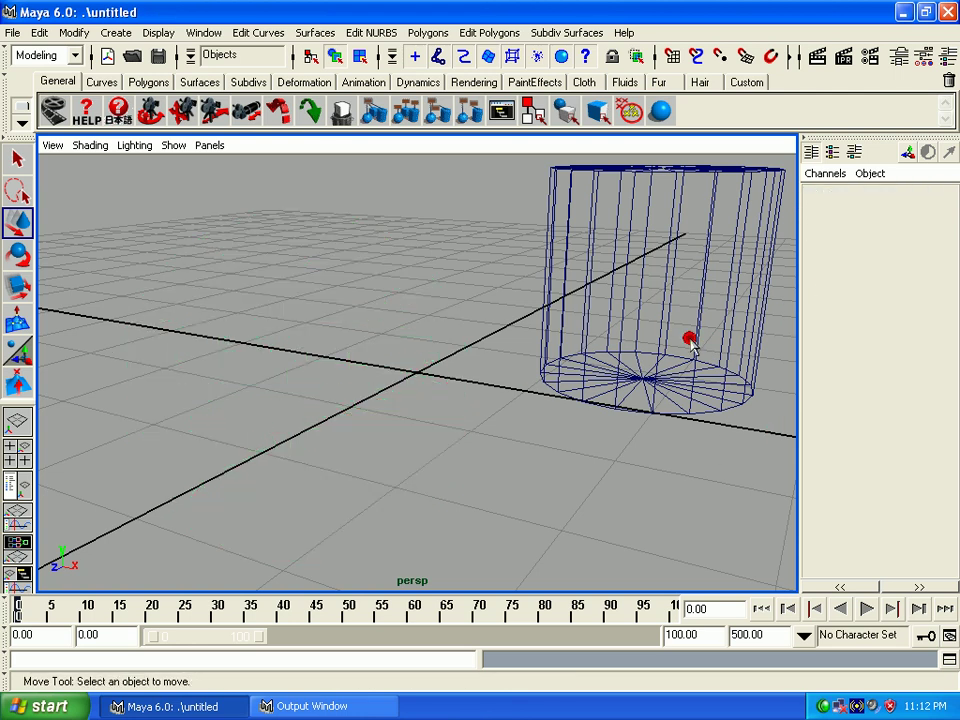
key(Delete)
click(645, 410)
key(Delete)
mouse_move(506, 425)
alt+right_down()
mouse_move(392, 489)
mouse_move(360, 395)
alt+right_up()
scroll(360, 395, down, 3)
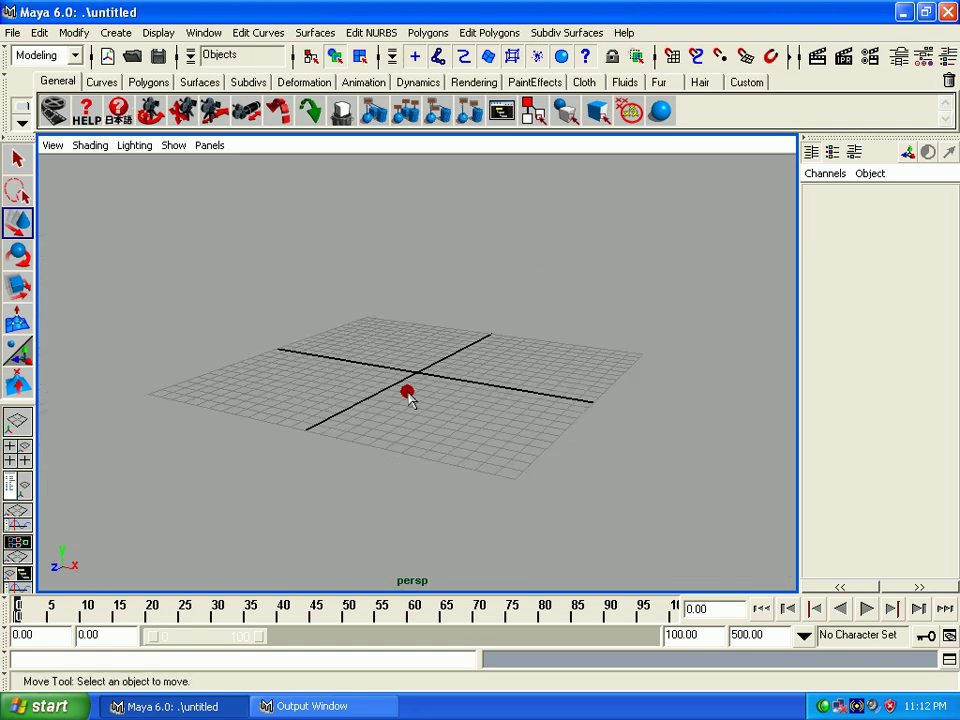
mouse_move(408, 397)
alt+mouse_down()
mouse_move(375, 407)
mouse_move(420, 497)
mouse_move(372, 474)
alt+mouse_up()
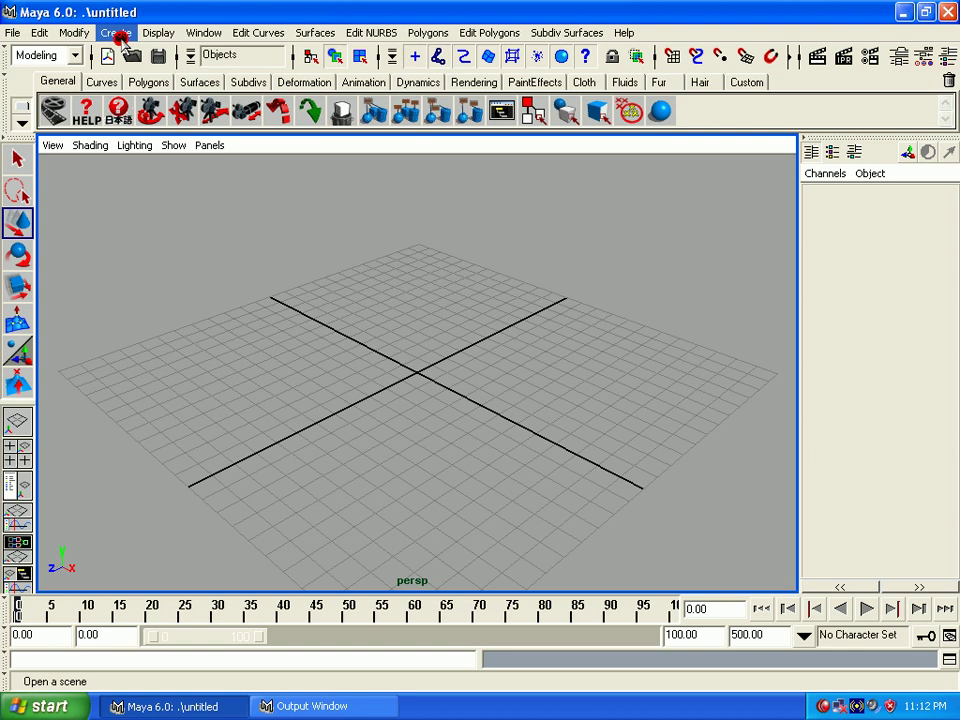
Step: Create a polygon cylinder, pCylinder1, at the origin
click(118, 33)
mouse_move(153, 77)
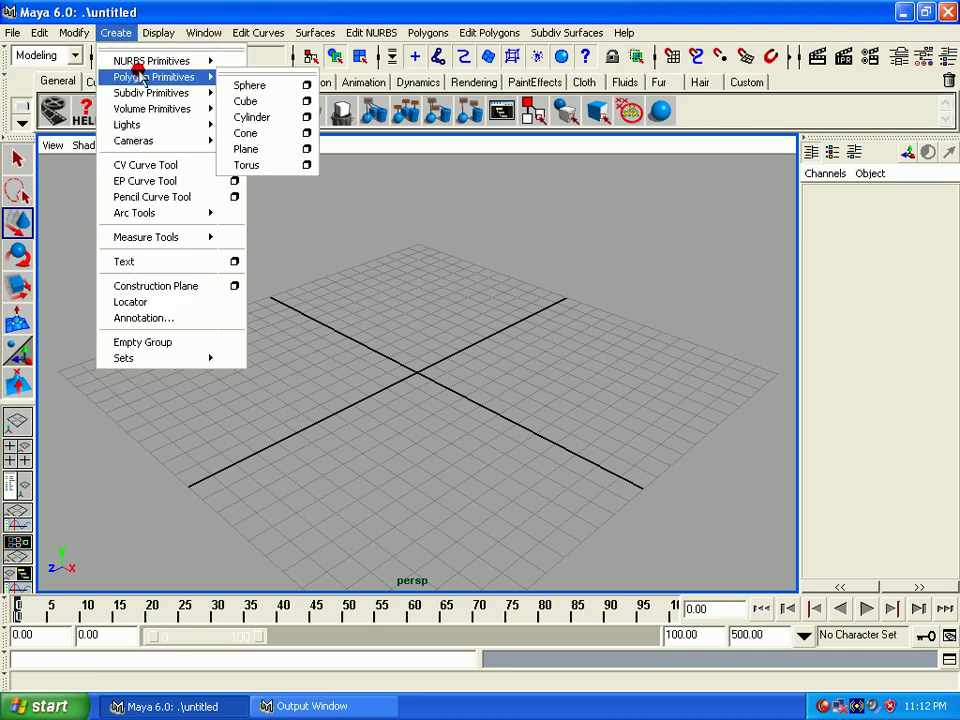
click(250, 117)
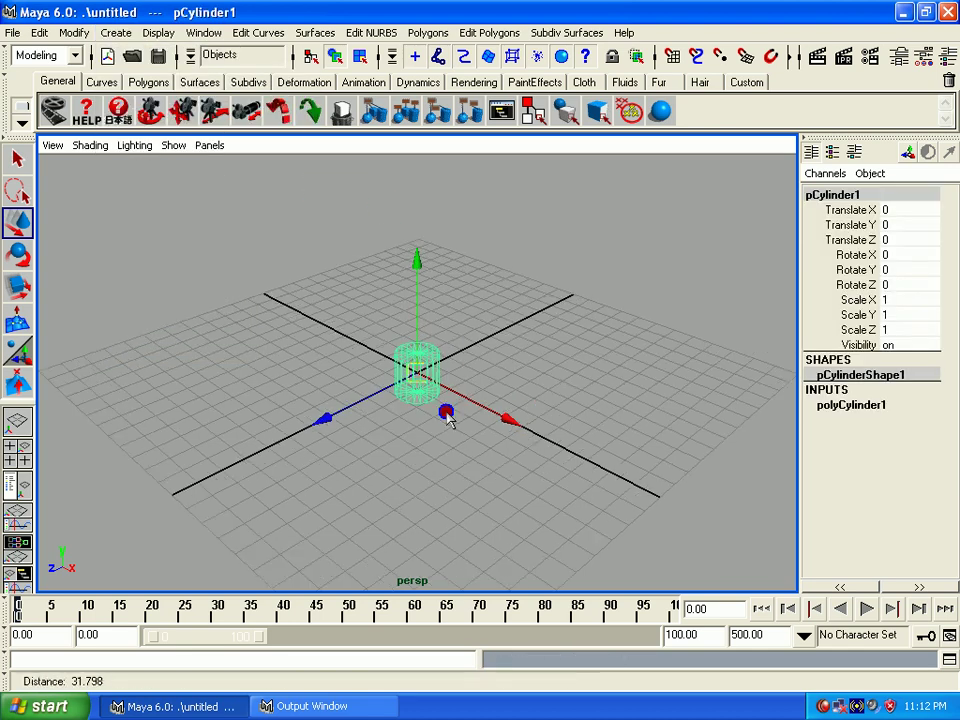
mouse_move(447, 418)
alt+right_down()
mouse_move(476, 458)
mouse_move(489, 514)
alt+right_up()
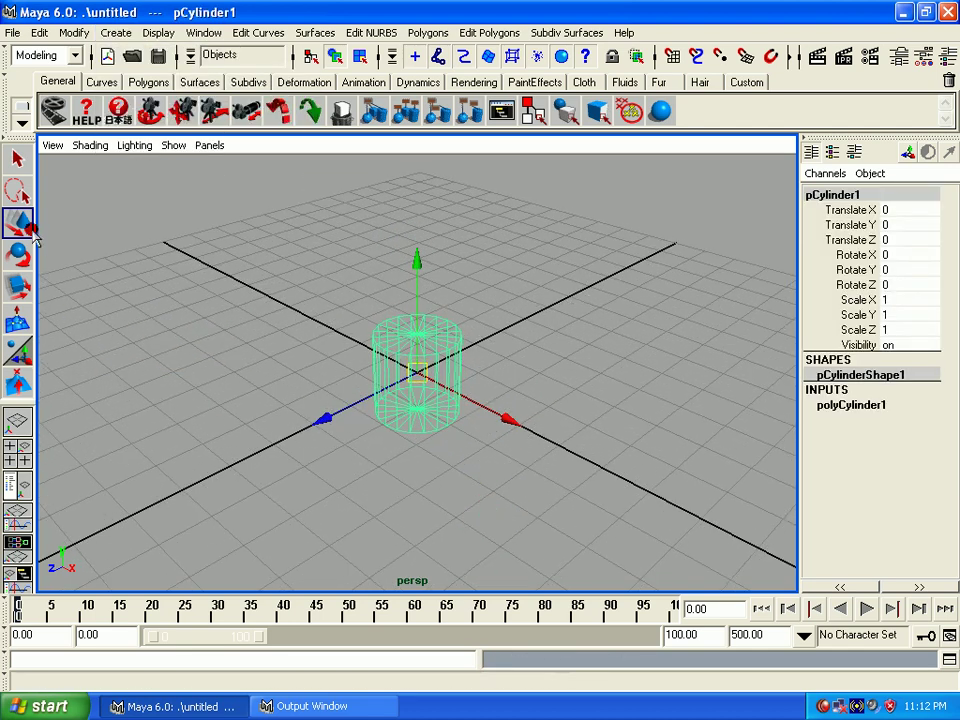
Step: In the Move Tool settings, switch the move mode to Object
double_click(28, 231)
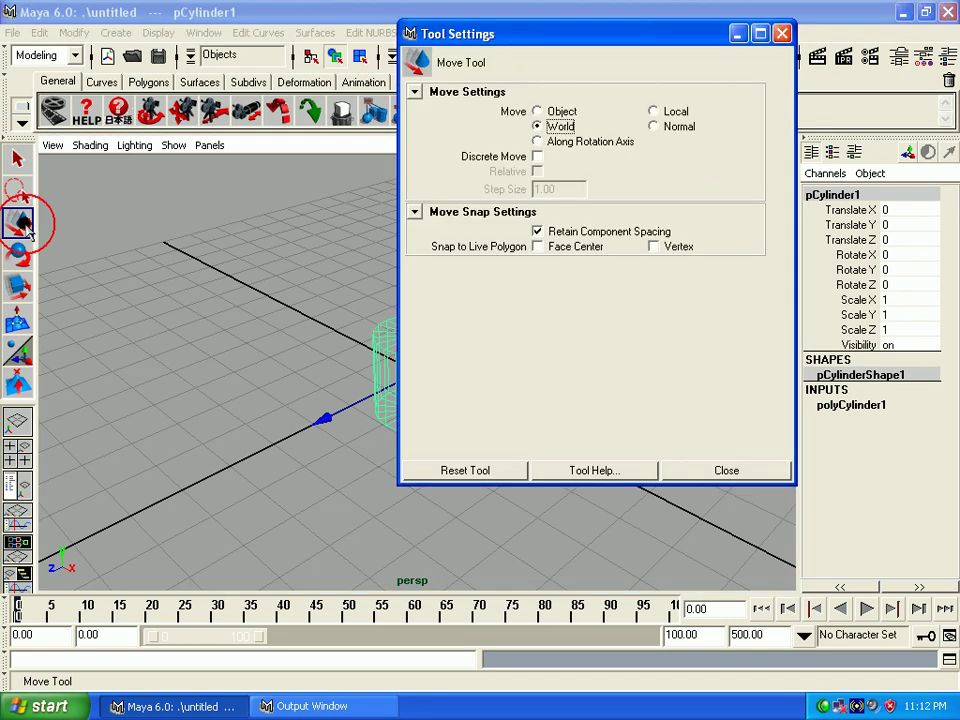
mouse_move(725, 35)
mouse_down()
mouse_move(787, 45)
mouse_move(840, 26)
mouse_up()
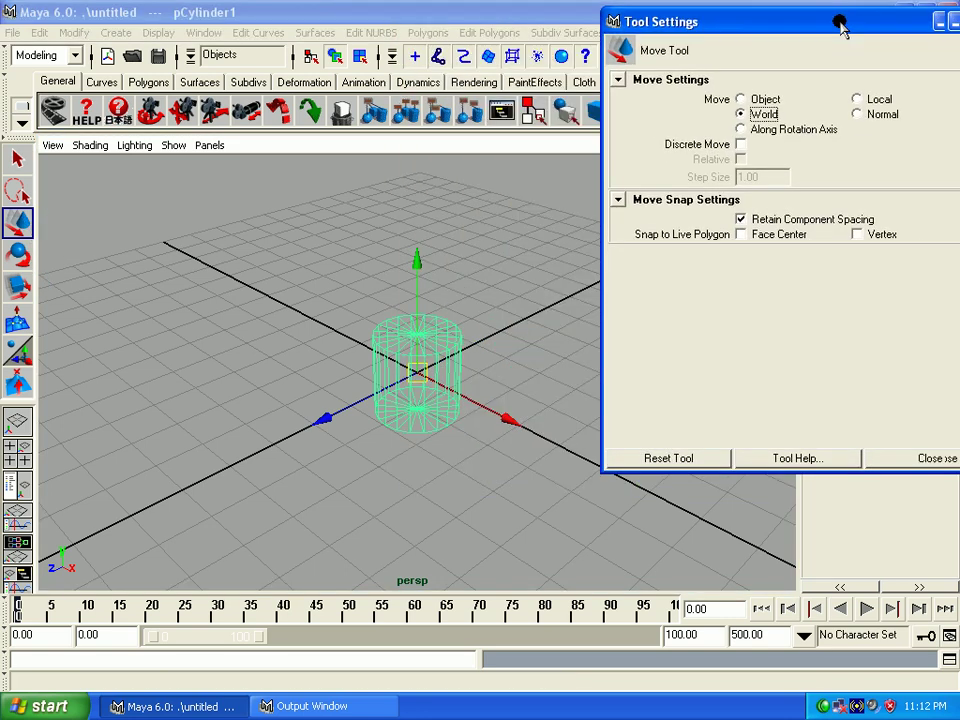
click(737, 99)
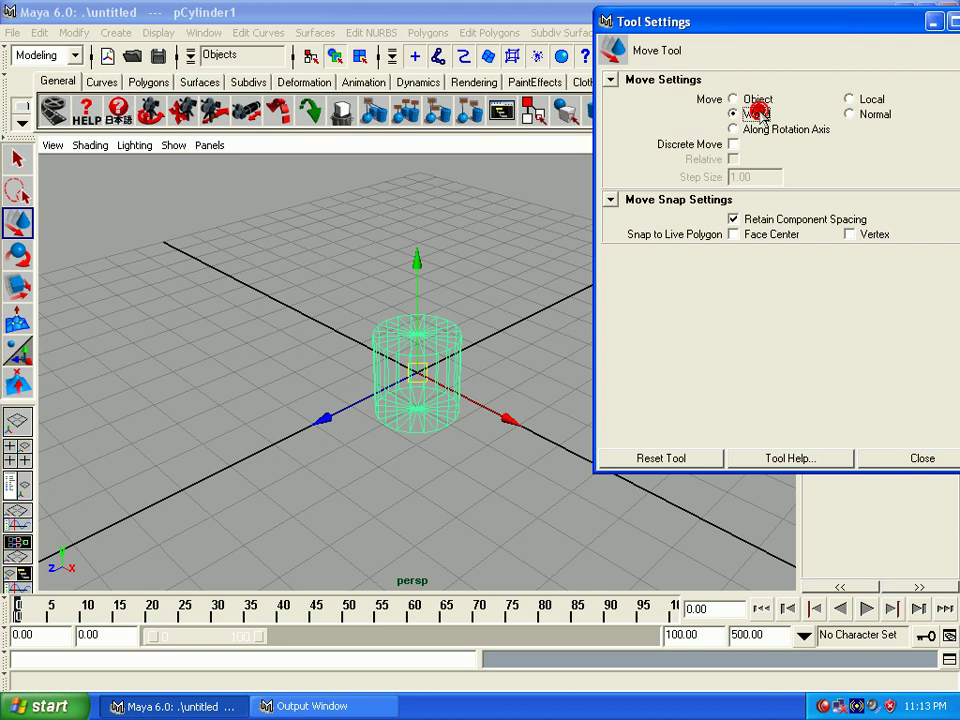
Step: With the Rotate Tool, tilt the cylinder about X, then undo the tilt
click(887, 457)
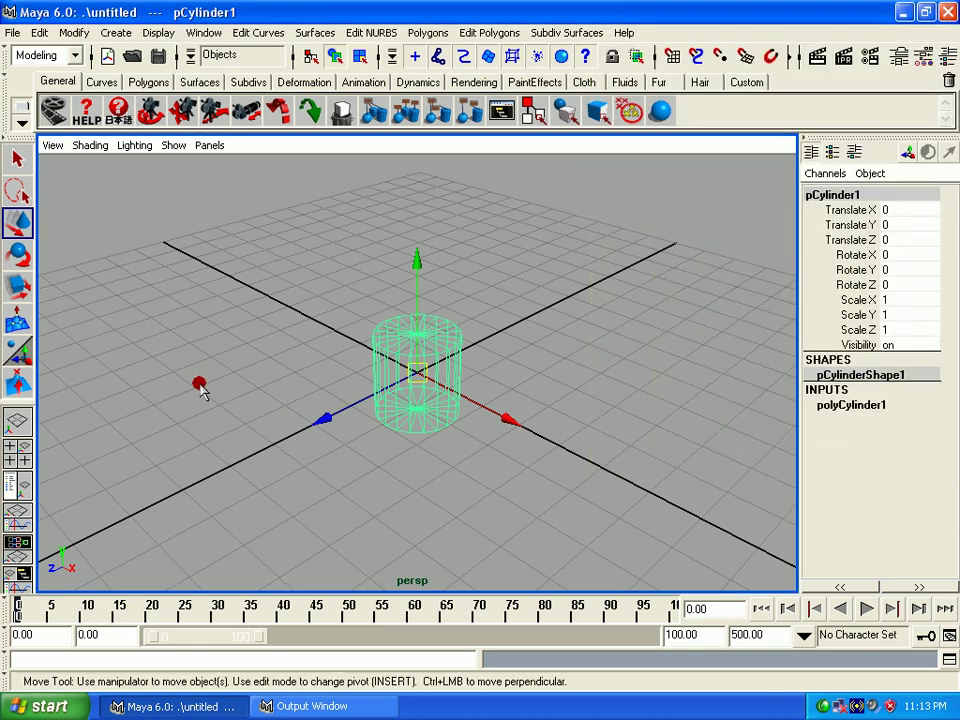
click(17, 254)
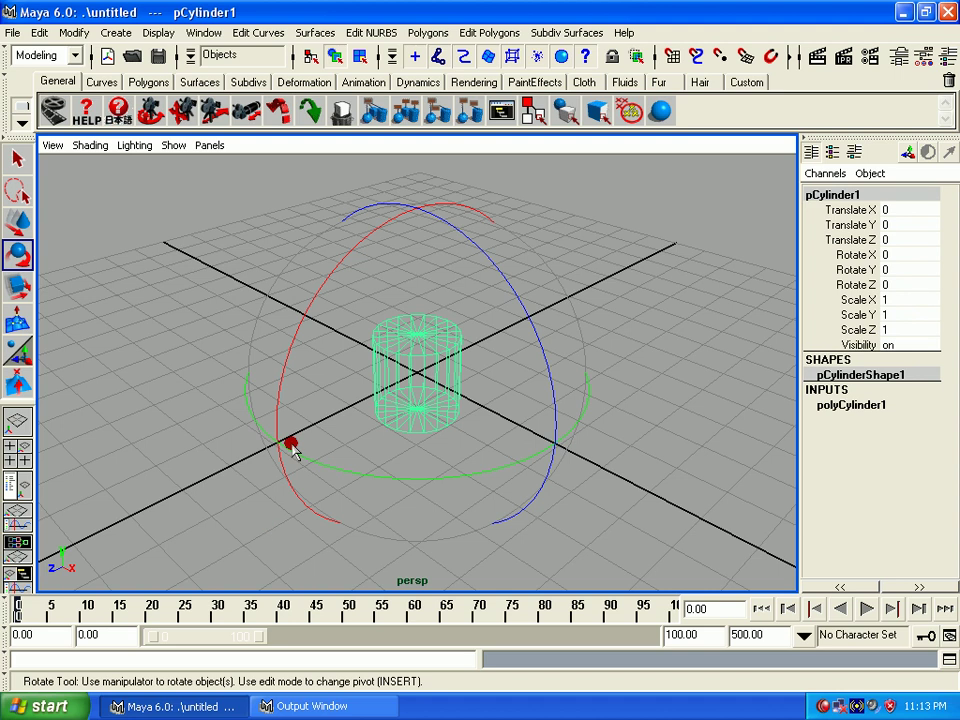
mouse_move(353, 258)
mouse_down()
mouse_move(323, 281)
mouse_move(281, 392)
mouse_move(431, 182)
mouse_move(405, 300)
mouse_up()
key(ctrl+z)
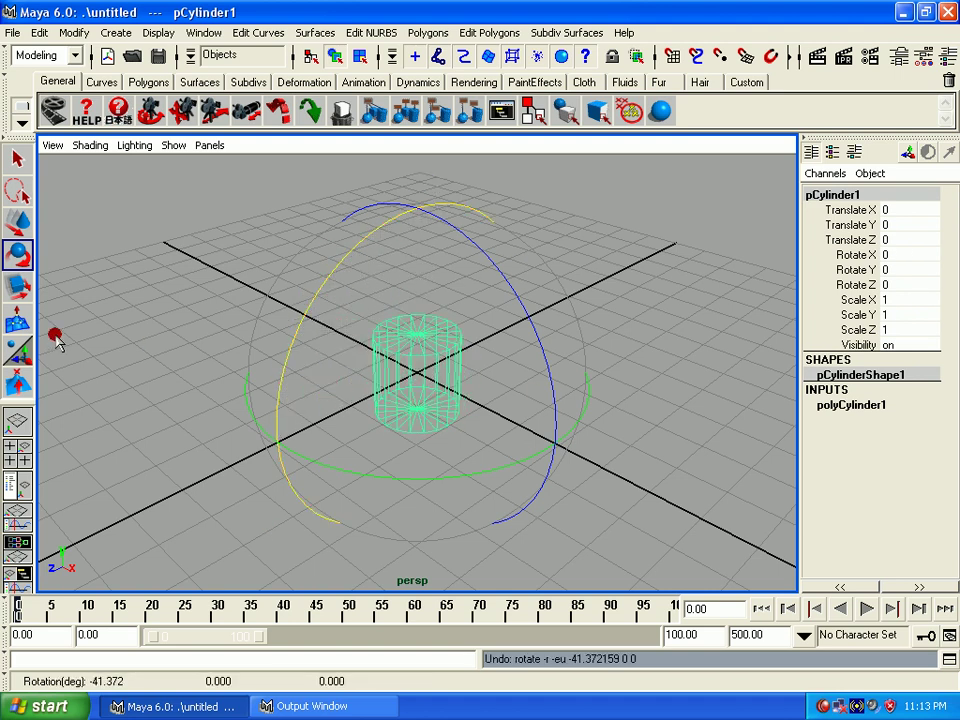
Step: Reset the Rotate Tool settings to their defaults, with Local rotate mode
double_click(17, 258)
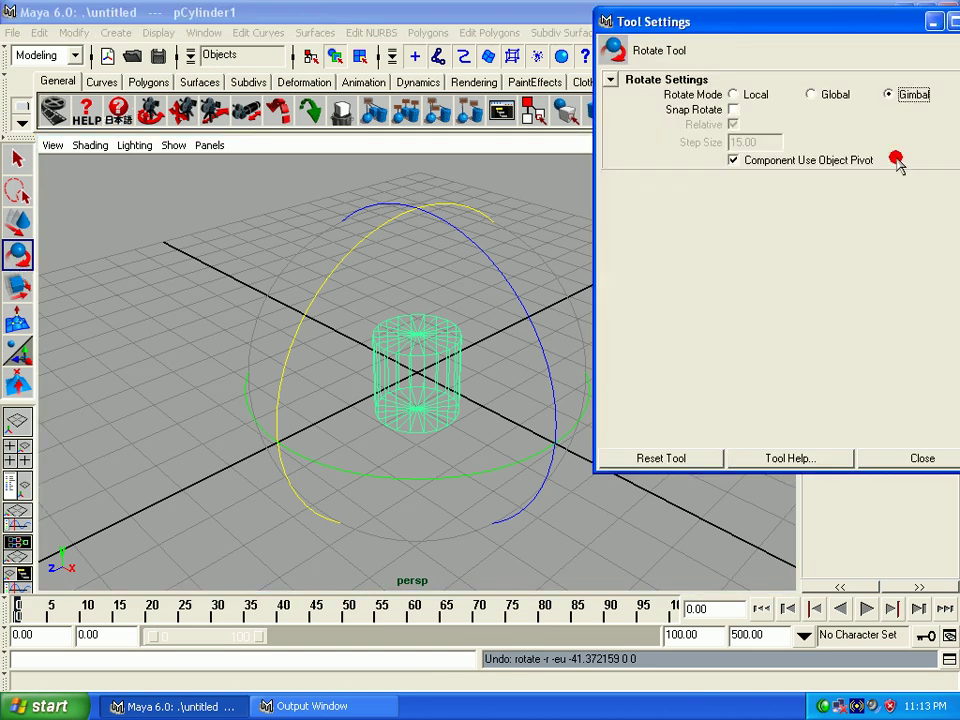
click(662, 458)
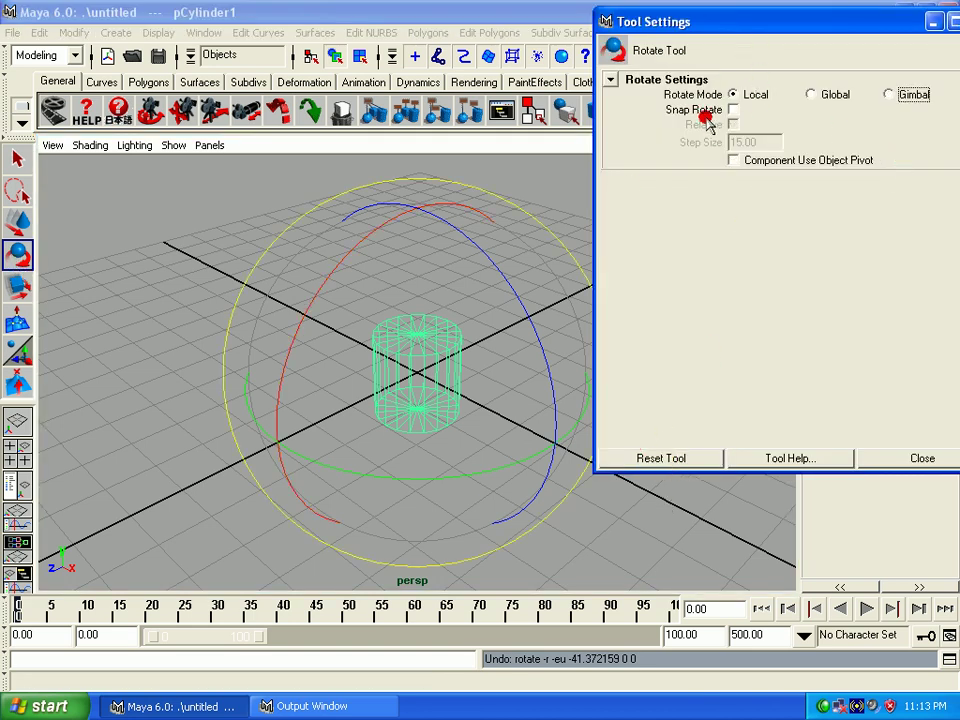
click(876, 456)
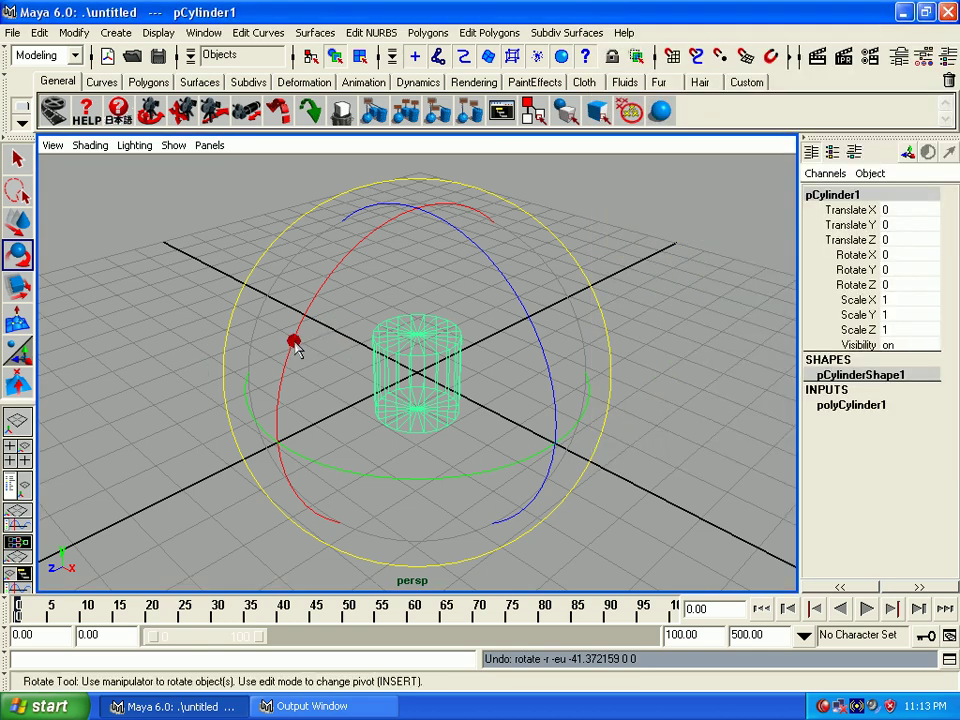
Step: Rotate the cylinder about X and freely until it lies nearly on its side
drag(308, 316, 327, 305)
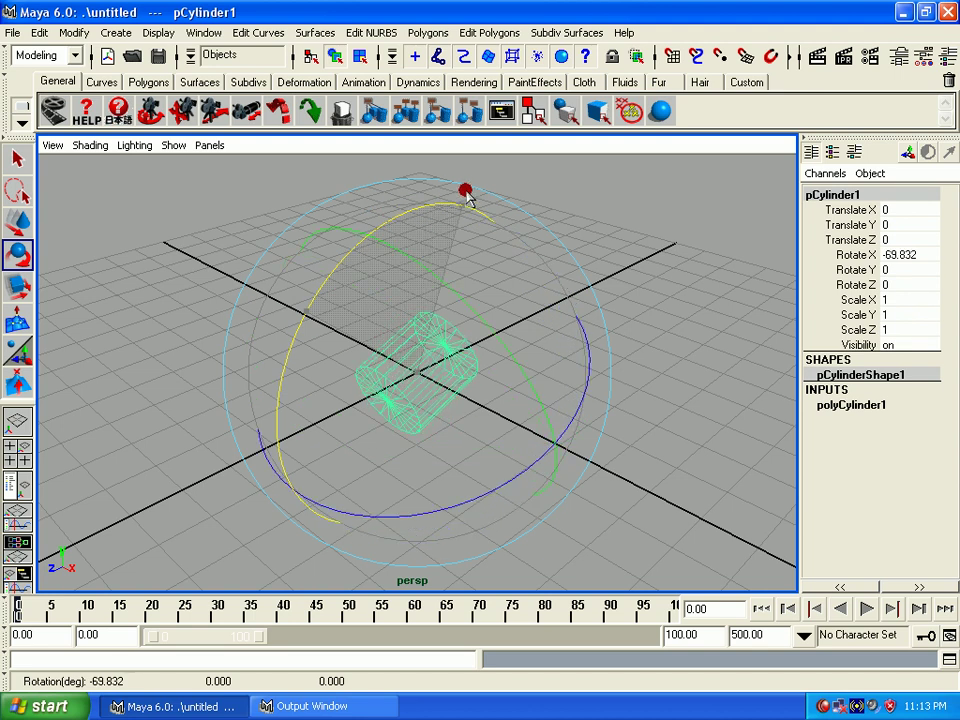
mouse_move(327, 305)
mouse_down()
mouse_move(728, 716)
mouse_move(606, 429)
mouse_move(399, 339)
mouse_move(447, 330)
mouse_up()
mouse_move(474, 228)
mouse_down()
mouse_move(591, 508)
mouse_move(476, 253)
mouse_move(426, 199)
mouse_move(358, 400)
mouse_move(396, 428)
mouse_move(641, 390)
mouse_move(281, 437)
mouse_move(413, 433)
mouse_move(421, 211)
mouse_move(536, 212)
mouse_move(643, 360)
mouse_move(446, 596)
mouse_move(284, 487)
mouse_move(289, 311)
mouse_up()
click(561, 227)
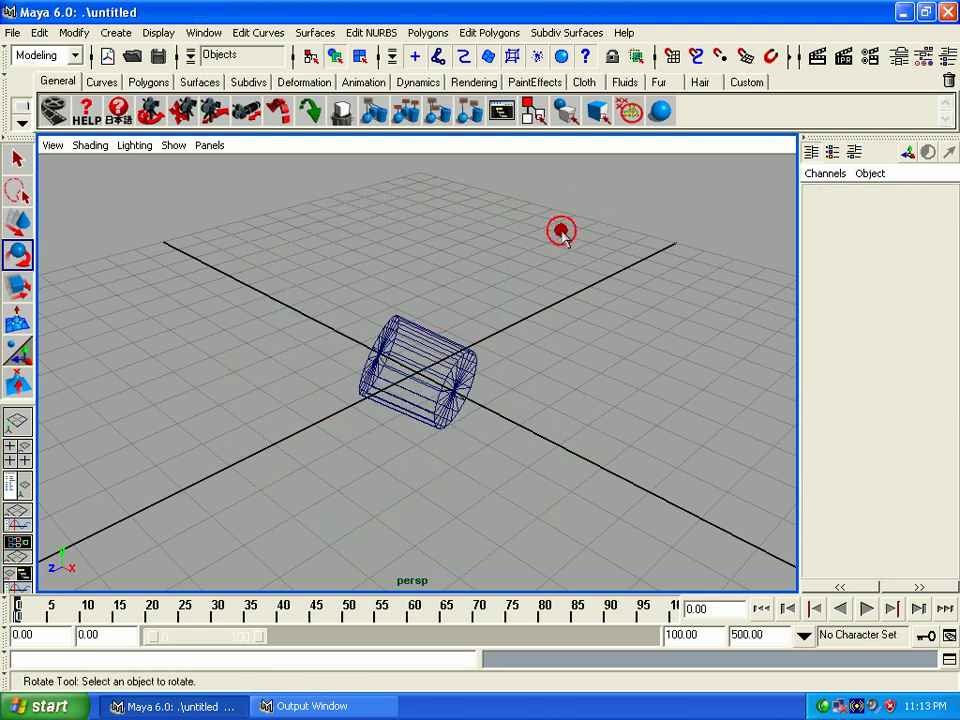
Step: Spin the cylinder freely to a new orientation, then delete it
click(418, 345)
click(577, 186)
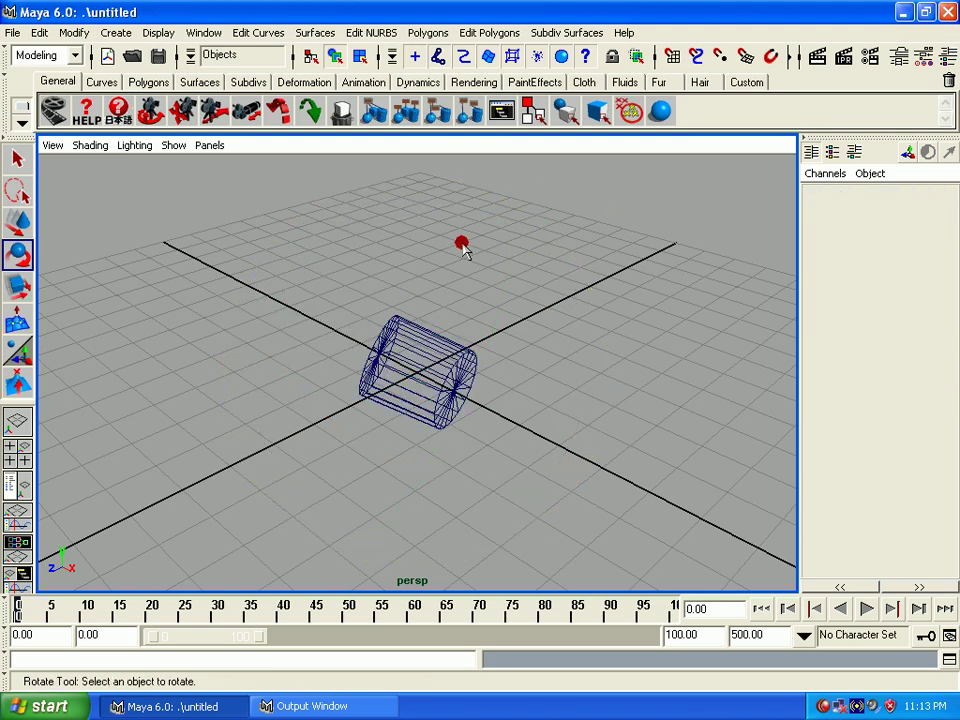
click(407, 322)
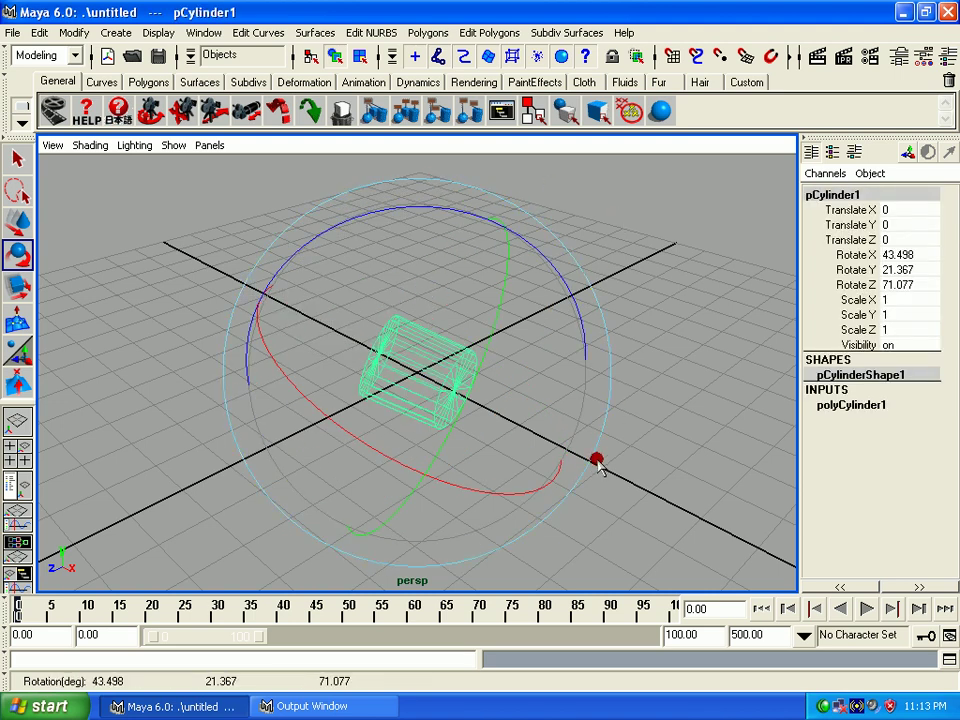
mouse_move(421, 196)
mouse_down()
mouse_move(418, 181)
mouse_move(617, 289)
mouse_move(369, 317)
mouse_move(433, 139)
mouse_move(392, 429)
mouse_move(394, 176)
mouse_move(456, 388)
mouse_move(327, 197)
mouse_move(444, 510)
mouse_move(369, 219)
mouse_move(538, 302)
mouse_move(277, 295)
mouse_move(602, 195)
mouse_move(603, 245)
mouse_up()
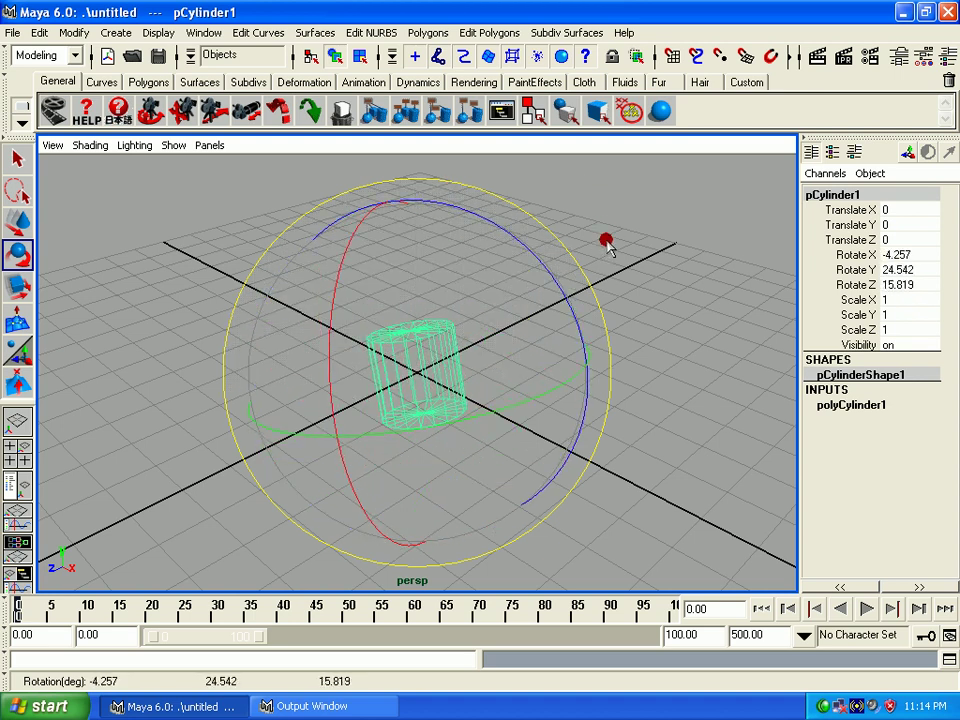
drag(587, 230, 812, 308)
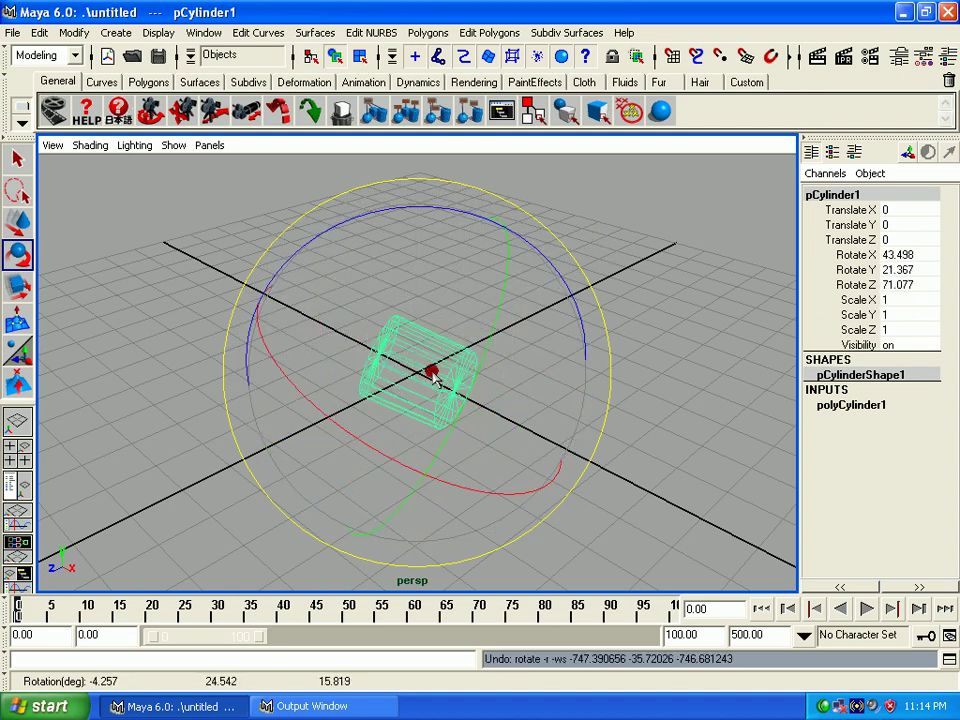
key(Delete)
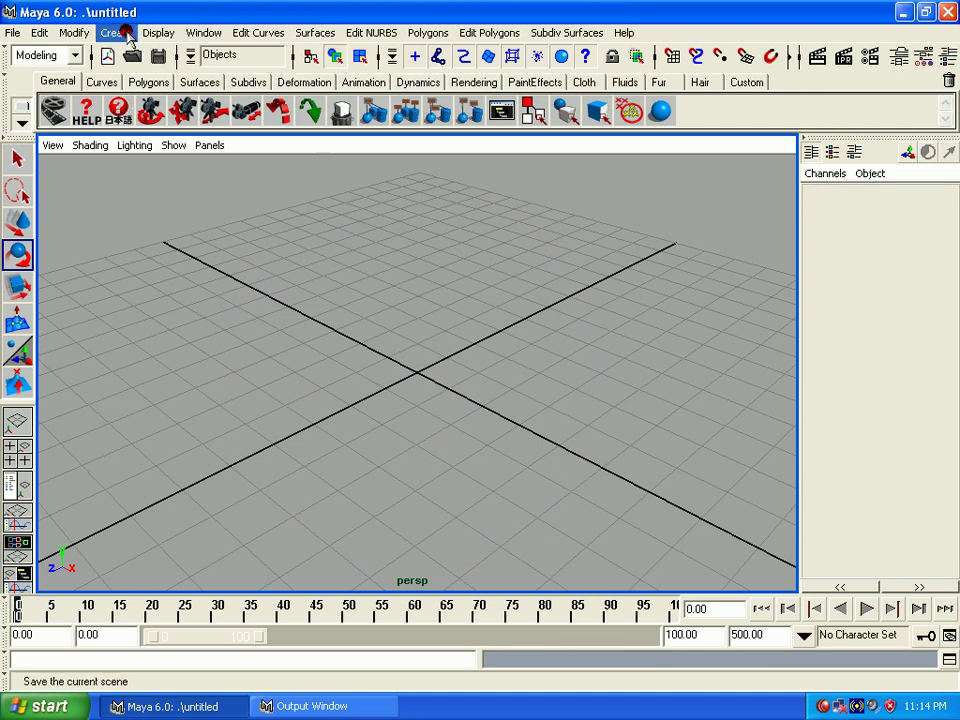
Step: Create a polygon cube, pCube1, at the origin and undo a trial Z tilt
click(116, 32)
mouse_move(154, 77)
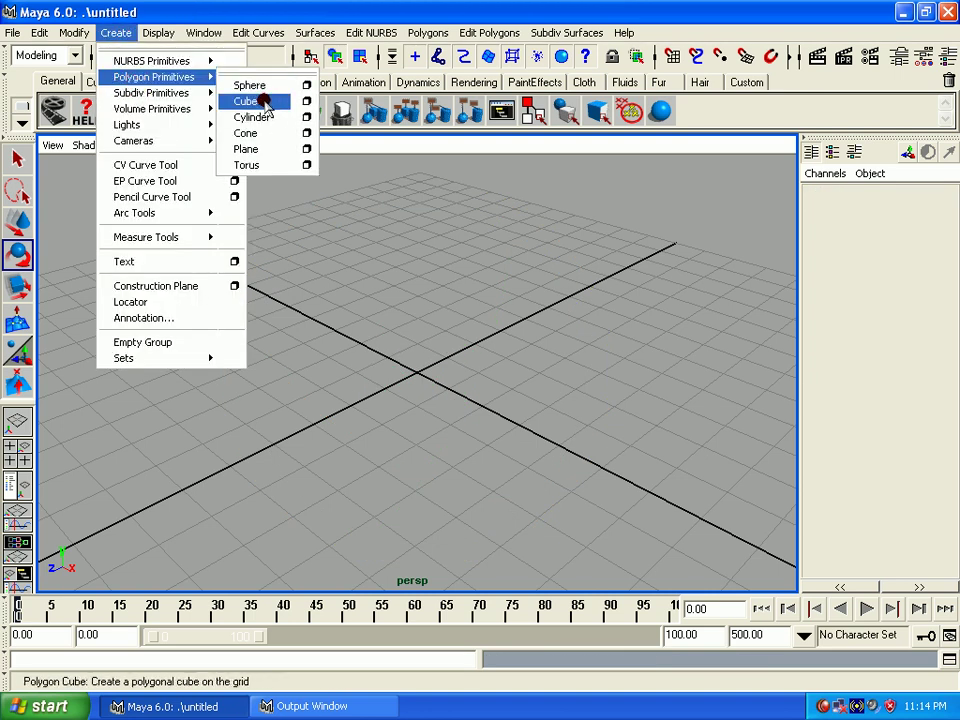
click(255, 101)
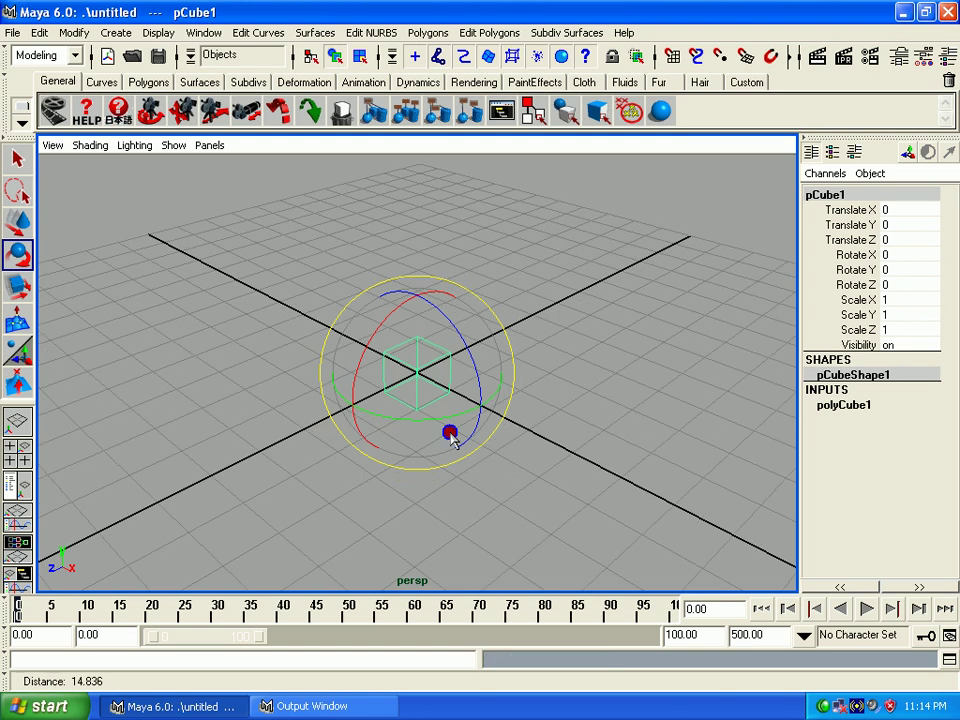
mouse_move(415, 372)
alt+right_down()
mouse_move(520, 460)
mouse_move(551, 561)
mouse_move(461, 396)
alt+right_up()
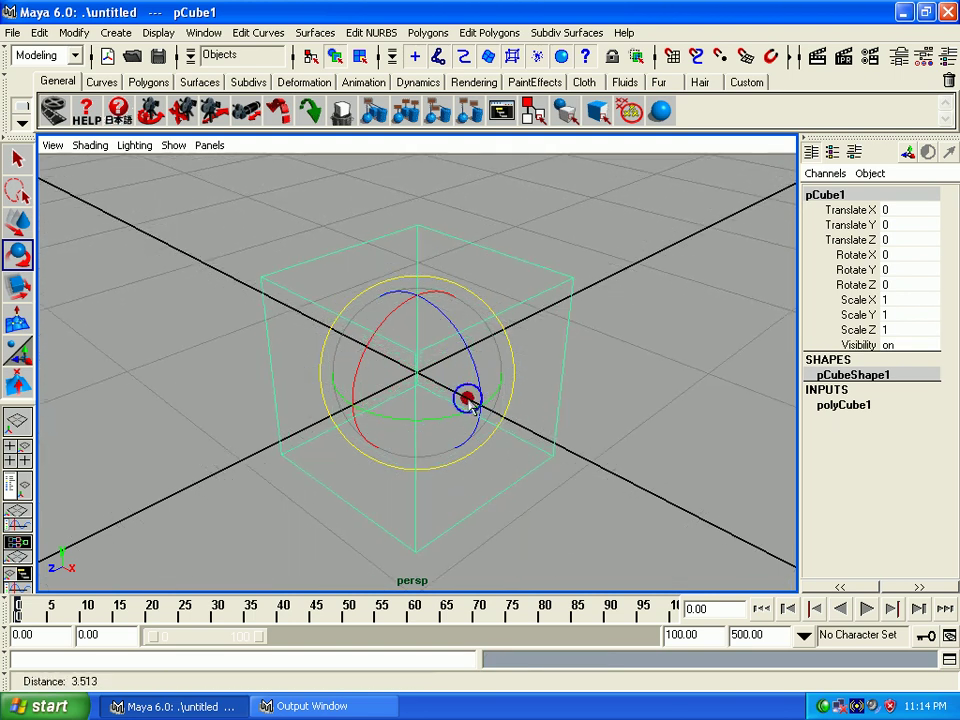
mouse_move(448, 315)
mouse_down()
mouse_move(437, 325)
mouse_move(450, 354)
mouse_move(444, 336)
mouse_up()
key(ctrl+z)
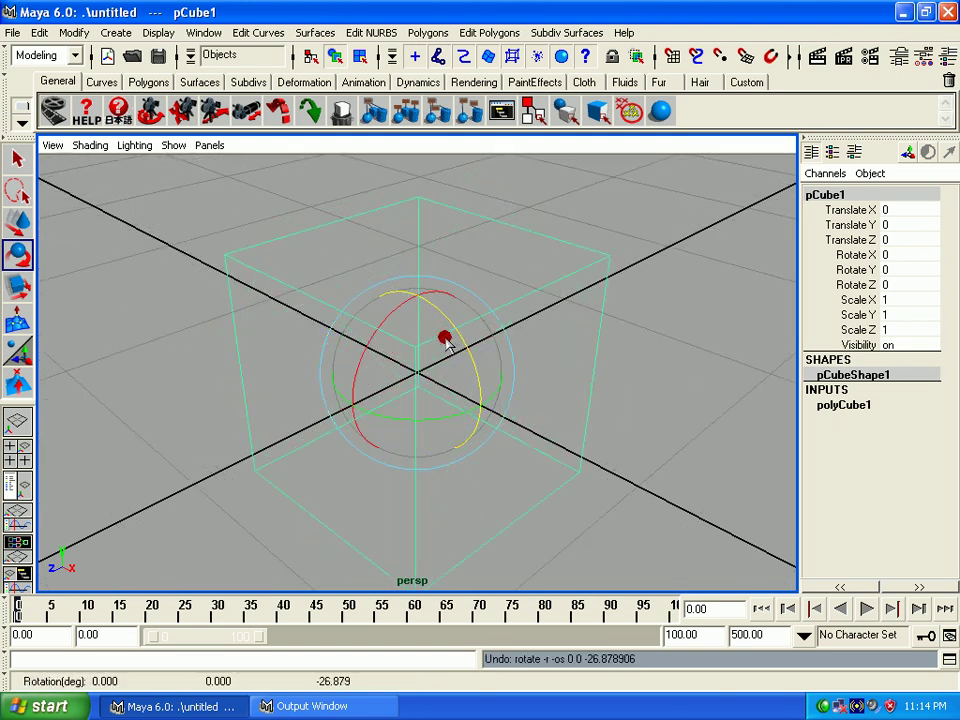
Step: Set the Rotate Tool's rotate mode to Global
double_click(16, 256)
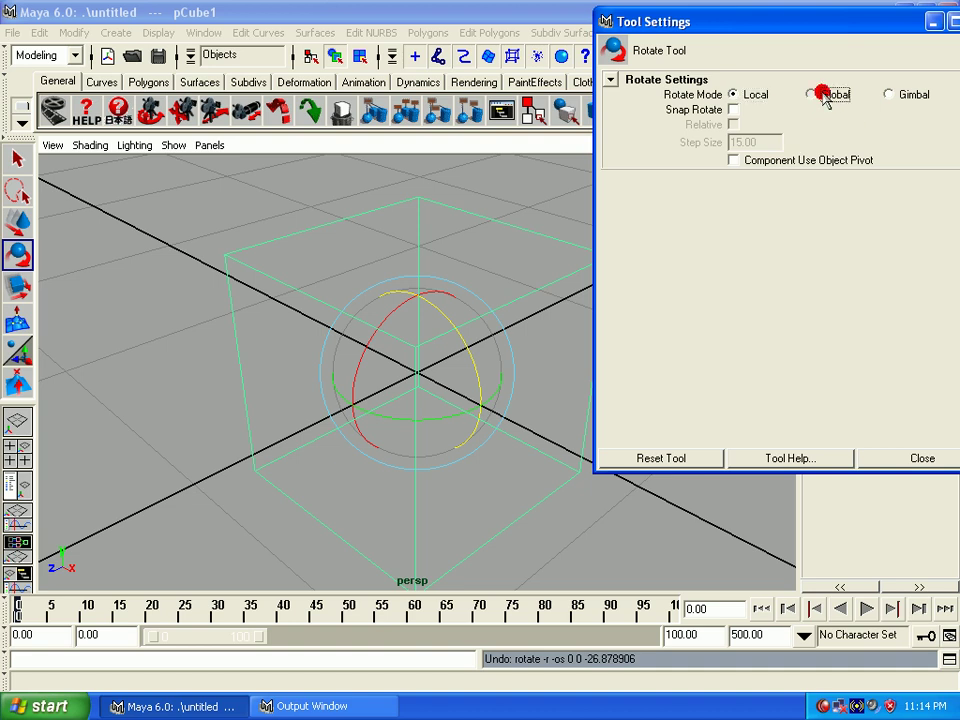
click(821, 95)
click(885, 466)
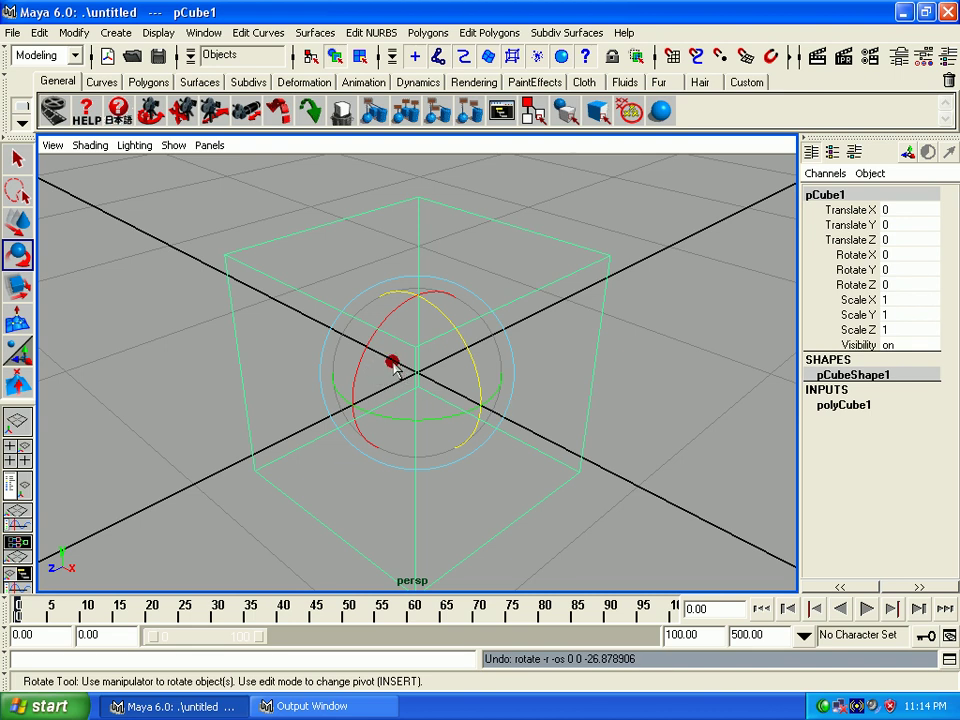
Step: Rotate the cube to -1.924° about Z, undoing the free trial spins
mouse_move(394, 291)
mouse_down()
mouse_move(498, 496)
mouse_move(405, 261)
mouse_move(536, 529)
mouse_move(407, 219)
mouse_up()
mouse_move(358, 360)
mouse_down()
mouse_move(305, 452)
mouse_move(500, 710)
mouse_move(360, 388)
mouse_move(441, 195)
mouse_move(231, 296)
mouse_move(514, 388)
mouse_move(583, 311)
mouse_up()
key(z)
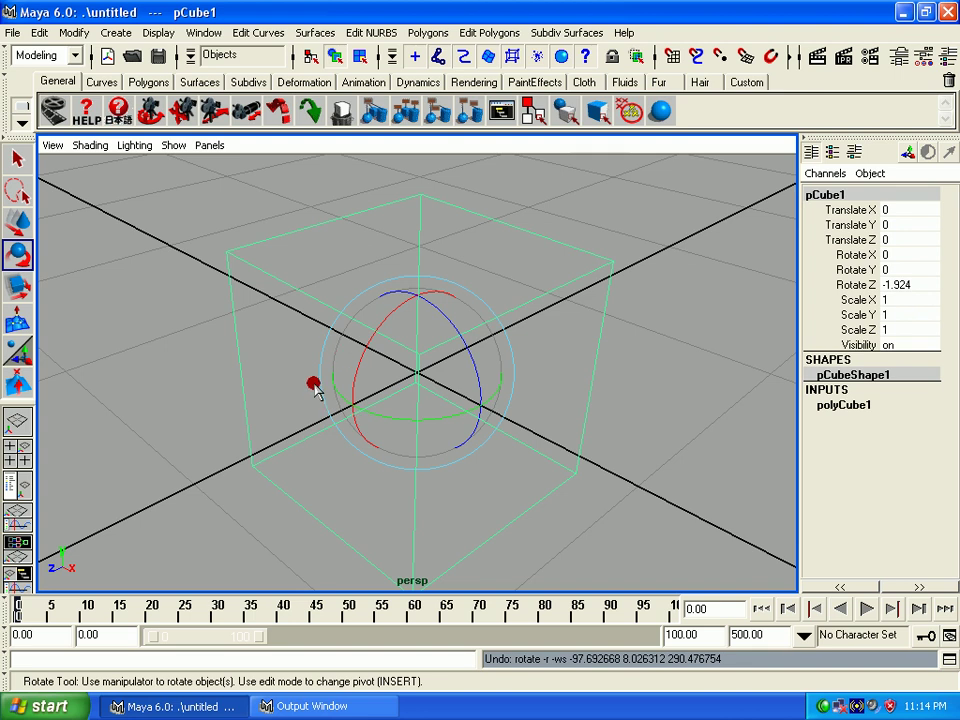
mouse_move(314, 389)
mouse_down()
mouse_move(317, 416)
mouse_move(388, 561)
mouse_move(360, 377)
mouse_up()
key(z)
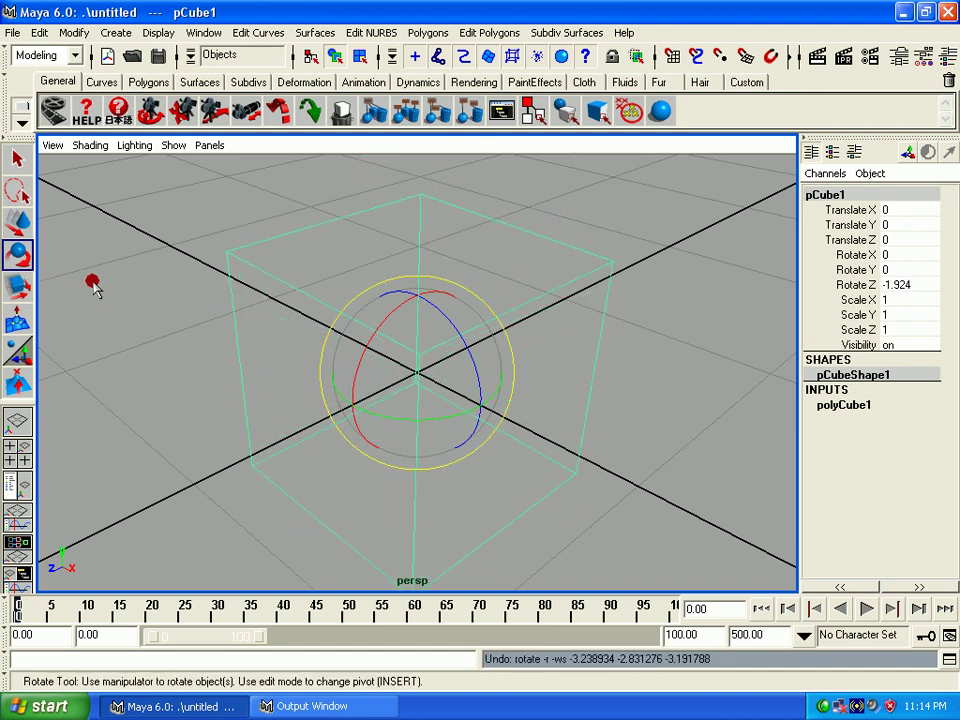
Step: Reset the Rotate Tool to defaults in Local mode and rotate the cube about X
click(30, 258)
double_click(30, 258)
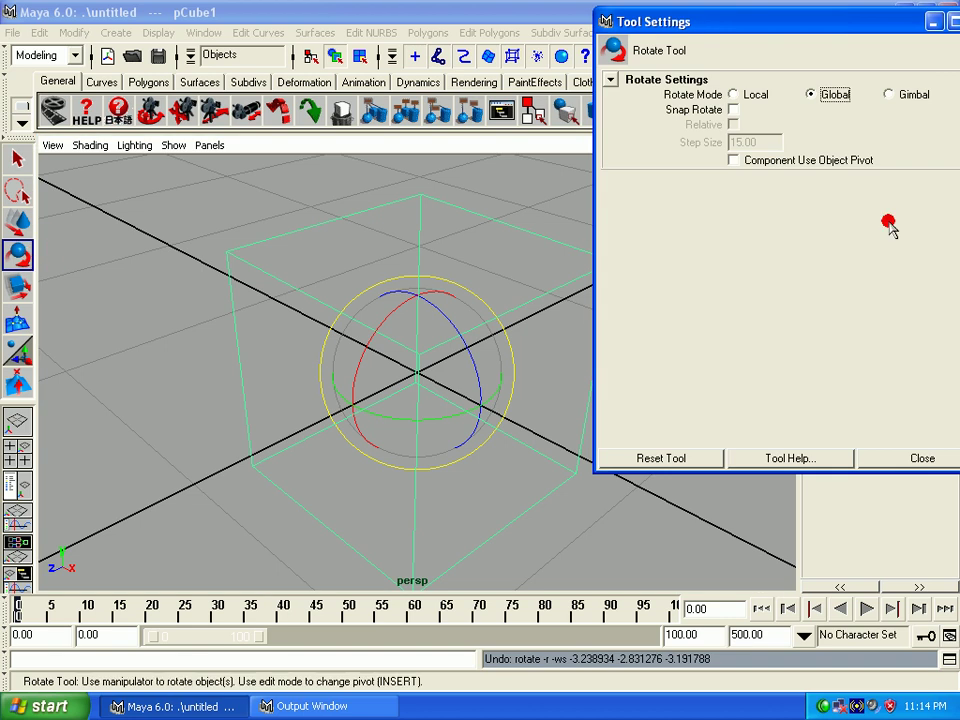
click(755, 94)
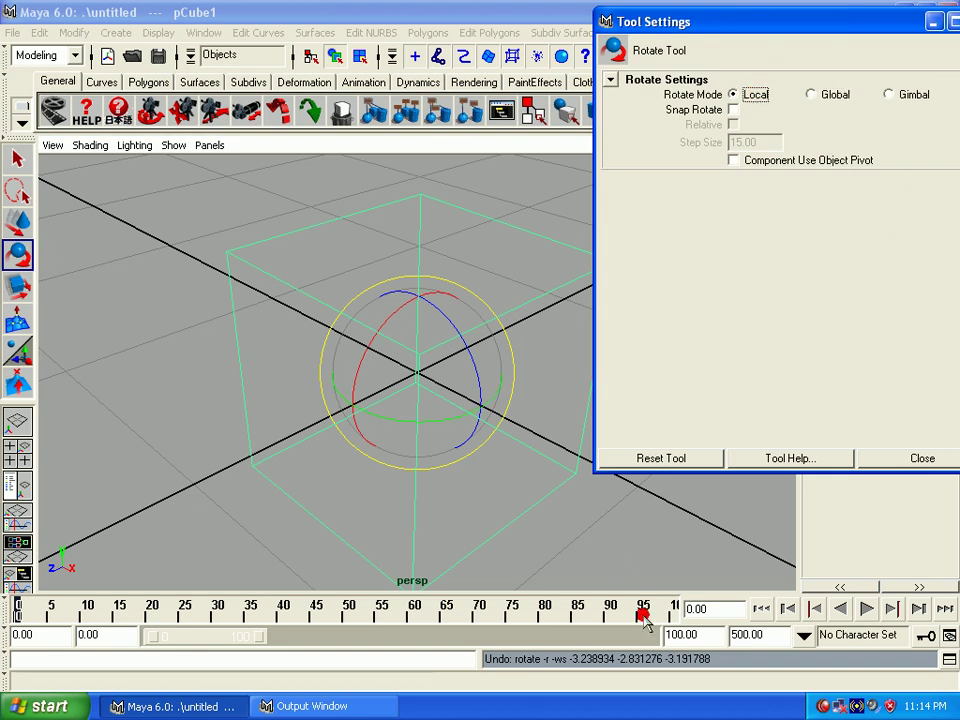
click(660, 460)
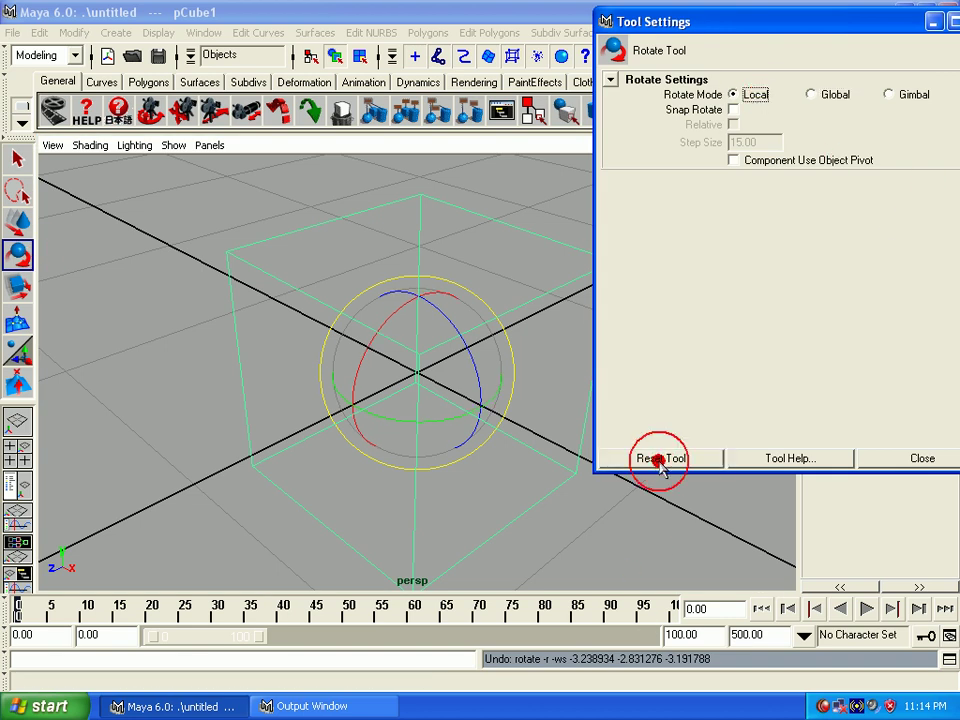
mouse_move(407, 321)
mouse_down()
mouse_move(358, 368)
mouse_move(358, 386)
mouse_move(401, 319)
mouse_move(366, 356)
mouse_move(362, 338)
mouse_move(388, 306)
mouse_move(358, 381)
mouse_move(399, 317)
mouse_move(360, 386)
mouse_move(390, 321)
mouse_move(411, 306)
mouse_move(375, 349)
mouse_move(360, 404)
mouse_move(388, 354)
mouse_move(420, 326)
mouse_move(345, 394)
mouse_move(386, 321)
mouse_move(396, 321)
mouse_up()
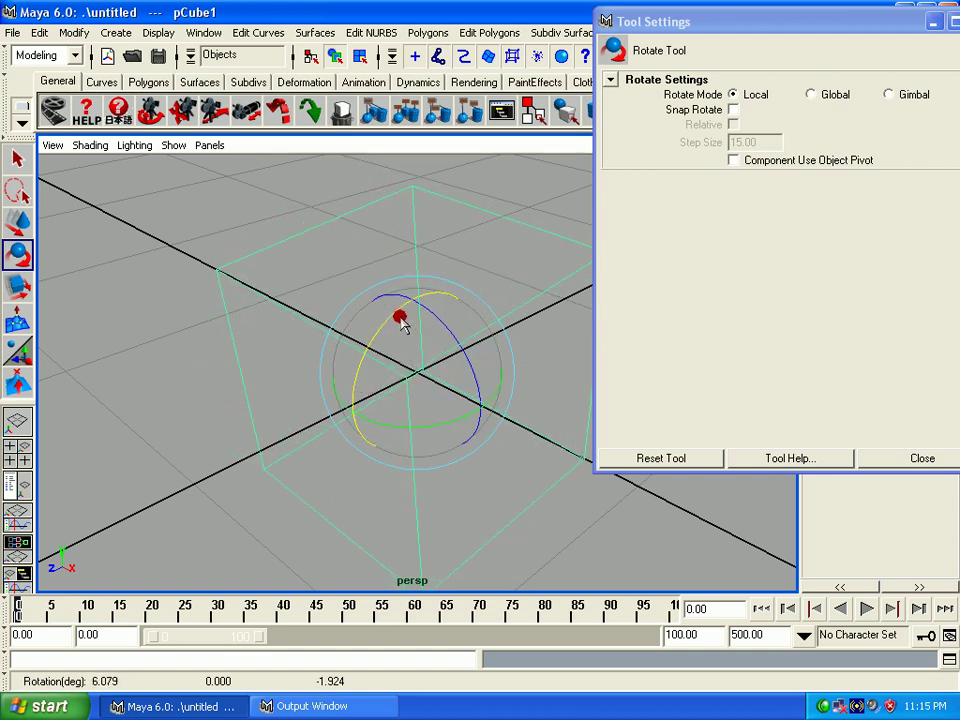
Step: Try a Global-mode rotation on the cube, then undo it
click(827, 100)
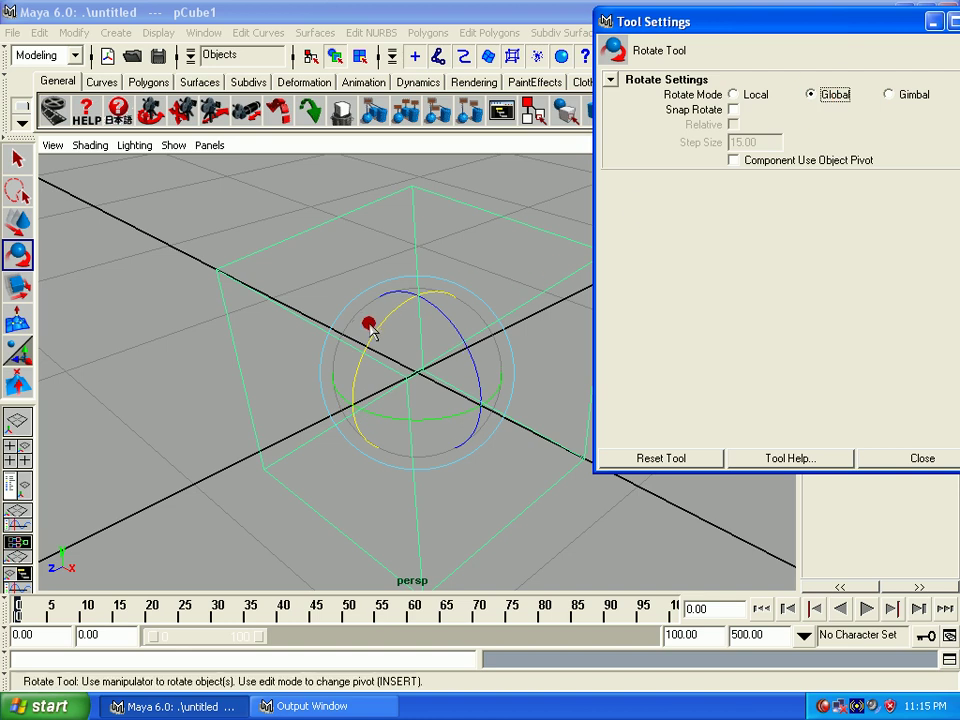
mouse_move(371, 331)
mouse_down()
mouse_move(388, 332)
mouse_move(281, 450)
mouse_move(354, 281)
mouse_move(476, 220)
mouse_move(356, 491)
mouse_move(531, 251)
mouse_move(351, 448)
mouse_move(427, 264)
mouse_move(371, 450)
mouse_move(439, 300)
mouse_move(300, 407)
mouse_move(359, 356)
mouse_move(437, 312)
mouse_up()
key(ctrl+z)
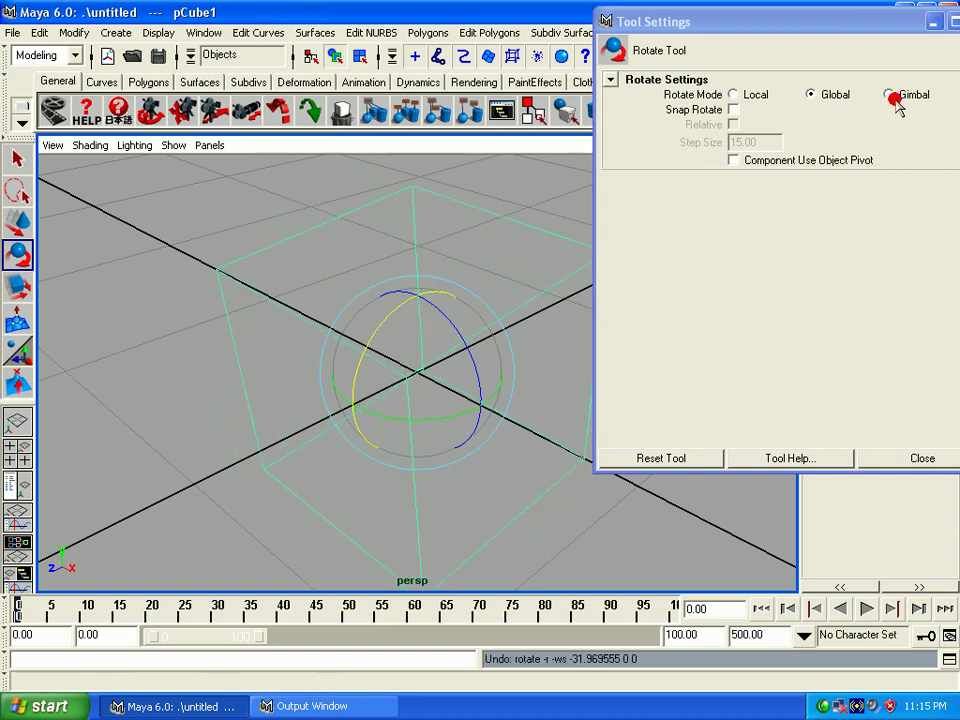
Step: Switch to Gimbal mode and rotate the cube to about 55.698° X, -96.506° Z
click(889, 95)
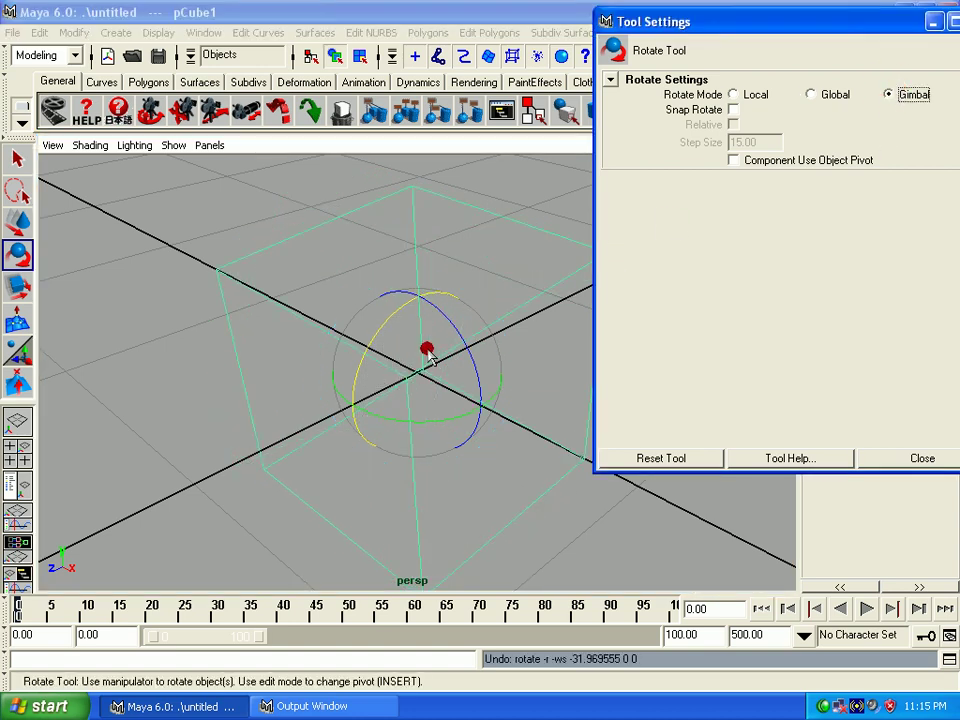
mouse_move(432, 300)
mouse_down()
mouse_move(603, 495)
mouse_move(600, 470)
mouse_move(348, 352)
mouse_move(452, 272)
mouse_up()
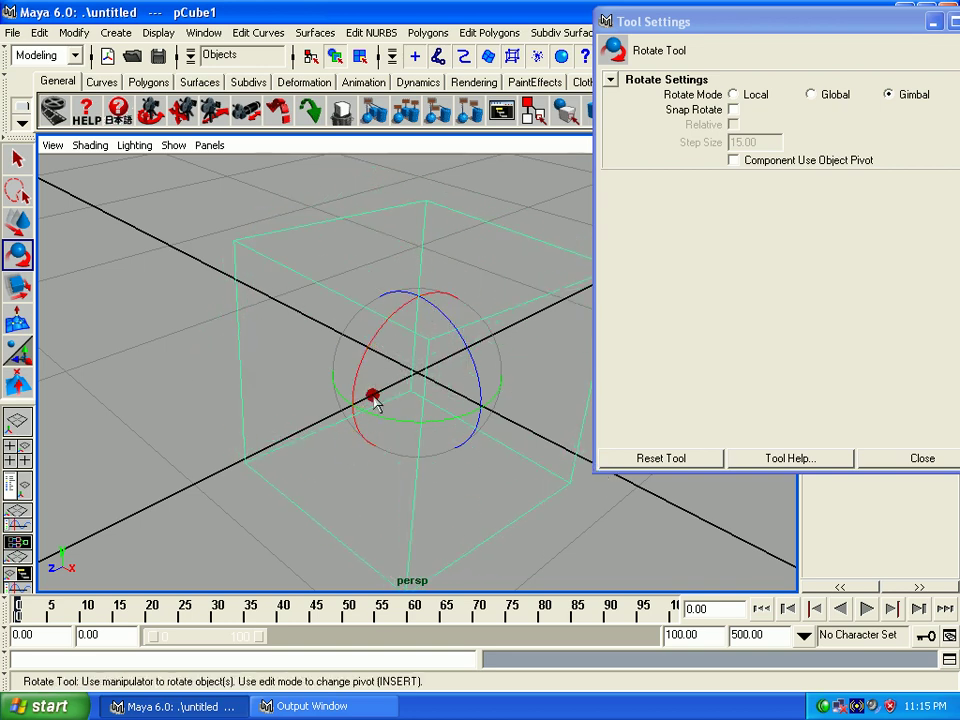
mouse_move(413, 330)
mouse_down()
mouse_move(399, 302)
mouse_move(418, 300)
mouse_move(332, 392)
mouse_move(395, 292)
mouse_move(429, 311)
mouse_move(448, 388)
mouse_move(426, 343)
mouse_move(445, 390)
mouse_move(437, 364)
mouse_move(285, 454)
mouse_move(436, 328)
mouse_move(435, 316)
mouse_move(467, 388)
mouse_move(356, 266)
mouse_move(463, 411)
mouse_move(429, 369)
mouse_move(305, 303)
mouse_move(369, 386)
mouse_move(437, 433)
mouse_up()
click(395, 292)
click(420, 338)
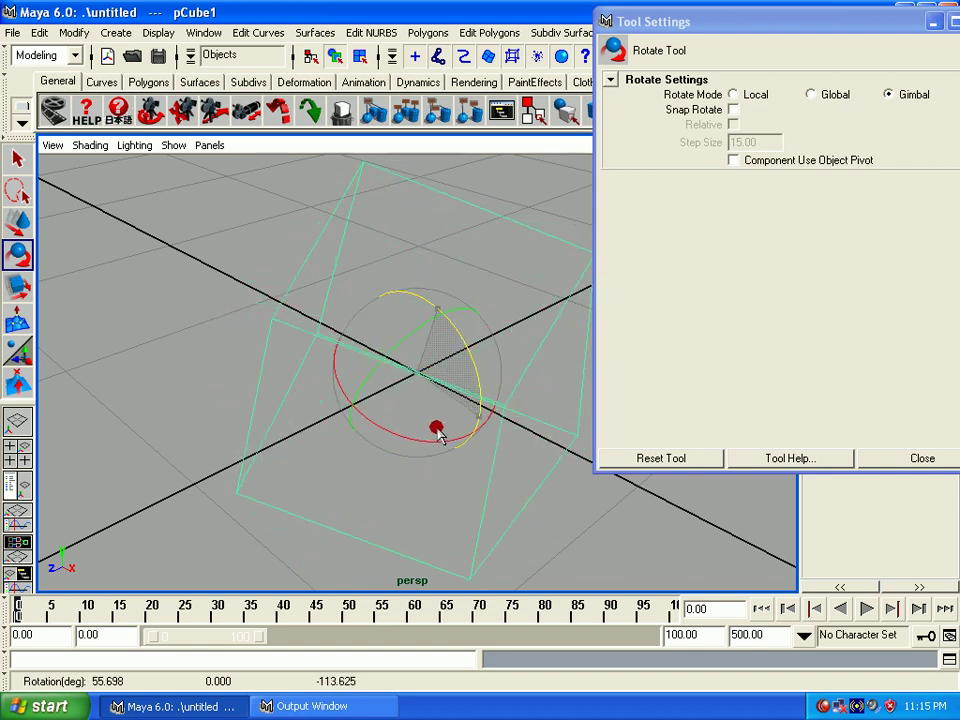
Step: Reset the Rotate Tool back to Local mode and delete pCube1
click(660, 458)
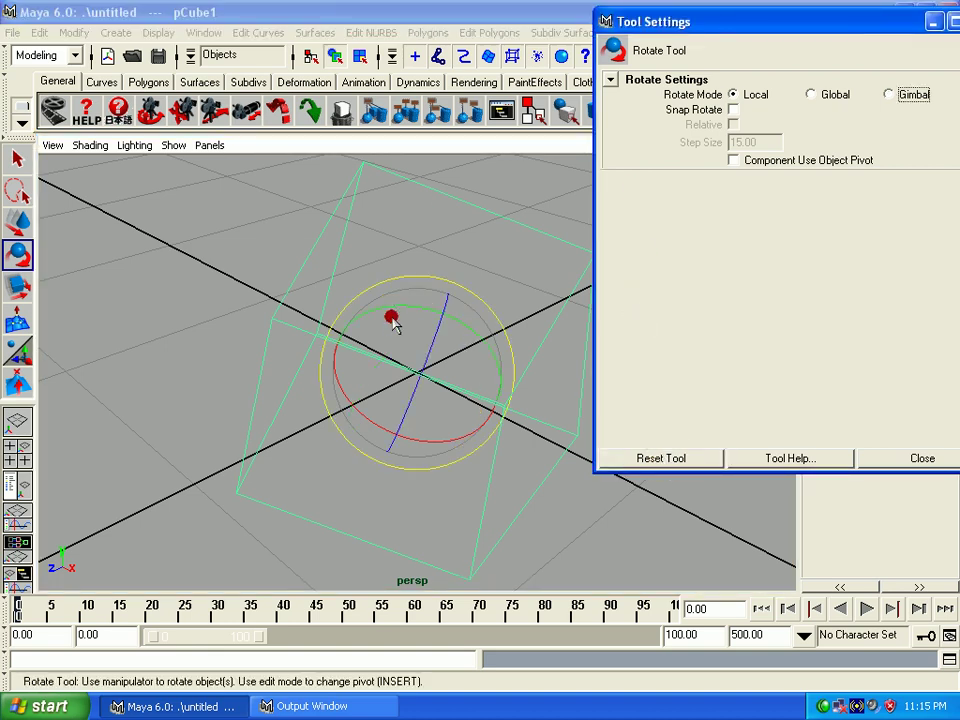
click(373, 292)
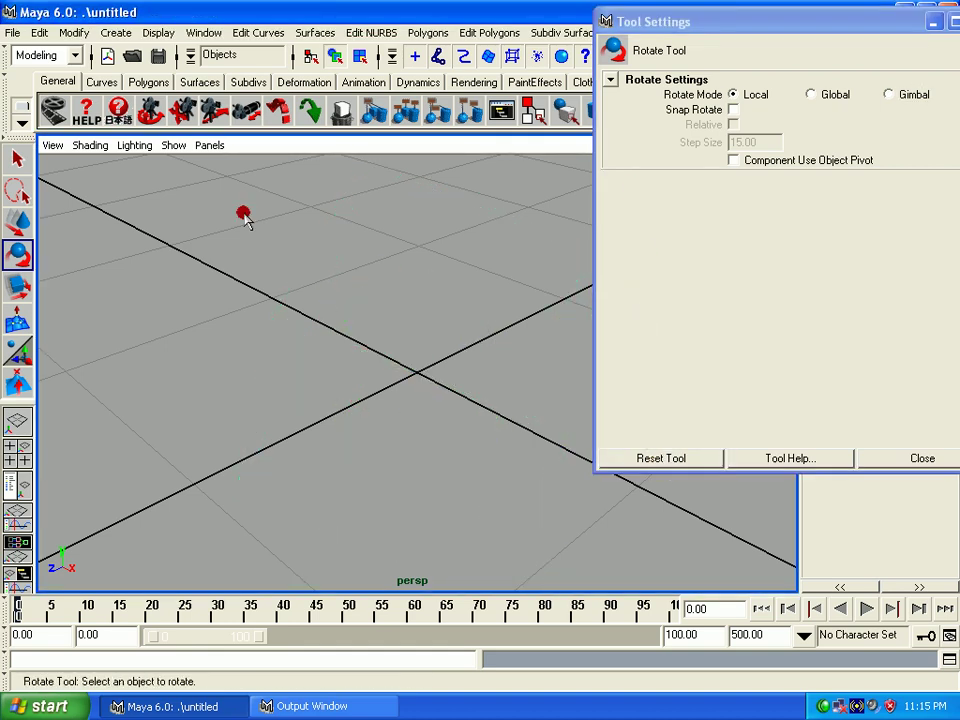
key(ctrl+z)
key(Delete)
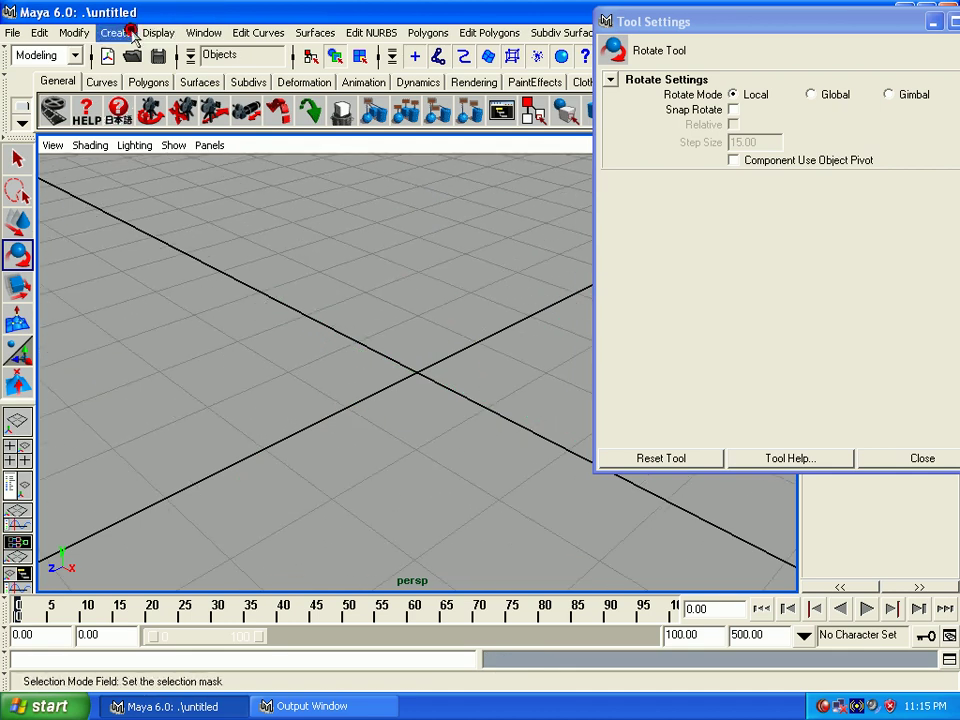
Step: Create a polygon sphere at the origin and dolly in on it
click(131, 35)
mouse_move(154, 77)
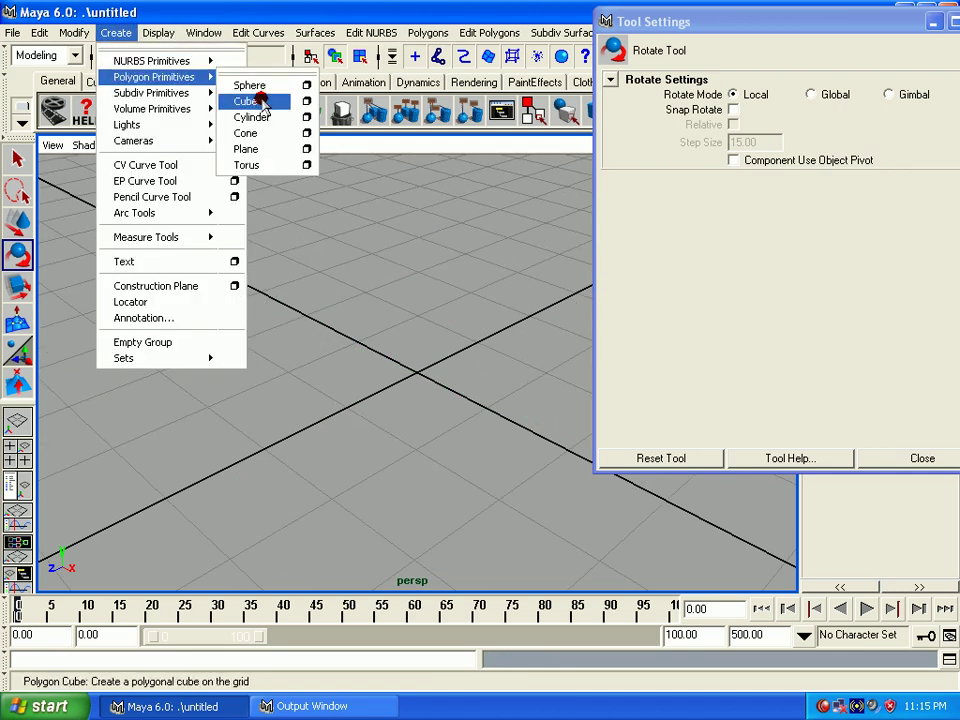
click(252, 86)
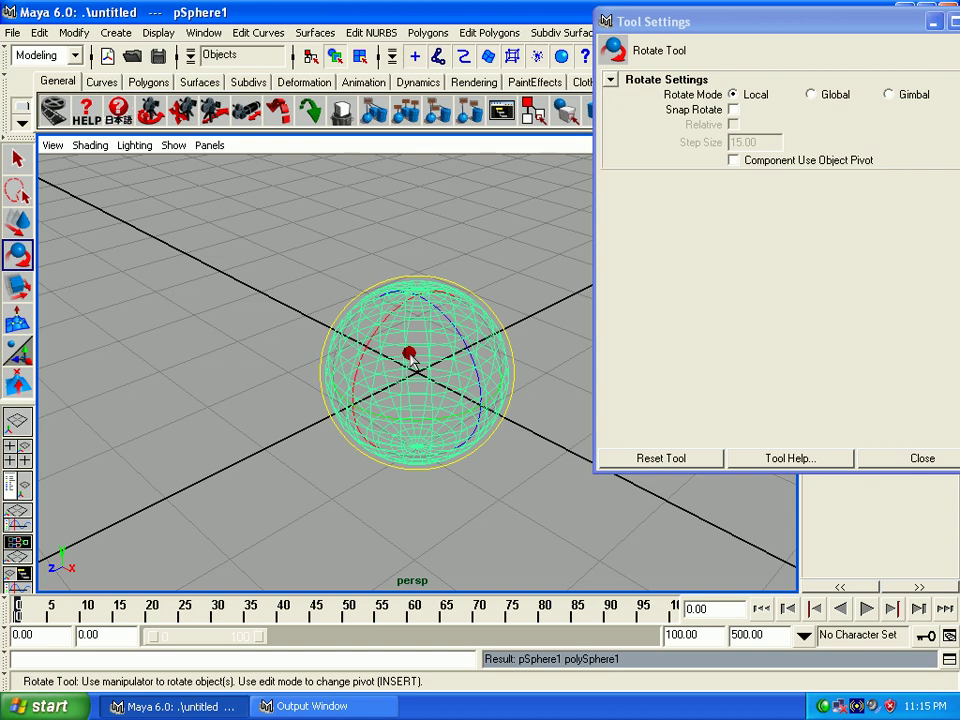
drag(410, 375, 410, 465)
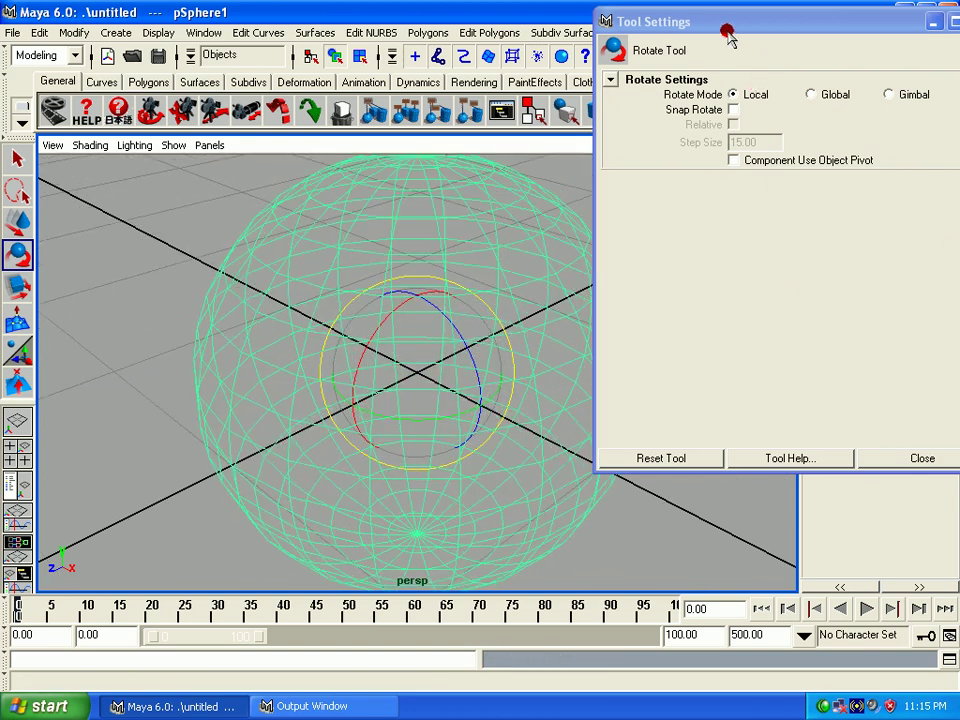
Step: Turn on Snap Rotate and check its 15.00 step size
click(740, 108)
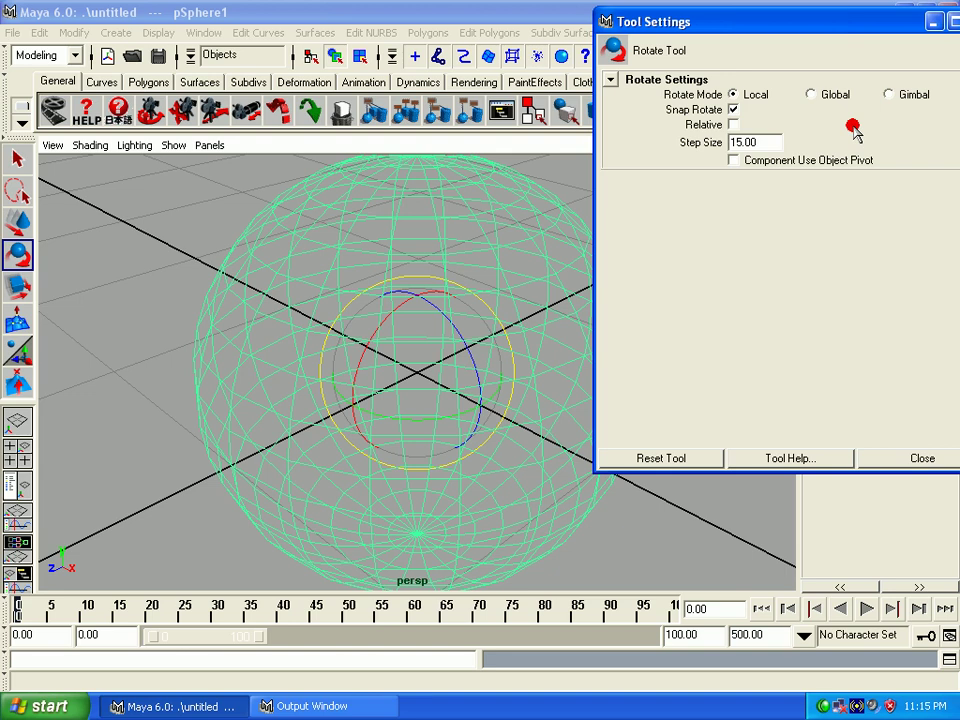
mouse_move(778, 30)
mouse_down()
mouse_move(460, 8)
mouse_move(578, 8)
mouse_move(658, 36)
mouse_move(649, 46)
mouse_up()
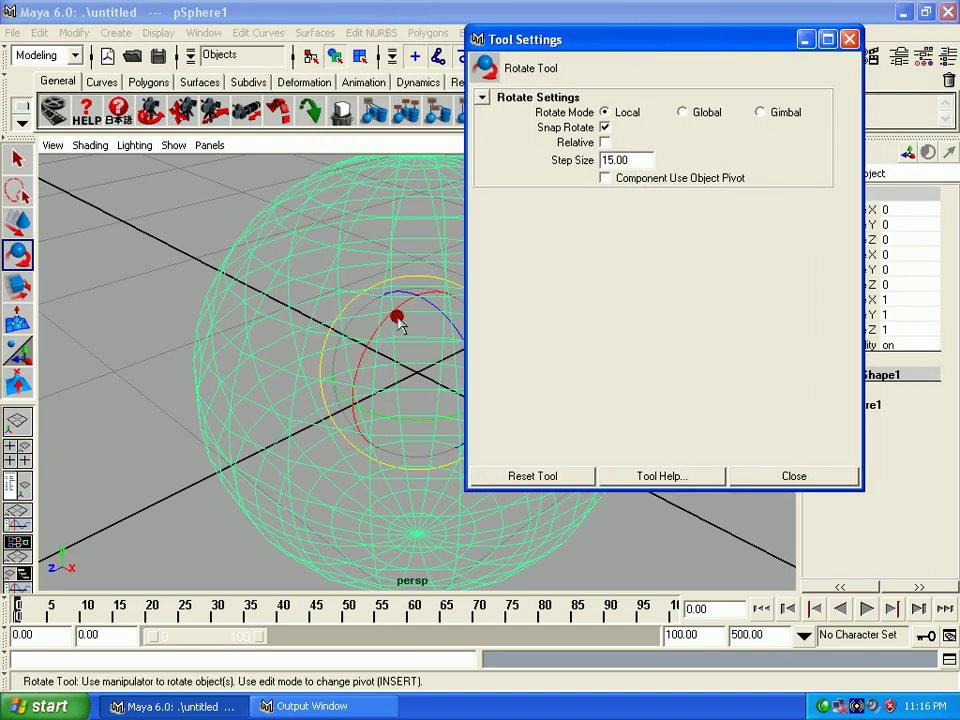
drag(633, 161, 561, 167)
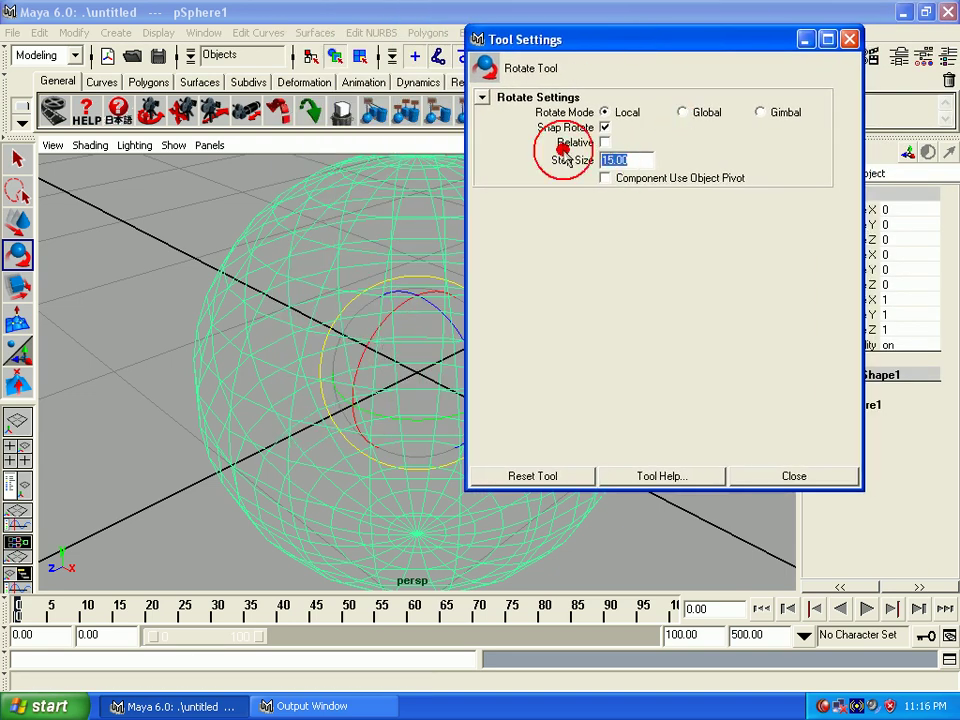
drag(650, 161, 570, 170)
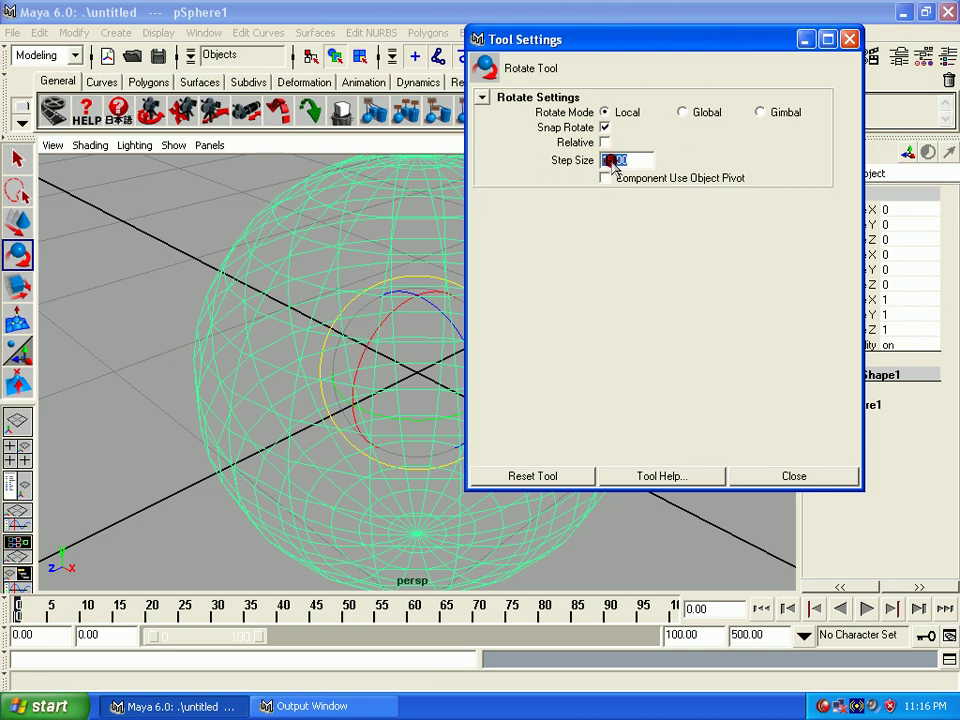
Step: Turn snapping off and tilt the sphere about X to 24.956°
click(604, 127)
mouse_move(373, 328)
mouse_down()
mouse_move(347, 400)
mouse_move(351, 369)
mouse_move(407, 289)
mouse_move(456, 266)
mouse_move(349, 342)
mouse_move(347, 358)
mouse_move(536, 398)
mouse_up()
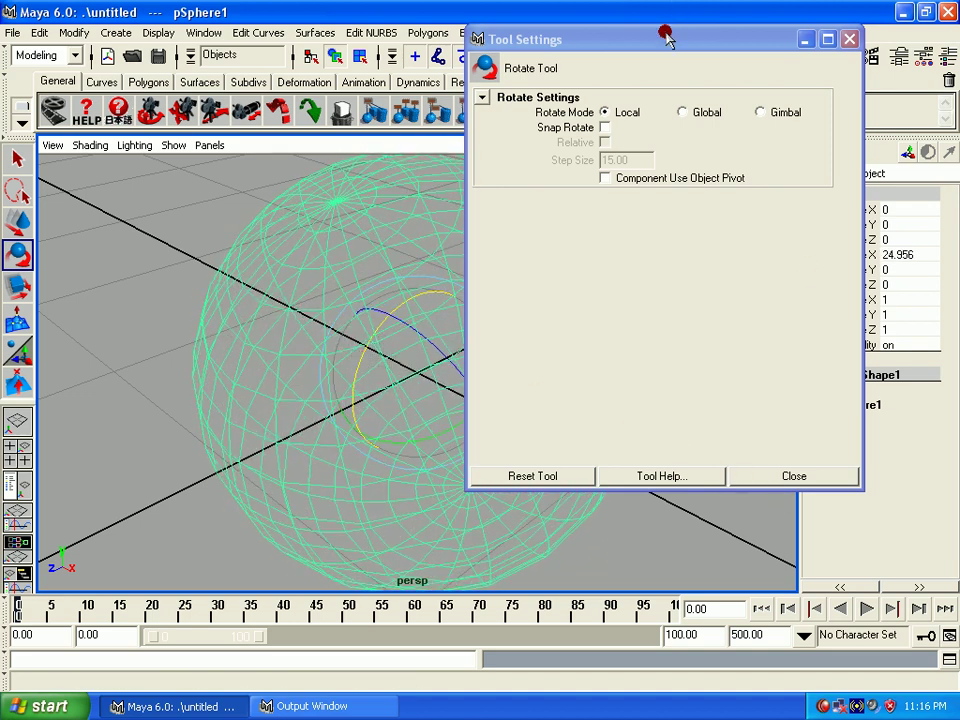
mouse_move(666, 37)
mouse_down()
mouse_move(268, 90)
mouse_move(66, 94)
mouse_up()
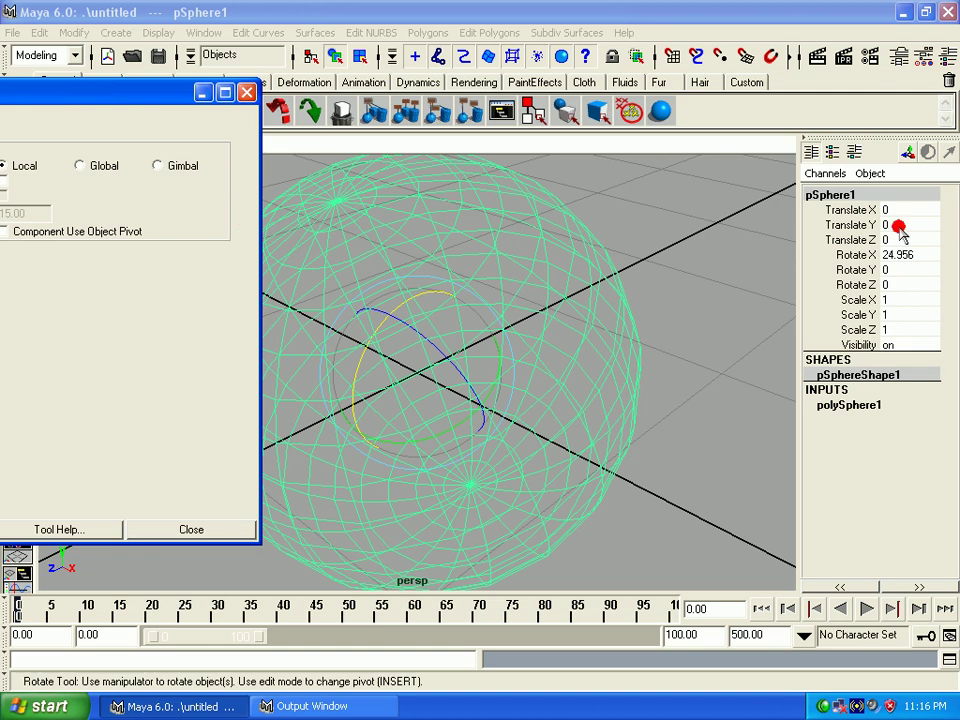
Step: Select the sphere's Rotate X, Y and Z channels in the Channel Box
click(872, 255)
key(r)
drag(855, 255, 866, 290)
click(855, 255)
key(e)
click(855, 256)
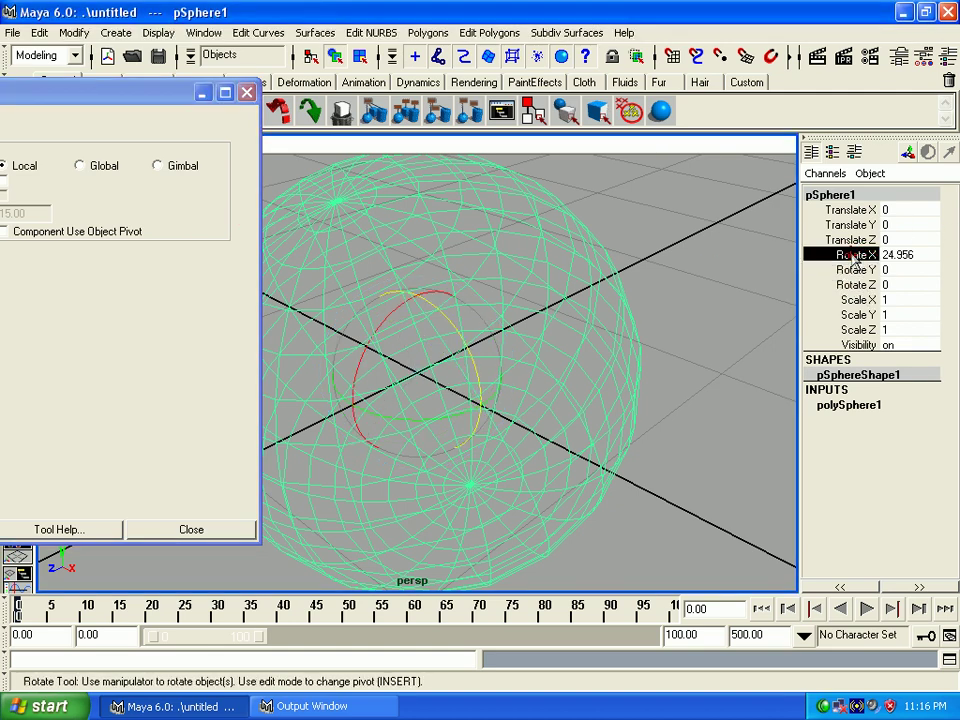
Step: Tumble the sphere freely to about -17.851°, 2.574° and 6.959°, then select those values
click(677, 293)
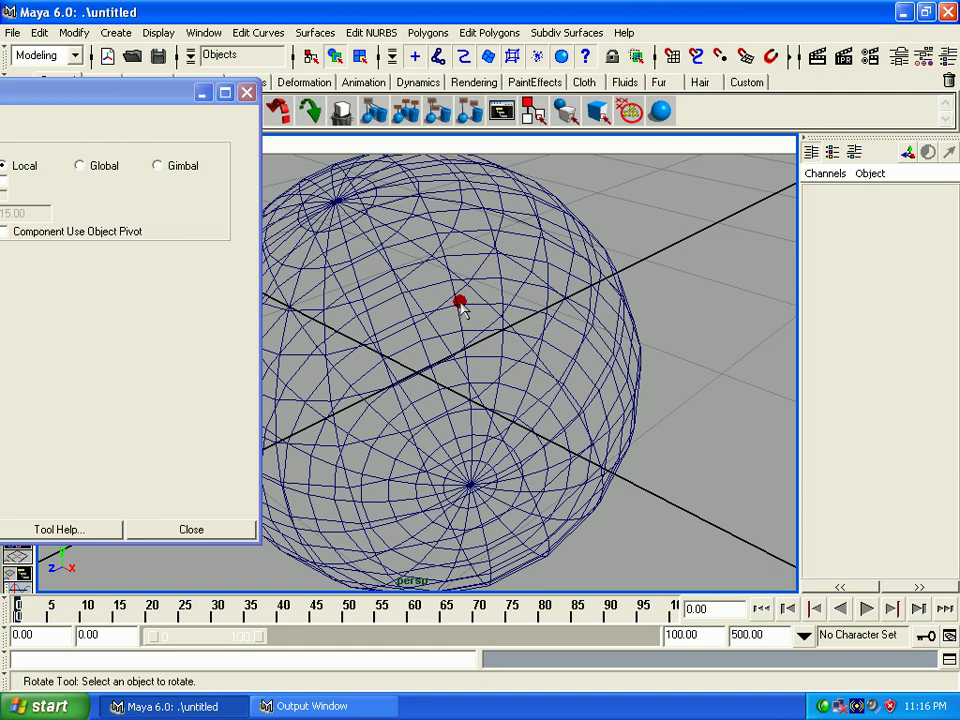
click(459, 304)
mouse_move(405, 310)
mouse_down()
mouse_move(369, 326)
mouse_move(369, 356)
mouse_move(403, 300)
mouse_move(445, 285)
mouse_move(311, 240)
mouse_up()
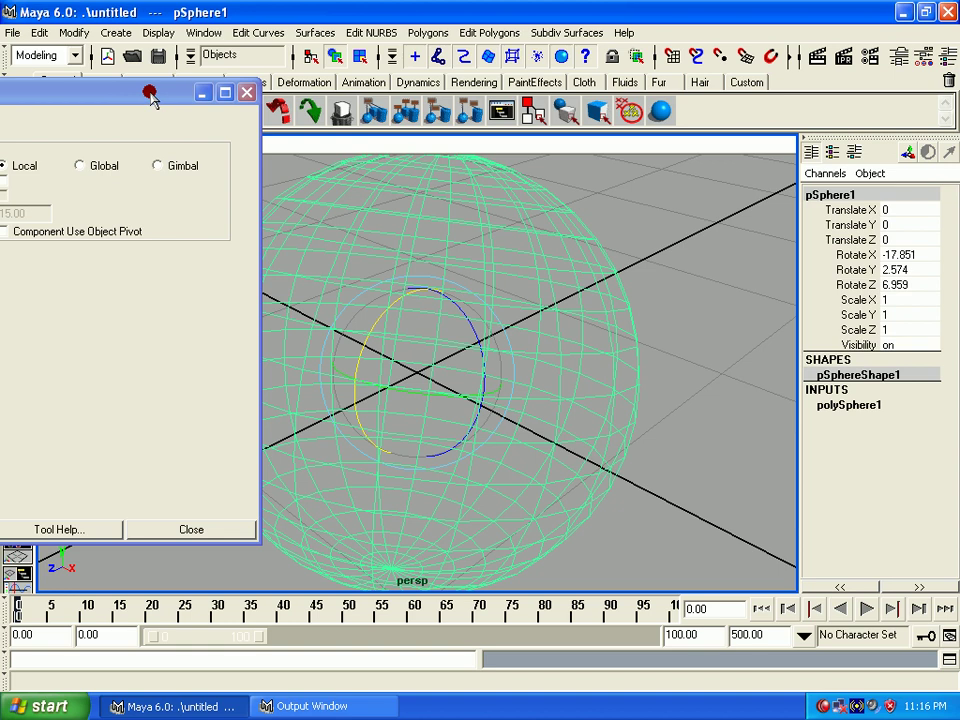
drag(150, 90, 318, 91)
mouse_move(900, 254)
mouse_down()
mouse_move(926, 274)
mouse_move(925, 285)
mouse_up()
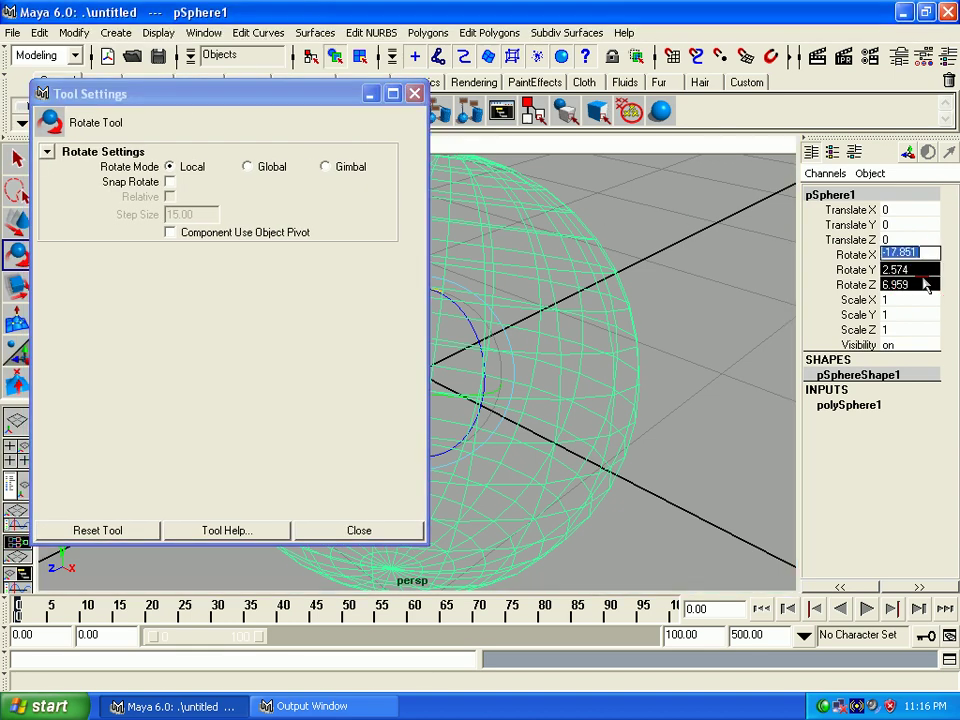
Step: Zero all three rotation values and switch on Snap Rotate
text(0)
key(Return)
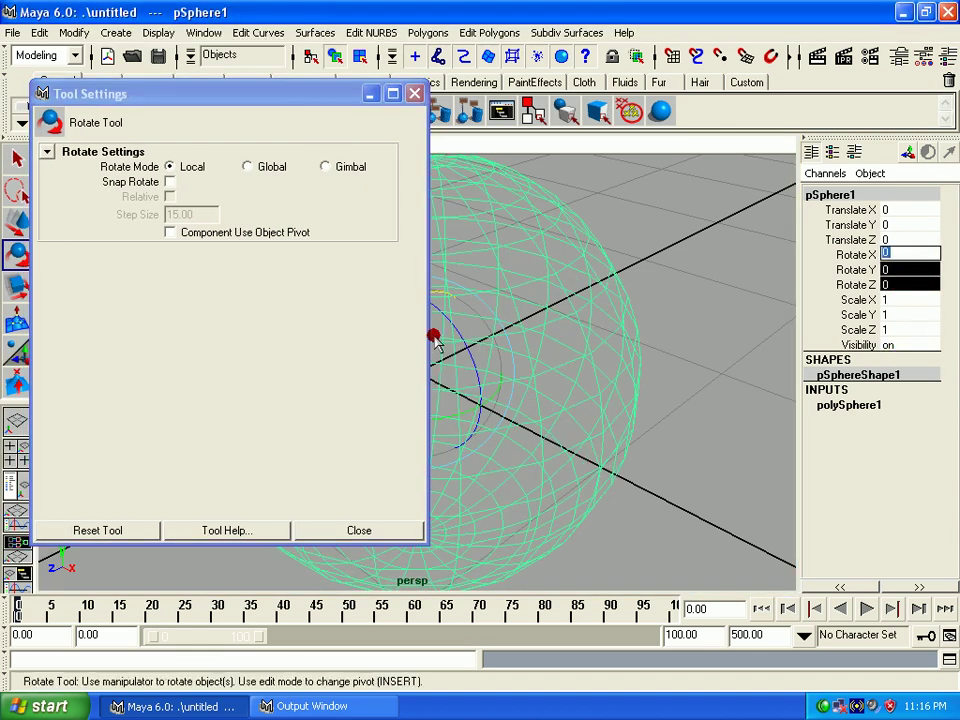
click(170, 181)
double_click(182, 214)
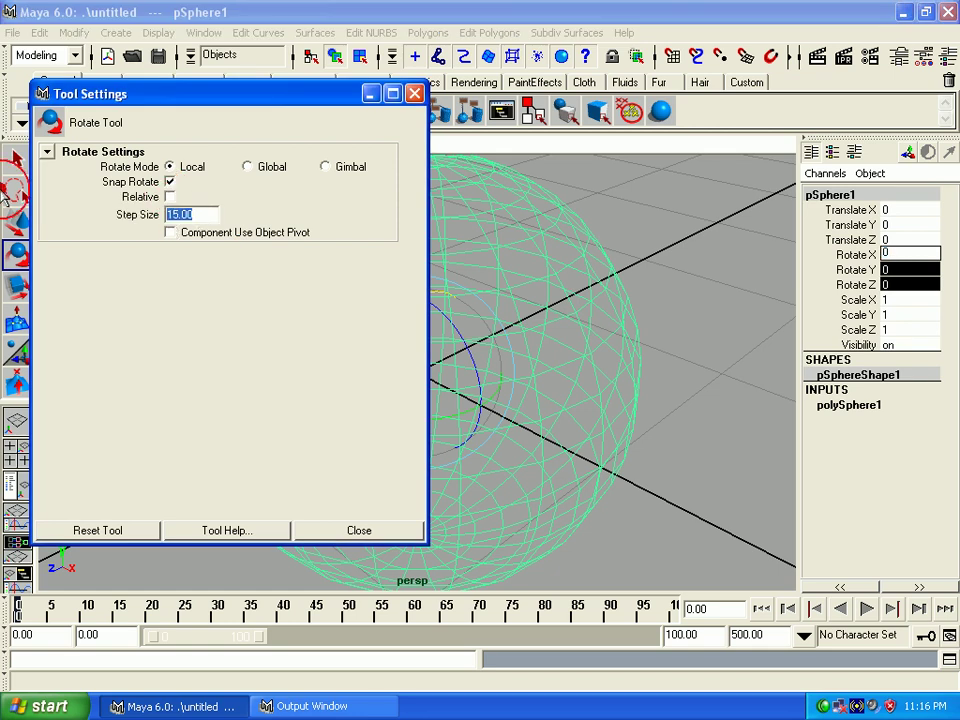
Step: Rotate the sphere -15° about Z in snapped steps, then change the step size to 5
click(549, 328)
click(514, 328)
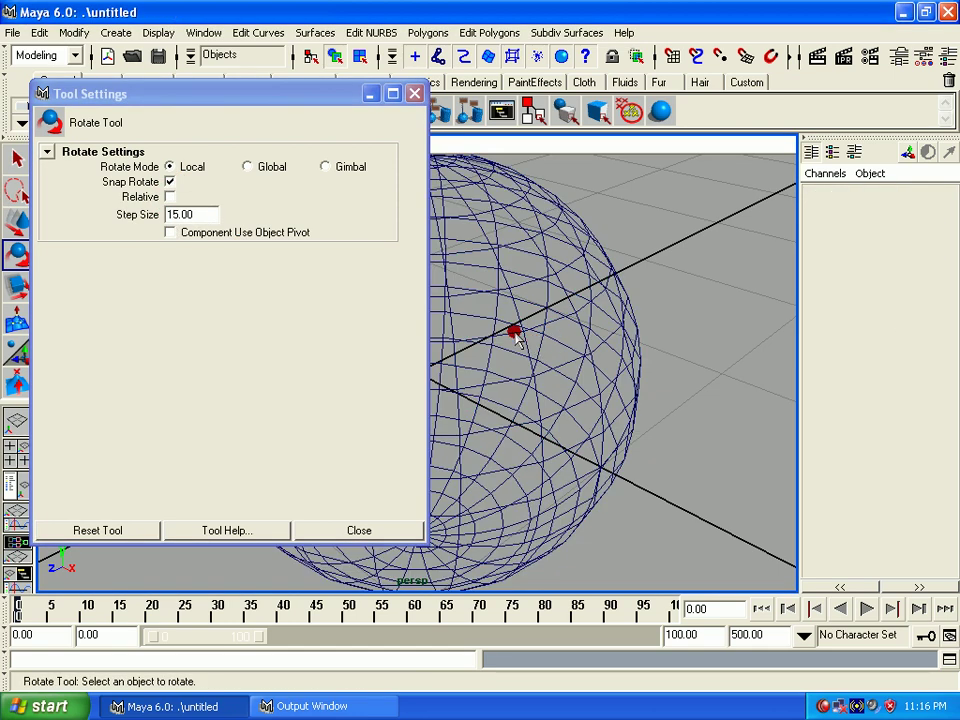
click(497, 338)
click(461, 343)
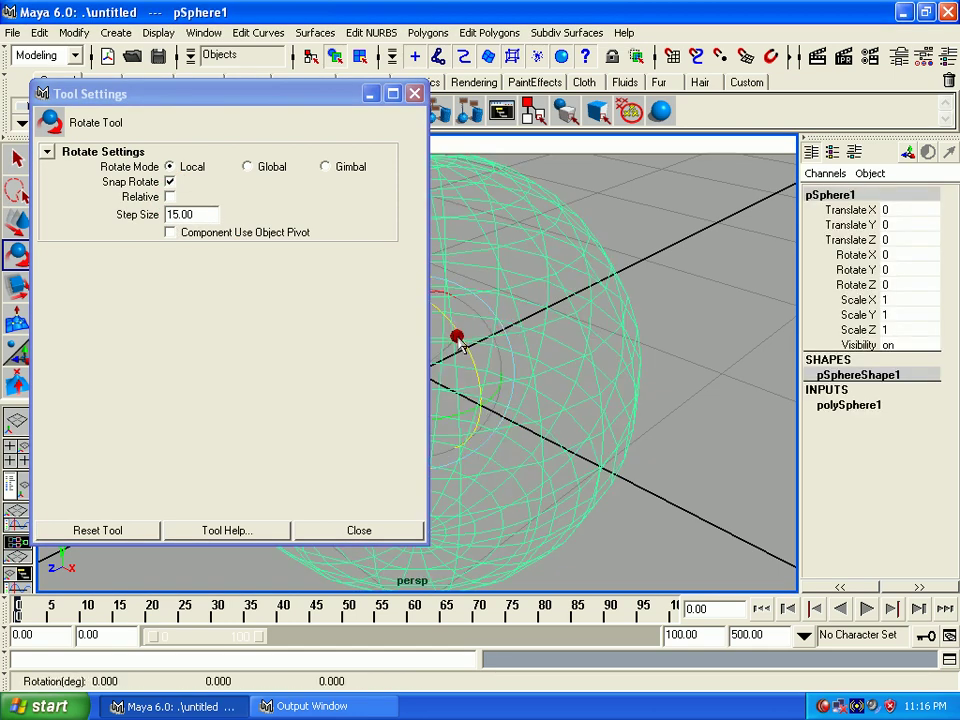
mouse_move(466, 346)
mouse_down()
mouse_move(480, 422)
mouse_move(481, 322)
mouse_move(482, 372)
mouse_up()
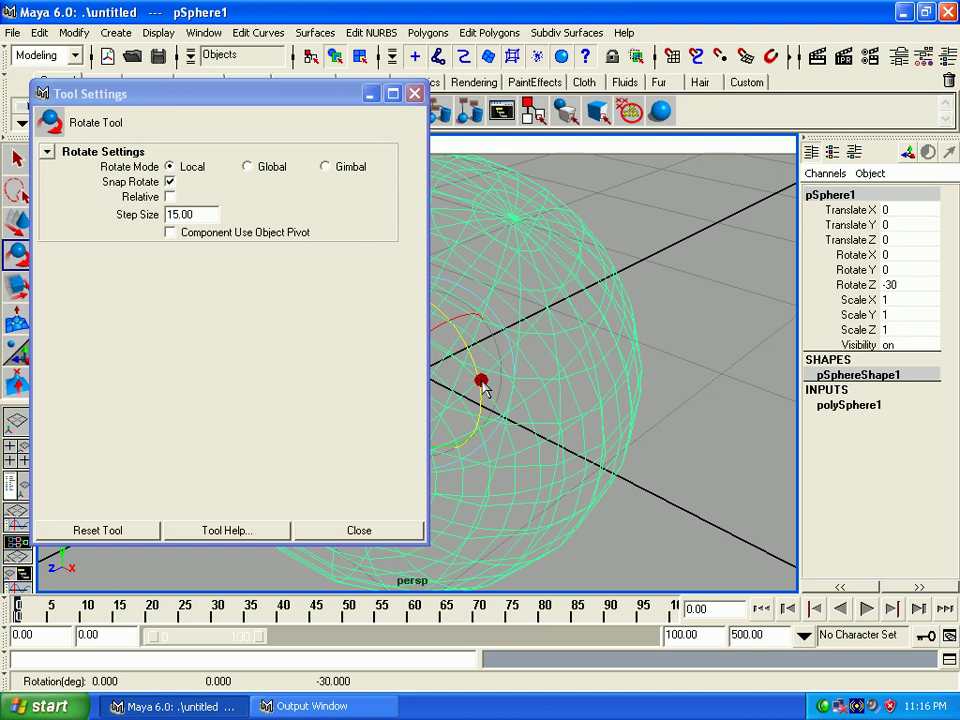
double_click(188, 214)
text(5)
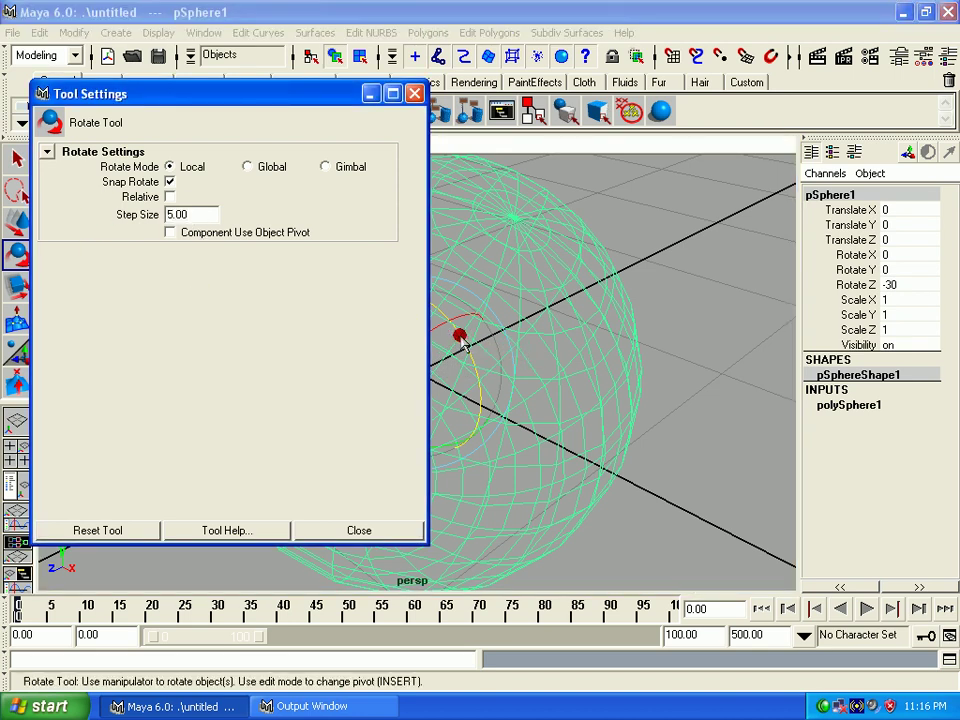
drag(456, 336, 463, 386)
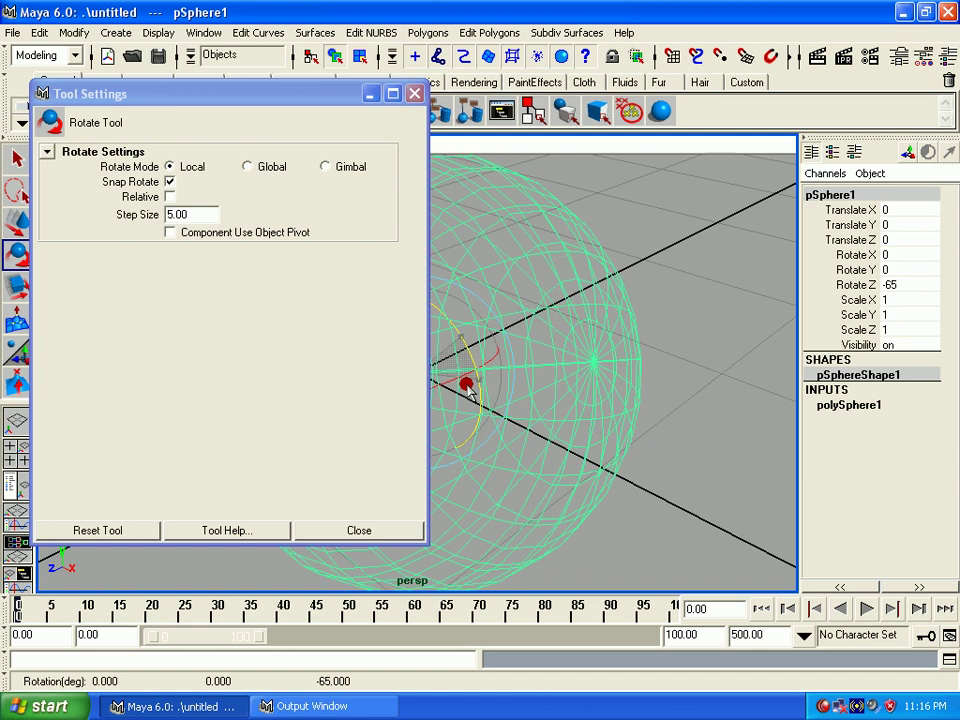
Step: With Move set to World, slide the sphere along Z to about -0.075, 0.708, 0.294
double_click(17, 221)
mouse_move(429, 383)
mouse_down()
mouse_move(483, 365)
mouse_move(467, 315)
mouse_up()
mouse_move(354, 96)
mouse_down()
mouse_move(527, 112)
mouse_move(850, 30)
mouse_up()
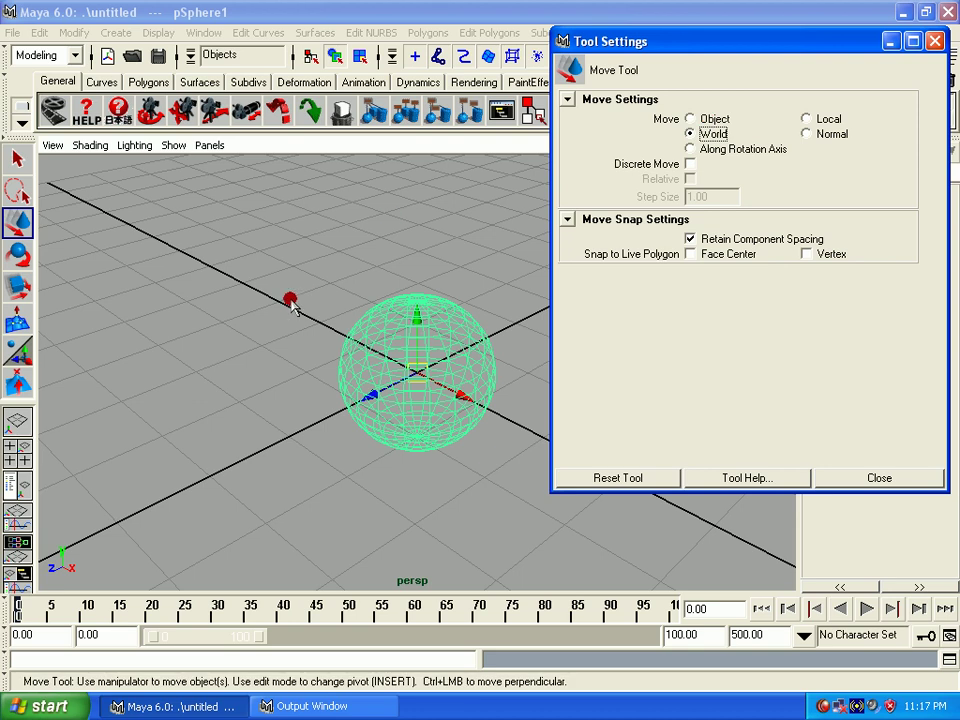
alt+right_drag(380, 372, 311, 221)
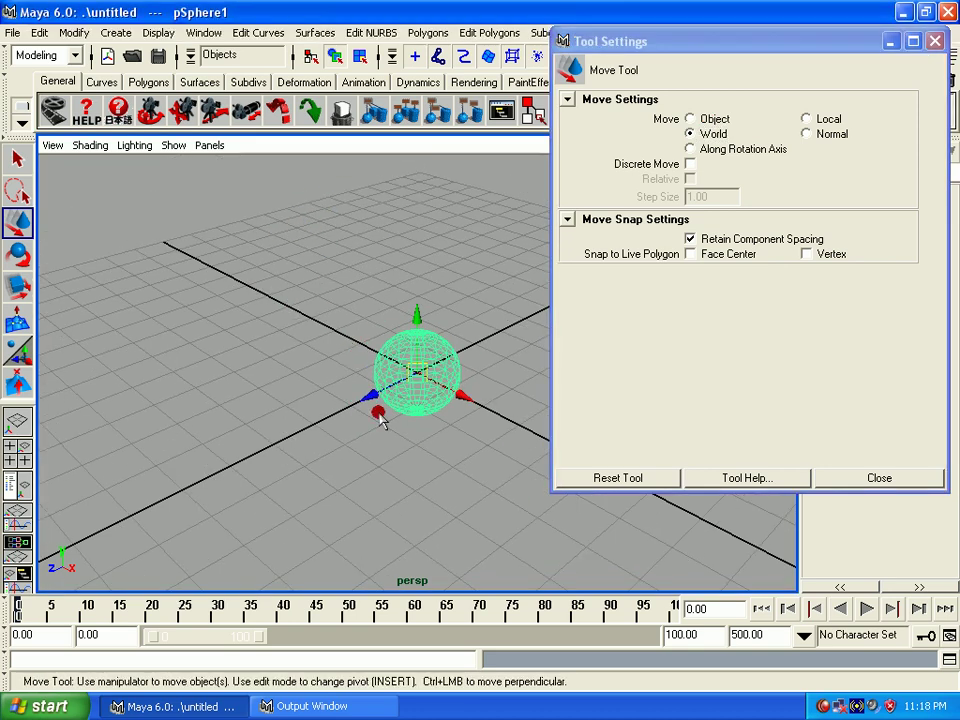
drag(365, 398, 225, 479)
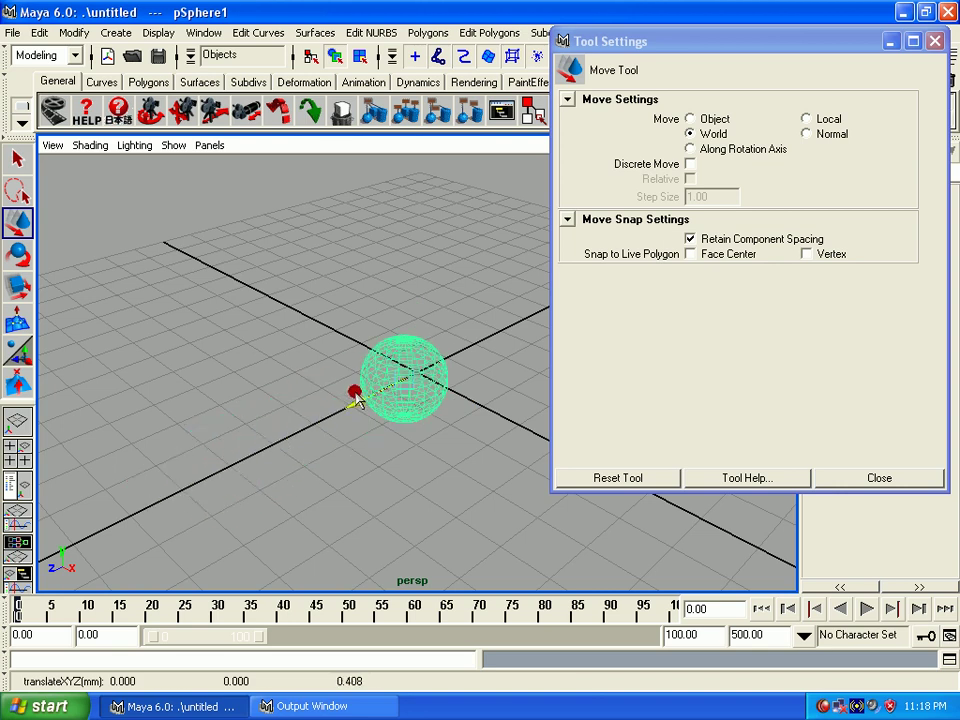
mouse_move(423, 385)
mouse_down()
mouse_move(193, 479)
mouse_move(437, 397)
mouse_move(278, 421)
mouse_move(398, 448)
mouse_move(446, 501)
mouse_move(289, 435)
mouse_move(311, 450)
mouse_move(246, 463)
mouse_move(387, 400)
mouse_move(411, 355)
mouse_move(411, 301)
mouse_move(410, 322)
mouse_up()
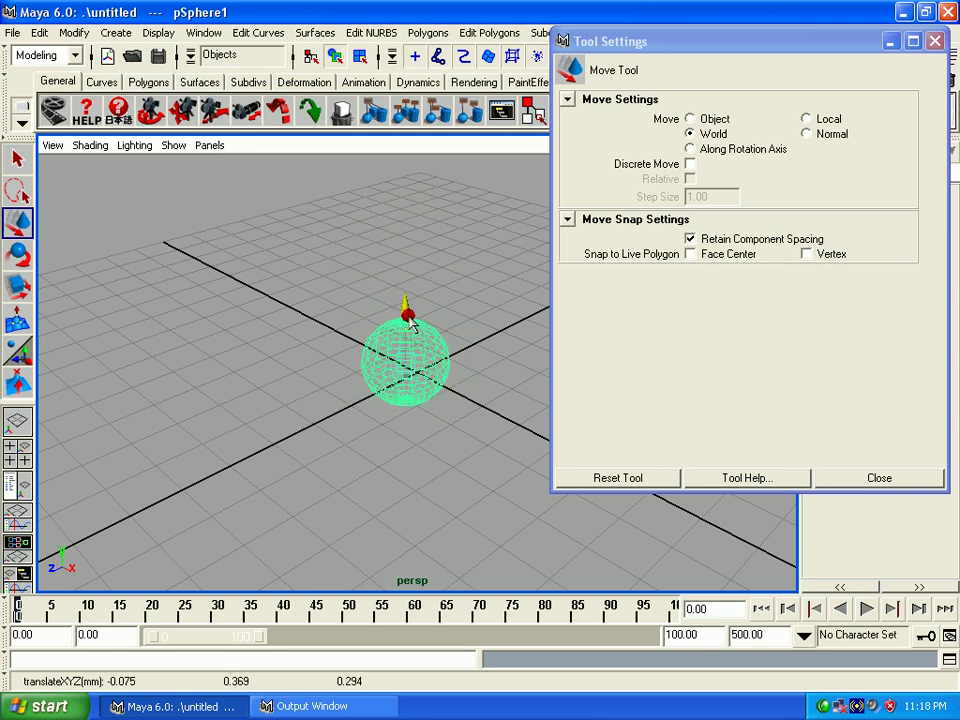
Step: Delete the sphere and create a polygon cube at the origin
click(17, 254)
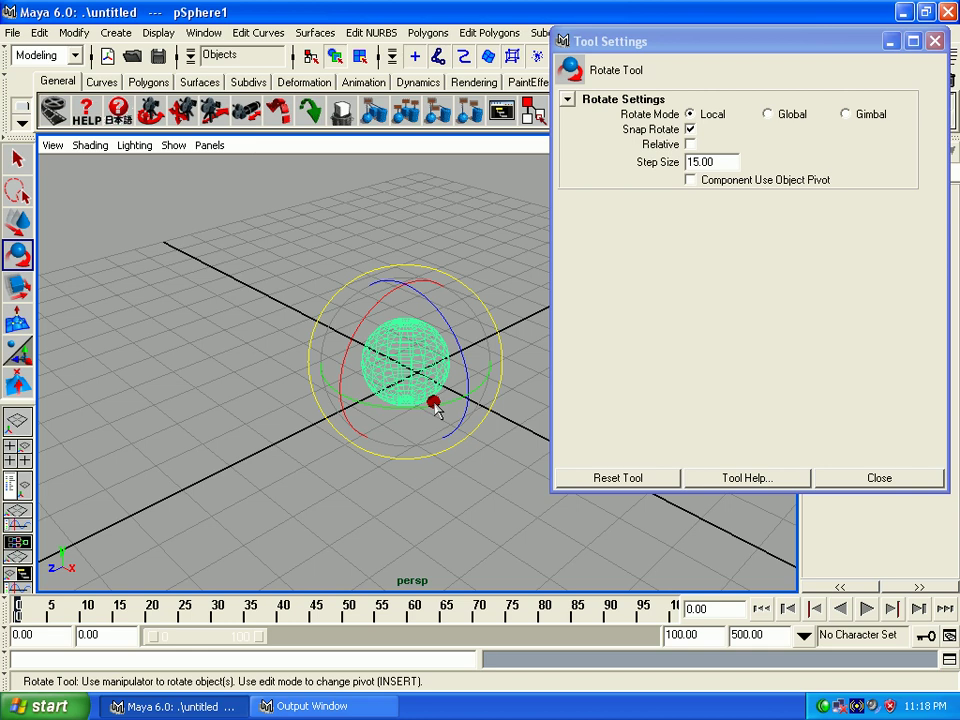
key(Delete)
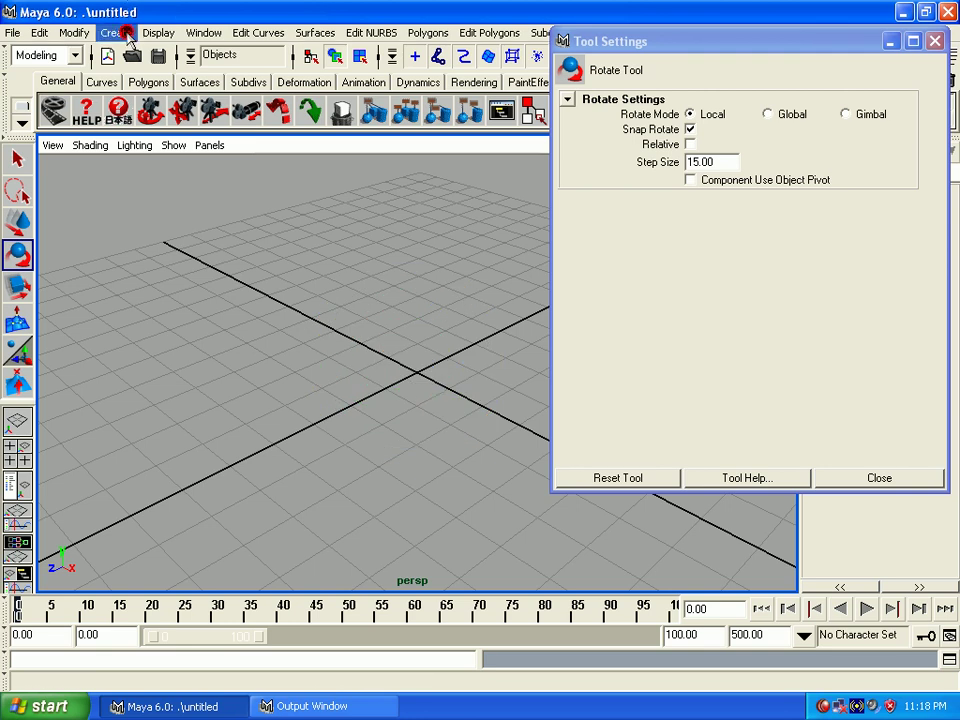
click(127, 36)
mouse_move(154, 77)
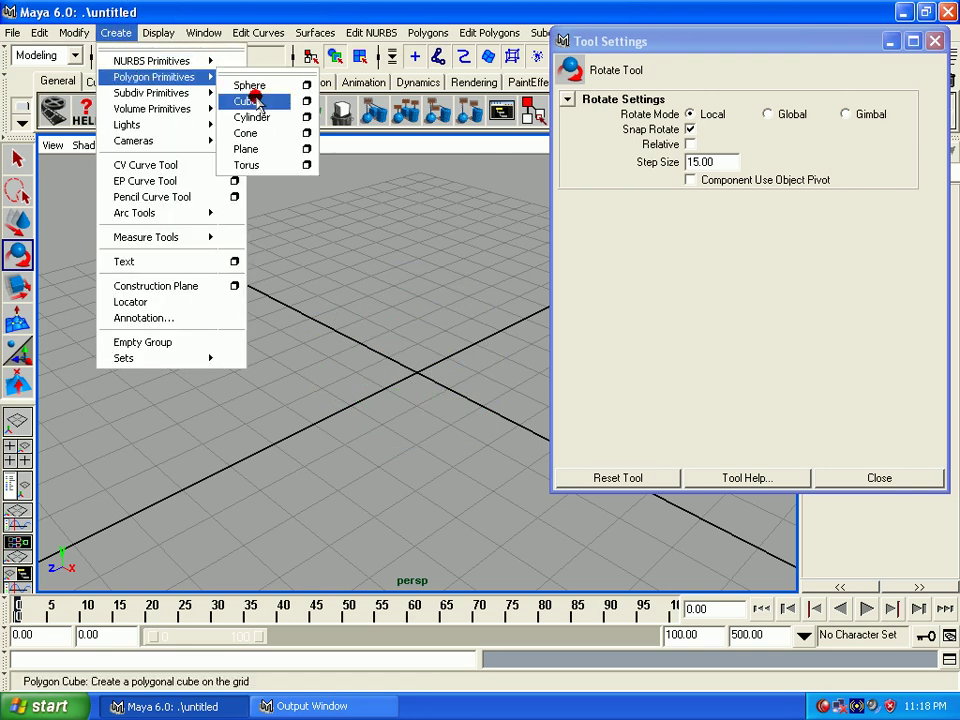
click(258, 103)
Step: Scale the cube uniformly to 1.025 and rotate it about Y in snapped steps
key(r)
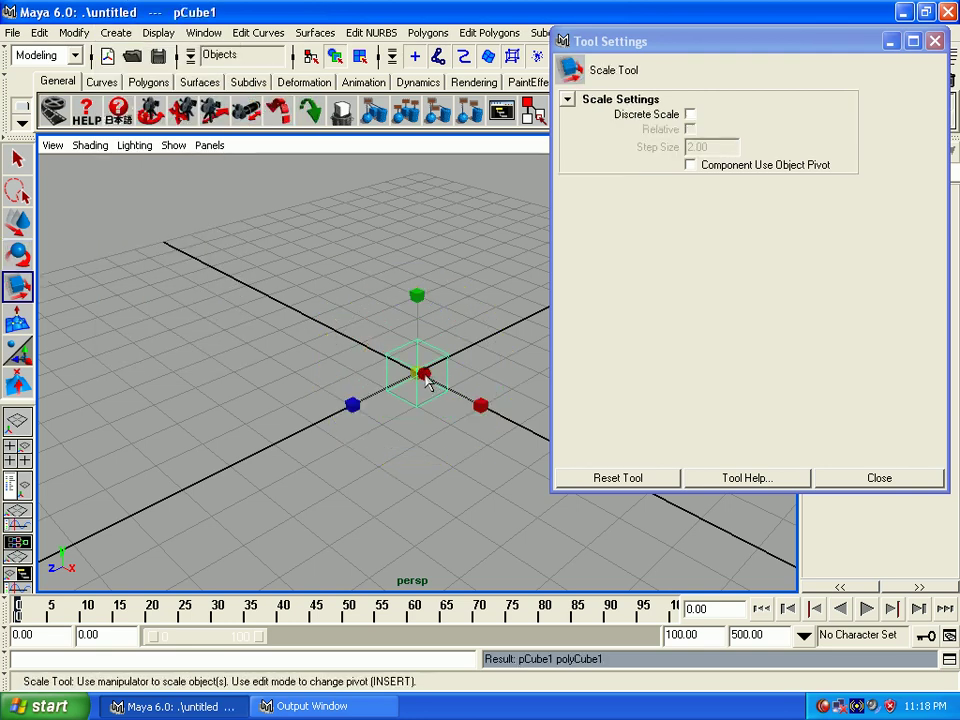
drag(416, 374, 421, 377)
click(414, 350)
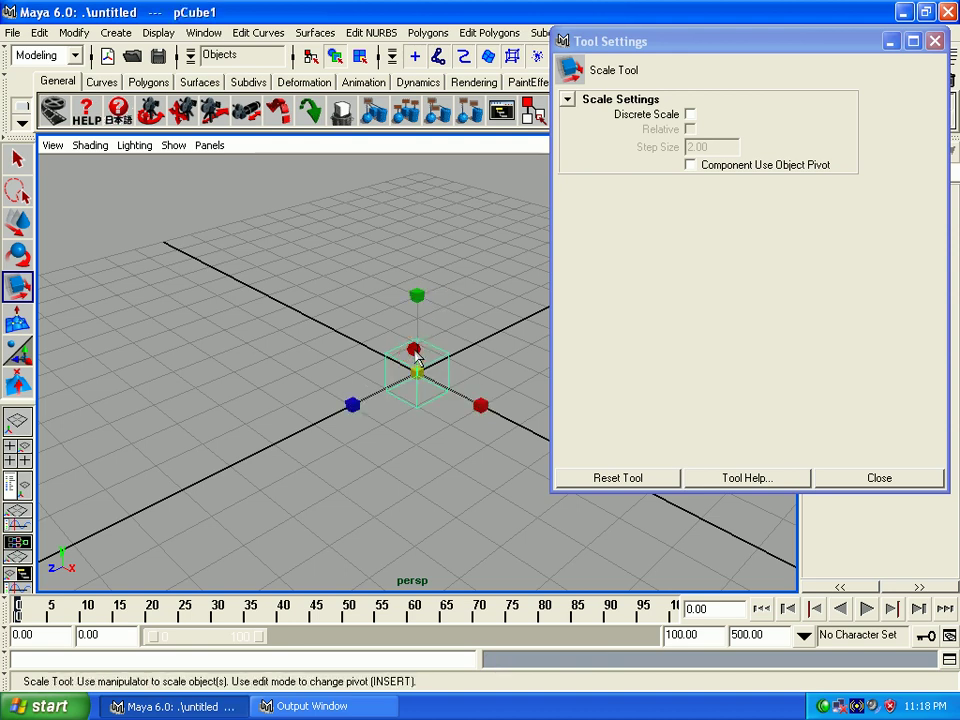
key(w)
key(e)
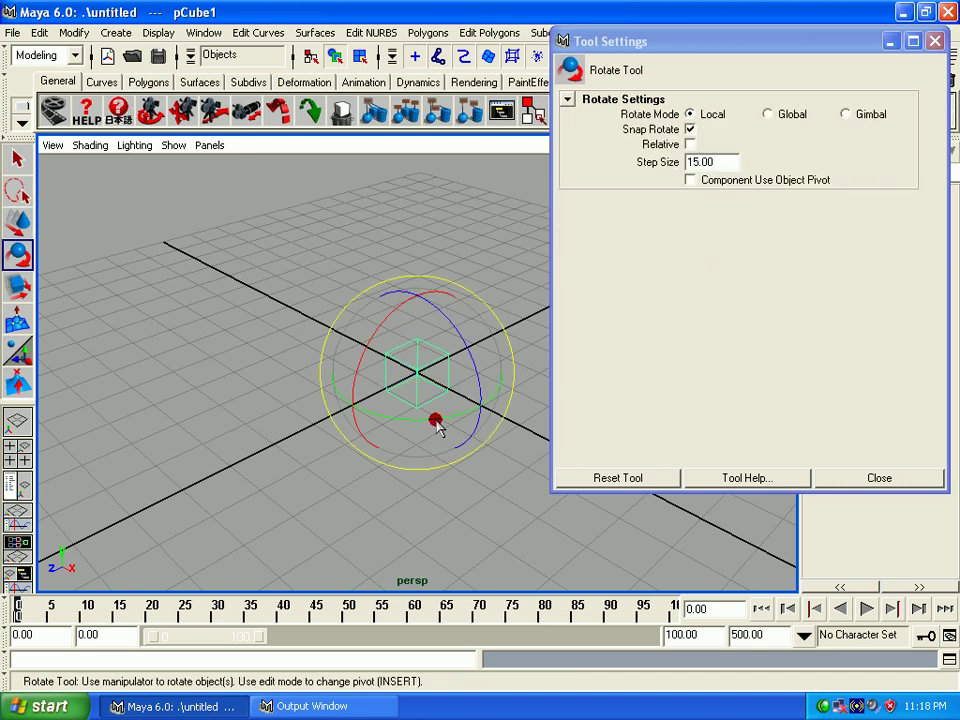
click(435, 421)
drag(425, 421, 403, 423)
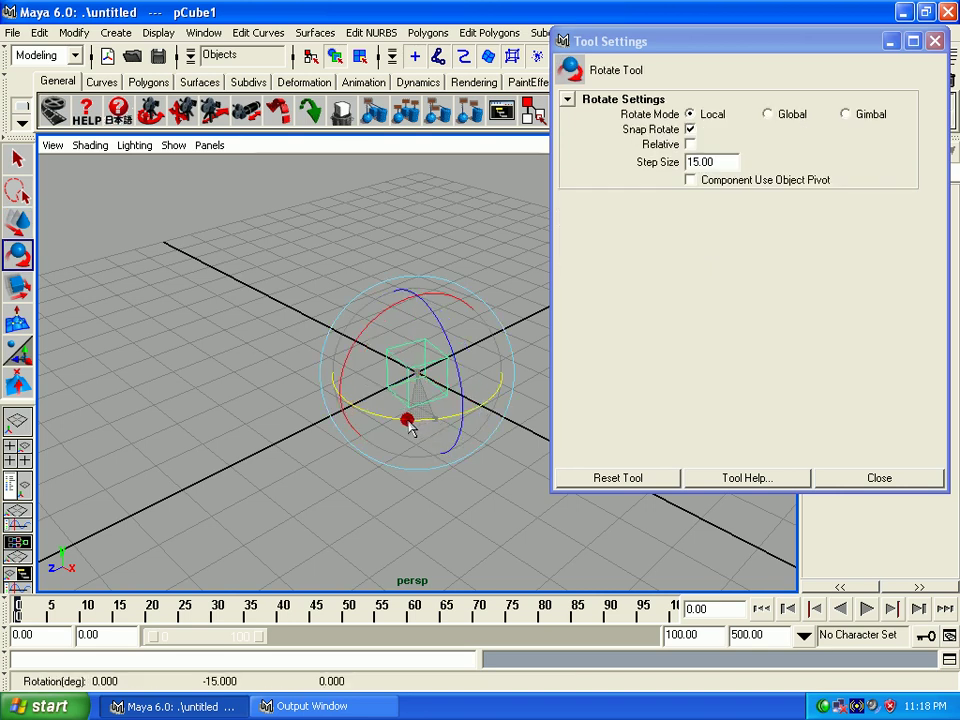
Step: Turn off Snap Rotate, reset the tool, and rotate the cube freely to 1.676, -42.096, -0.48
click(690, 129)
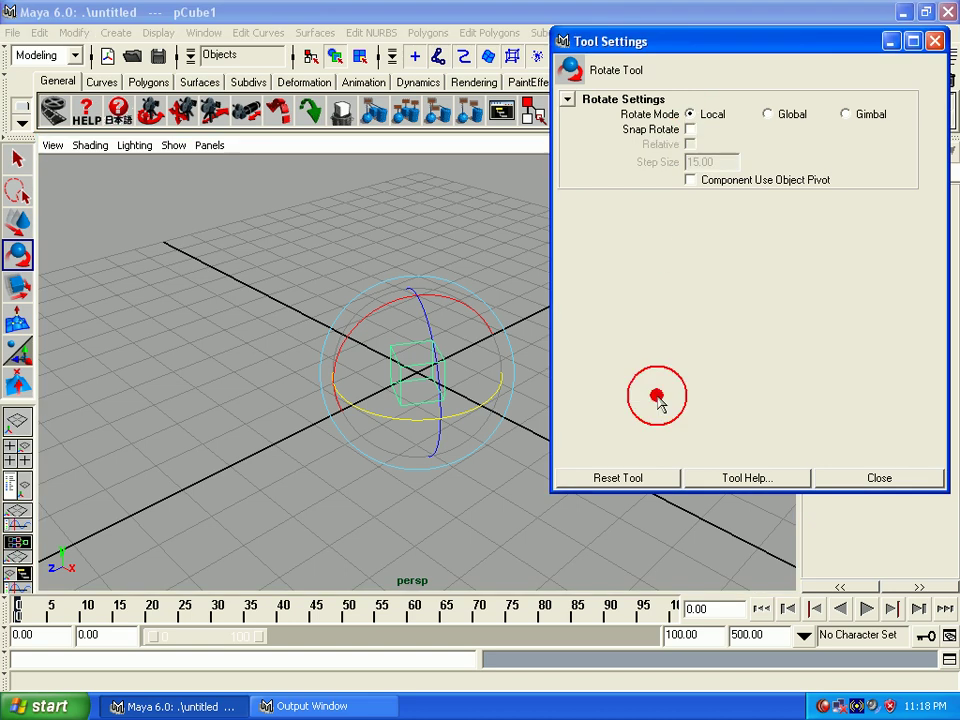
click(621, 477)
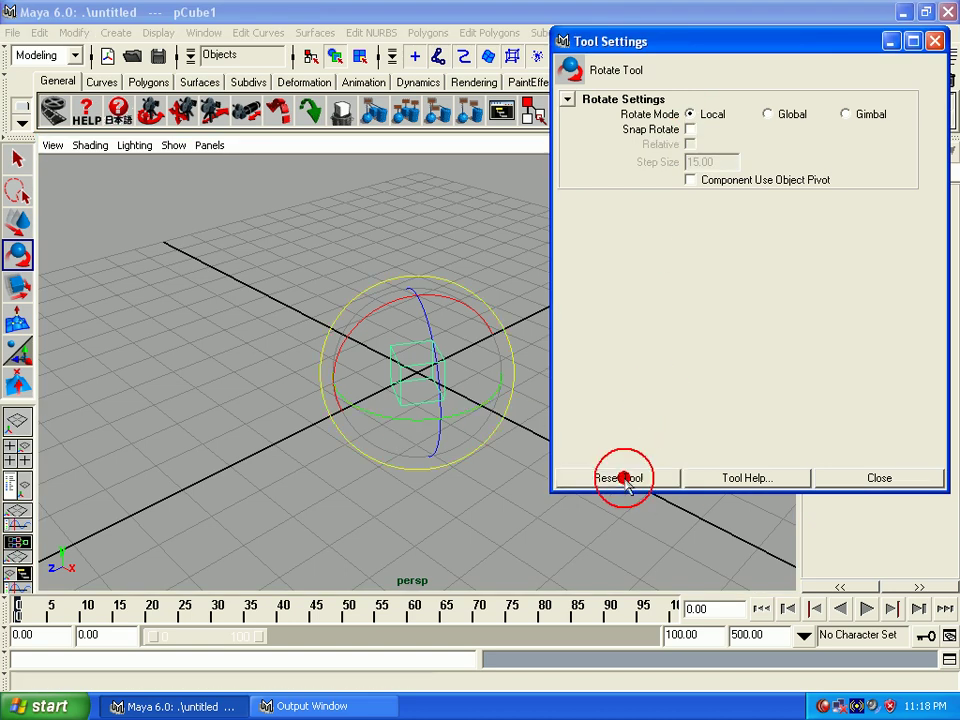
click(385, 412)
drag(385, 412, 372, 407)
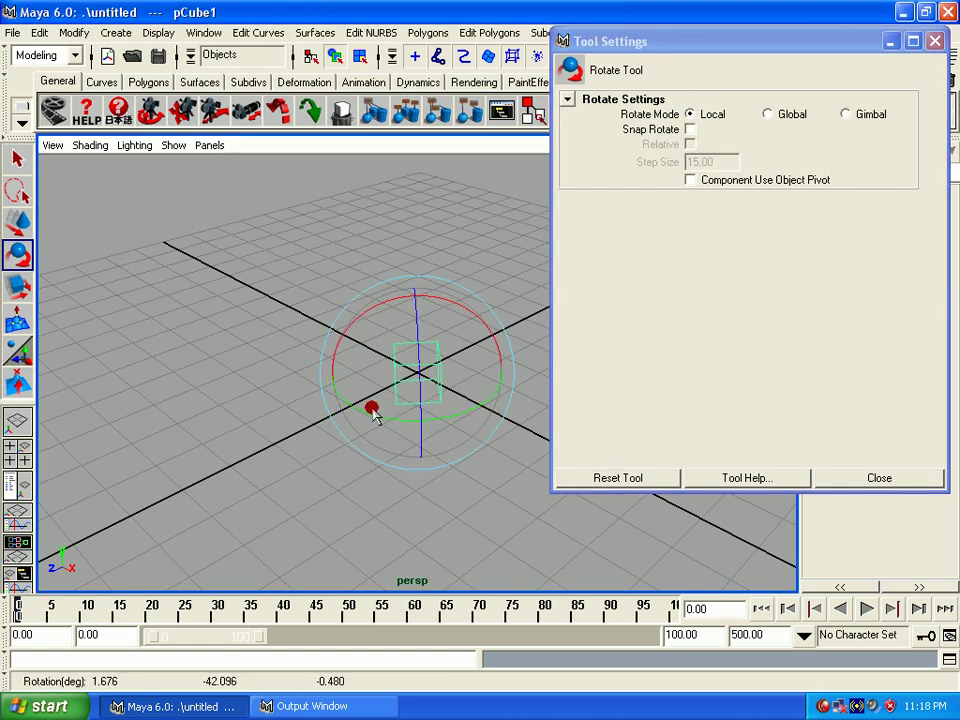
click(825, 480)
click(513, 400)
click(415, 372)
alt+drag(480, 446, 457, 420)
Step: Slide the cube along Z to -0.994 with the Move Tool
key(w)
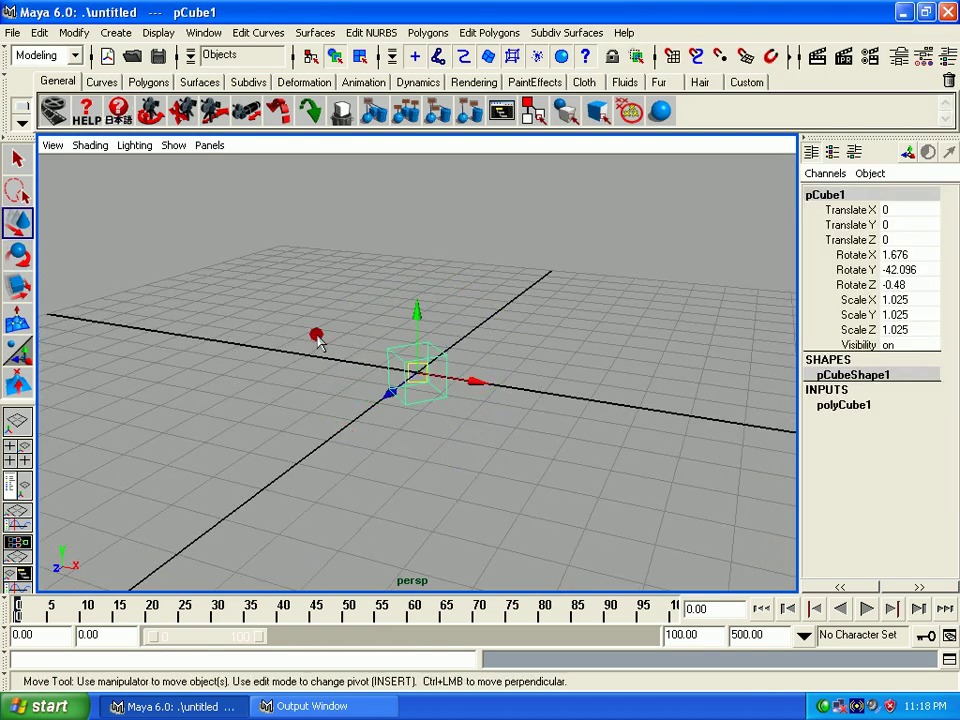
mouse_move(326, 345)
alt+mouse_down()
mouse_move(364, 407)
mouse_move(240, 426)
mouse_move(370, 430)
mouse_move(400, 420)
alt+mouse_up()
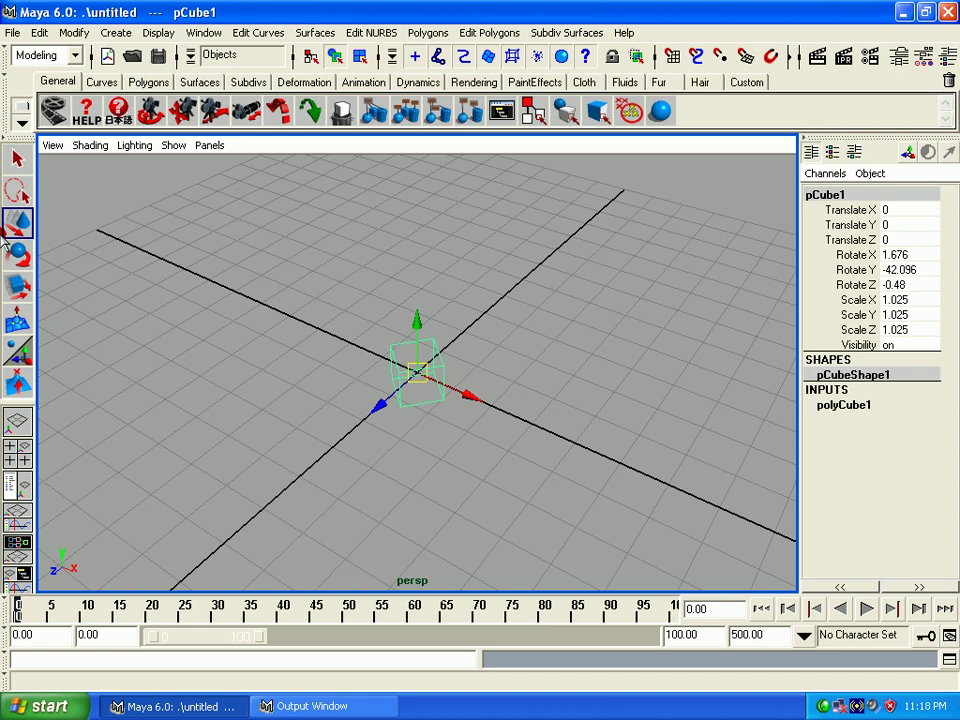
double_click(17, 222)
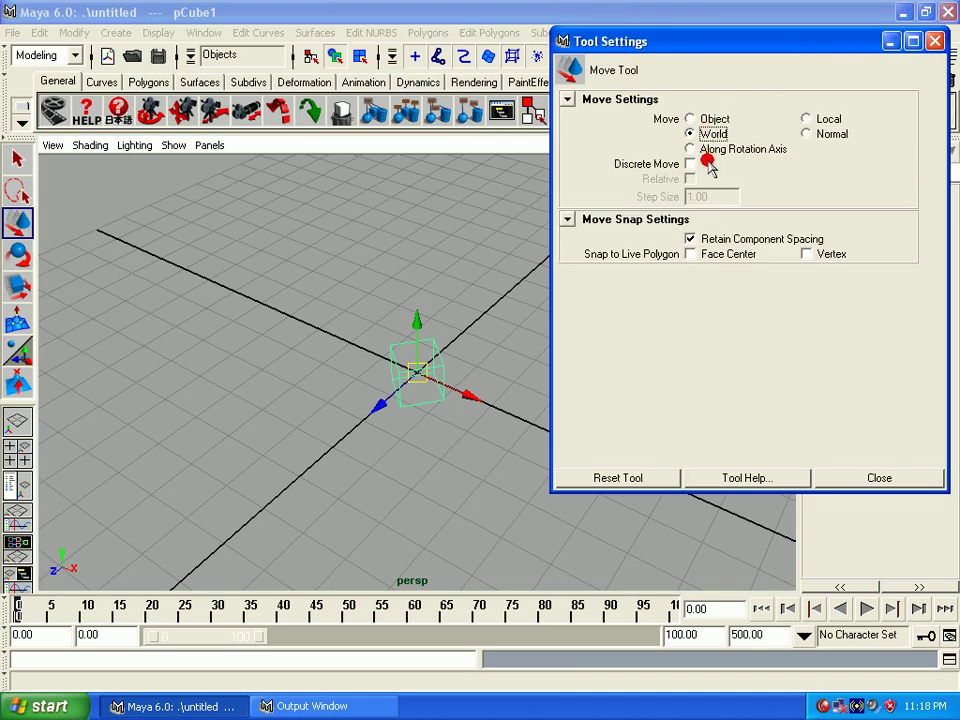
click(849, 478)
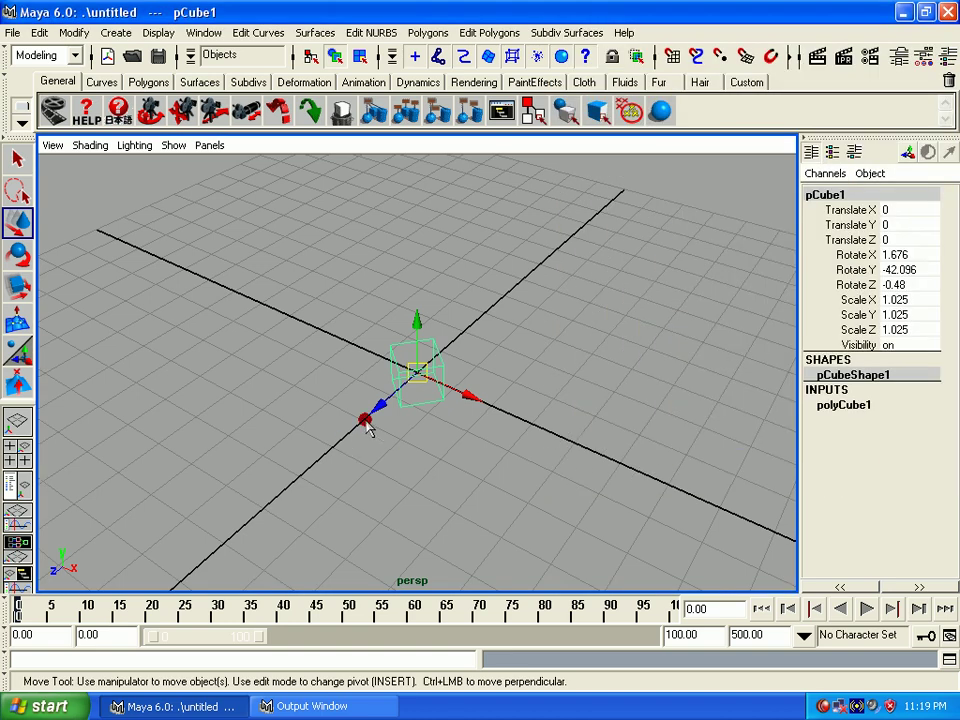
mouse_move(381, 410)
mouse_down()
mouse_move(360, 439)
mouse_move(377, 476)
mouse_move(424, 350)
mouse_up()
Step: Reframe the view around the cube and switch to smooth shading
alt+middle_drag(424, 350, 489, 214)
mouse_move(489, 214)
alt+mouse_down()
mouse_move(476, 332)
mouse_move(478, 295)
mouse_move(418, 321)
mouse_move(360, 375)
mouse_move(485, 282)
alt+mouse_up()
alt+right_drag(485, 282, 503, 358)
mouse_move(503, 358)
alt+middle_down()
mouse_move(553, 236)
mouse_move(470, 375)
alt+middle_up()
key(5)
mouse_move(469, 369)
alt+mouse_down()
mouse_move(519, 349)
mouse_move(418, 358)
mouse_move(285, 388)
mouse_move(354, 379)
mouse_move(444, 343)
mouse_move(400, 440)
mouse_move(450, 386)
alt+mouse_up()
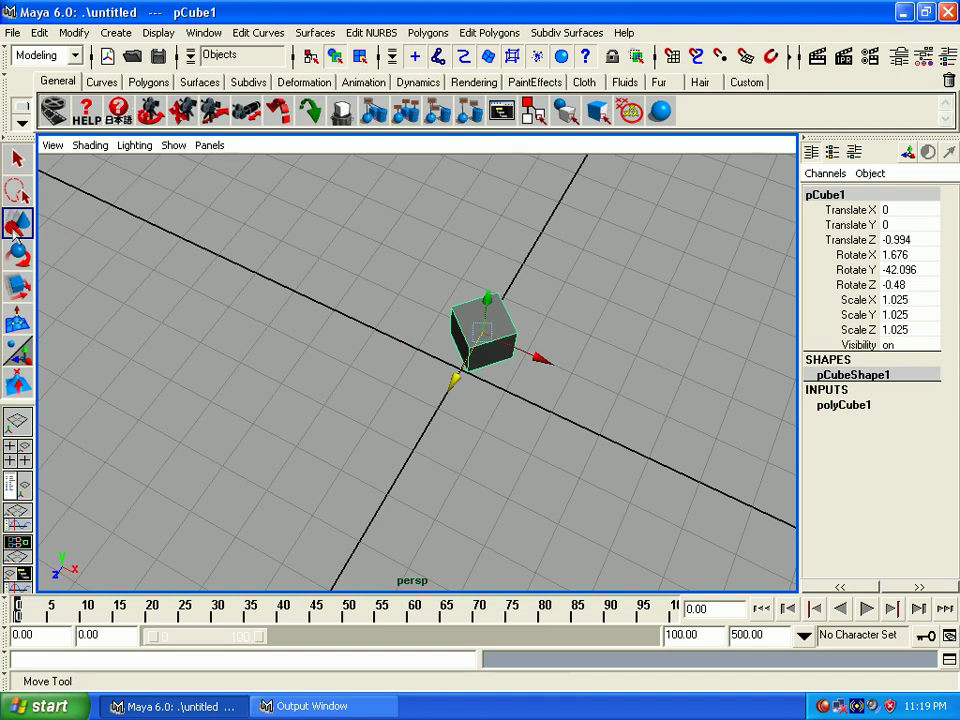
Step: Set the Move Tool to Object mode and close its settings
double_click(18, 224)
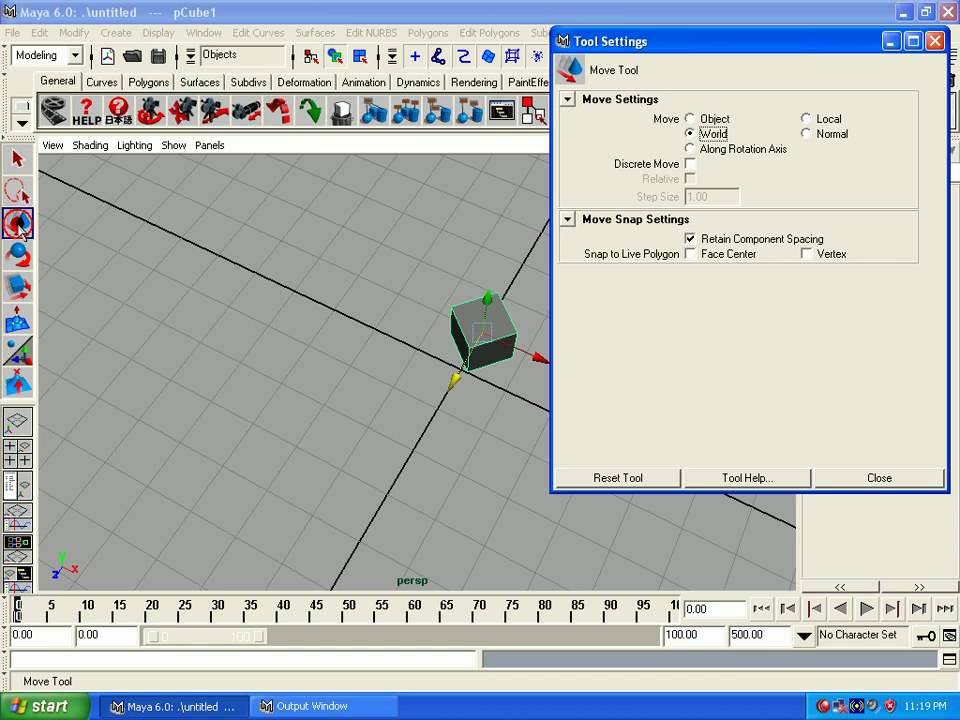
click(699, 119)
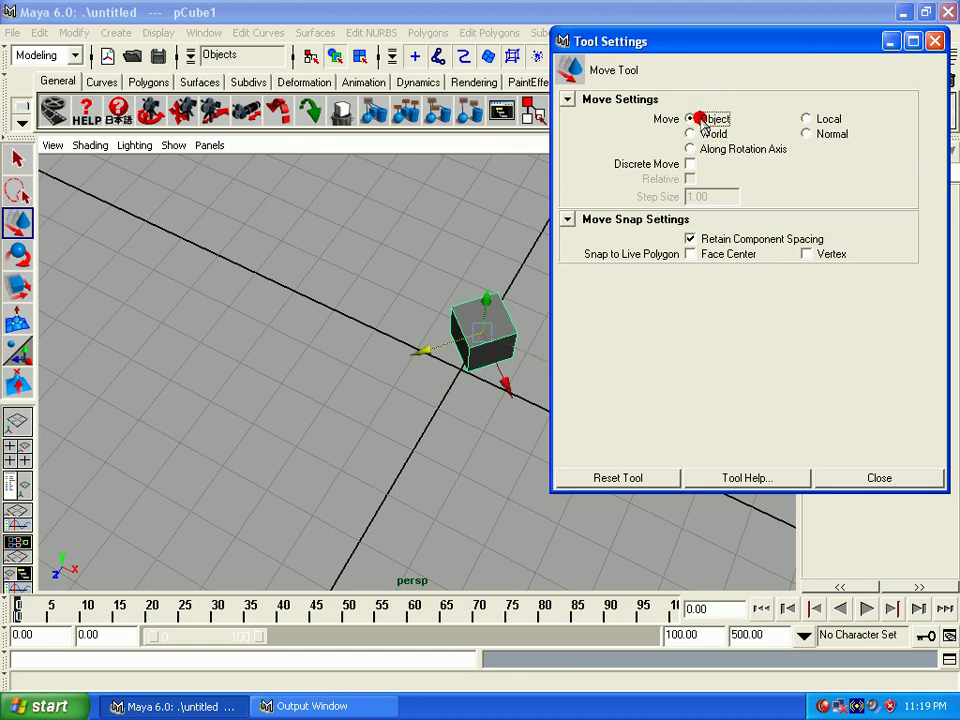
click(714, 133)
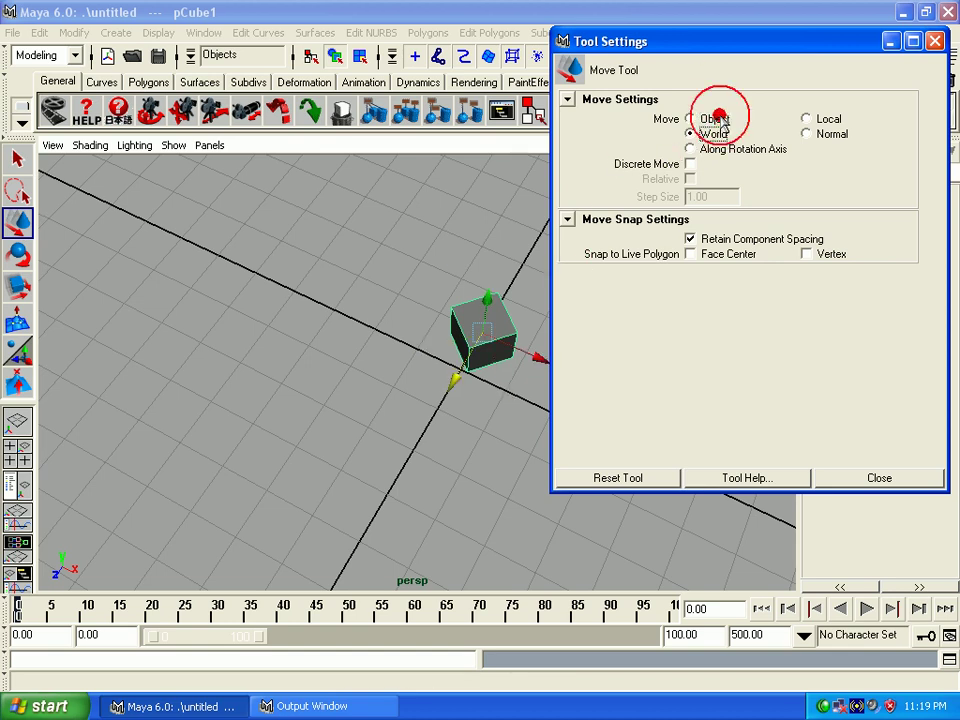
click(714, 120)
click(712, 133)
click(712, 121)
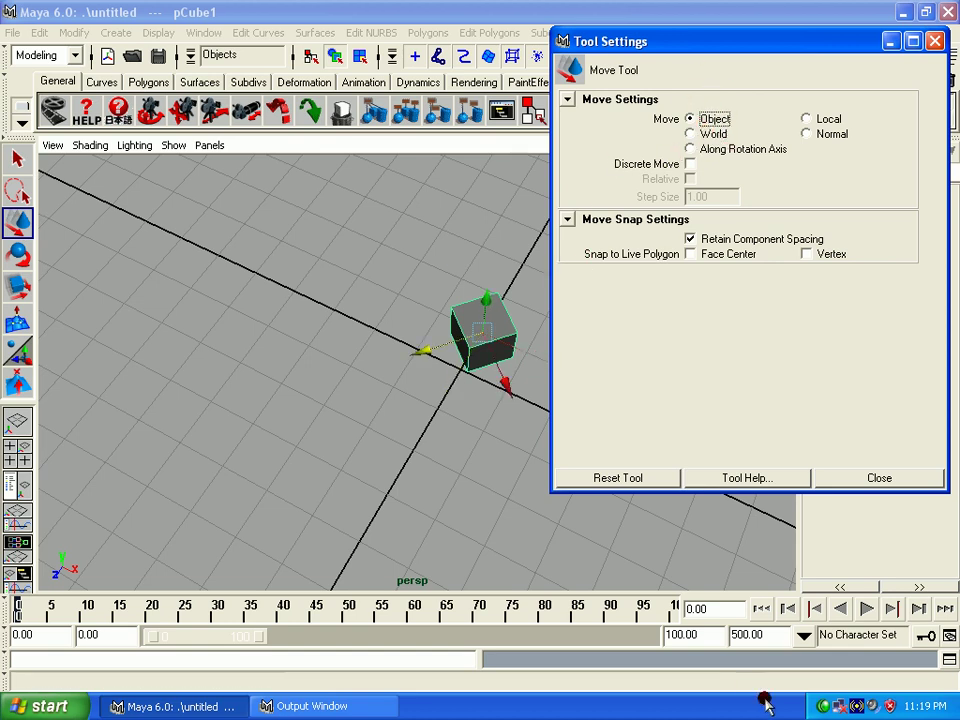
click(874, 480)
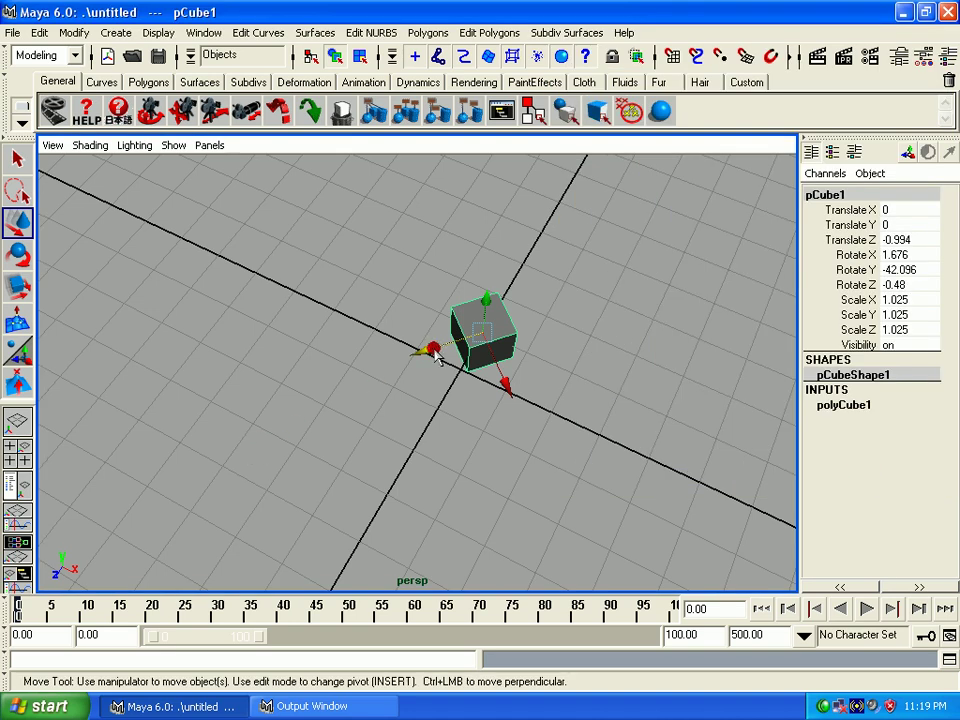
Step: Slide pCube1 up-right to 1.399, 0.049, -2.542
mouse_move(436, 358)
mouse_down()
mouse_move(158, 416)
mouse_move(742, 287)
mouse_move(259, 428)
mouse_move(525, 358)
mouse_move(188, 402)
mouse_move(587, 321)
mouse_move(189, 435)
mouse_move(206, 418)
mouse_move(523, 338)
mouse_move(276, 358)
mouse_move(606, 294)
mouse_move(266, 369)
mouse_move(533, 342)
mouse_up()
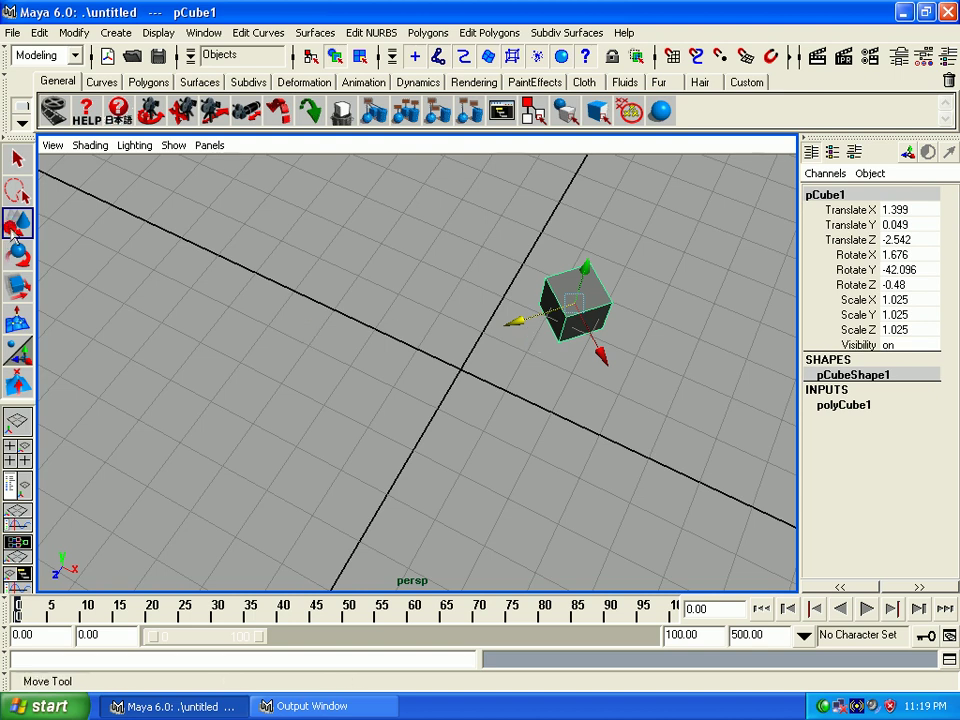
double_click(17, 222)
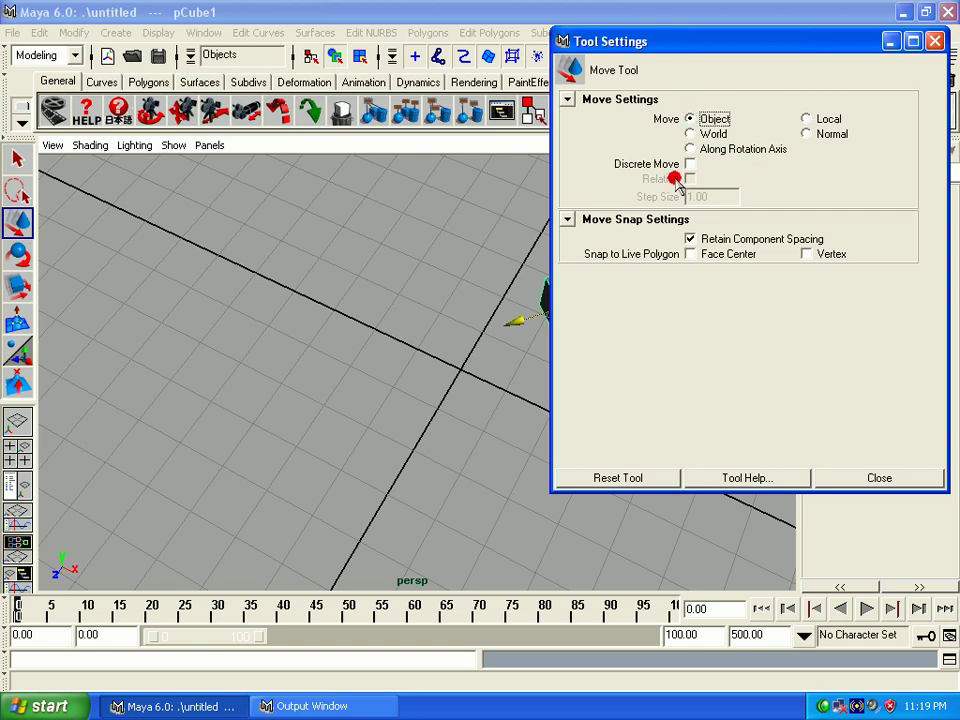
click(845, 478)
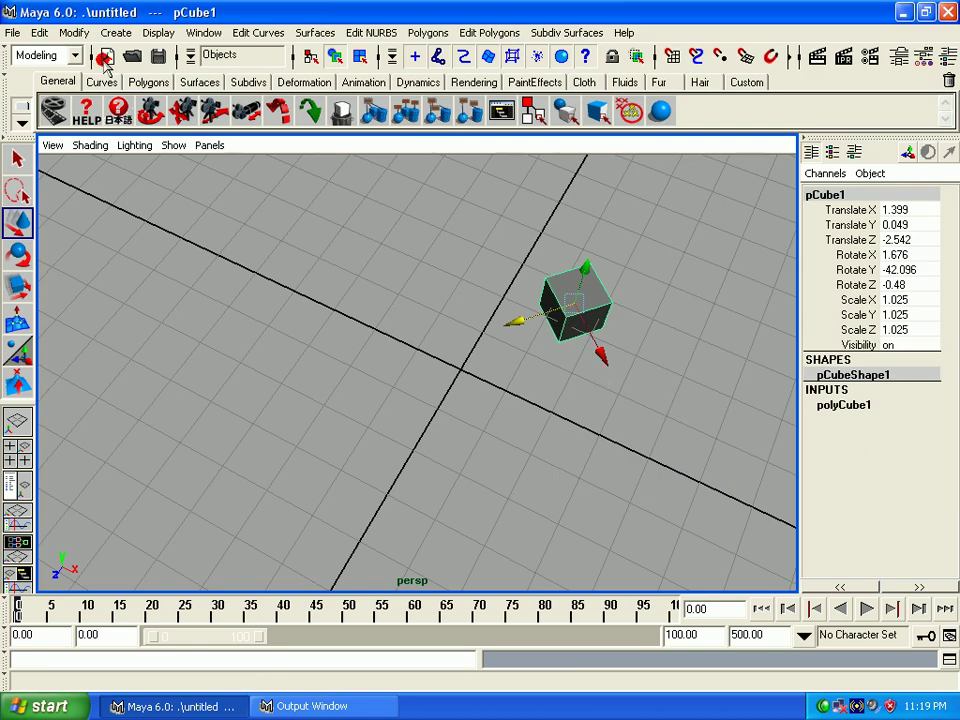
Step: Add a second cube pCube2 at the origin and parent pCube1 under it
click(116, 32)
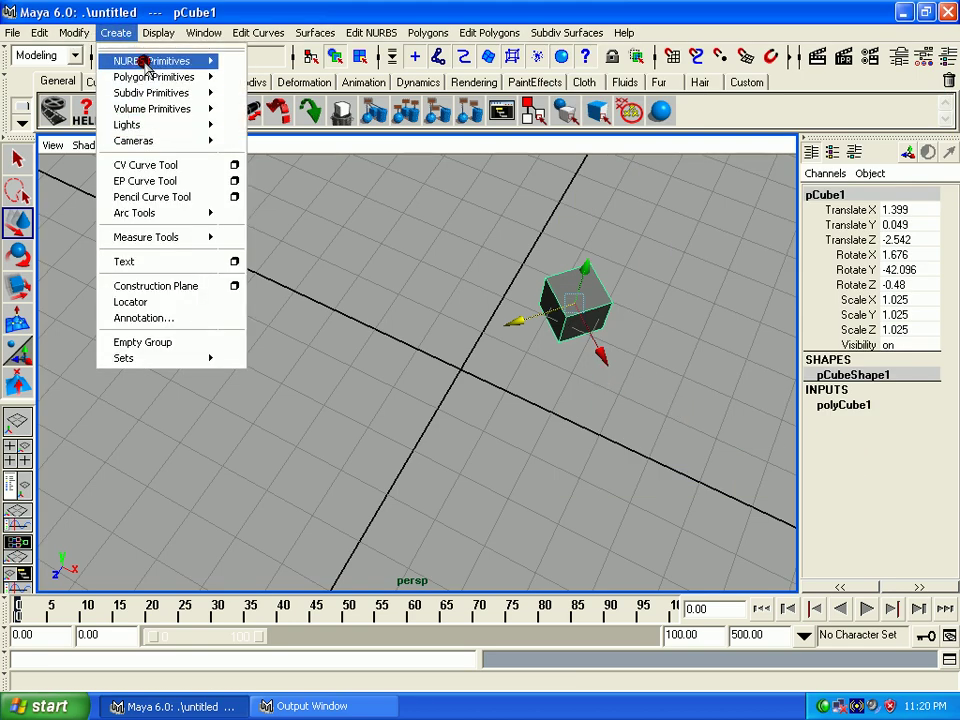
mouse_move(154, 77)
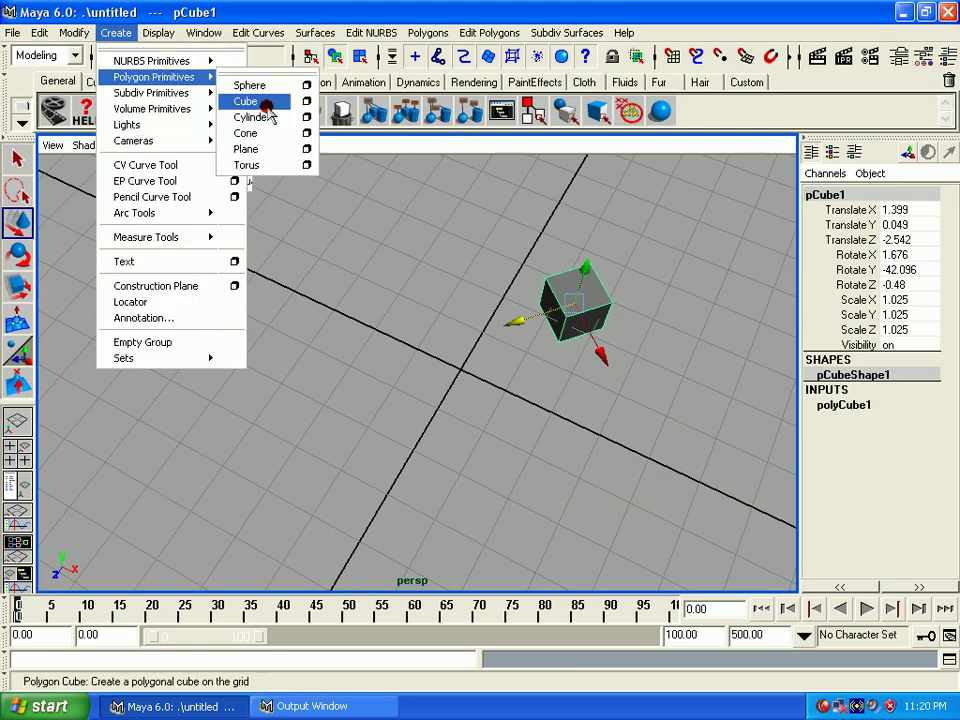
click(245, 101)
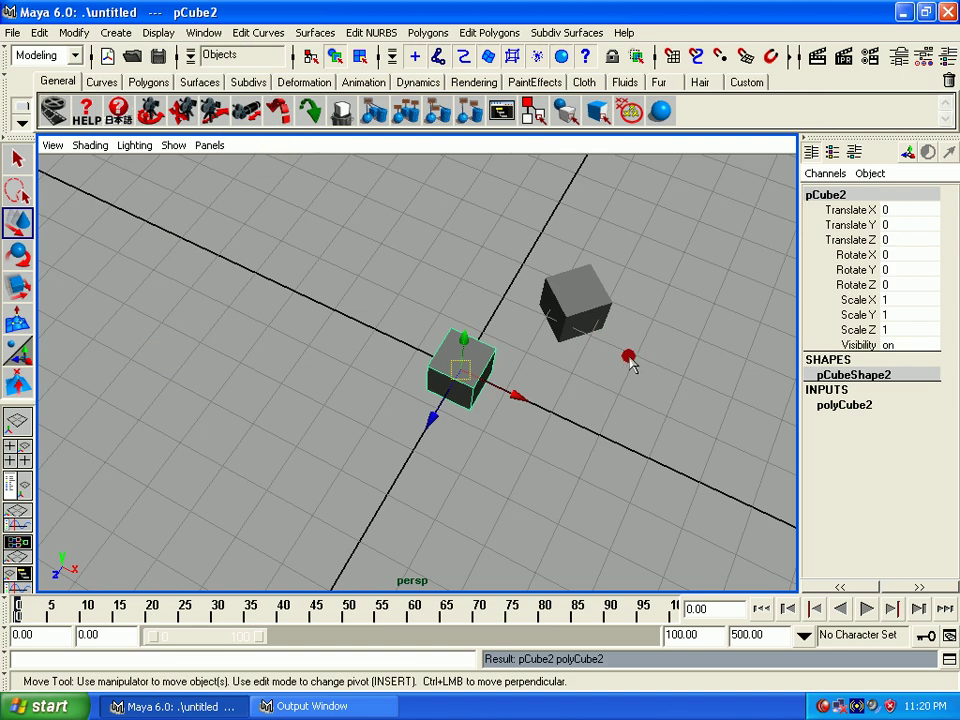
click(584, 292)
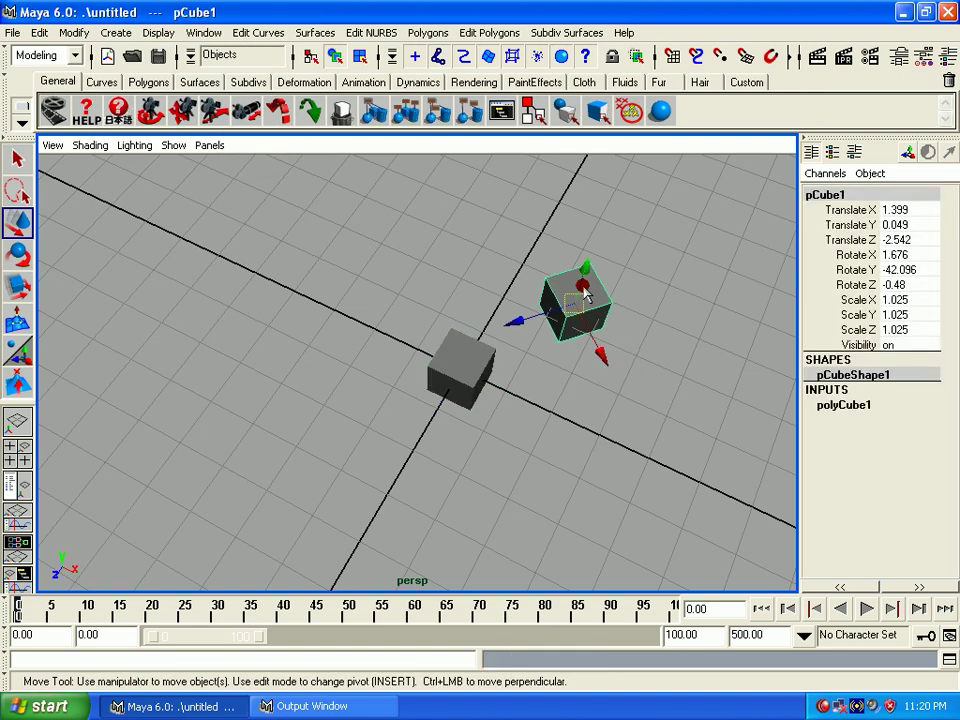
click(450, 348)
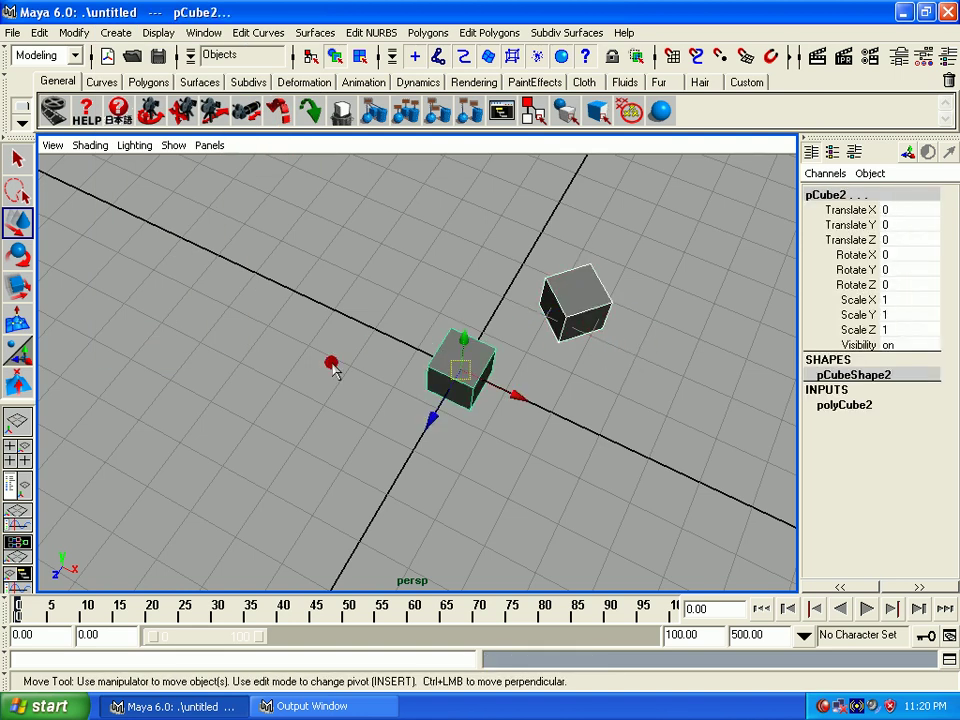
click(39, 32)
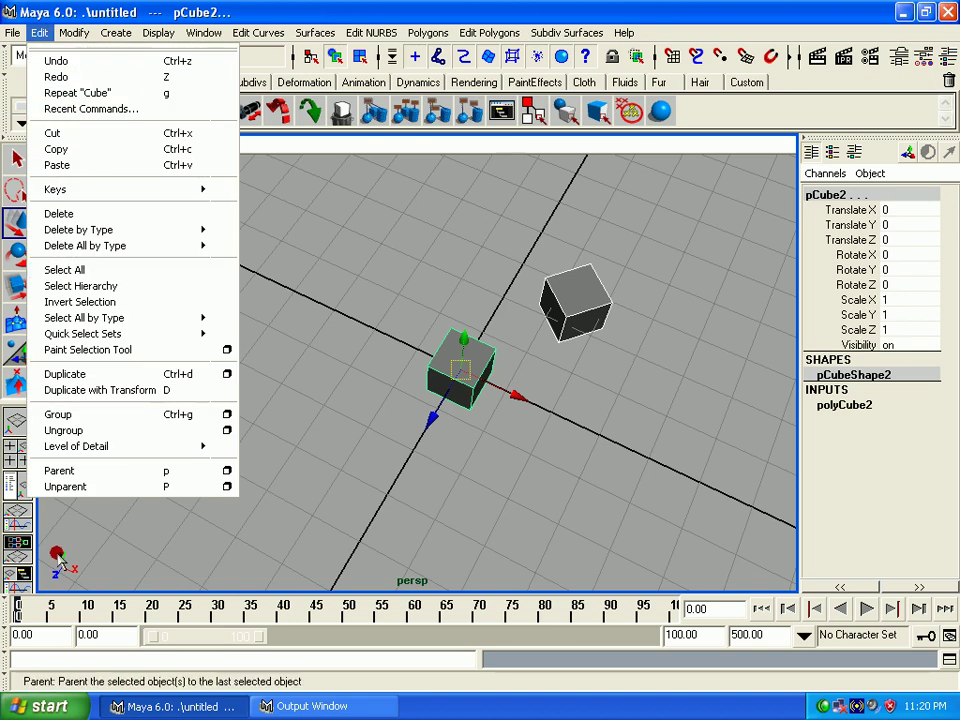
click(66, 472)
Step: Move pCube2 and pCube1 along their axes to compare parent and child movement
click(564, 450)
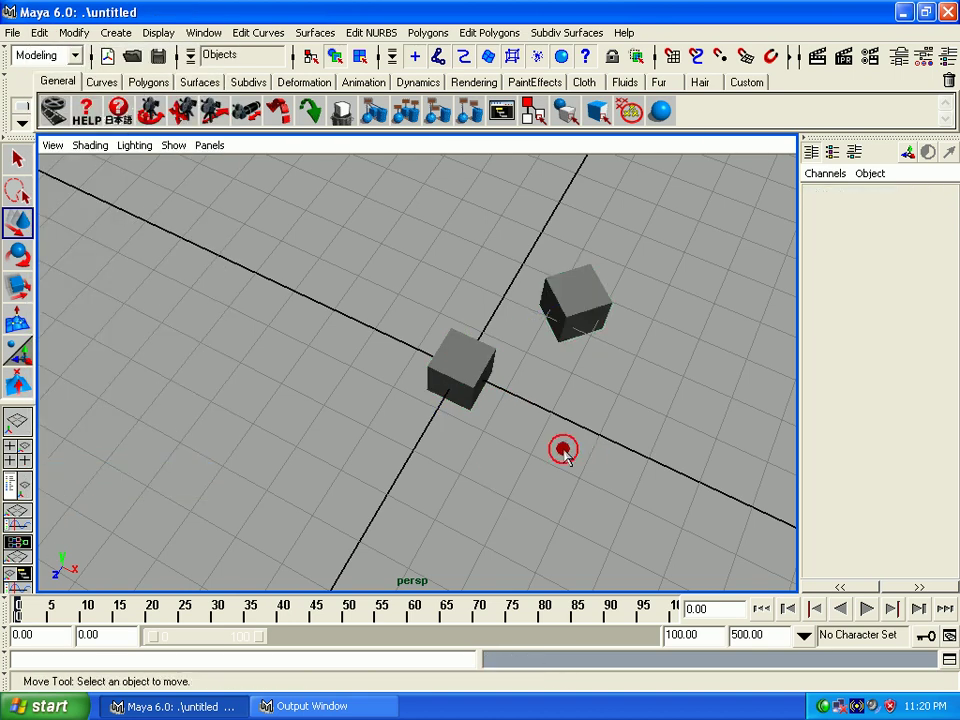
click(474, 374)
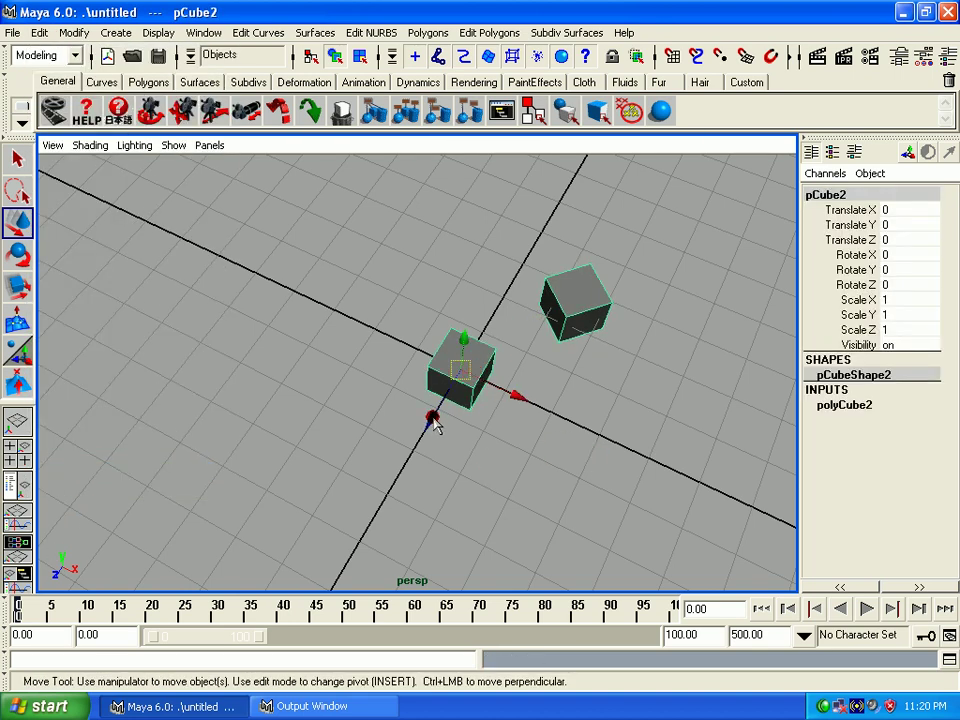
drag(435, 422, 420, 435)
click(535, 343)
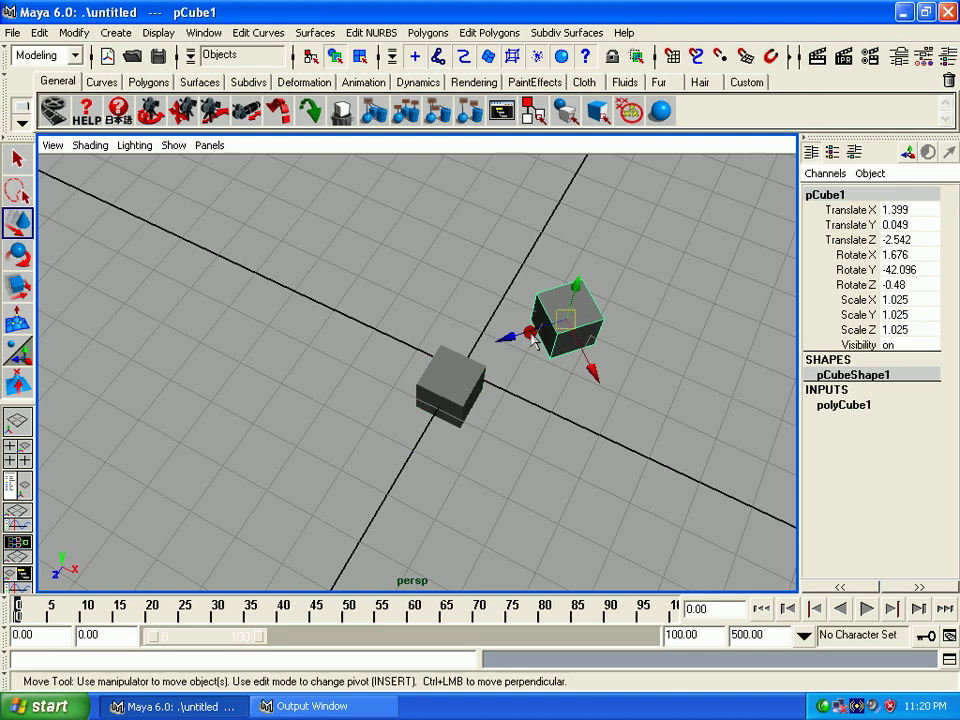
drag(535, 343, 505, 377)
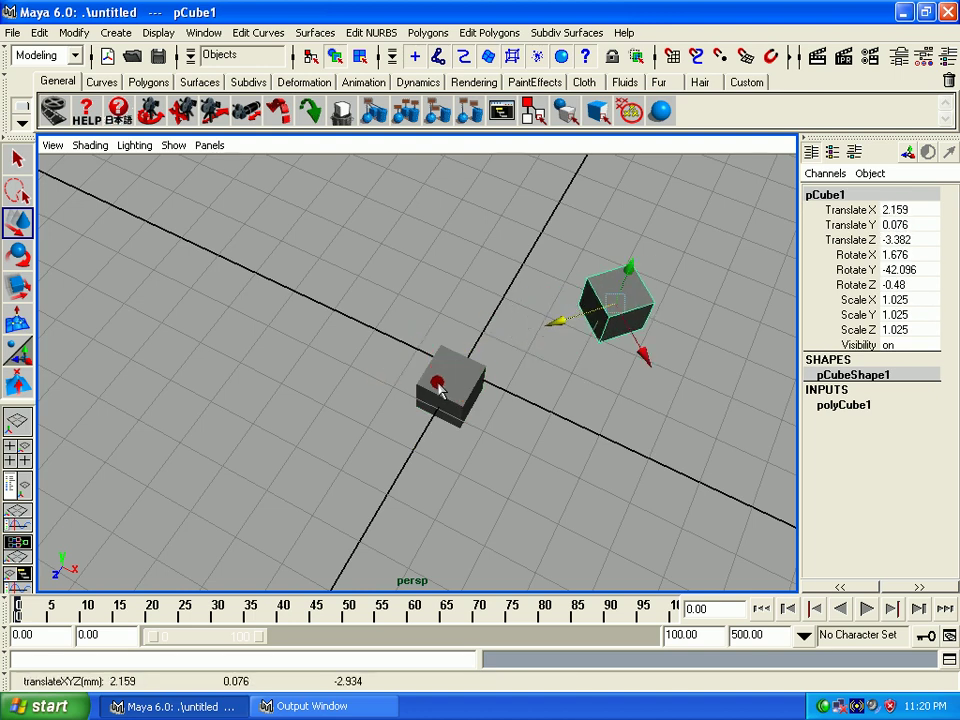
click(440, 388)
mouse_move(428, 428)
alt+mouse_down()
mouse_move(373, 347)
mouse_move(375, 385)
mouse_move(375, 360)
mouse_move(189, 428)
mouse_move(412, 350)
mouse_move(468, 370)
alt+mouse_up()
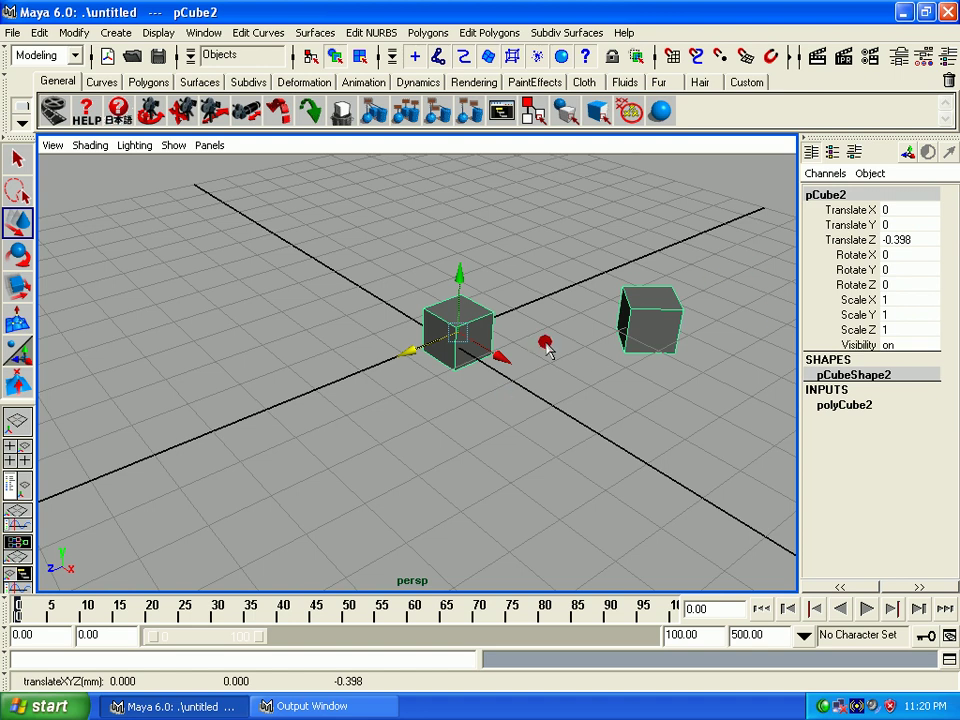
click(650, 335)
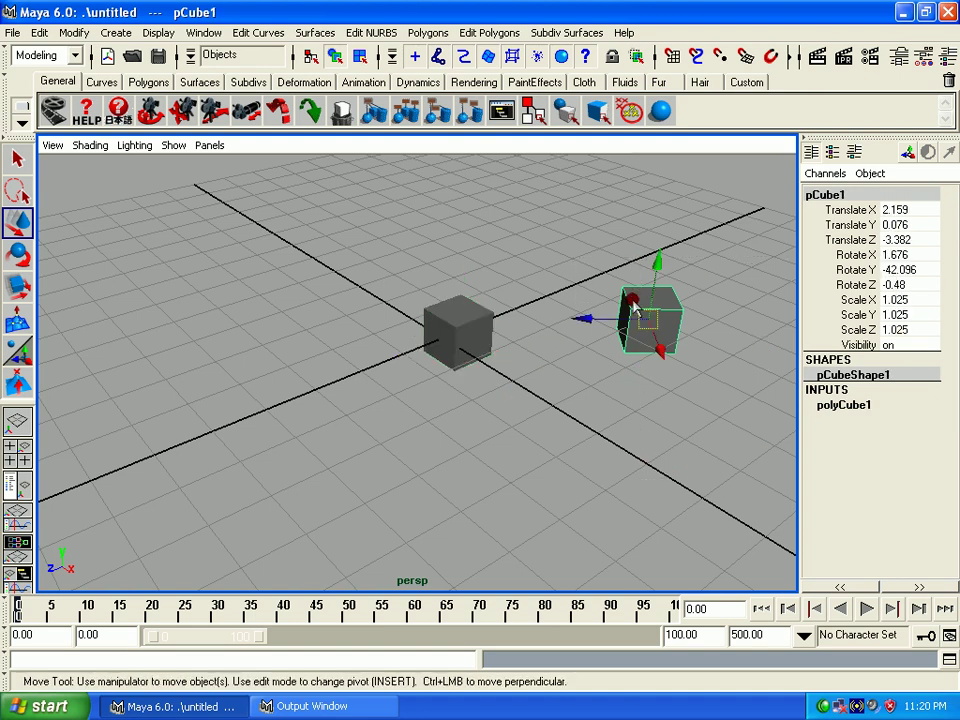
mouse_move(610, 330)
mouse_down()
mouse_move(643, 321)
mouse_move(621, 326)
mouse_up()
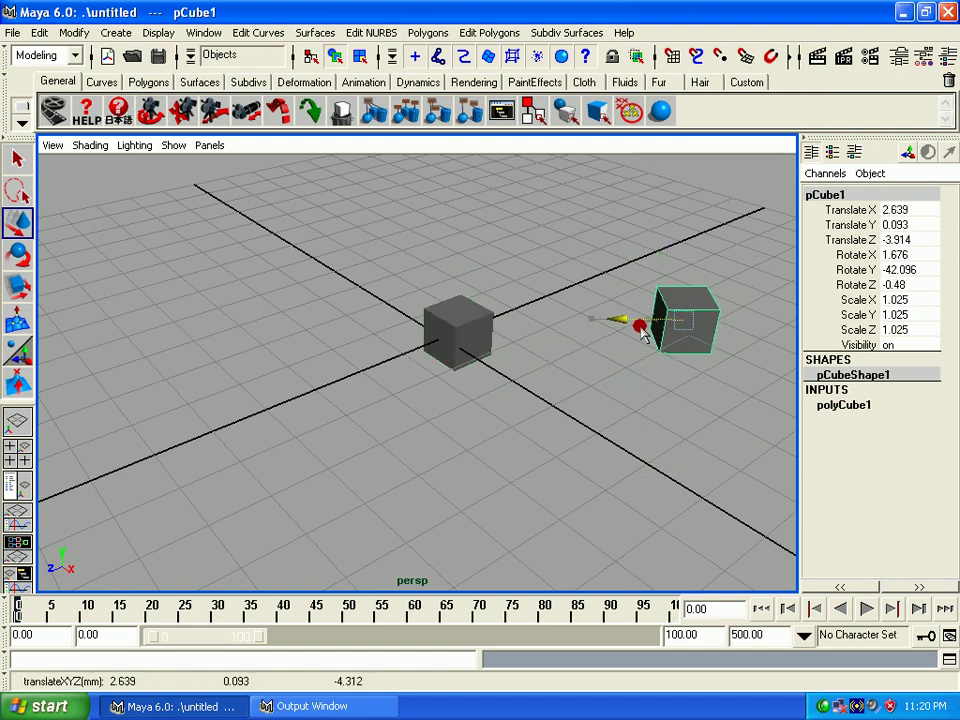
drag(407, 317, 440, 567)
mouse_move(414, 350)
mouse_down()
mouse_move(316, 382)
mouse_move(393, 367)
mouse_up()
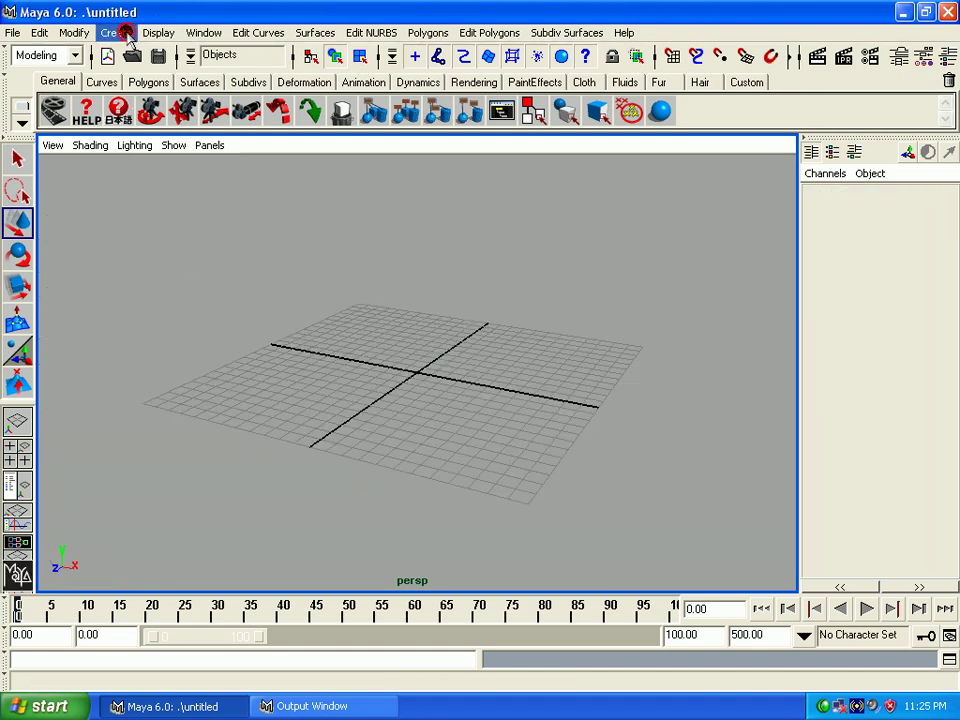
Step: Add a polygon sphere at the origin
click(122, 32)
click(110, 32)
click(110, 32)
mouse_move(154, 77)
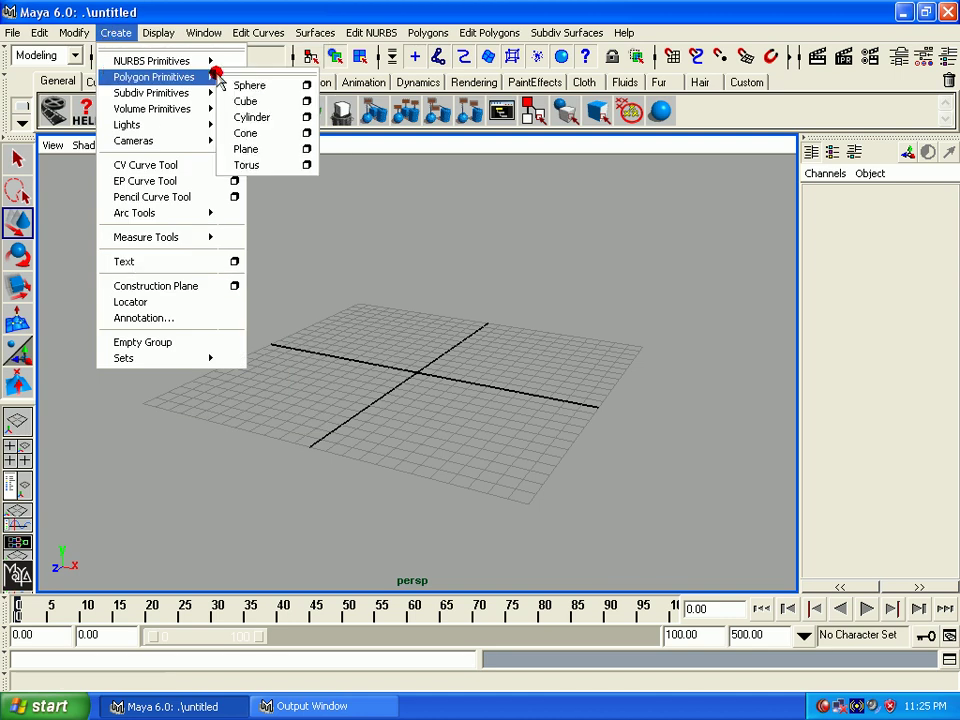
click(236, 86)
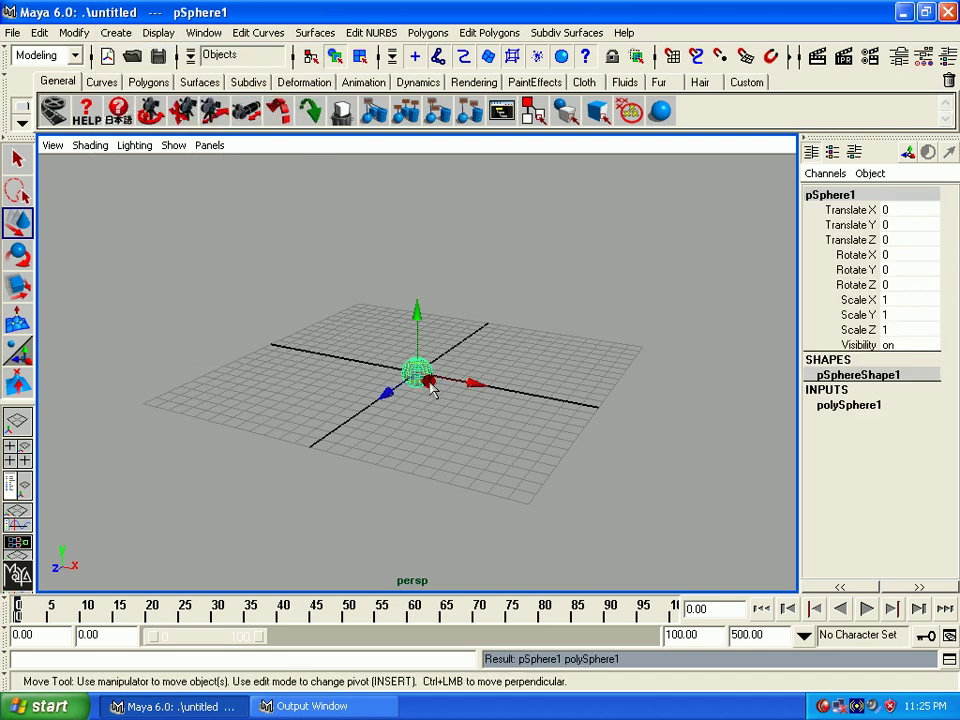
alt+drag(432, 390, 402, 413)
Step: Add a polygon cube and pull it out beside the sphere to 1.087, 0.464, -2.203
click(116, 32)
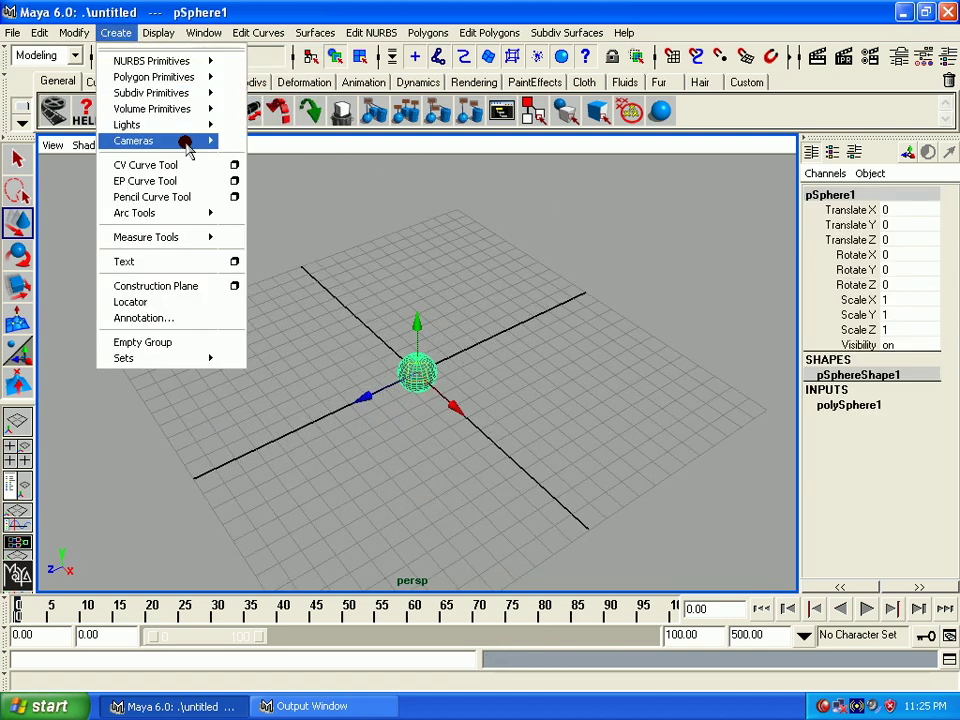
click(266, 102)
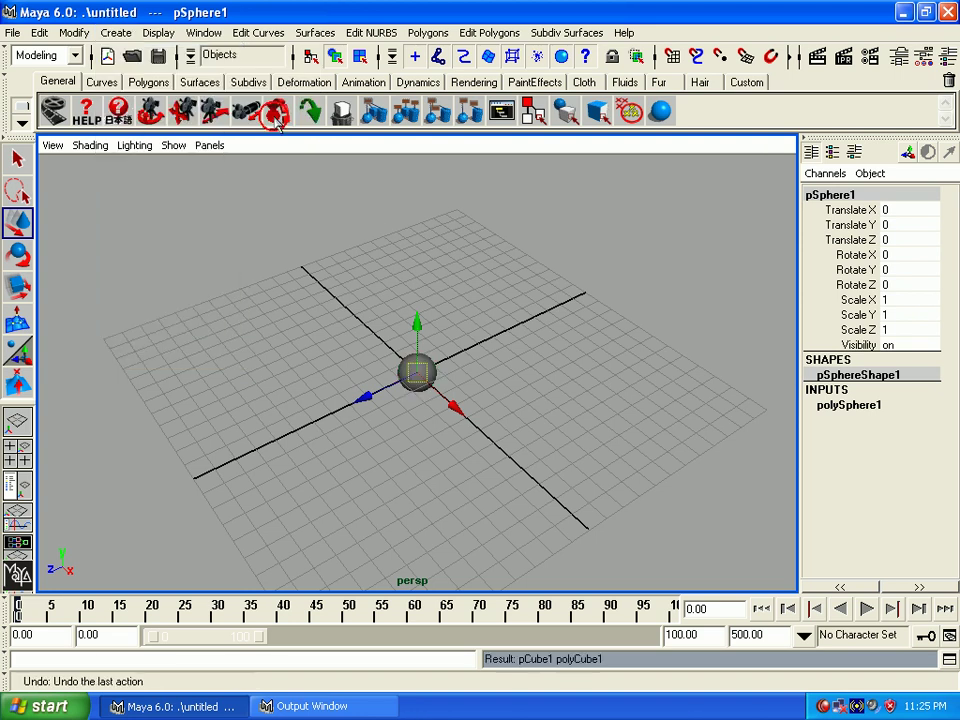
mouse_move(420, 378)
mouse_down()
mouse_move(466, 365)
mouse_move(370, 305)
mouse_up()
alt+middle_drag(470, 380, 455, 340)
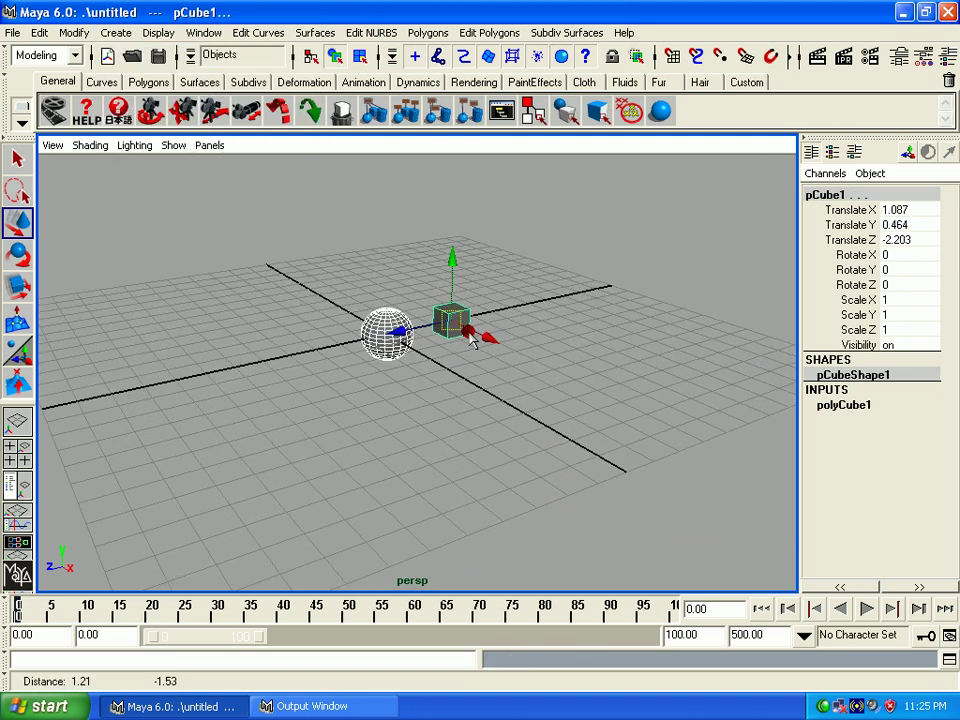
alt+right_drag(455, 340, 467, 422)
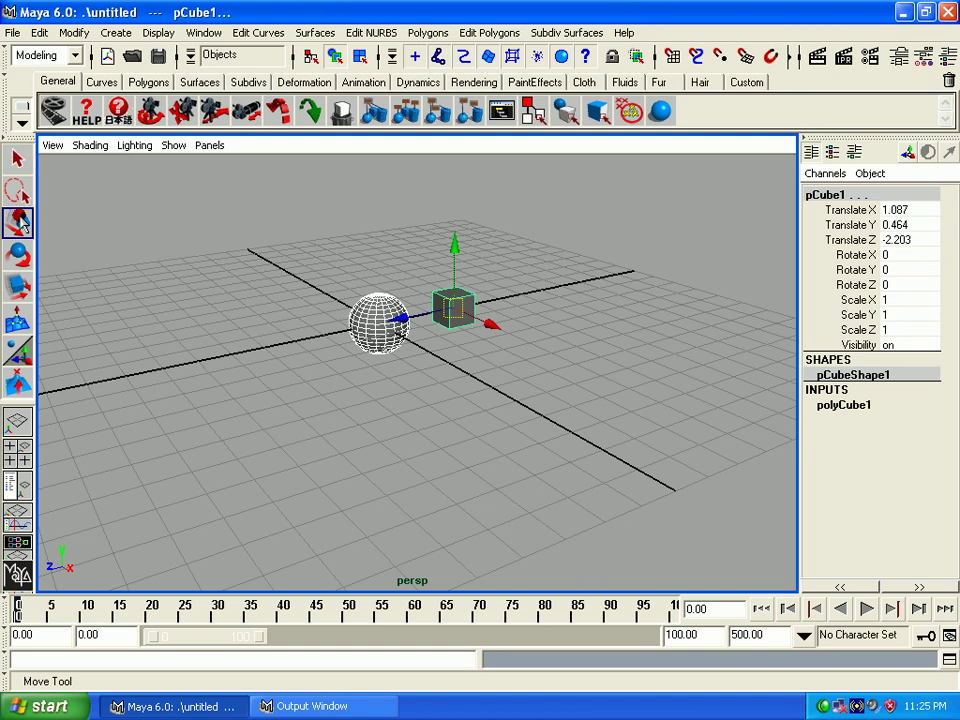
Step: Compare the Move Tool's World, Object and Local modes by sliding the cube and sphere along Z
double_click(17, 222)
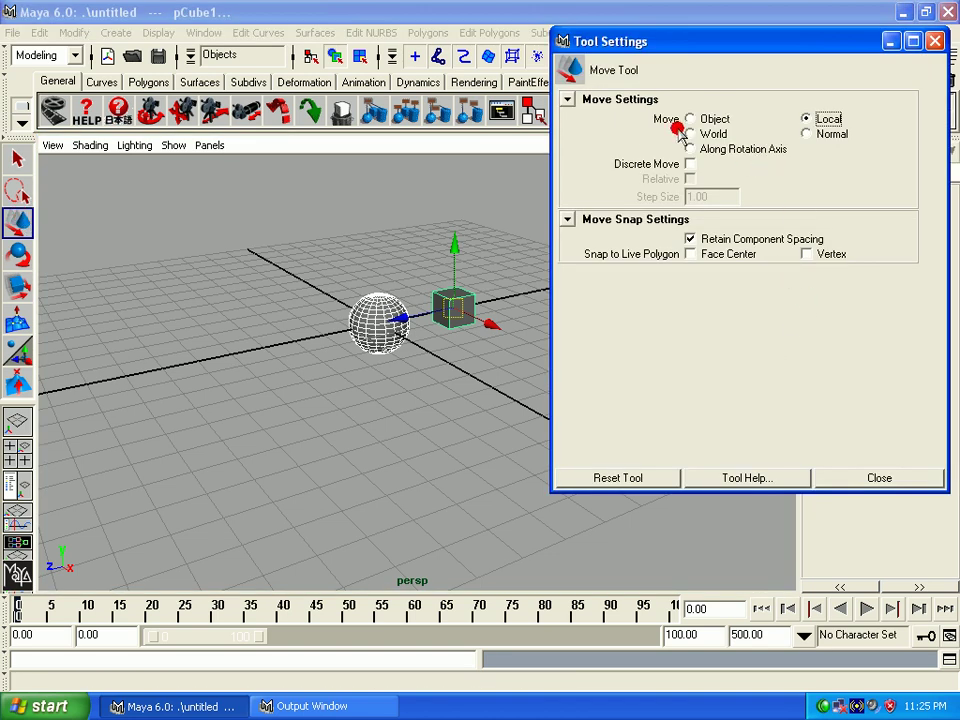
click(714, 132)
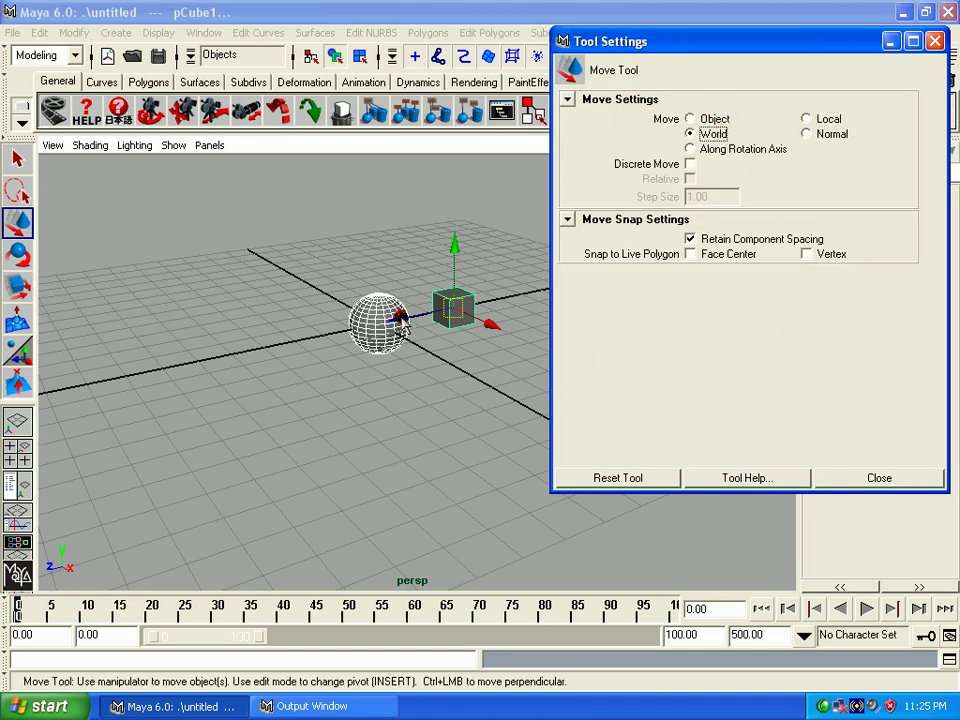
drag(398, 318, 356, 320)
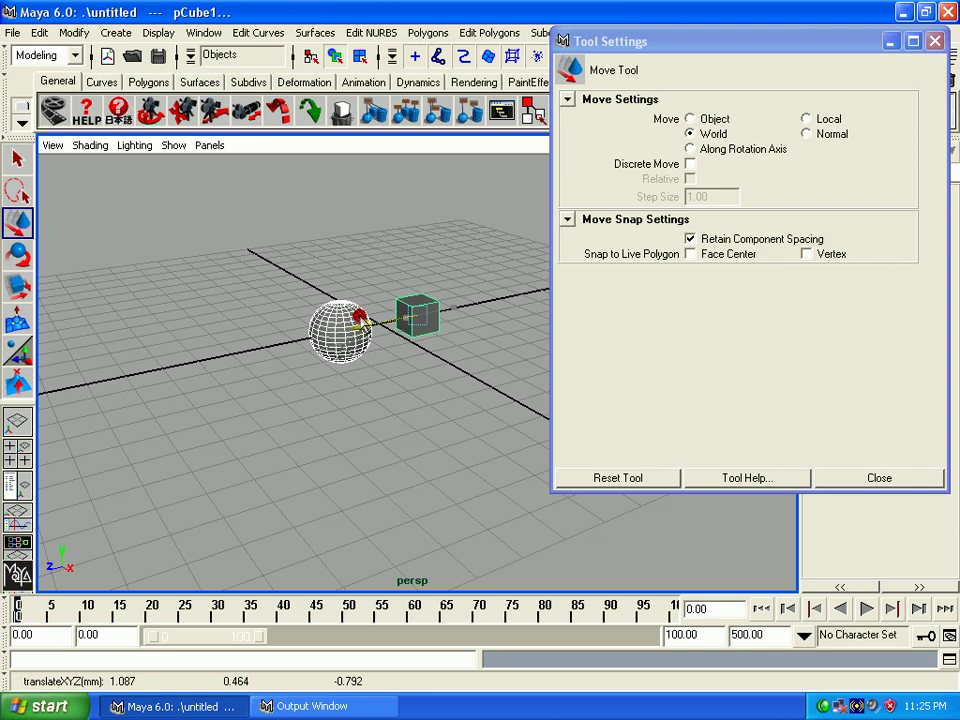
click(710, 118)
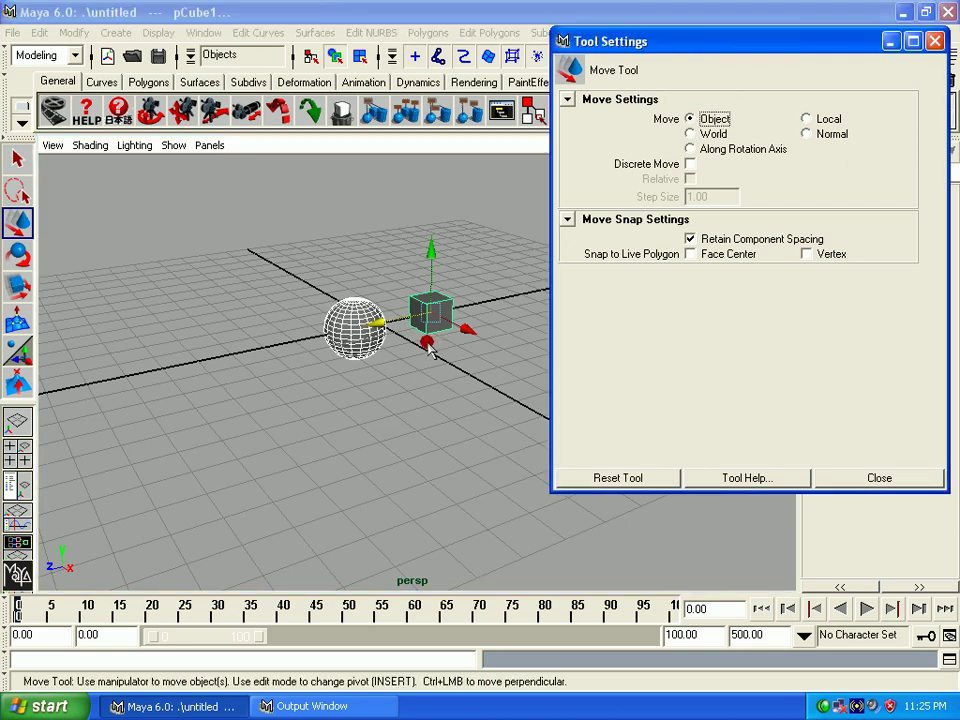
mouse_move(428, 346)
mouse_down()
mouse_move(418, 318)
mouse_move(376, 326)
mouse_move(335, 368)
mouse_up()
click(806, 118)
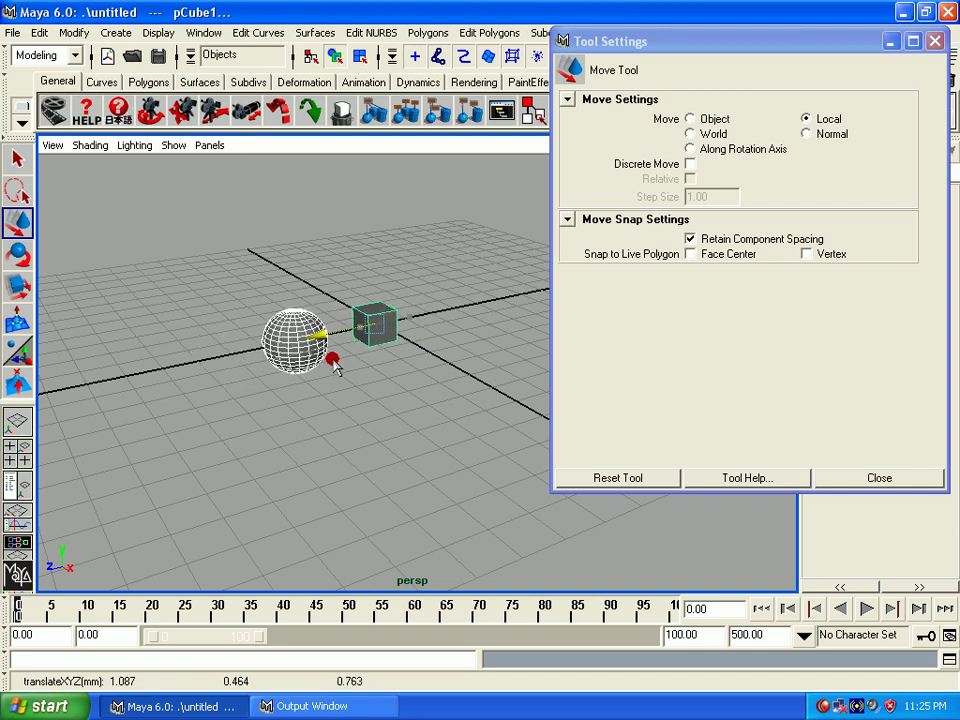
Step: Reframe the scene and set the Move Tool's axis mode to Object
scroll(339, 418, up, 3)
alt+middle_drag(339, 392, 379, 435)
mouse_move(379, 435)
alt+mouse_down()
mouse_move(439, 446)
mouse_move(392, 418)
mouse_move(356, 377)
mouse_move(338, 447)
mouse_move(391, 470)
alt+mouse_up()
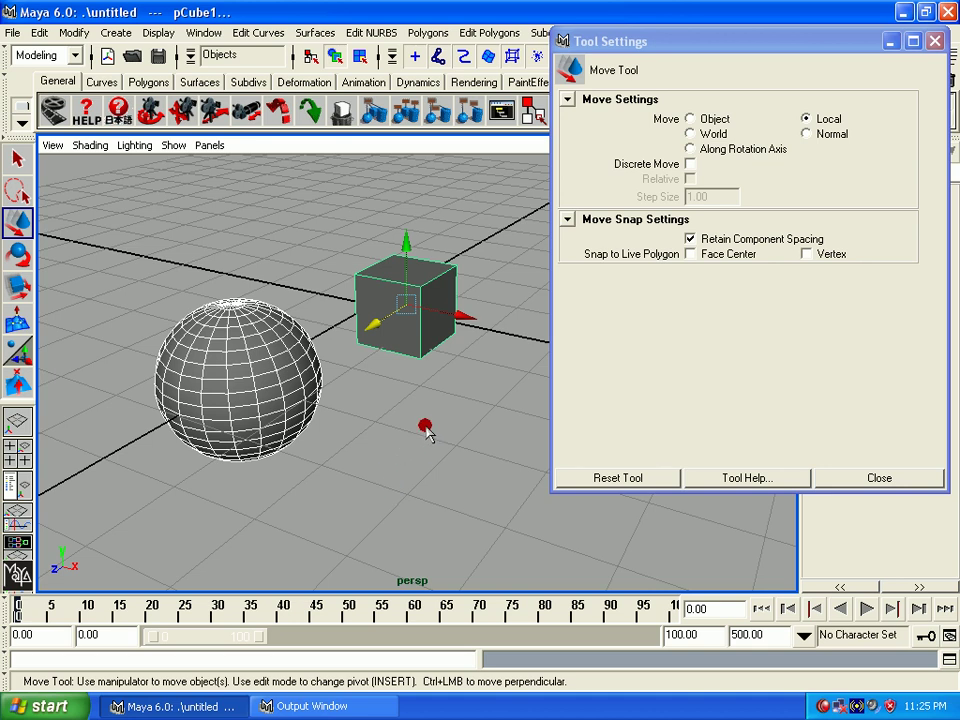
alt+right_drag(426, 428, 392, 377)
alt+drag(392, 377, 379, 439)
alt+right_drag(379, 439, 414, 378)
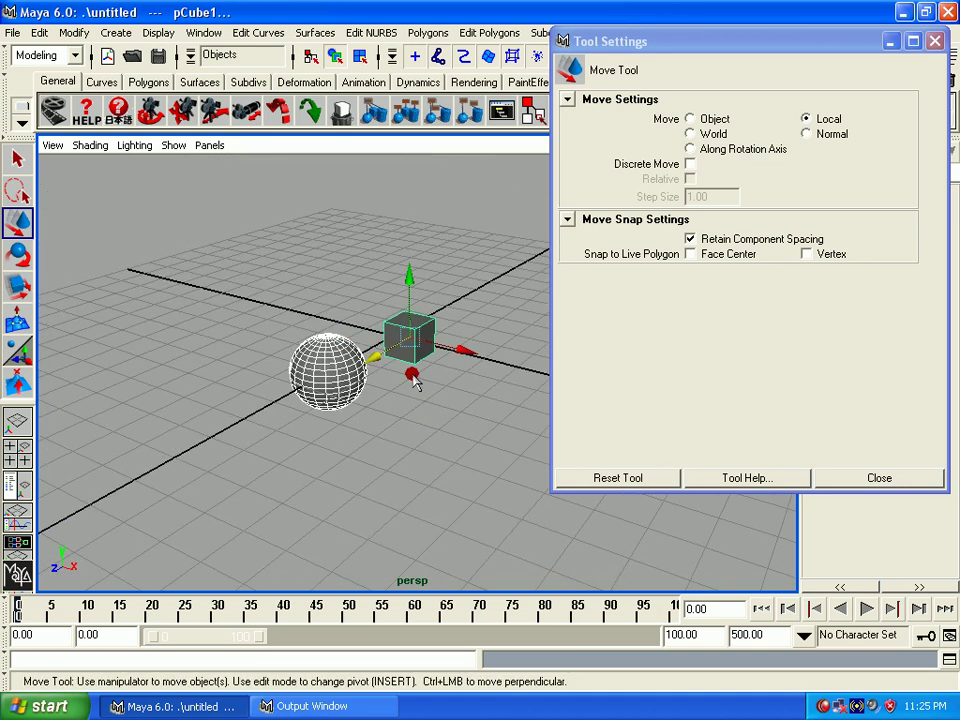
click(705, 134)
click(705, 136)
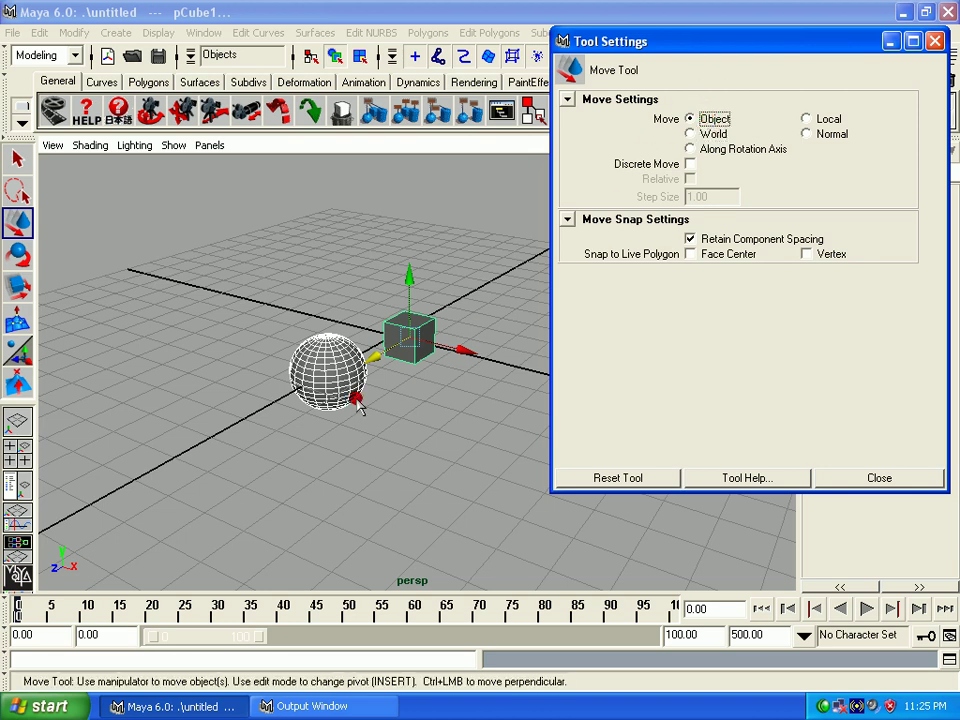
Step: Select the cube, switch to smooth shading, and rotate it about 24° around Y
click(395, 336)
key(5)
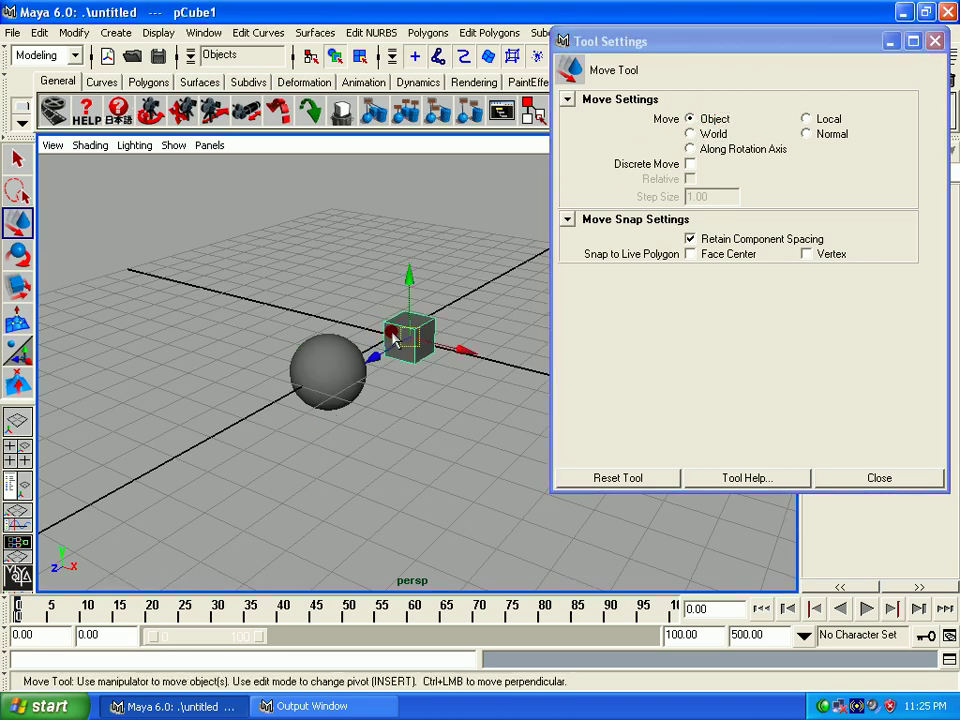
key(e)
drag(437, 380, 466, 372)
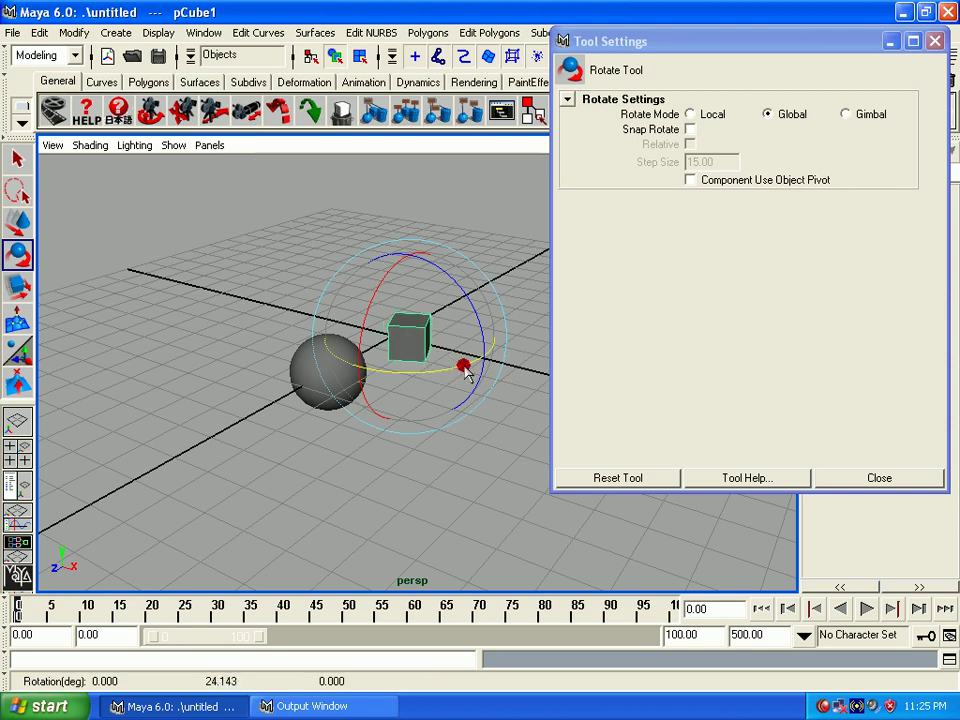
Step: Return to the Move Tool and reframe the view around the sphere and cube
key(w)
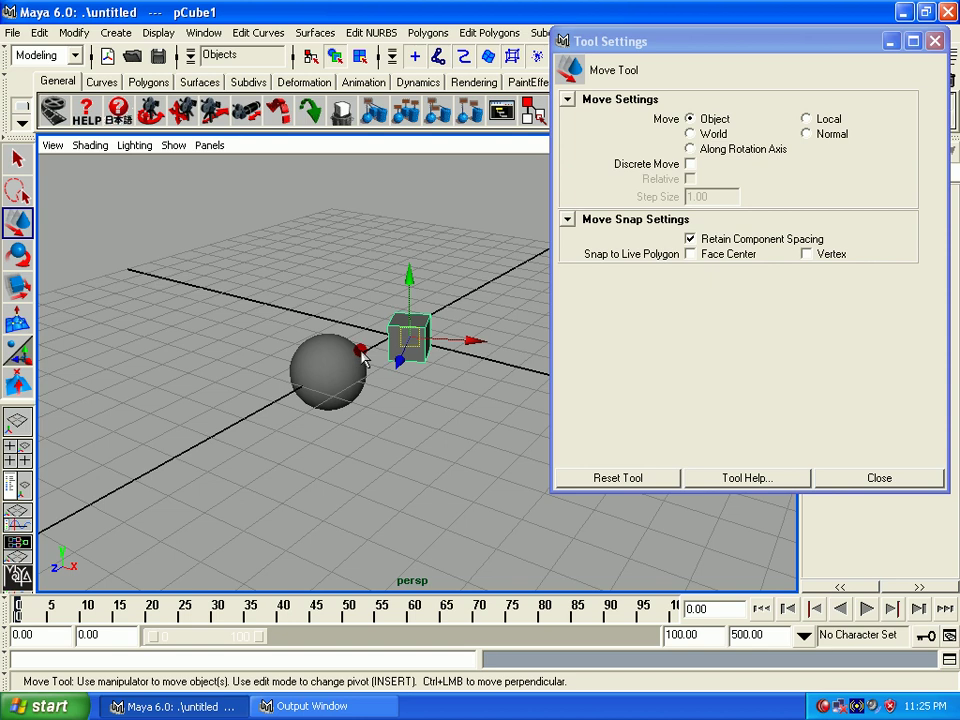
mouse_move(378, 452)
alt+mouse_down()
mouse_move(315, 418)
mouse_move(317, 398)
alt+mouse_up()
alt+middle_drag(317, 331, 300, 253)
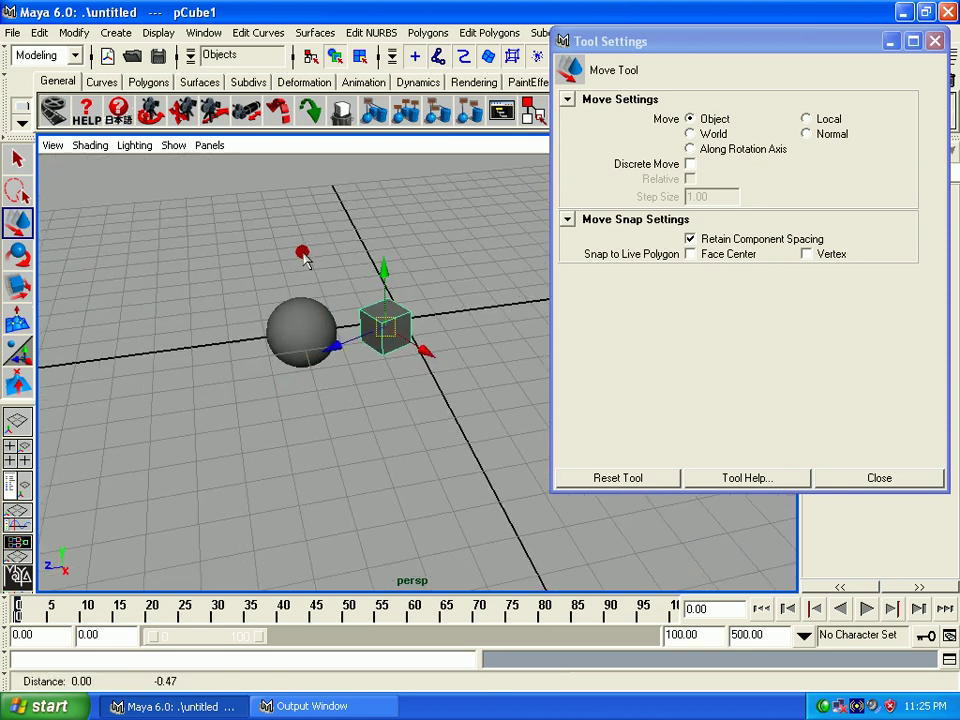
alt+right_drag(300, 253, 454, 467)
alt+middle_drag(381, 321, 481, 374)
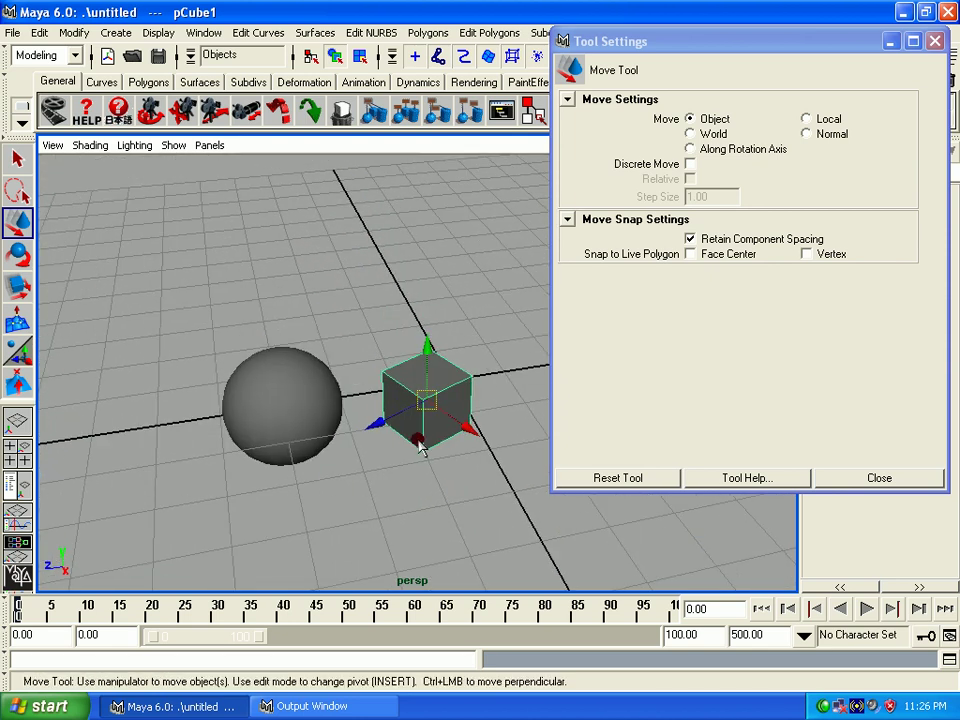
alt+right_drag(420, 447, 378, 437)
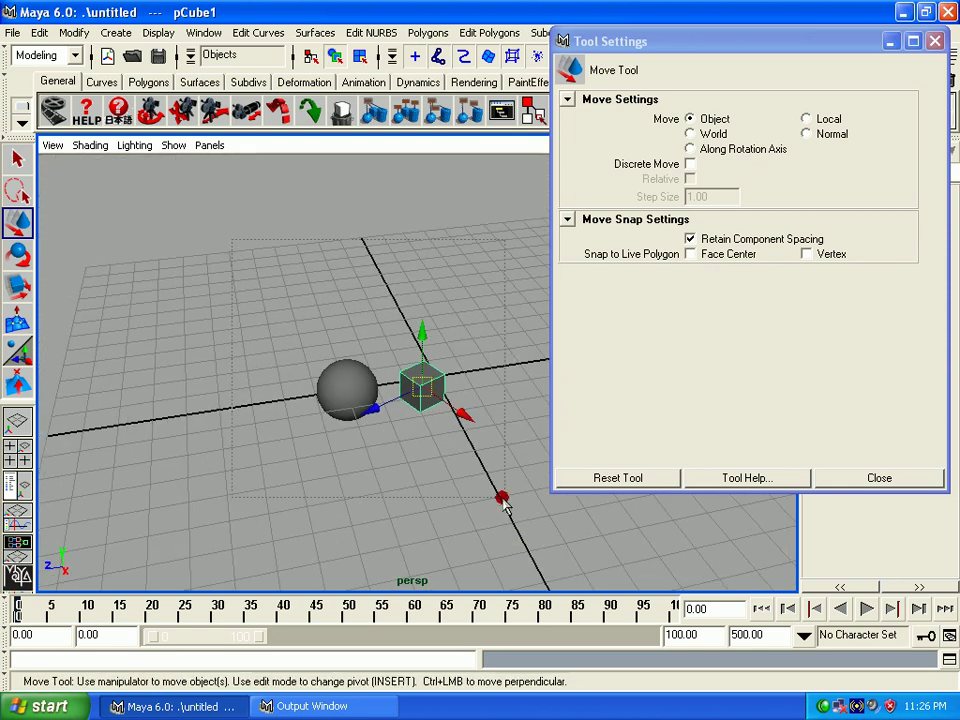
Step: Compare the sphere's and cube's move manipulators, then set the move mode to World
click(343, 390)
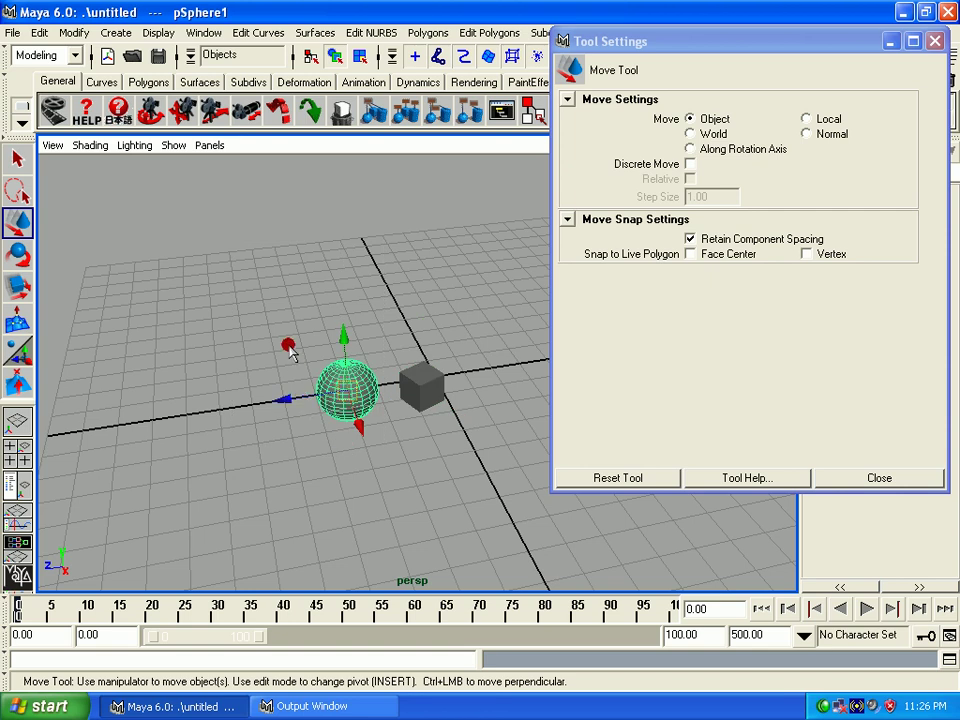
alt+middle_drag(357, 458, 353, 375)
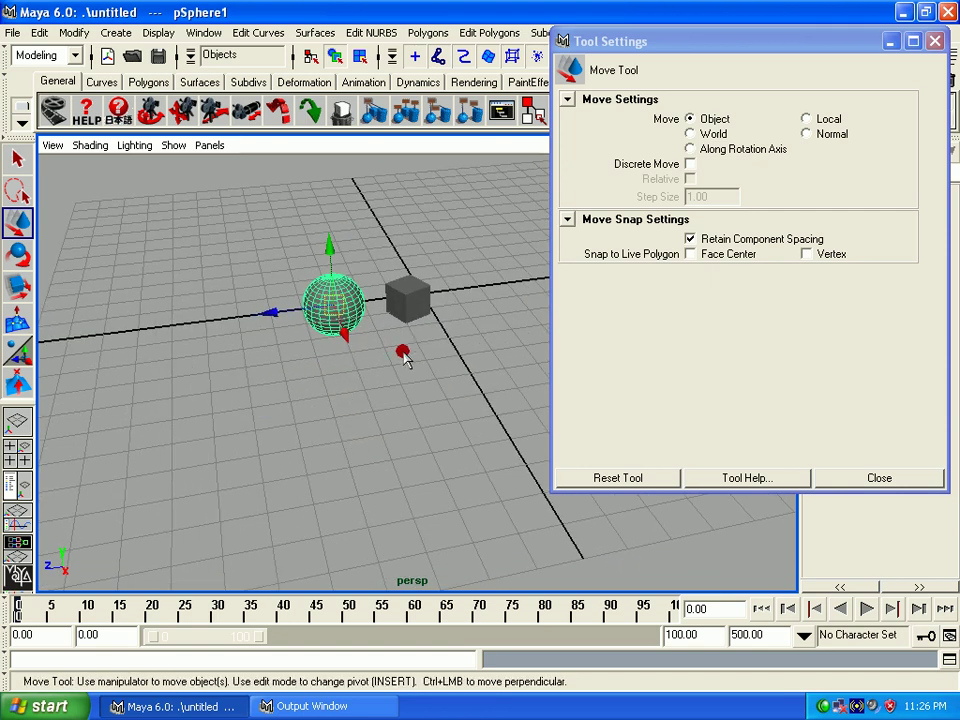
click(408, 302)
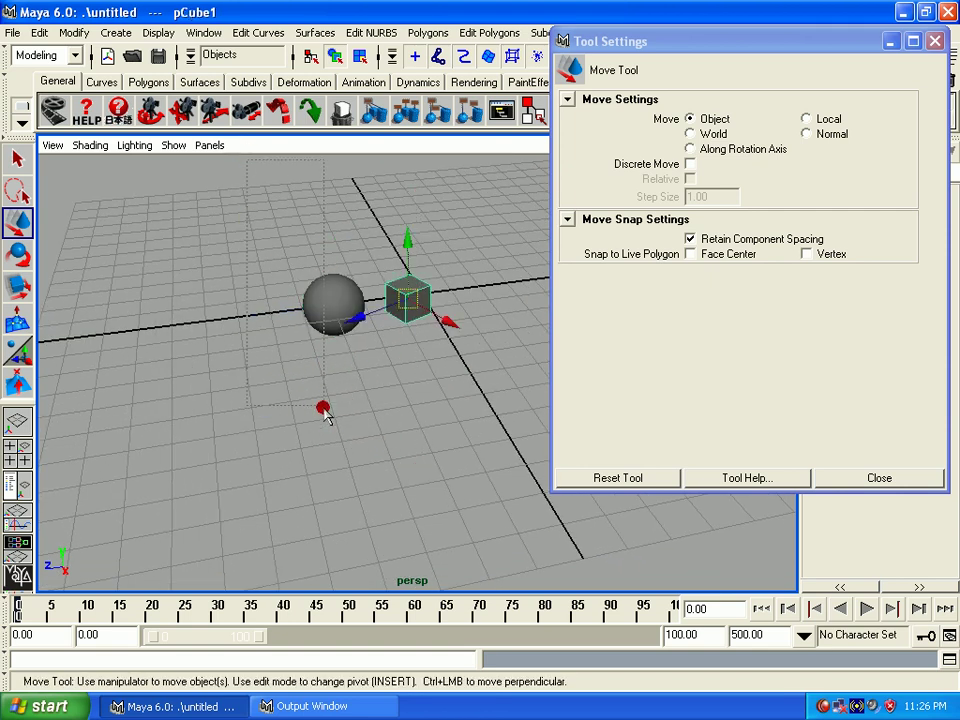
click(333, 305)
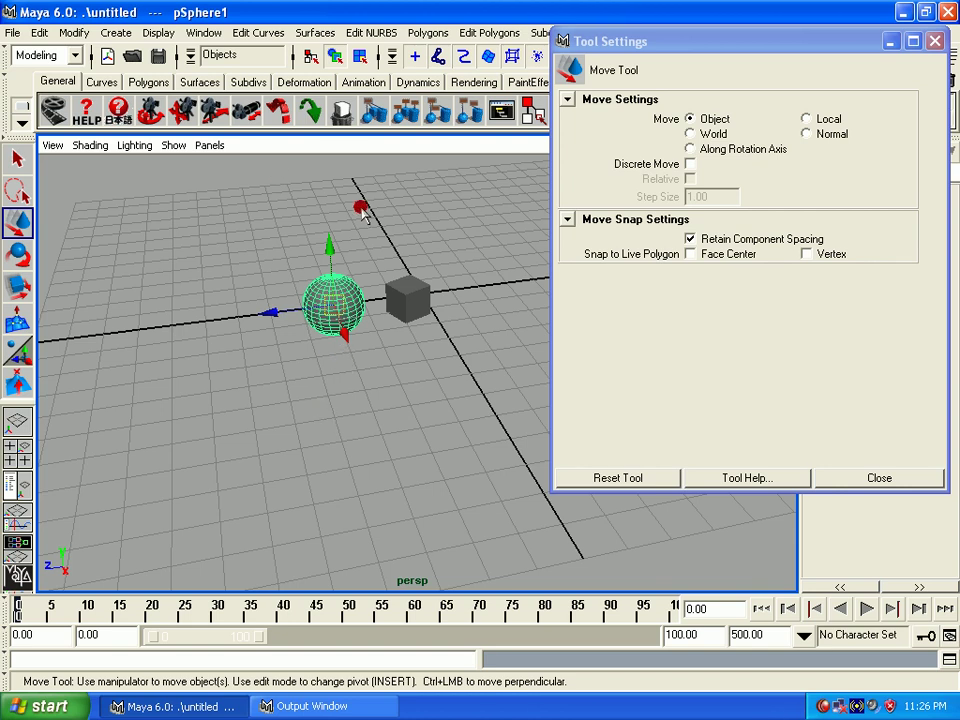
click(408, 298)
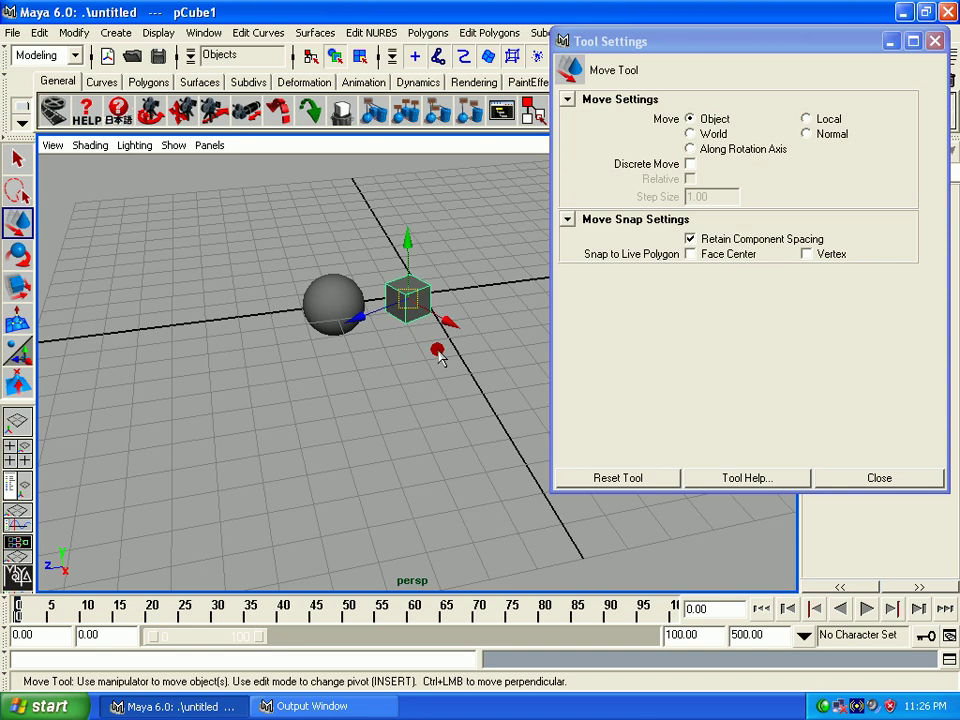
click(689, 133)
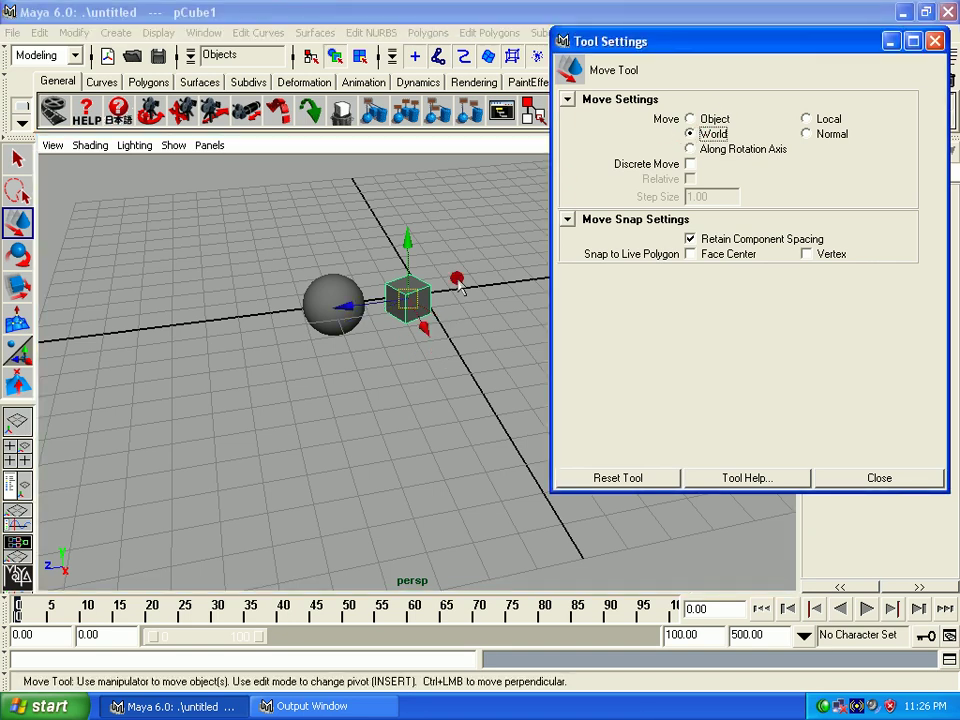
Step: Set move mode to Object and move the sphere and cube together, cube at 2.015, 0.464, 2.833
click(325, 295)
click(400, 300)
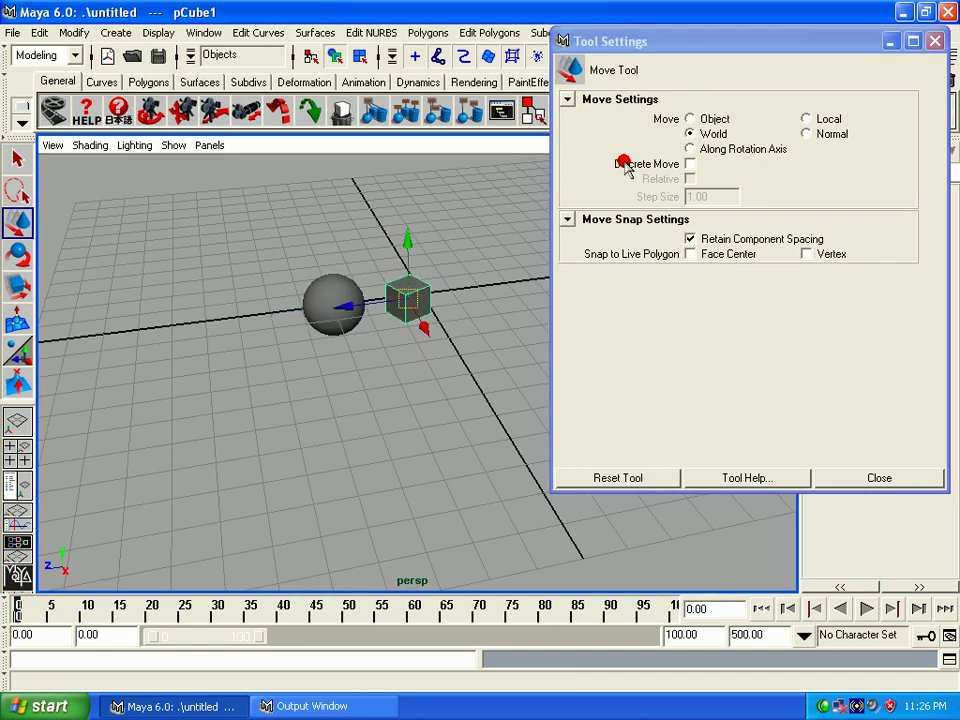
click(689, 119)
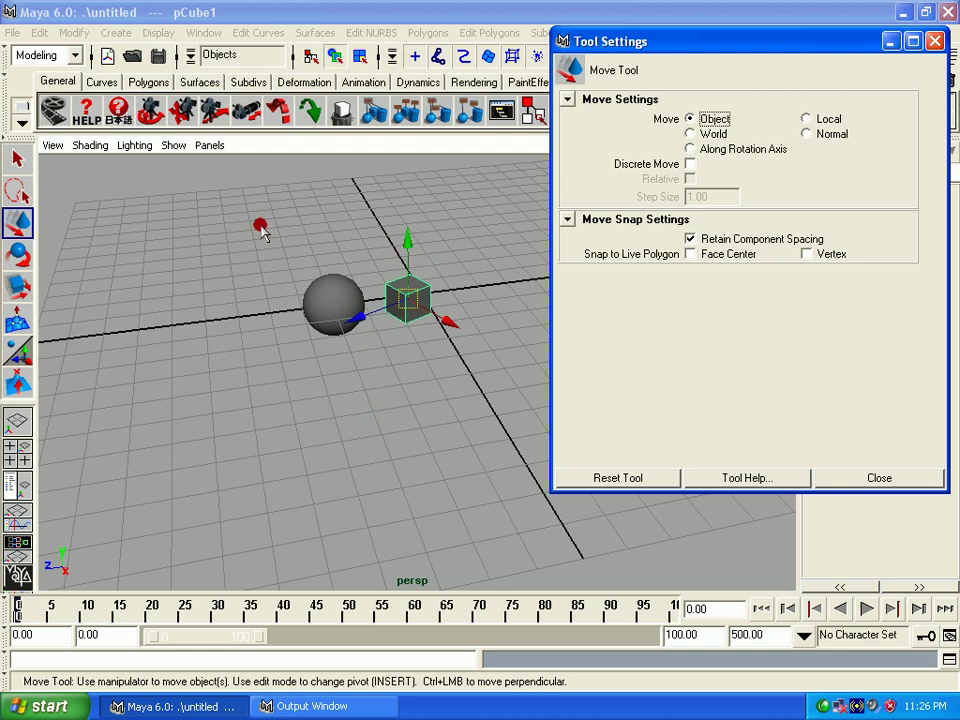
drag(260, 230, 486, 392)
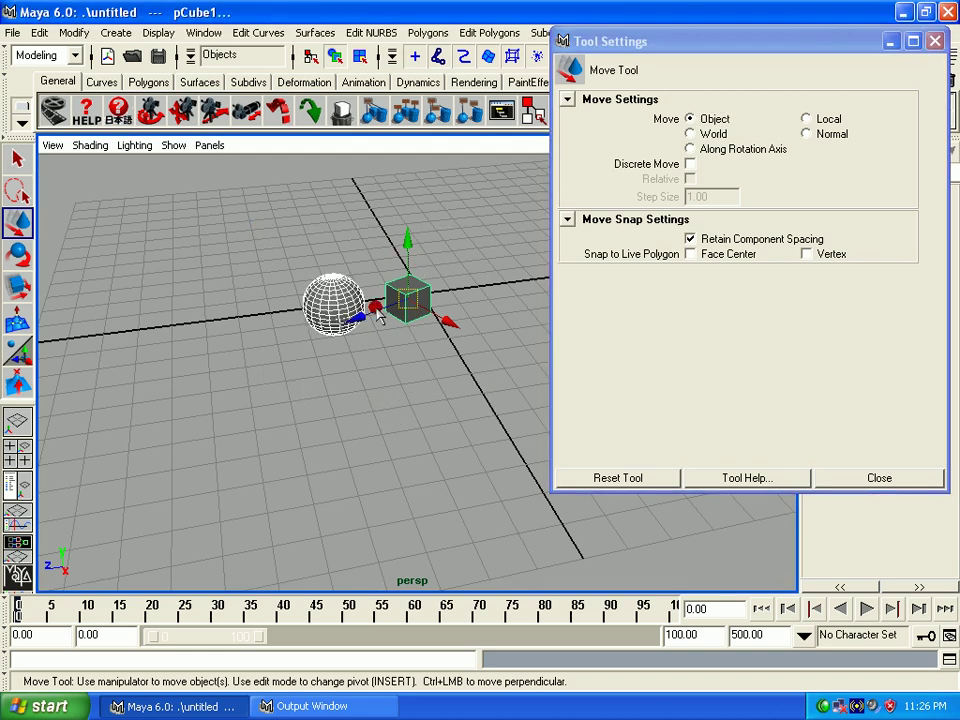
drag(352, 336, 95, 448)
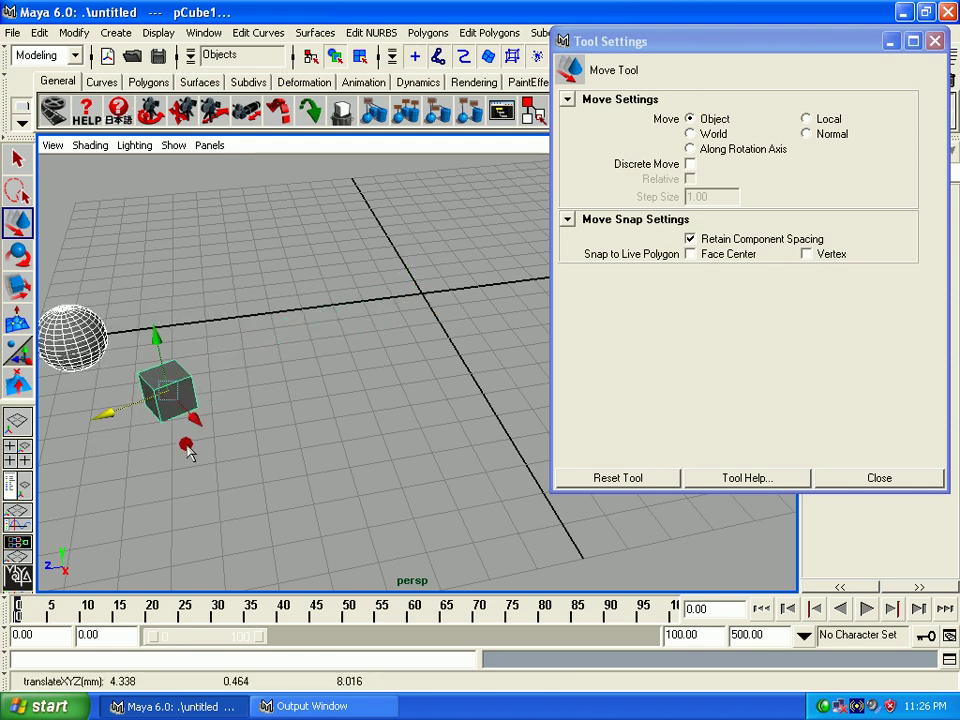
alt+right_drag(189, 446, 199, 144)
mouse_move(285, 446)
mouse_down()
mouse_move(257, 414)
mouse_move(165, 452)
mouse_move(490, 335)
mouse_move(255, 448)
mouse_move(444, 354)
mouse_move(369, 401)
mouse_move(341, 372)
mouse_up()
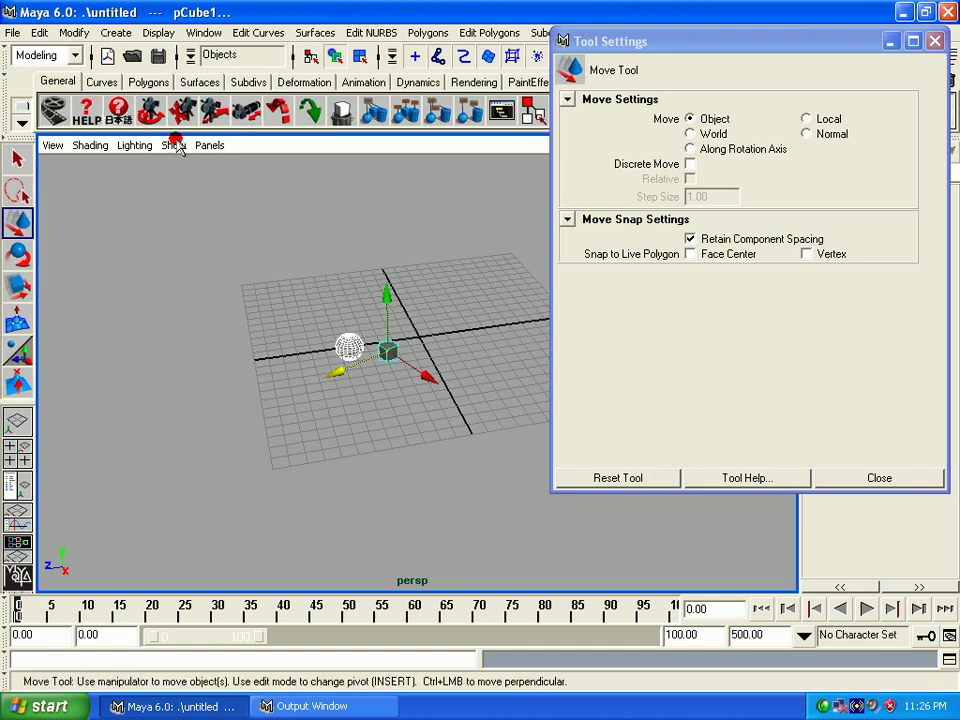
Step: Undo the soft modification, set move mode to Local, and slide the cube along Z
key(ctrl+z)
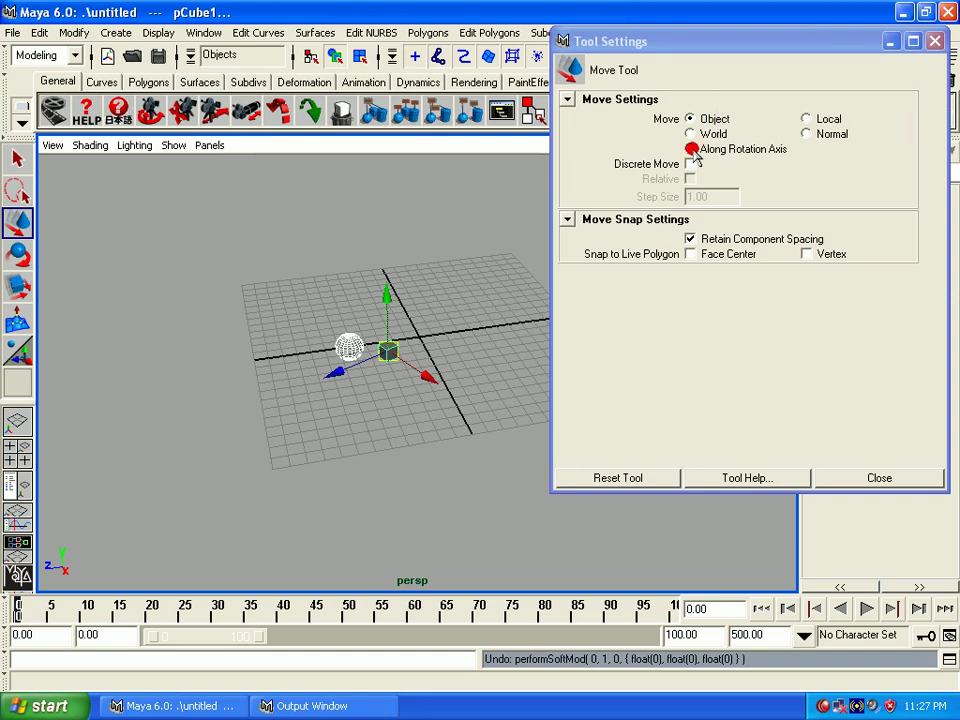
click(816, 118)
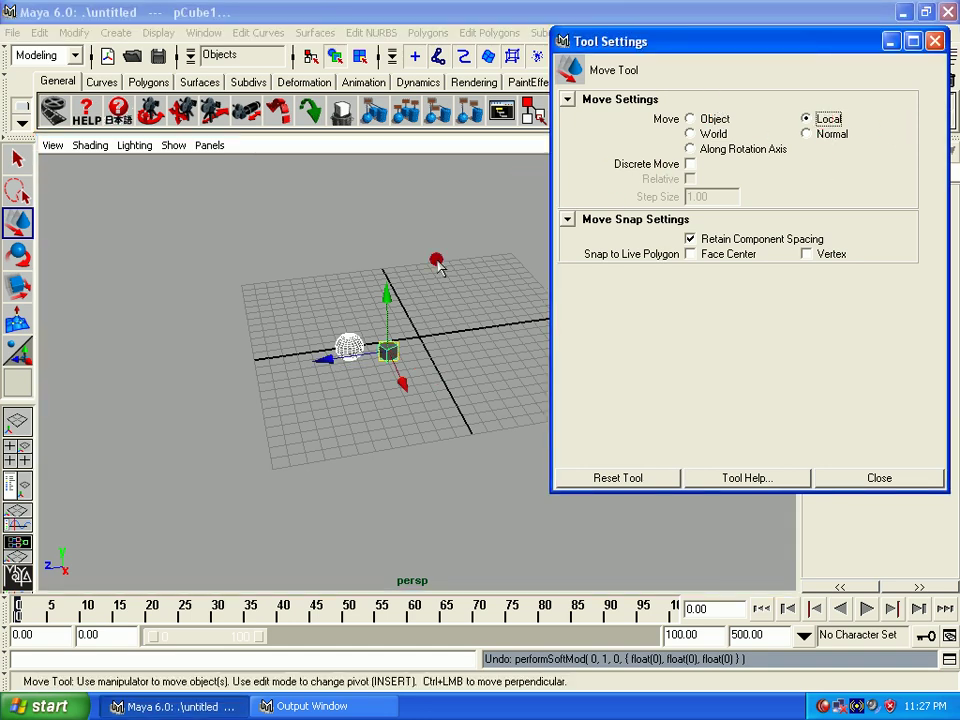
mouse_move(333, 366)
mouse_down()
mouse_move(352, 378)
mouse_move(383, 357)
mouse_up()
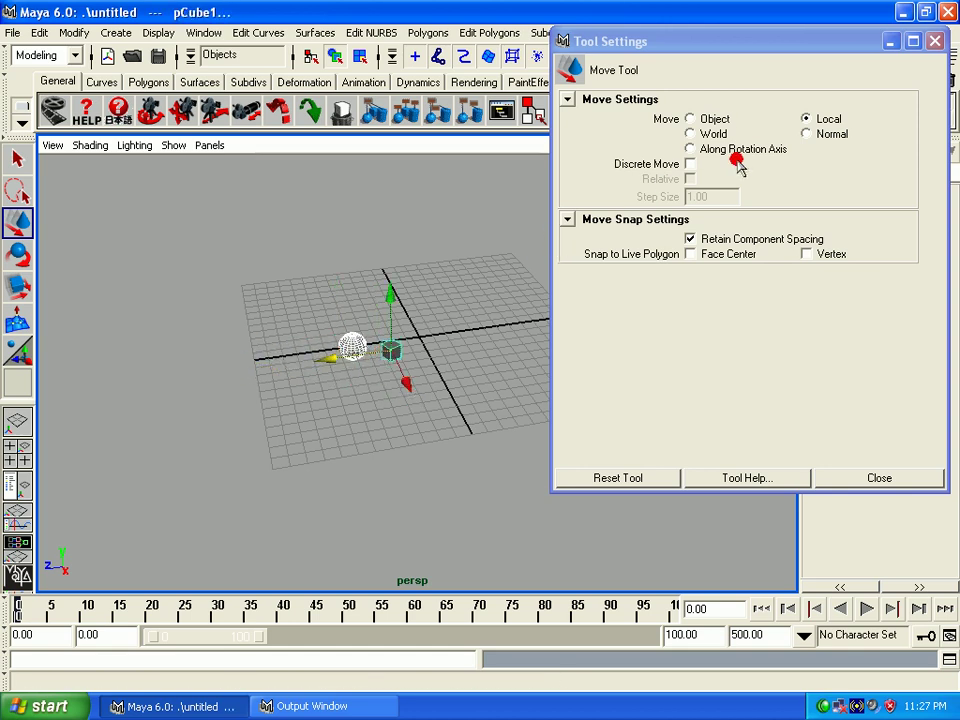
click(328, 364)
mouse_move(328, 364)
mouse_down()
mouse_move(193, 413)
mouse_move(450, 336)
mouse_move(257, 358)
mouse_move(350, 346)
mouse_move(546, 439)
mouse_up()
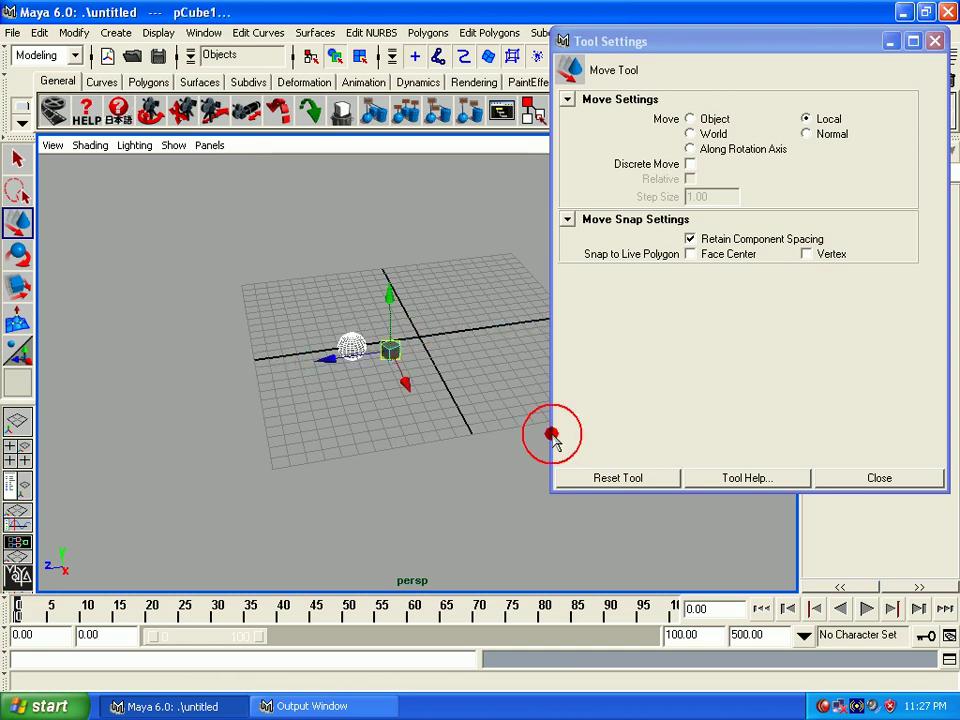
Step: Delete the cube and sphere, create a new polygon cube, and frame it
key(Delete)
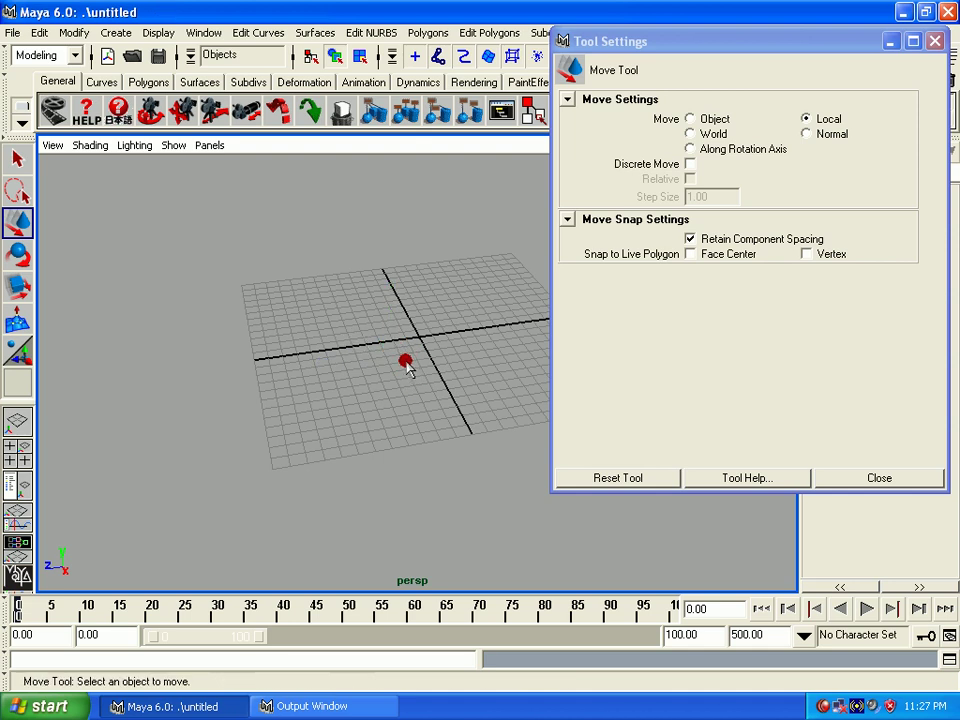
click(118, 32)
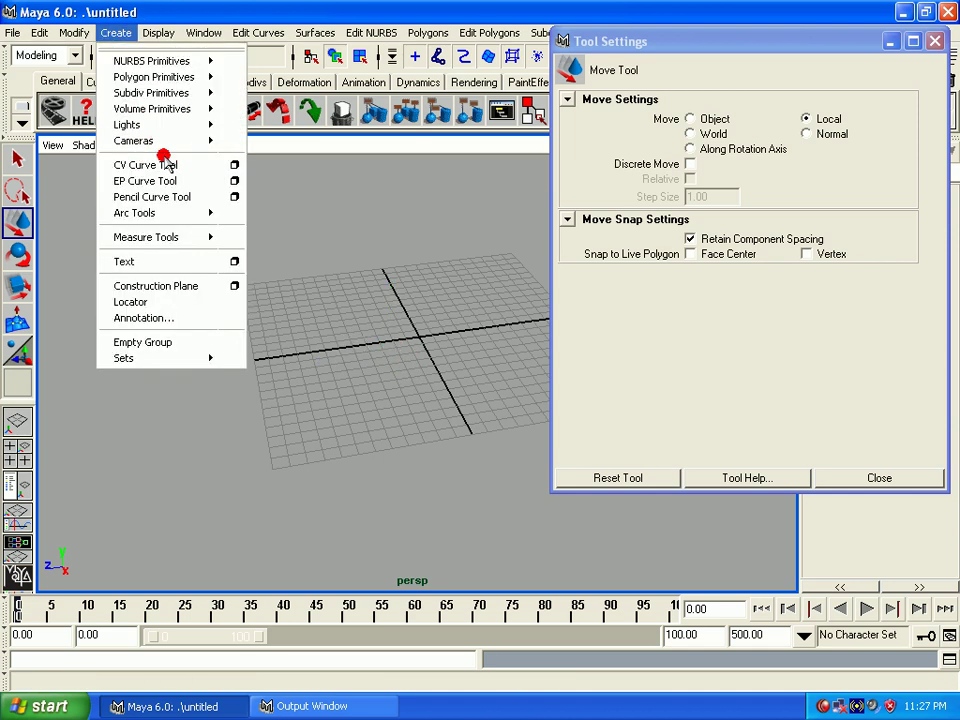
mouse_move(153, 77)
click(272, 99)
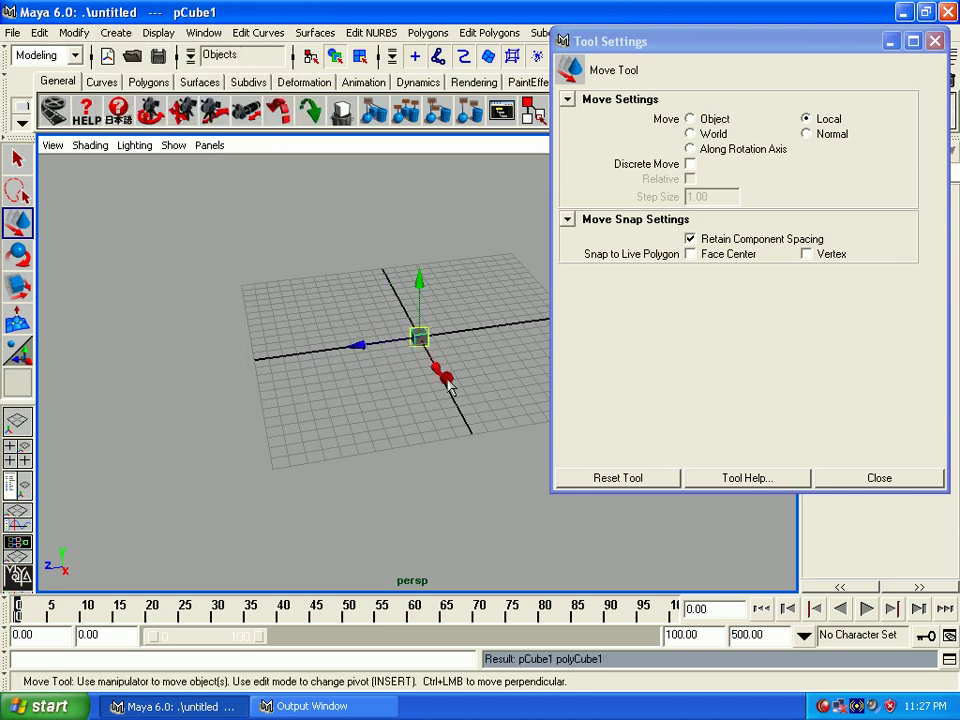
alt+drag(345, 372, 369, 364)
alt+right_drag(369, 364, 463, 574)
mouse_move(463, 574)
alt+middle_down()
mouse_move(401, 420)
mouse_move(466, 402)
alt+middle_up()
mouse_move(465, 402)
alt+mouse_down()
mouse_move(390, 369)
mouse_move(446, 364)
mouse_move(394, 364)
alt+mouse_up()
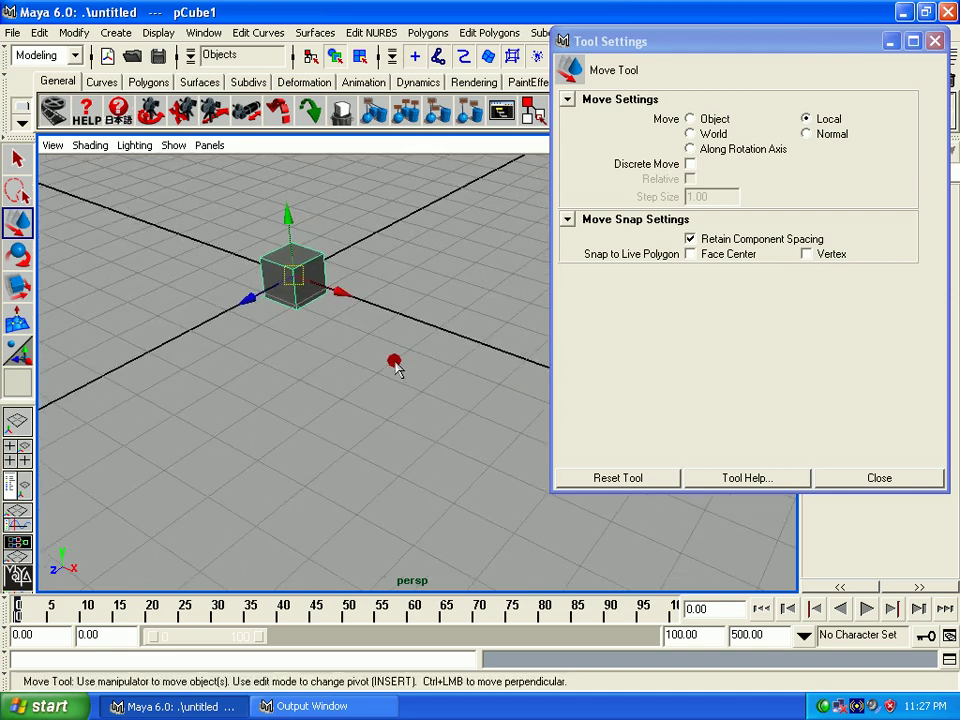
Step: Enable Discrete Move with step size 1.00 and step the cube along X in whole units
click(691, 165)
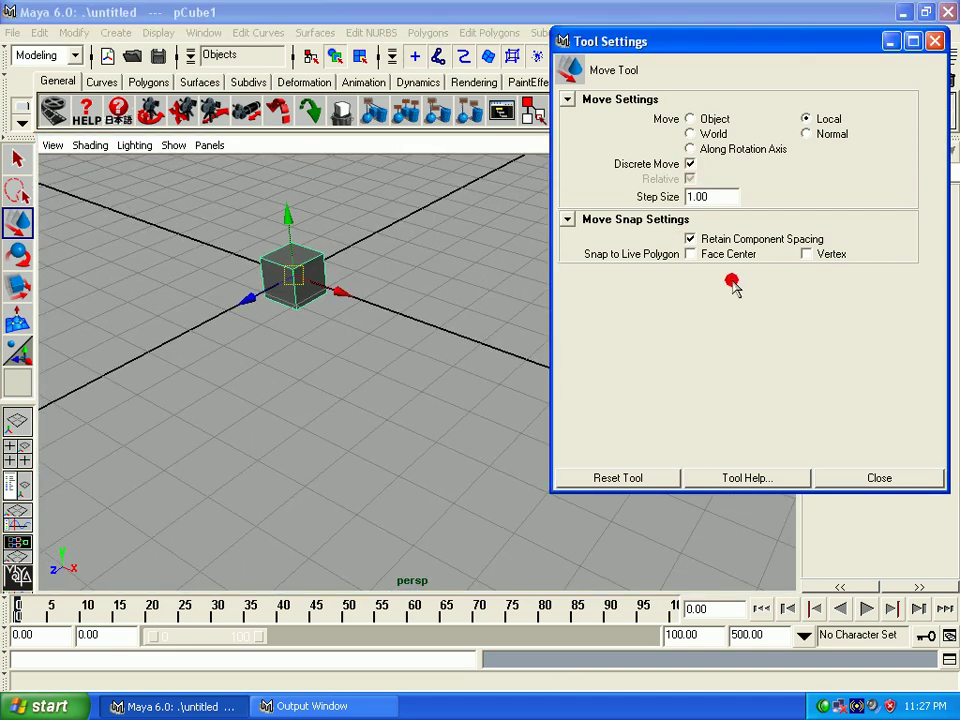
mouse_move(745, 197)
mouse_down()
mouse_move(603, 193)
mouse_move(617, 201)
mouse_up()
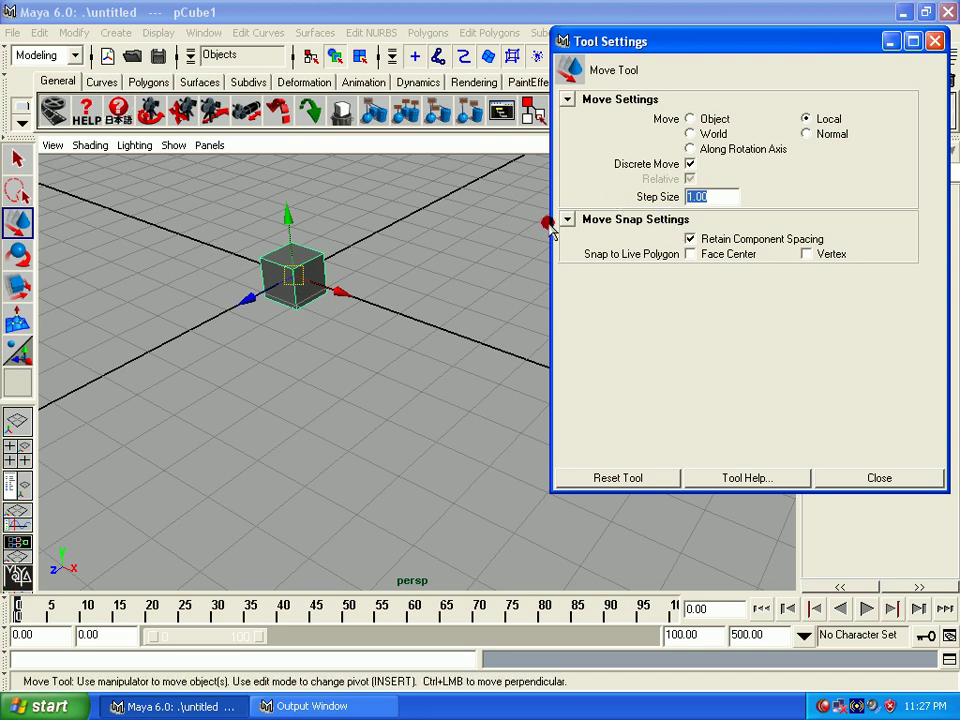
click(453, 250)
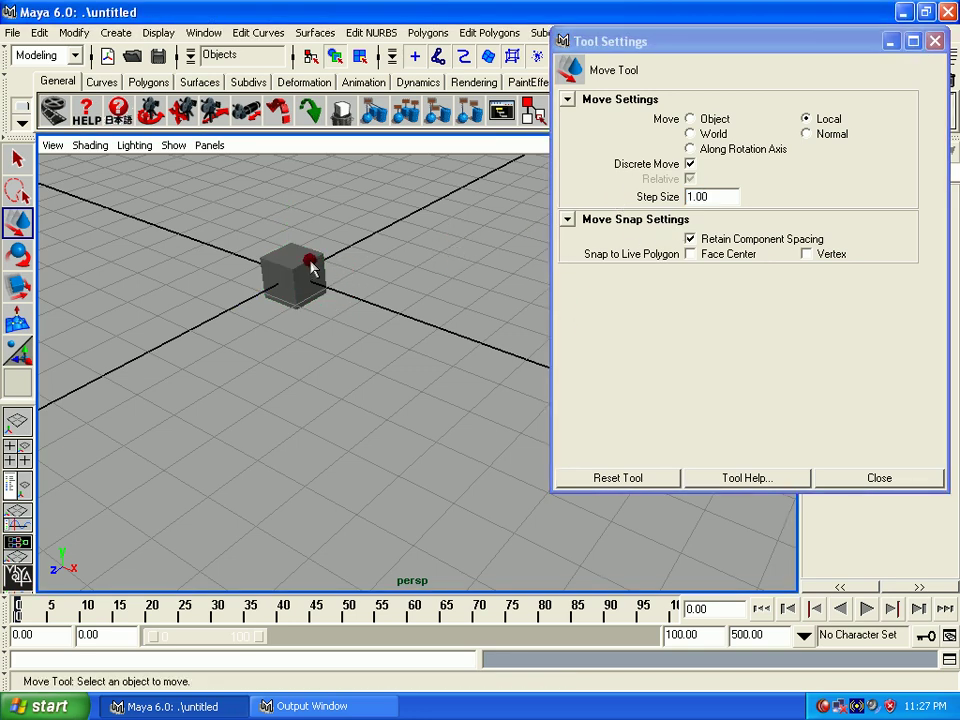
click(305, 280)
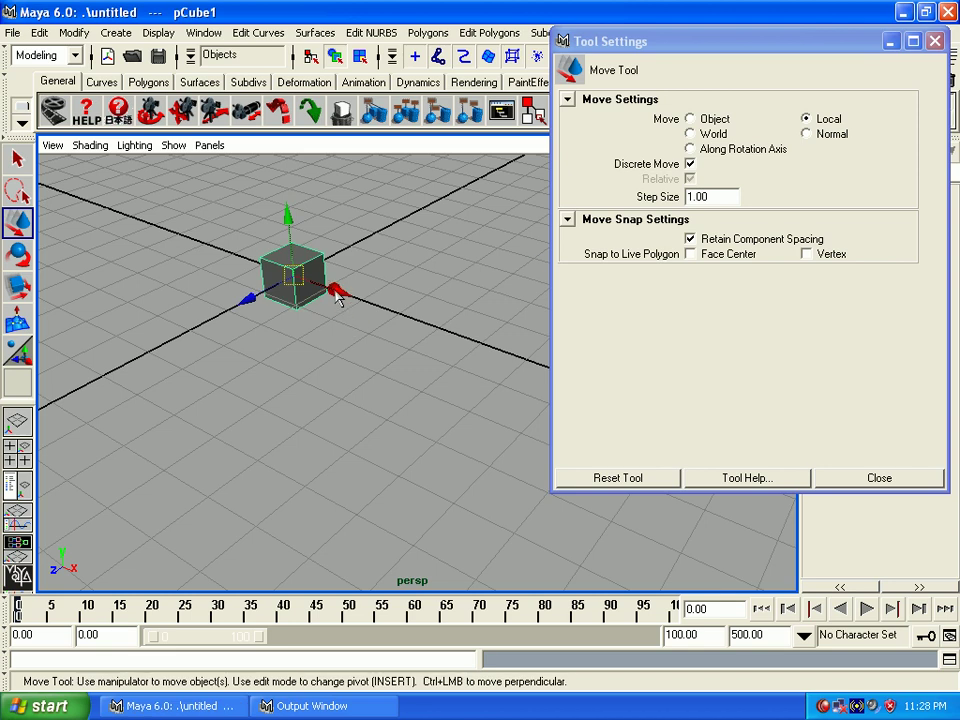
drag(338, 297, 420, 334)
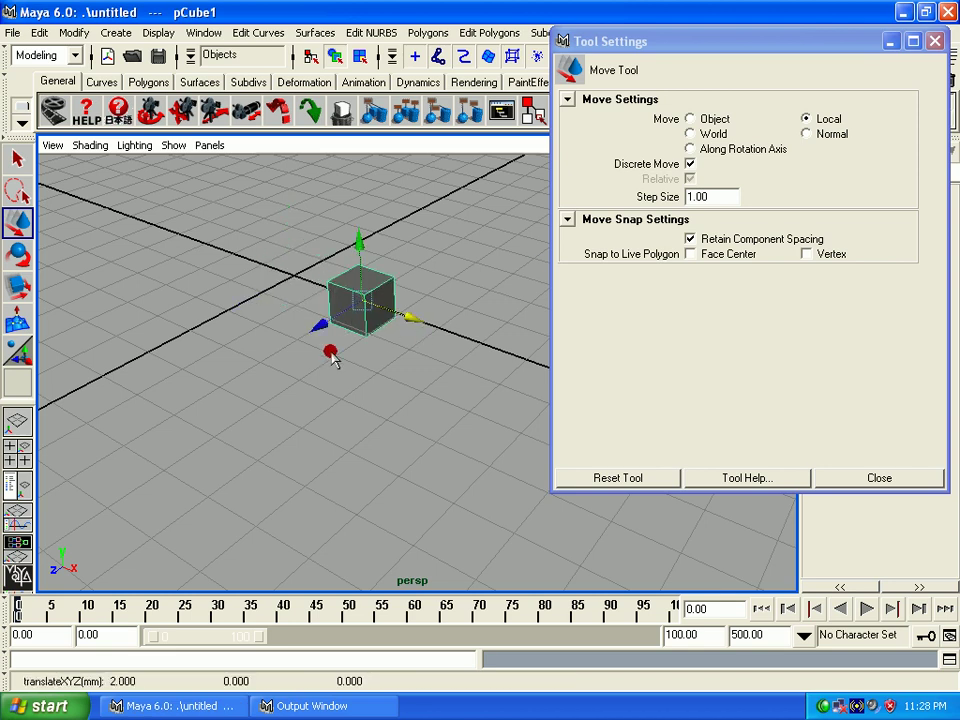
alt+drag(333, 358, 318, 412)
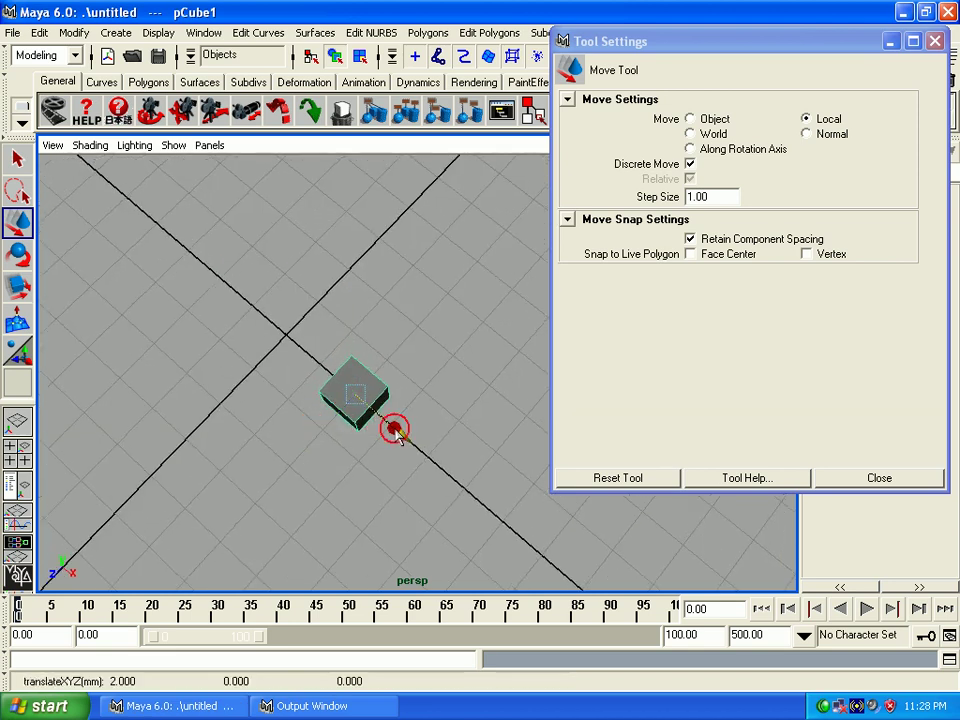
mouse_move(396, 431)
mouse_down()
mouse_move(377, 417)
mouse_move(408, 456)
mouse_move(336, 394)
mouse_move(392, 439)
mouse_move(343, 400)
mouse_up()
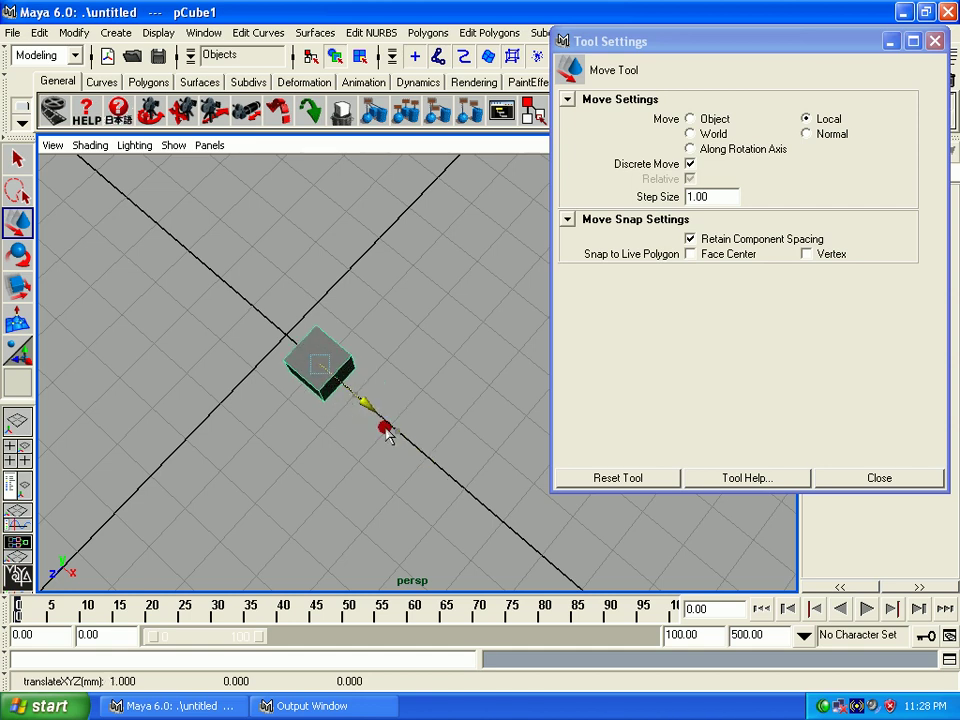
mouse_move(386, 429)
mouse_down()
mouse_move(349, 396)
mouse_move(402, 441)
mouse_move(336, 390)
mouse_move(437, 461)
mouse_move(199, 313)
mouse_move(418, 461)
mouse_move(261, 326)
mouse_move(352, 405)
mouse_up()
Step: Change the step size to 2.00 and move the cube along X in 2-unit steps
click(702, 219)
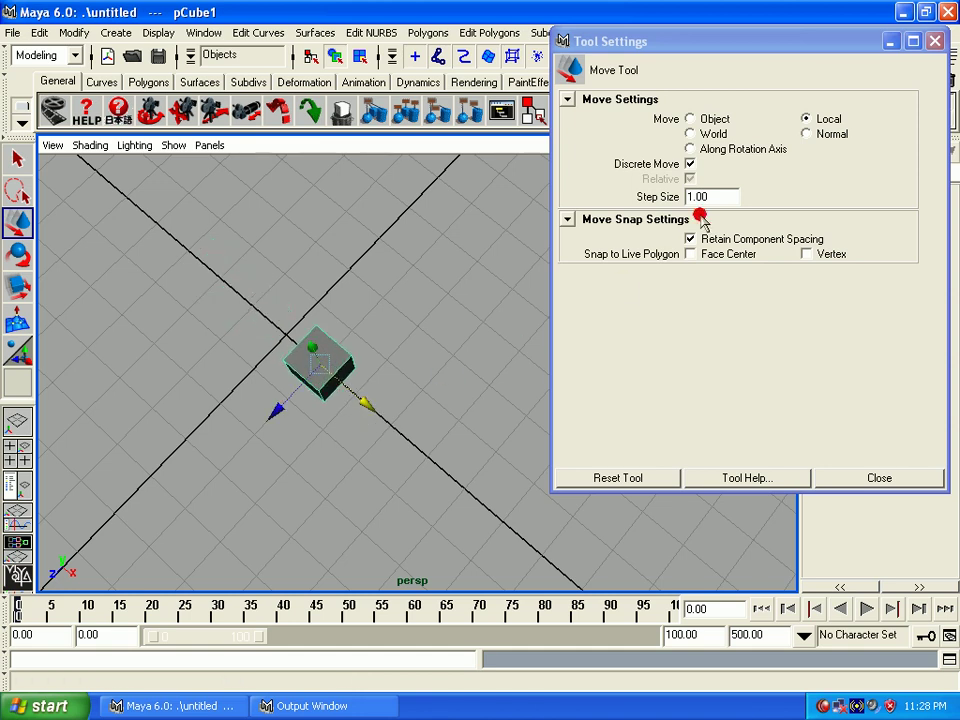
double_click(719, 197)
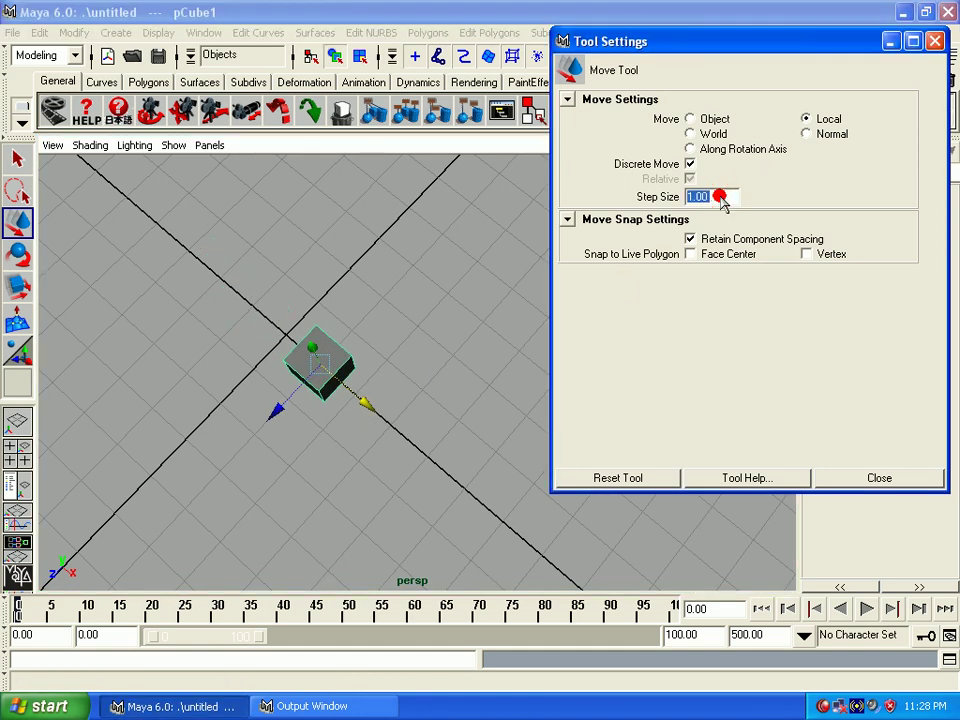
text(2)
mouse_move(356, 398)
mouse_down()
mouse_move(189, 339)
mouse_move(352, 390)
mouse_move(180, 317)
mouse_up()
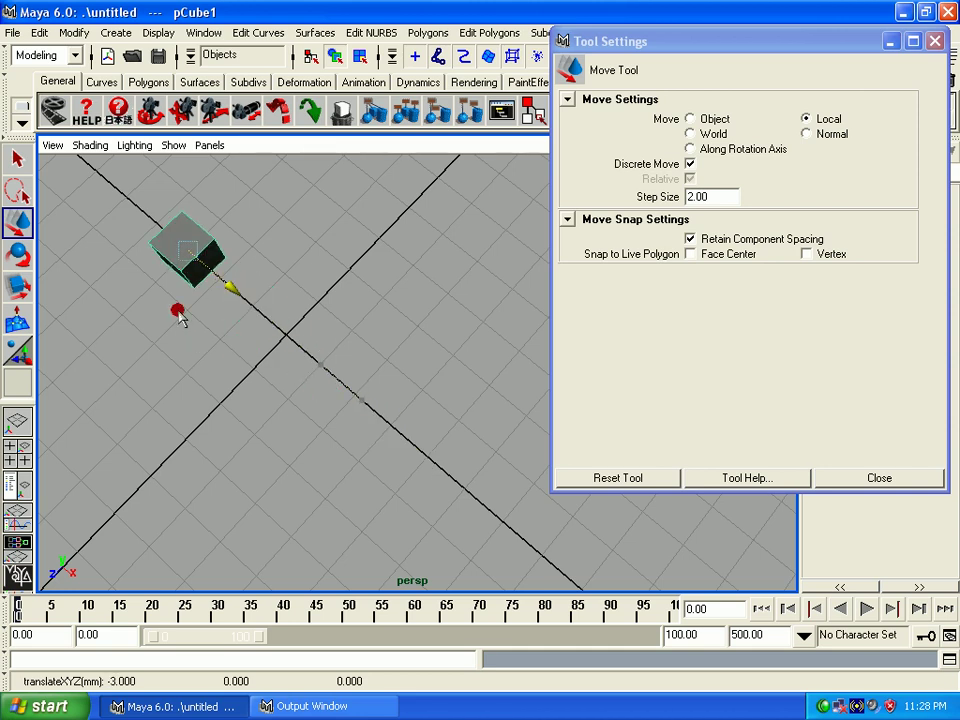
mouse_move(318, 350)
mouse_down()
mouse_move(456, 386)
mouse_move(296, 347)
mouse_up()
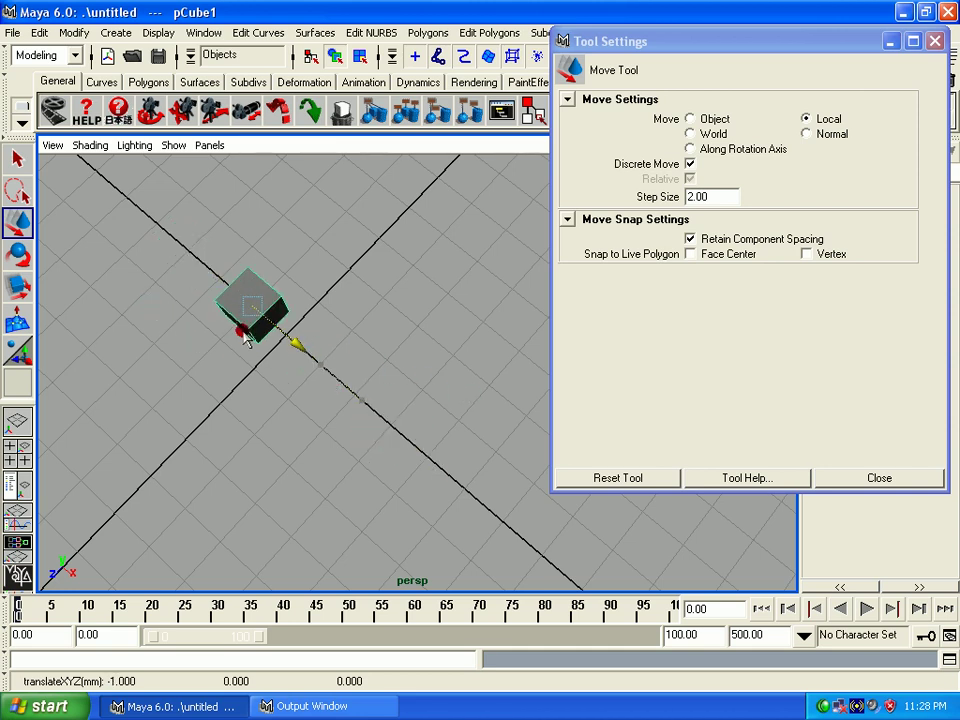
Step: Turn off Discrete Move, reset the Move Tool to defaults, and slide the cube to -1.009, 0, -0.412
click(689, 239)
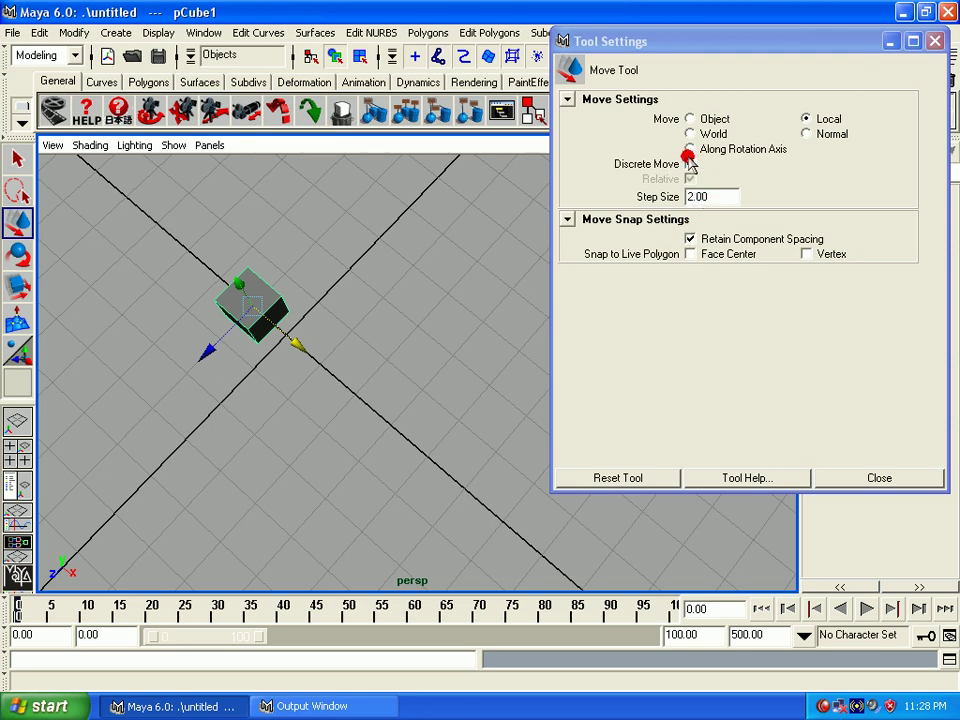
click(689, 164)
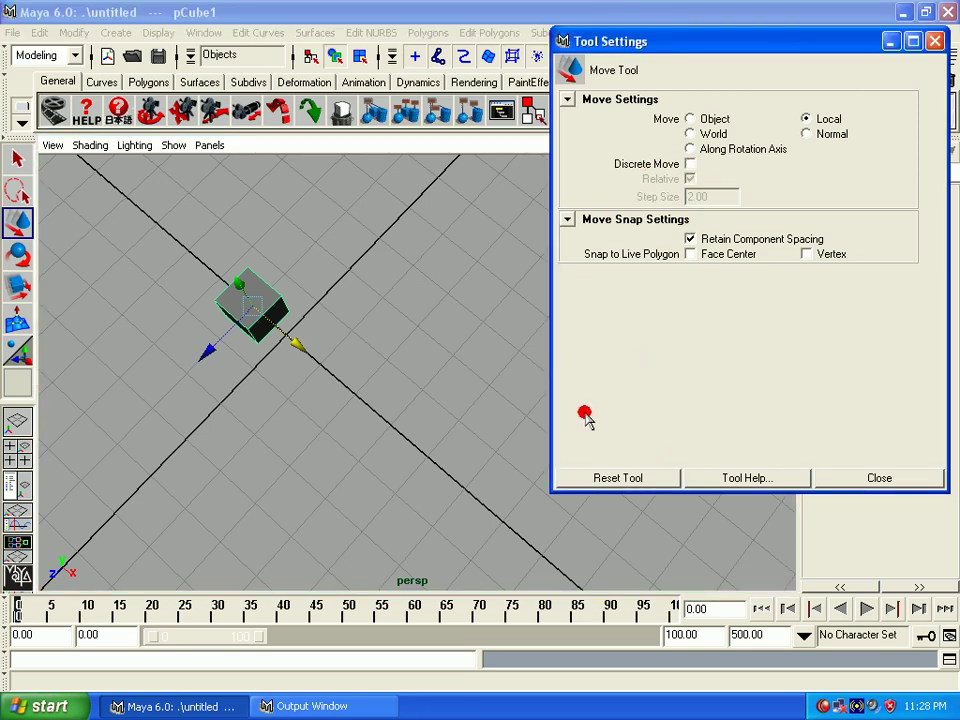
click(617, 477)
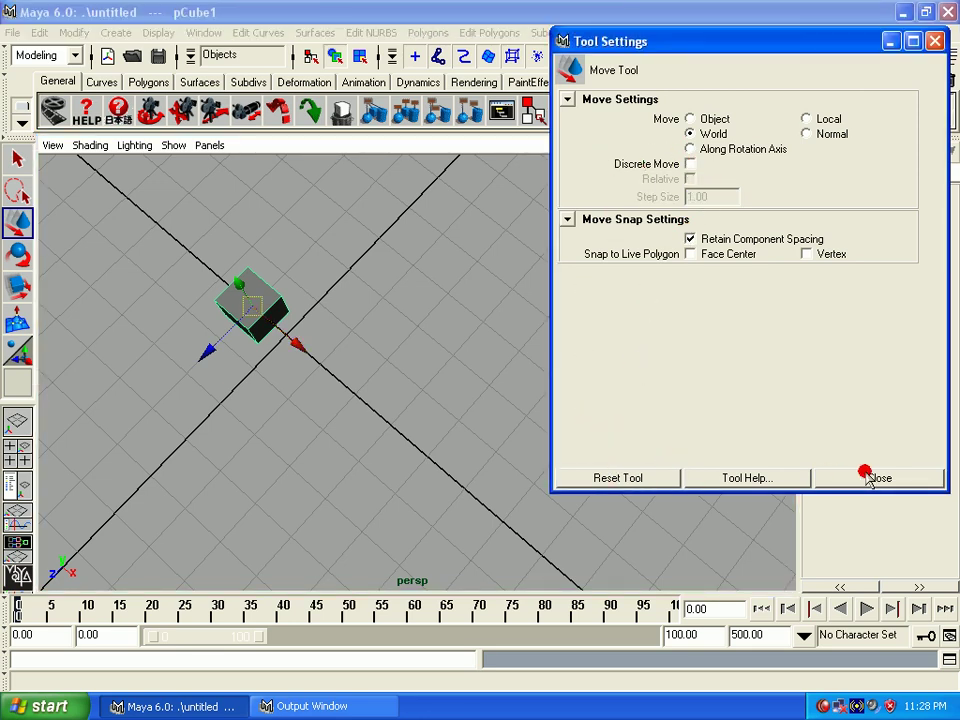
click(868, 477)
mouse_move(223, 370)
mouse_down()
mouse_move(315, 257)
mouse_move(236, 332)
mouse_move(253, 324)
mouse_move(279, 377)
mouse_up()
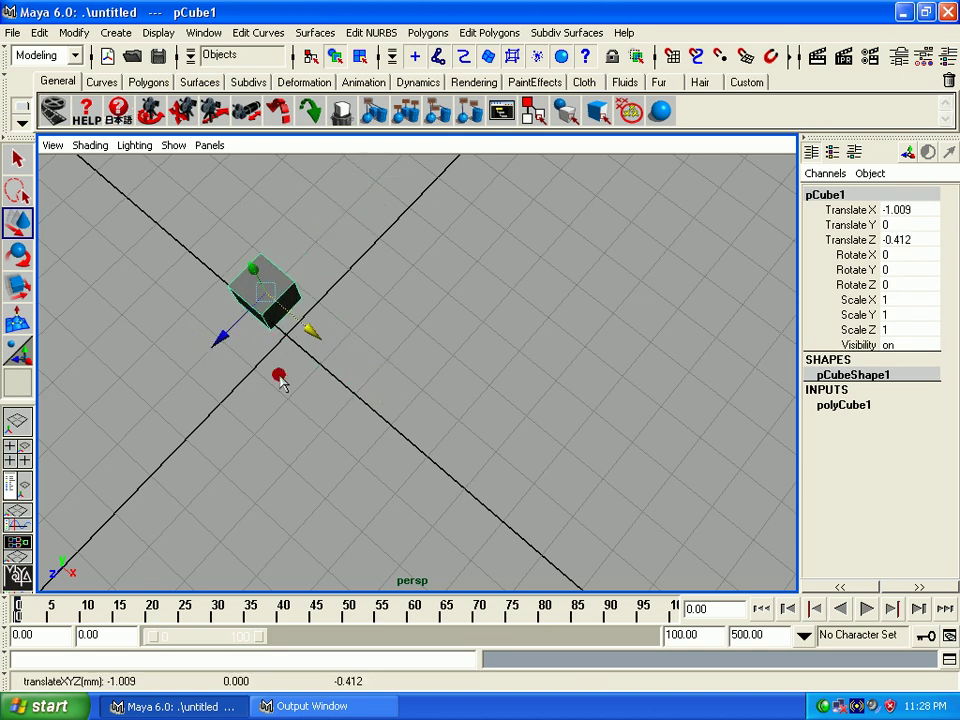
Step: Move the cube along X, then rotate it about X
mouse_move(279, 377)
alt+right_down()
mouse_move(300, 347)
mouse_move(283, 302)
alt+right_up()
alt+middle_drag(282, 300, 321, 382)
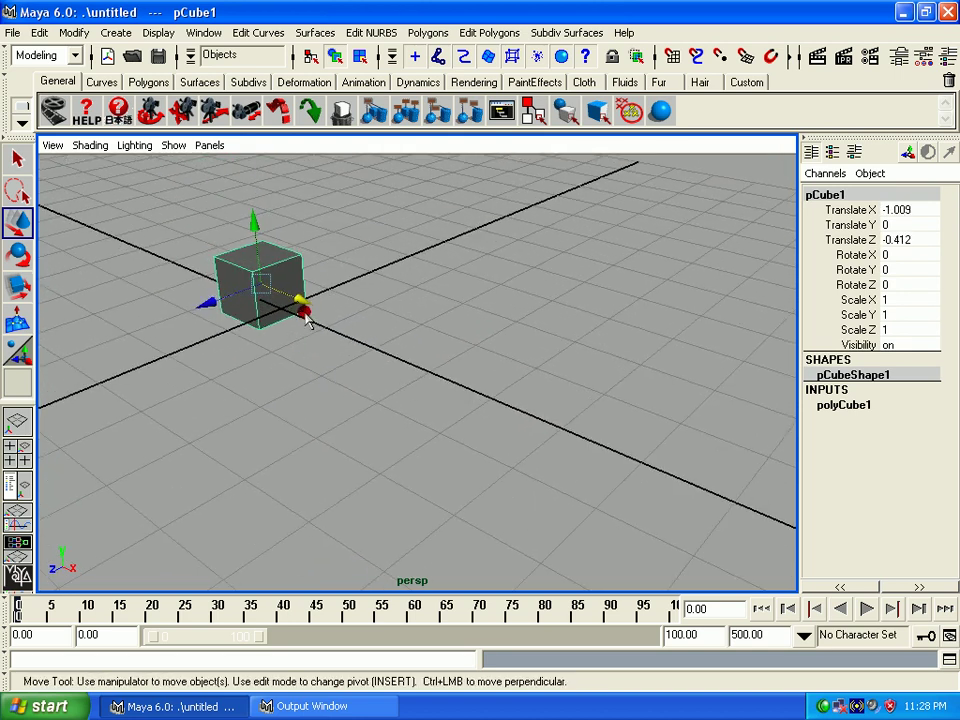
drag(298, 305, 360, 353)
click(17, 255)
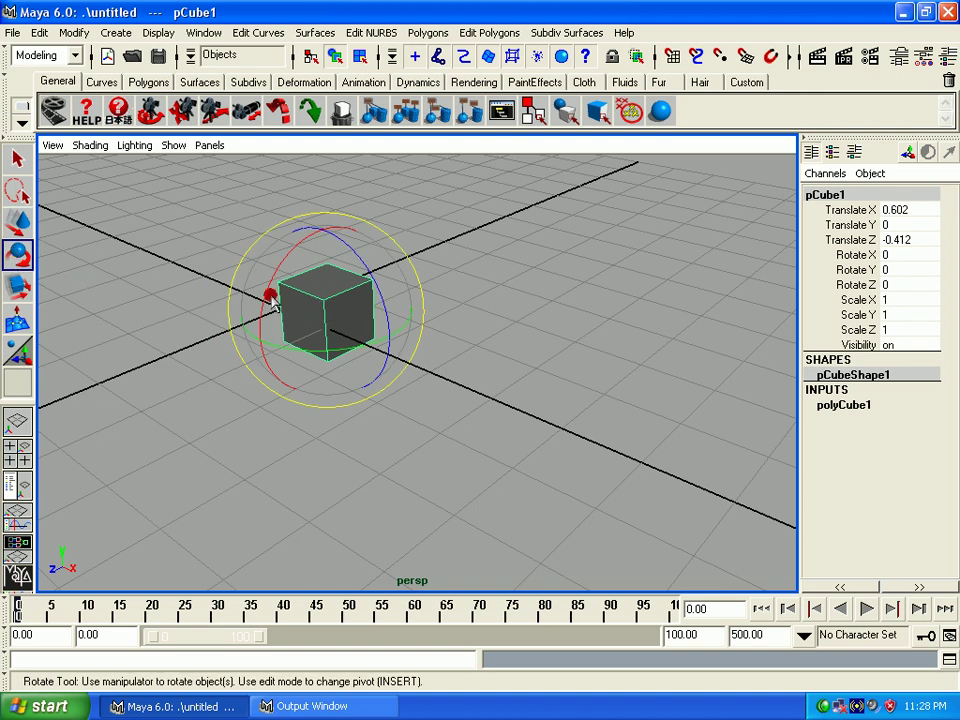
mouse_move(272, 300)
mouse_down()
mouse_move(321, 225)
mouse_move(268, 375)
mouse_move(294, 354)
mouse_move(283, 304)
mouse_move(535, 347)
mouse_move(522, 327)
mouse_move(720, 315)
mouse_up()
Step: Rotate the cube freely, then set all its translate and rotate channels to 0
key(w)
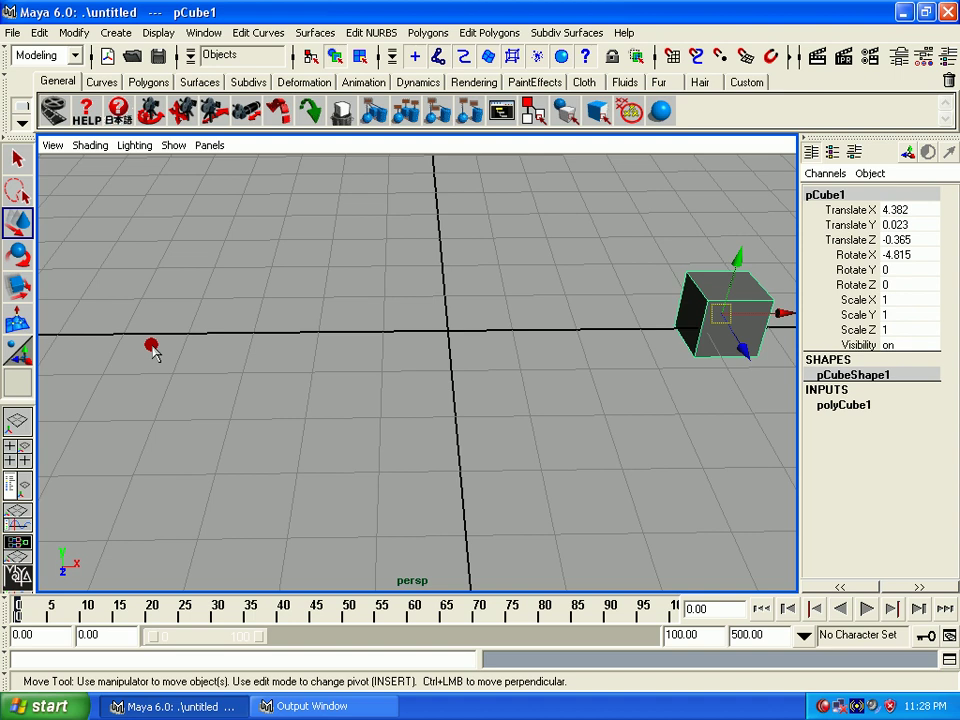
key(e)
mouse_move(722, 326)
mouse_down()
mouse_move(683, 418)
mouse_move(827, 189)
mouse_up()
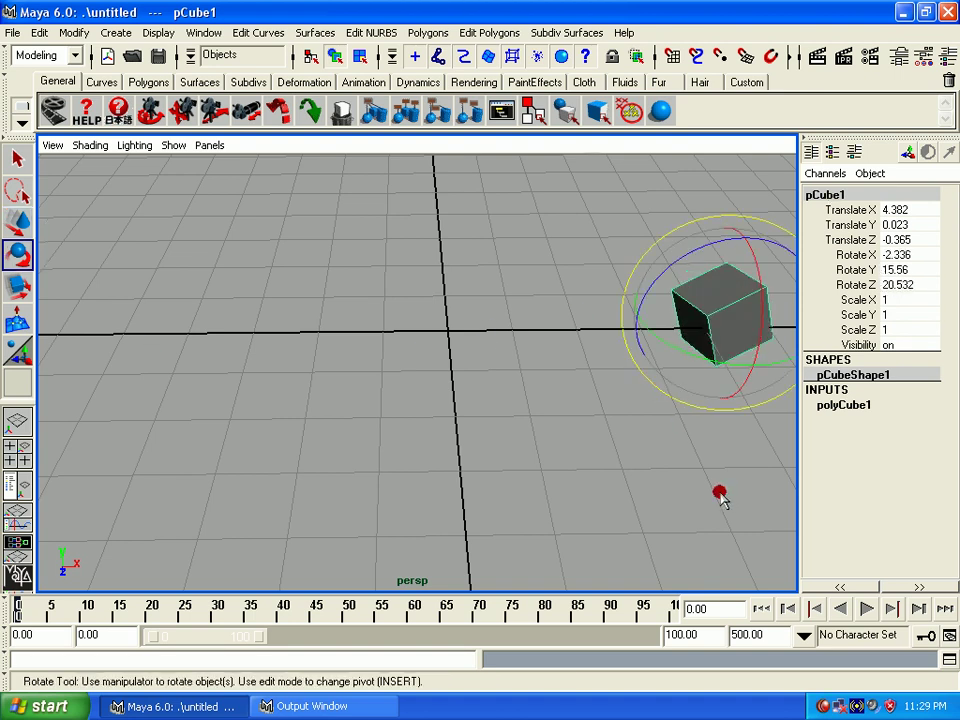
mouse_move(703, 300)
mouse_down()
mouse_move(650, 376)
mouse_move(463, 392)
mouse_move(557, 261)
mouse_move(388, 409)
mouse_move(510, 233)
mouse_move(160, 299)
mouse_up()
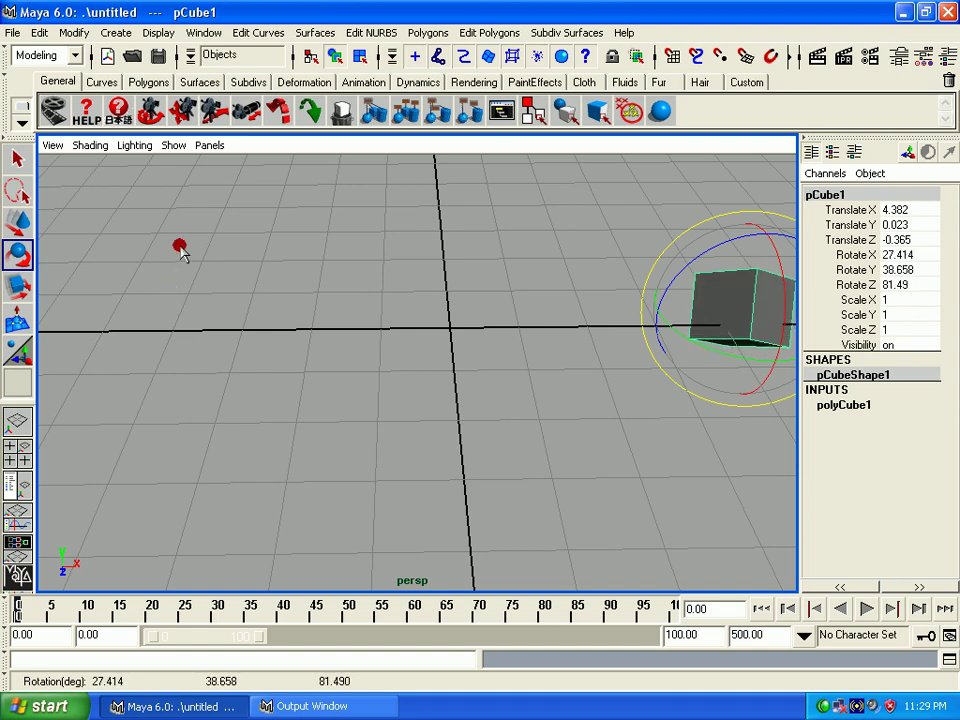
mouse_move(181, 252)
mouse_down()
mouse_move(174, 334)
mouse_move(227, 386)
mouse_move(272, 321)
mouse_move(287, 430)
mouse_move(313, 456)
mouse_move(341, 377)
mouse_move(345, 410)
mouse_move(373, 246)
mouse_move(431, 246)
mouse_move(647, 294)
mouse_up()
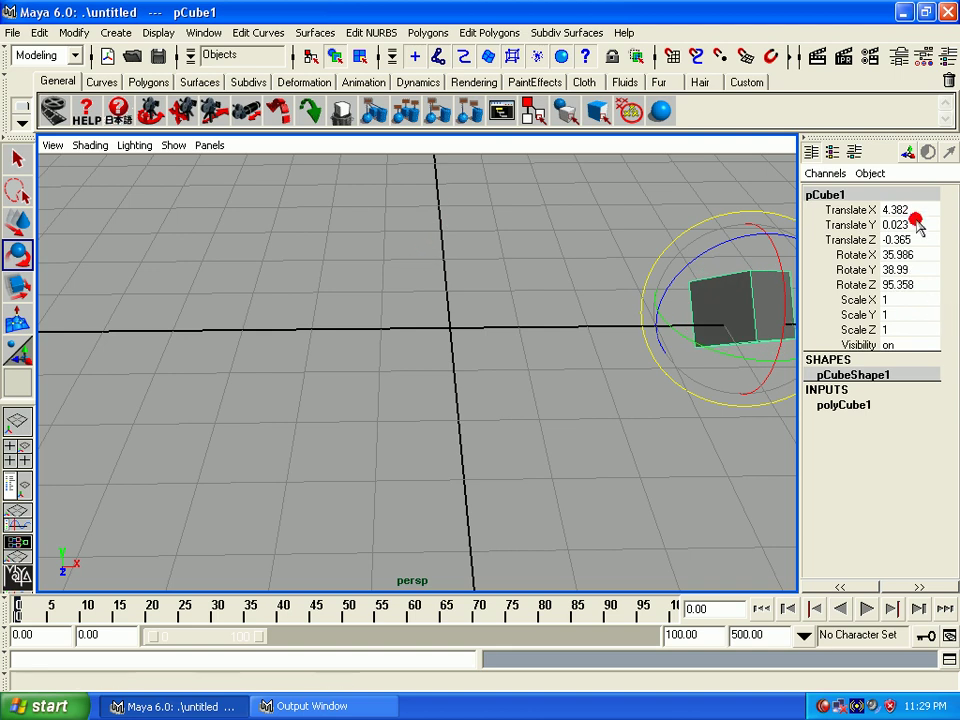
drag(913, 210, 916, 288)
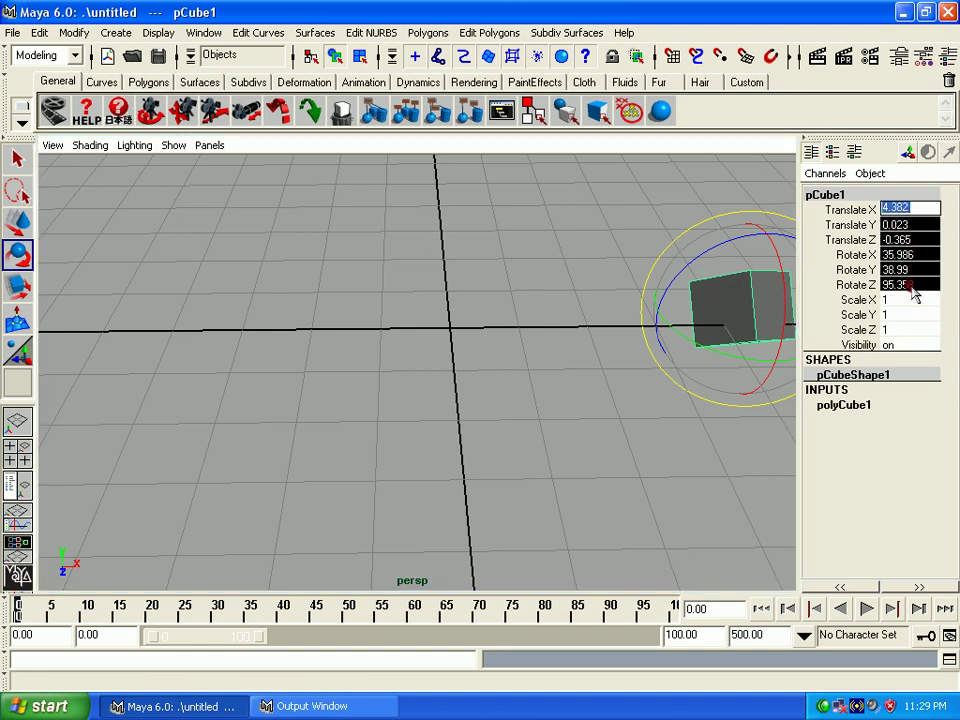
text(0)
key(Return)
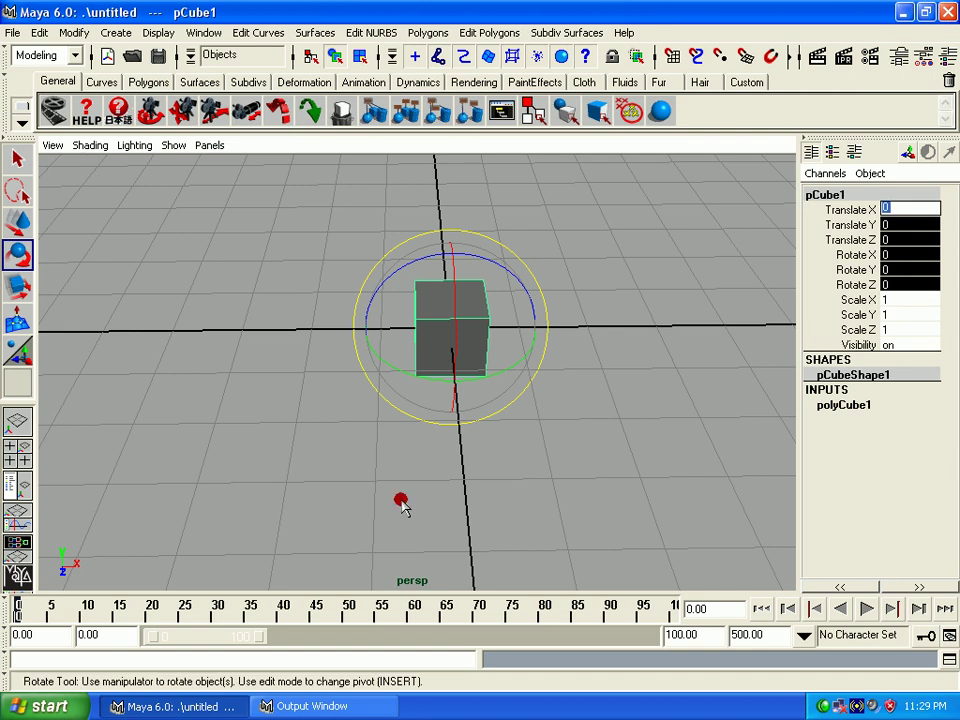
Step: Select the cube and slide it out to Translate Z 2.498
click(399, 501)
click(18, 158)
click(460, 372)
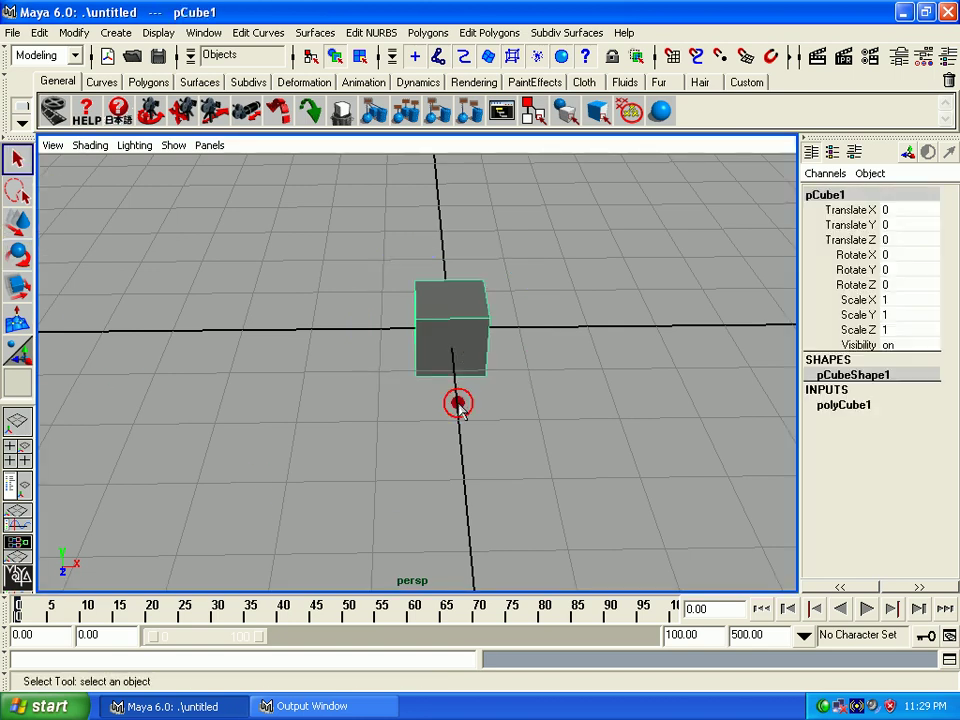
alt+drag(456, 403, 428, 371)
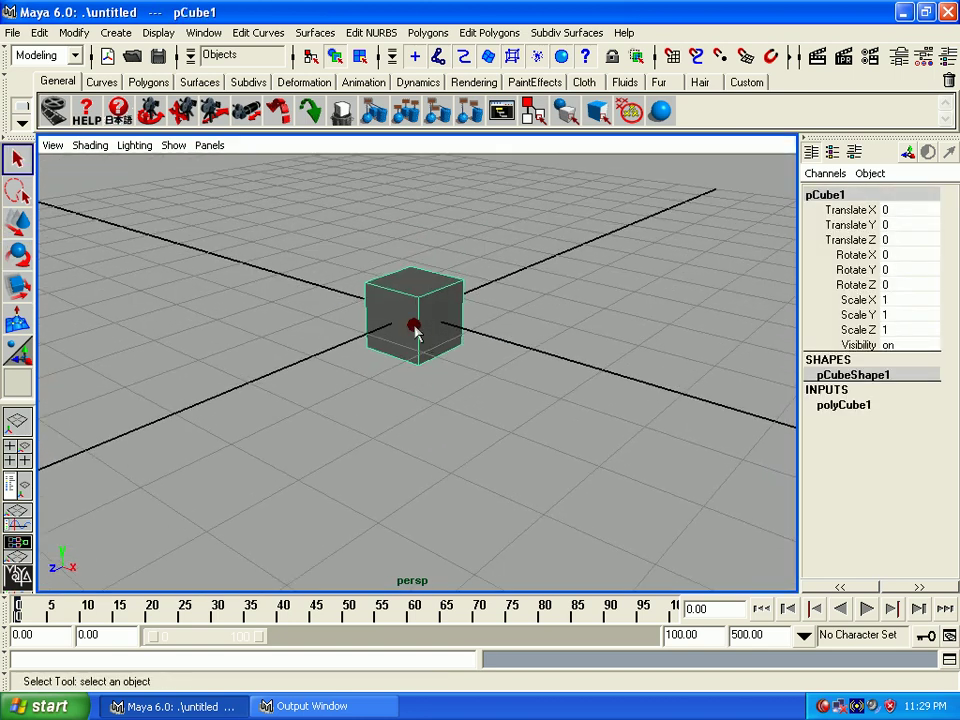
key(w)
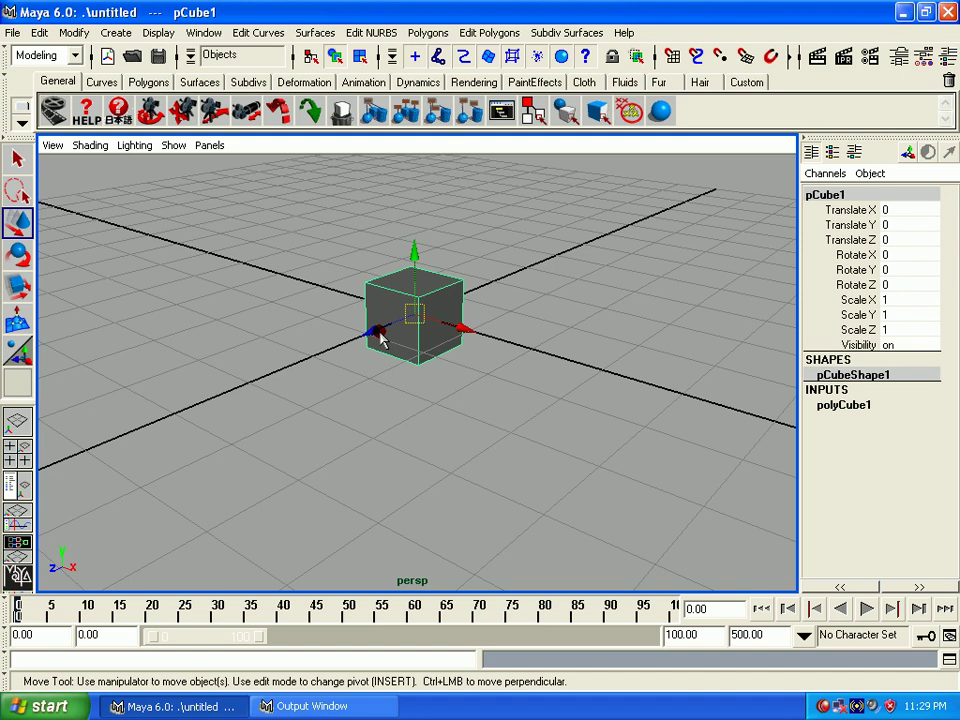
drag(380, 336, 246, 381)
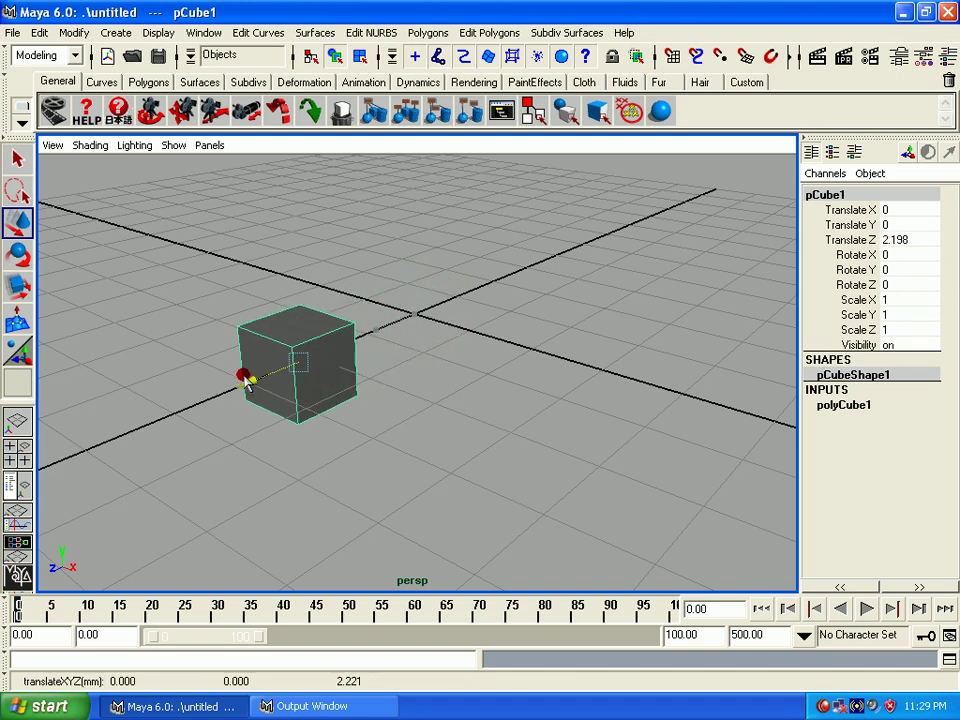
mouse_move(246, 381)
mouse_down()
mouse_move(199, 391)
mouse_move(258, 487)
mouse_move(369, 476)
mouse_move(501, 519)
mouse_move(540, 495)
mouse_up()
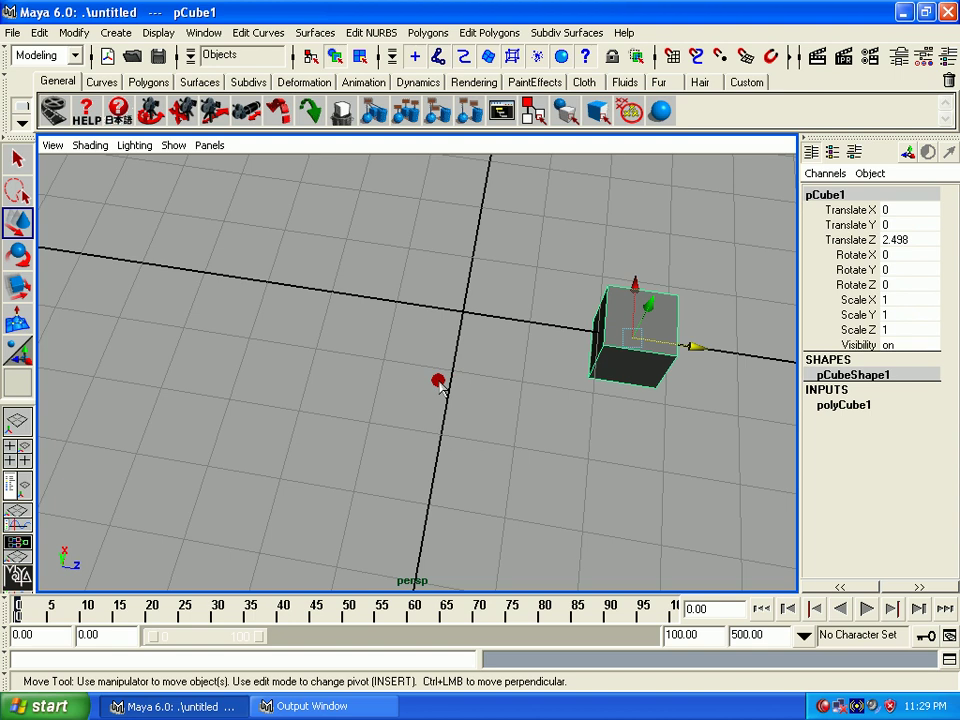
Step: Rotate the cube slightly, then reset the Rotate Tool's settings to their Global defaults
alt+drag(440, 385, 690, 368)
key(e)
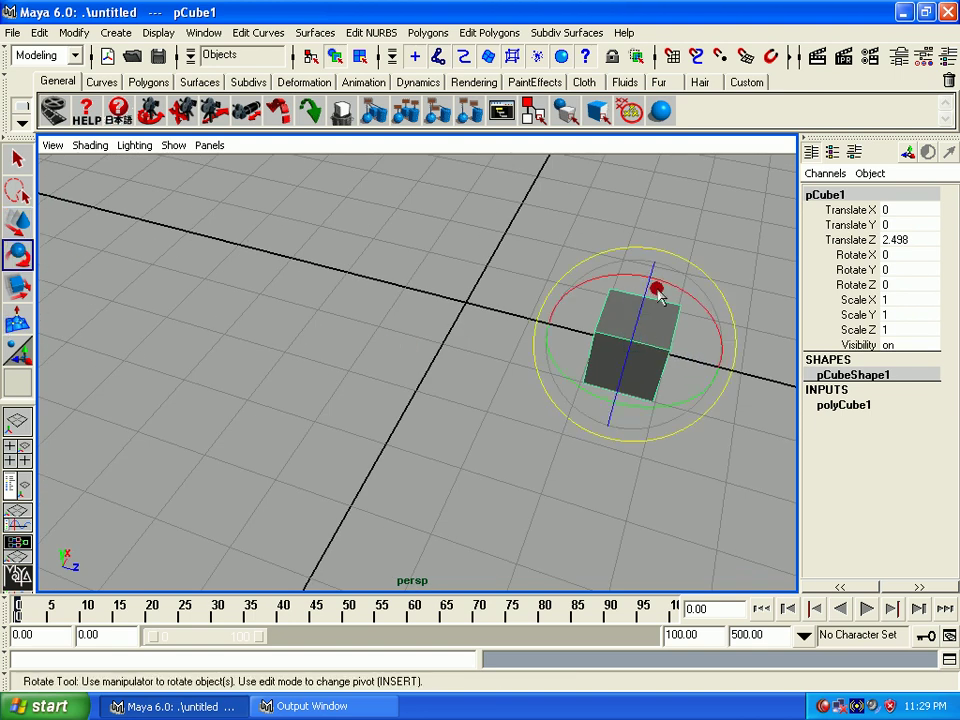
mouse_move(668, 288)
mouse_down()
mouse_move(654, 274)
mouse_move(566, 274)
mouse_move(651, 274)
mouse_move(658, 284)
mouse_up()
mouse_move(463, 390)
alt+mouse_down()
mouse_move(236, 364)
mouse_move(146, 388)
alt+mouse_up()
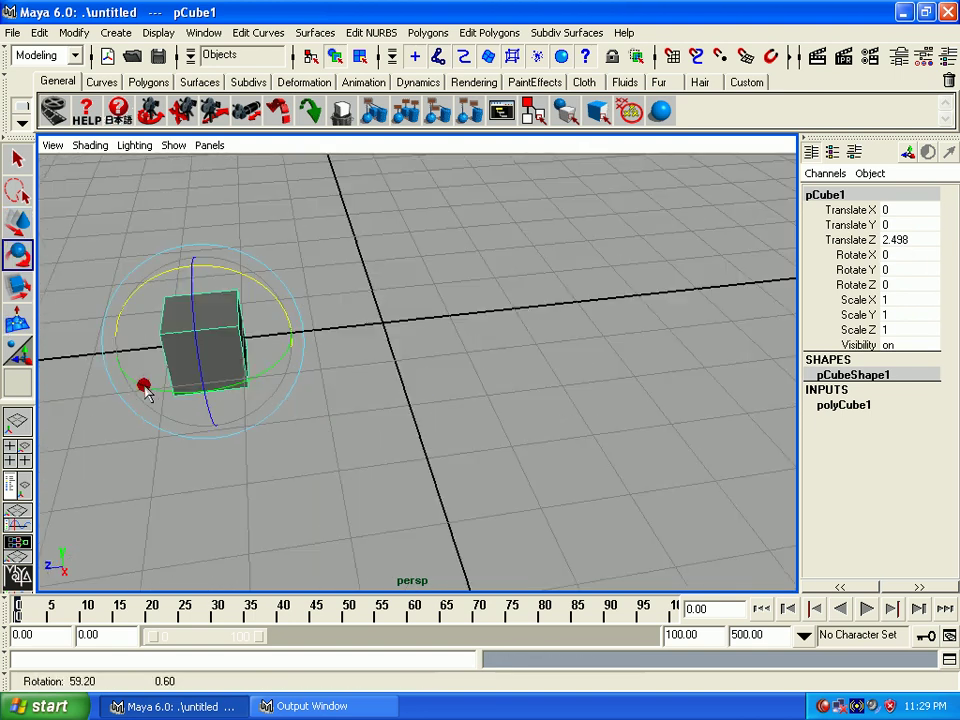
mouse_move(146, 388)
alt+right_down()
mouse_move(270, 414)
mouse_move(7, 285)
alt+right_up()
double_click(17, 253)
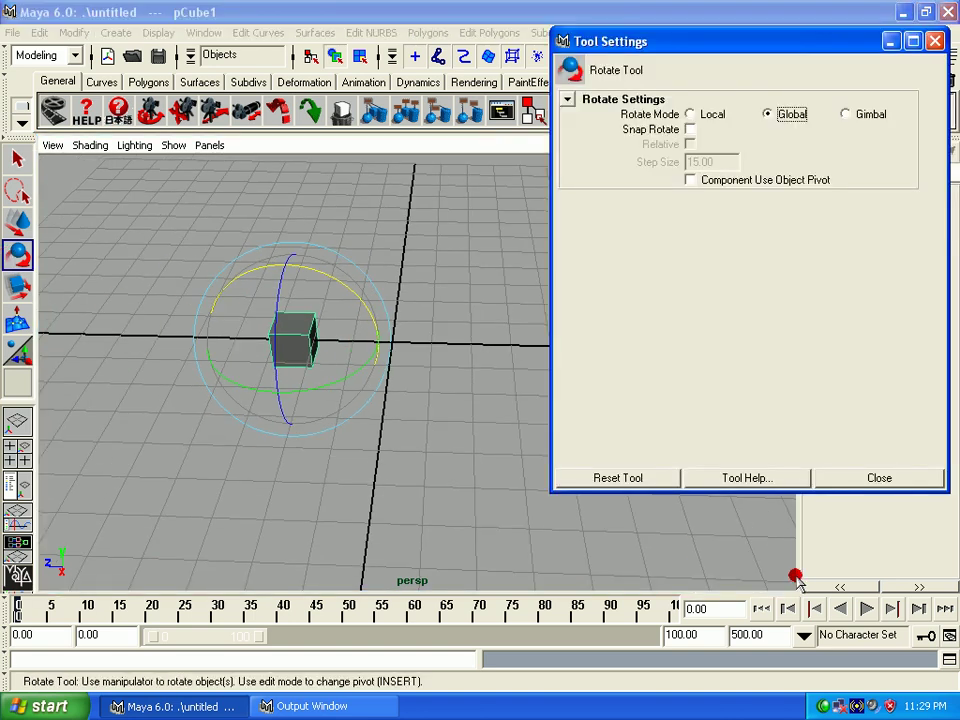
click(648, 479)
click(812, 478)
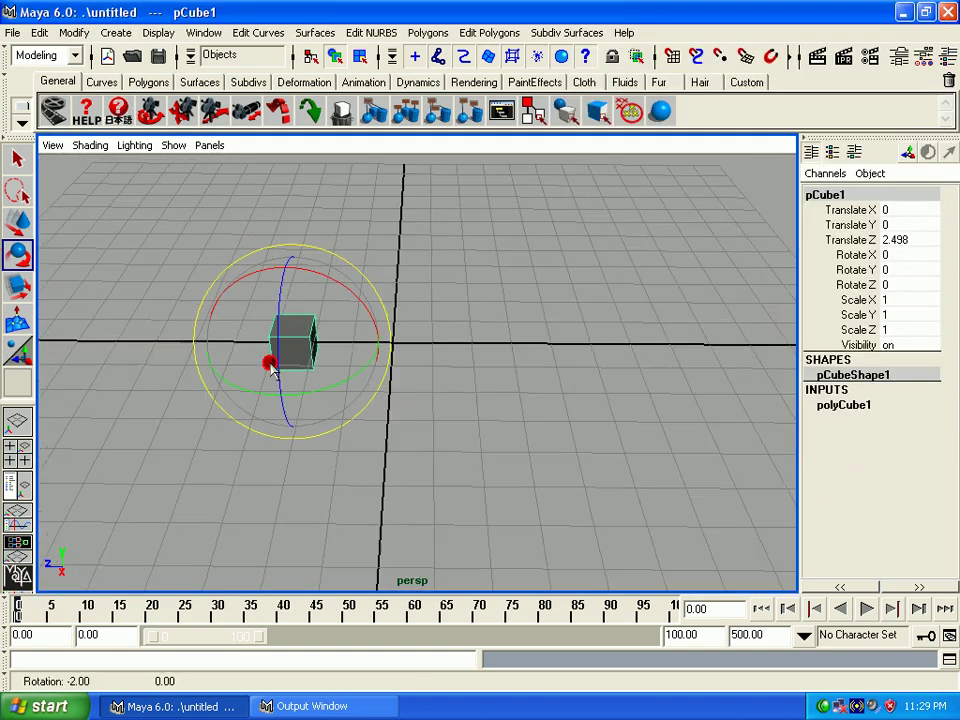
alt+drag(268, 360, 310, 395)
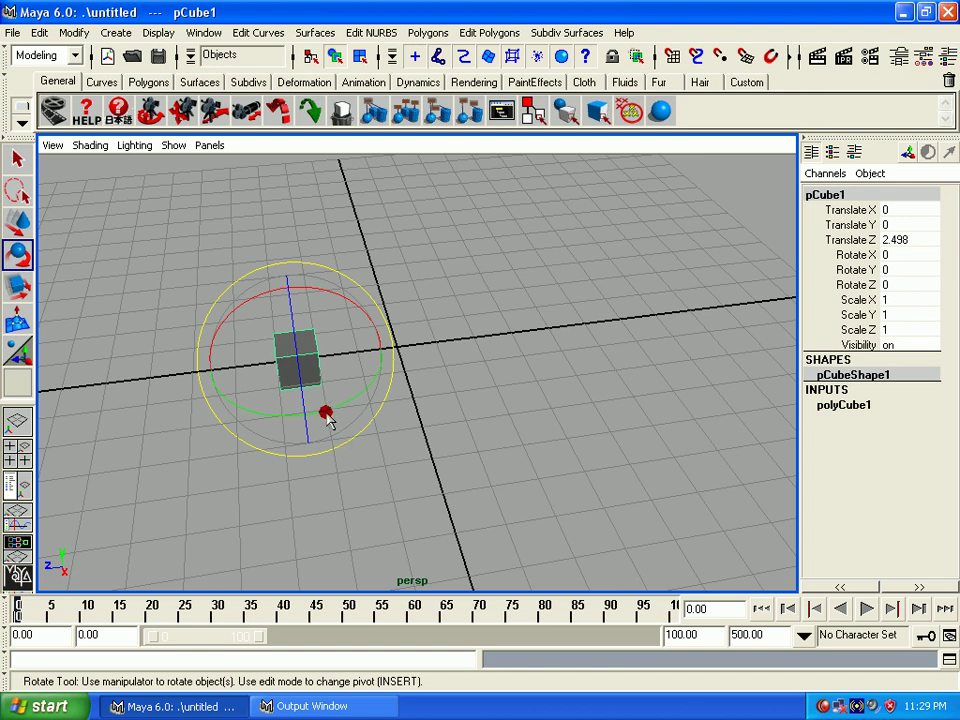
Step: Reselect pCube1, tumble the perspective view to centre it, and pick the Move Tool
click(397, 350)
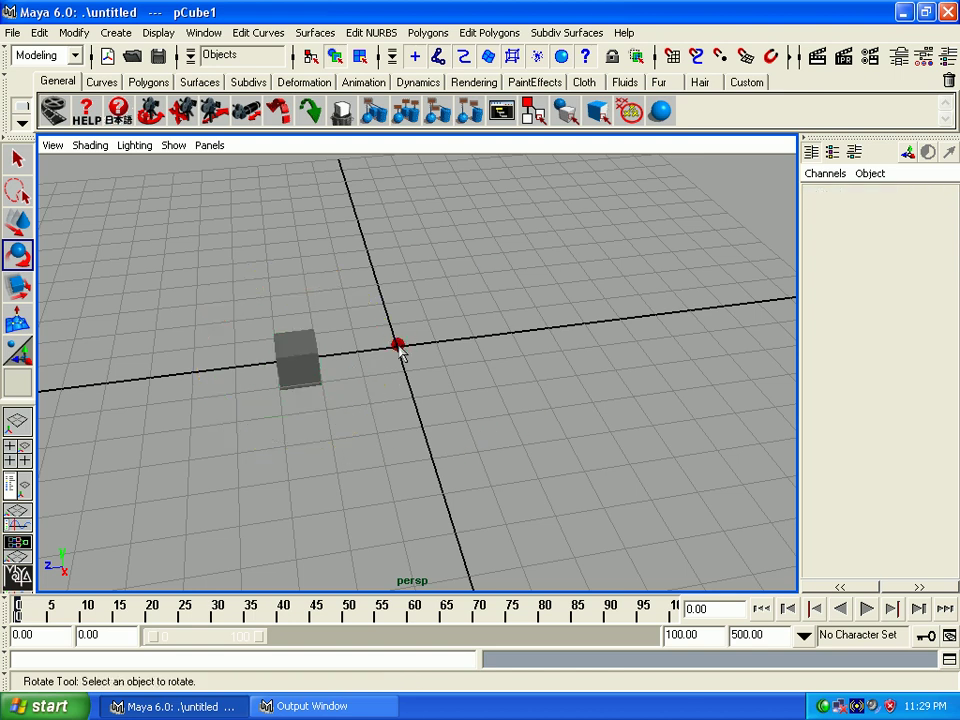
click(296, 360)
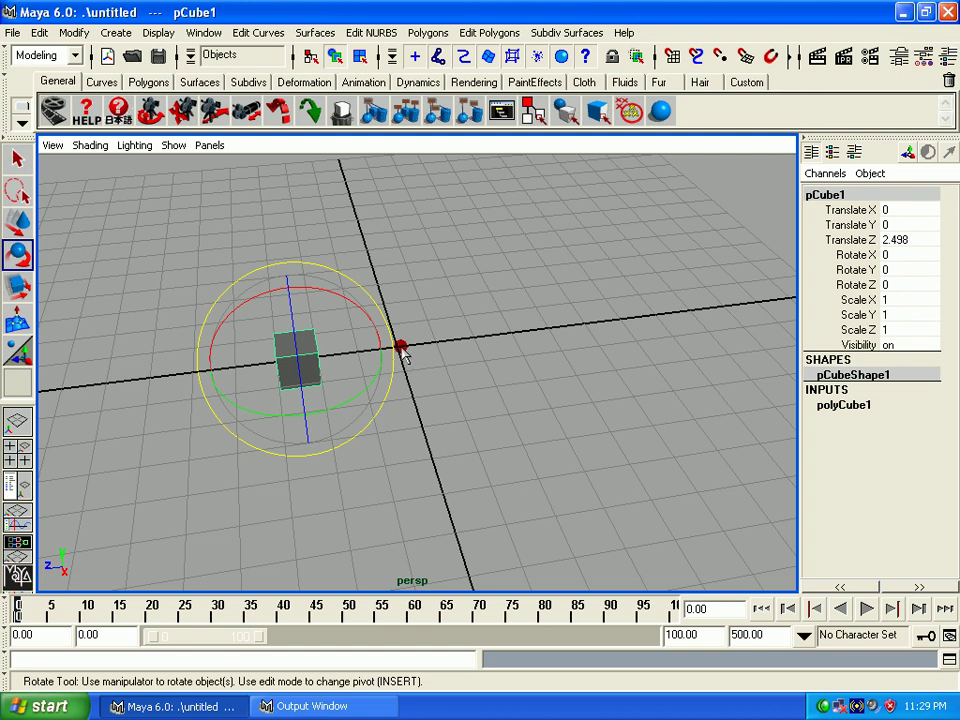
click(400, 347)
click(292, 357)
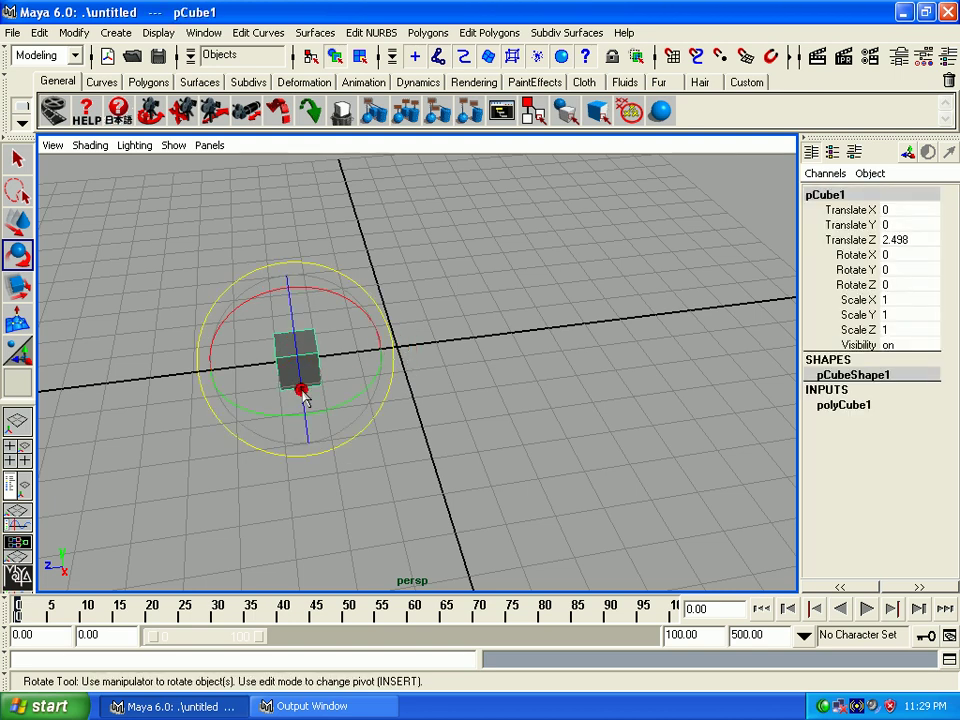
mouse_move(300, 388)
alt+mouse_down()
mouse_move(460, 395)
mouse_move(321, 400)
mouse_move(306, 370)
mouse_move(290, 410)
alt+mouse_up()
mouse_move(290, 410)
alt+right_down()
mouse_move(349, 456)
mouse_move(315, 396)
alt+right_up()
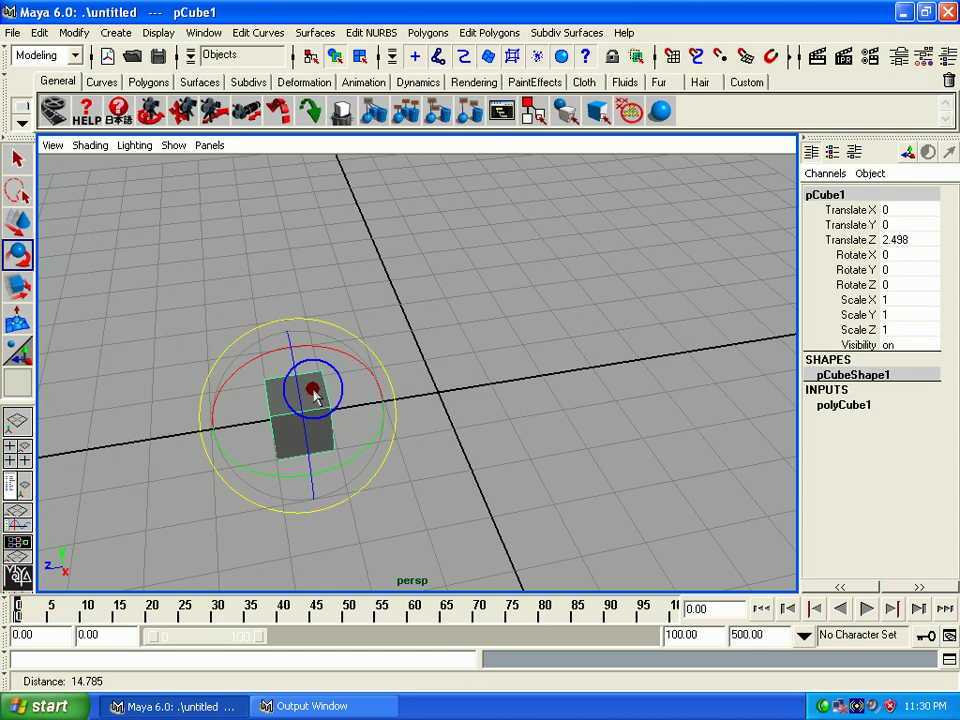
mouse_move(315, 396)
alt+mouse_down()
mouse_move(315, 422)
mouse_move(253, 420)
alt+mouse_up()
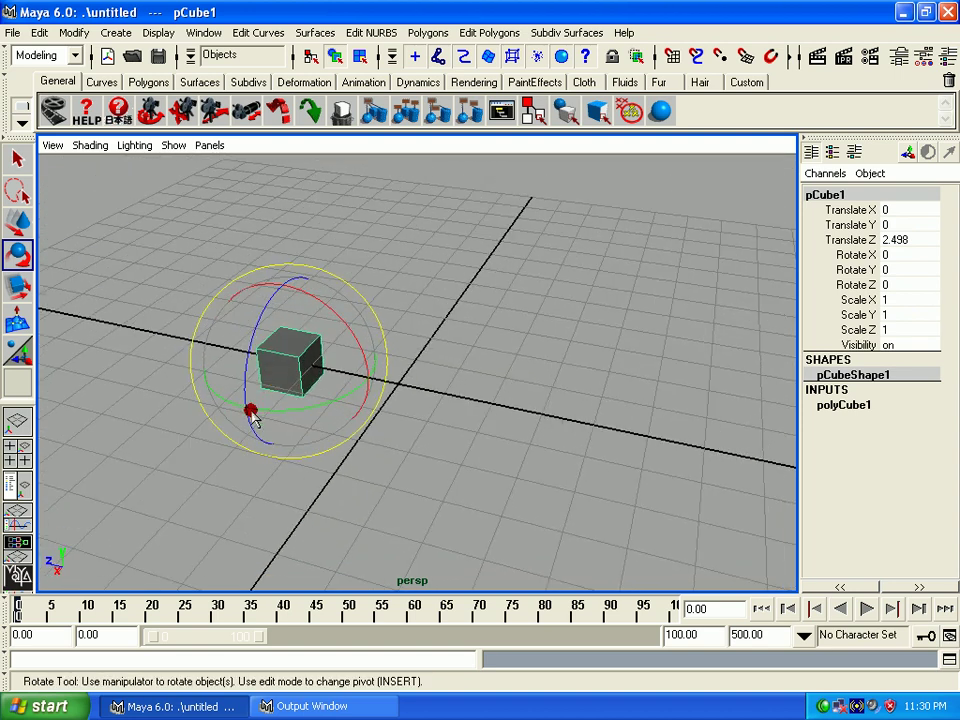
click(18, 222)
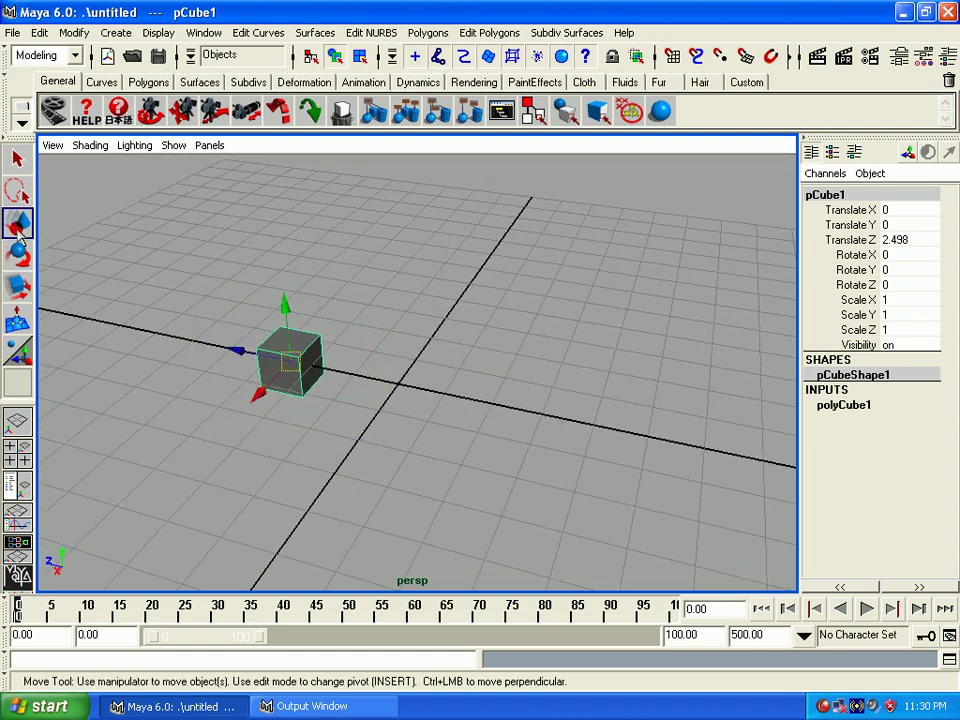
Step: Enter pivot editing with Insert and drag the cube's pivot out toward the grid centre
key(Insert)
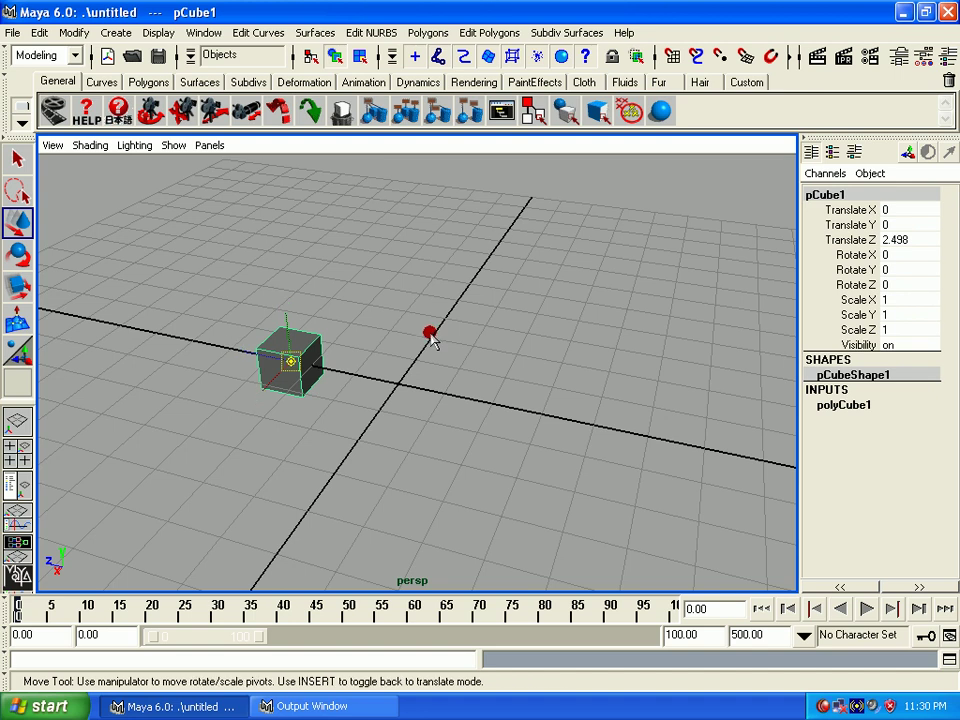
alt+drag(308, 420, 375, 439)
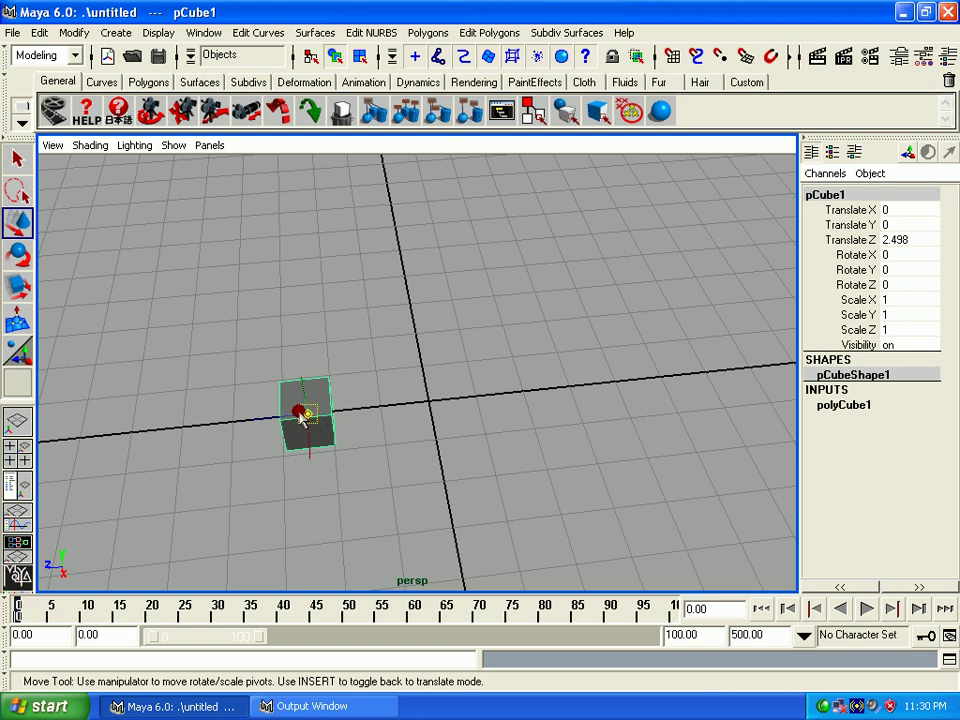
alt+right_drag(300, 418, 343, 446)
alt+middle_drag(249, 401, 279, 313)
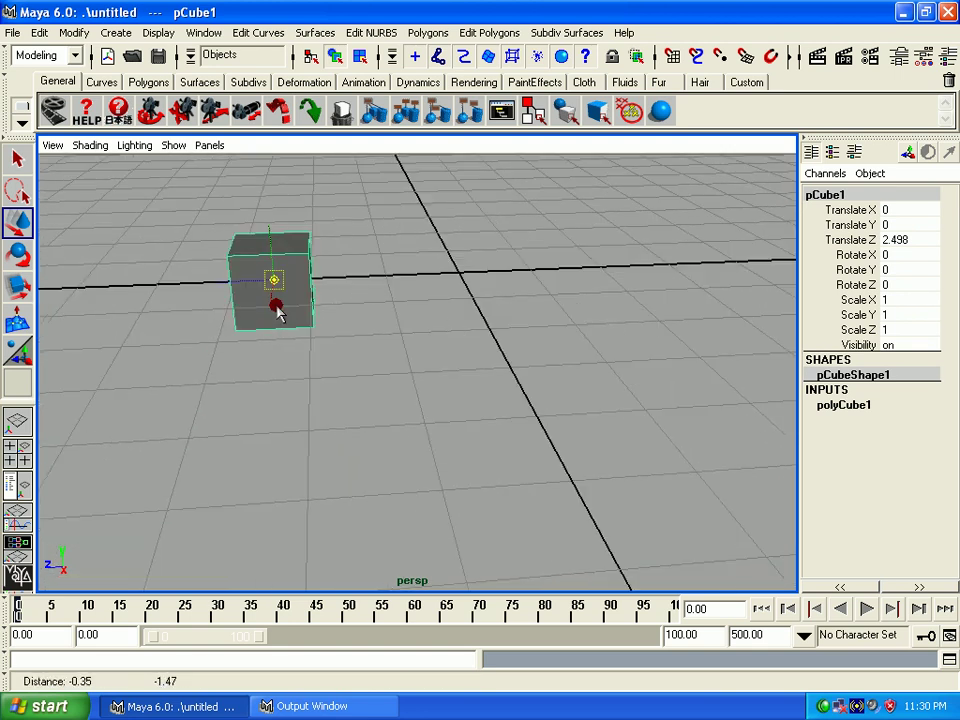
alt+right_drag(277, 313, 272, 321)
mouse_move(272, 321)
alt+middle_down()
mouse_move(287, 381)
mouse_move(210, 422)
alt+middle_up()
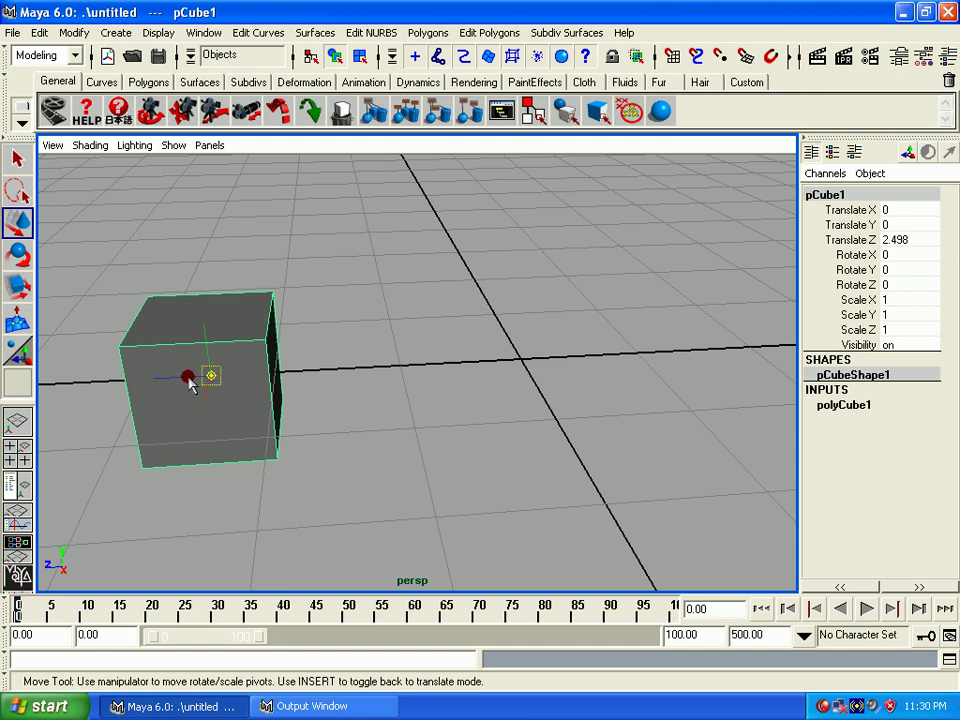
mouse_move(190, 383)
mouse_down()
mouse_move(182, 379)
mouse_move(488, 383)
mouse_move(282, 390)
mouse_move(350, 383)
mouse_move(158, 372)
mouse_move(158, 395)
mouse_move(404, 397)
mouse_move(459, 420)
mouse_move(476, 392)
mouse_move(380, 375)
mouse_move(389, 378)
mouse_up()
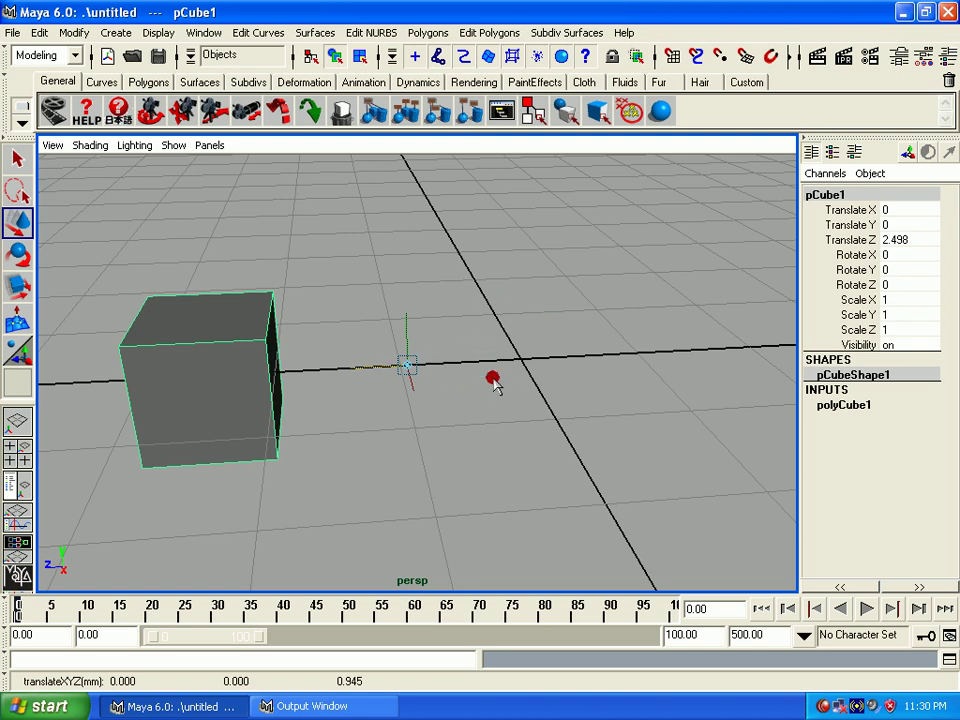
Step: Slide the pivot along Z onto the world origin, reframing the view around cube and pivot
mouse_move(494, 382)
alt+mouse_down()
mouse_move(478, 397)
mouse_move(388, 408)
alt+mouse_up()
alt+right_drag(303, 416, 304, 340)
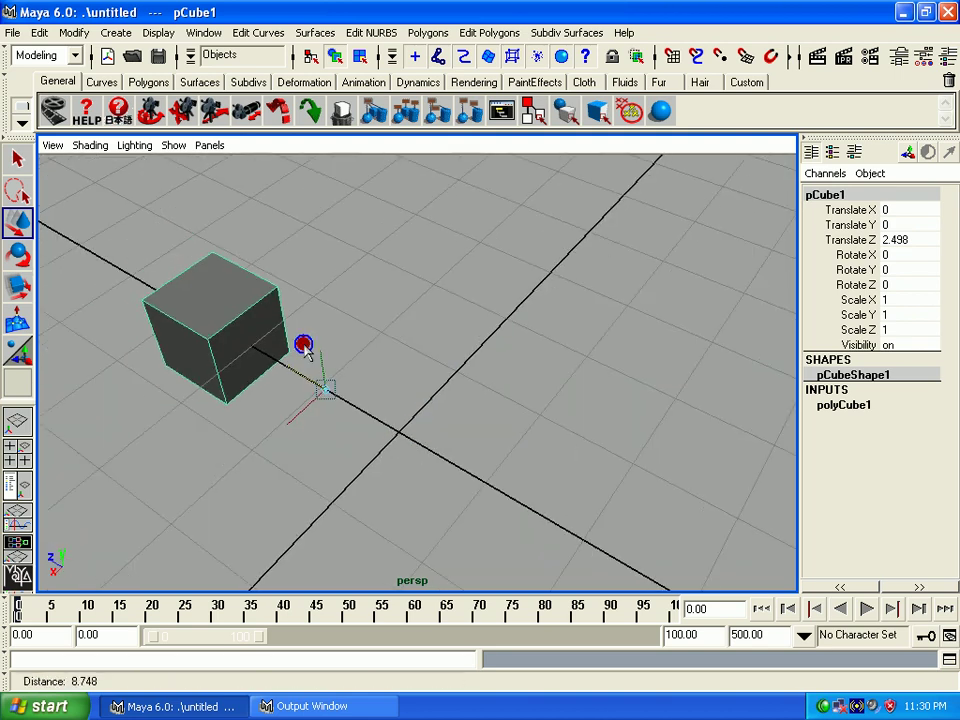
alt+middle_drag(304, 340, 328, 341)
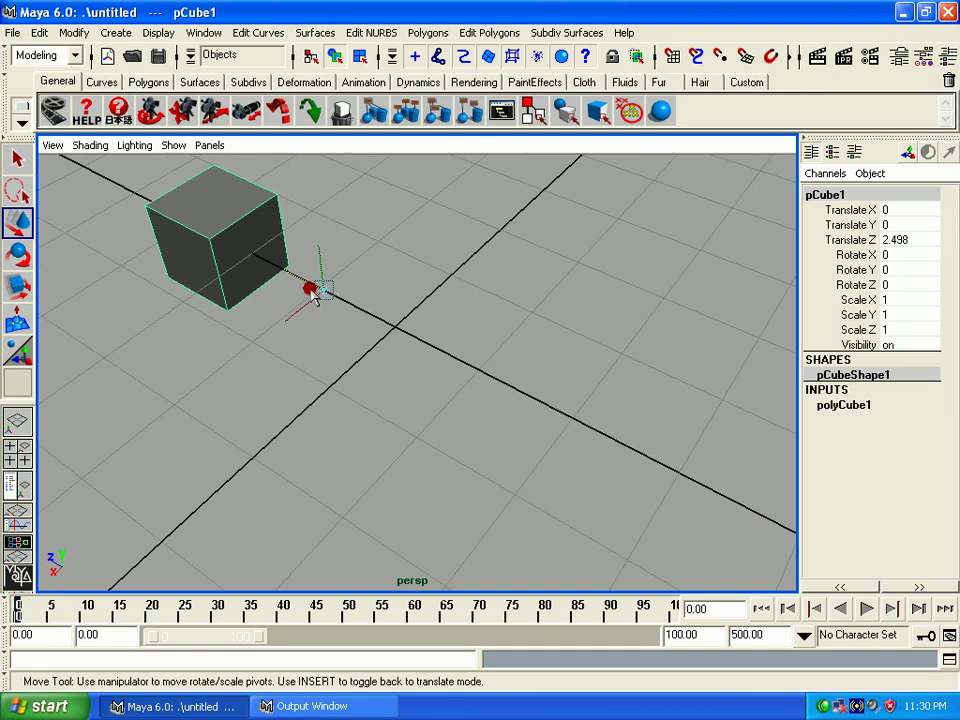
drag(318, 289, 375, 320)
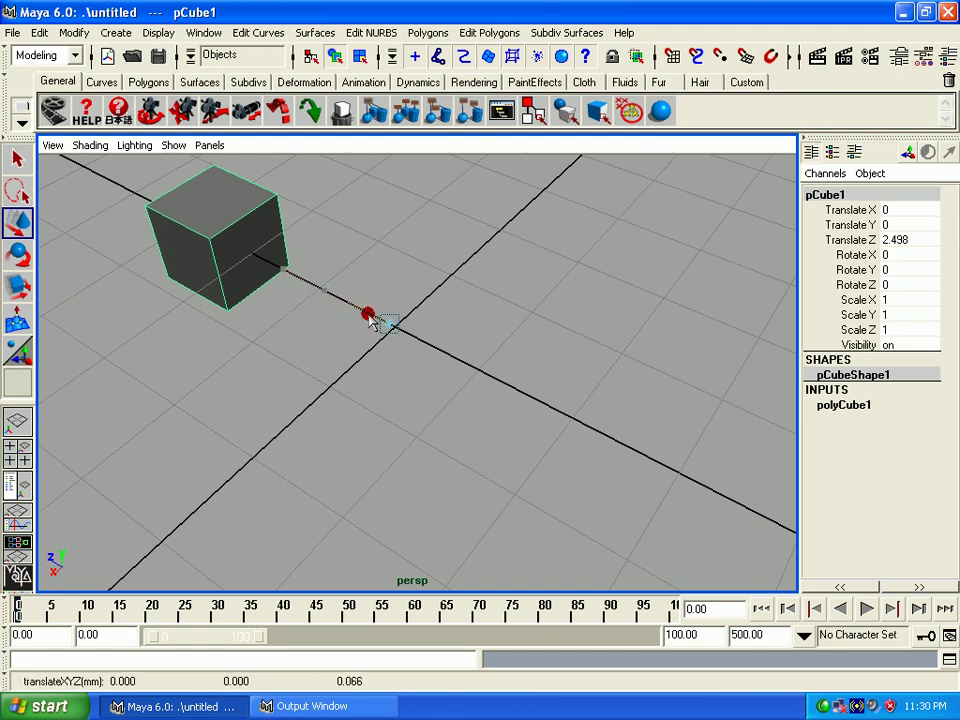
alt+right_drag(437, 379, 447, 392)
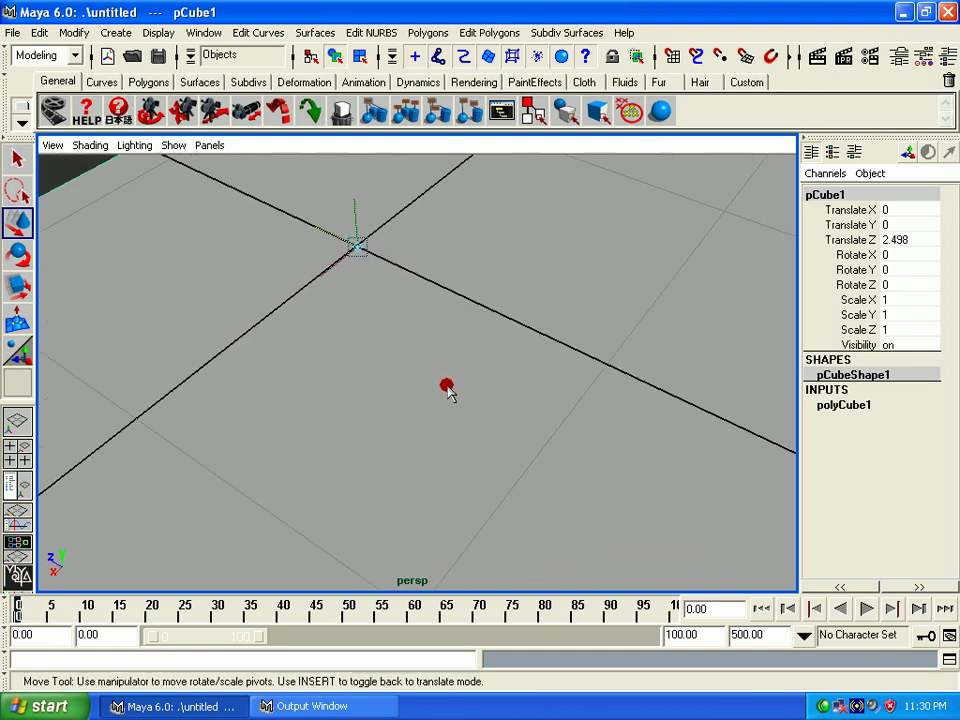
mouse_move(430, 342)
alt+right_down()
mouse_move(407, 317)
mouse_move(480, 456)
mouse_move(553, 561)
mouse_move(486, 401)
mouse_move(497, 351)
mouse_move(508, 405)
mouse_move(504, 364)
alt+right_up()
mouse_move(504, 364)
alt+mouse_down()
mouse_move(493, 360)
mouse_move(514, 369)
mouse_move(603, 327)
alt+mouse_up()
mouse_move(597, 307)
alt+right_down()
mouse_move(506, 403)
mouse_move(521, 377)
mouse_move(480, 326)
mouse_move(514, 395)
mouse_move(493, 356)
mouse_move(484, 403)
alt+right_up()
alt+middle_drag(484, 403, 481, 320)
alt+drag(481, 320, 456, 358)
mouse_move(456, 358)
alt+right_down()
mouse_move(471, 403)
mouse_move(527, 343)
alt+right_up()
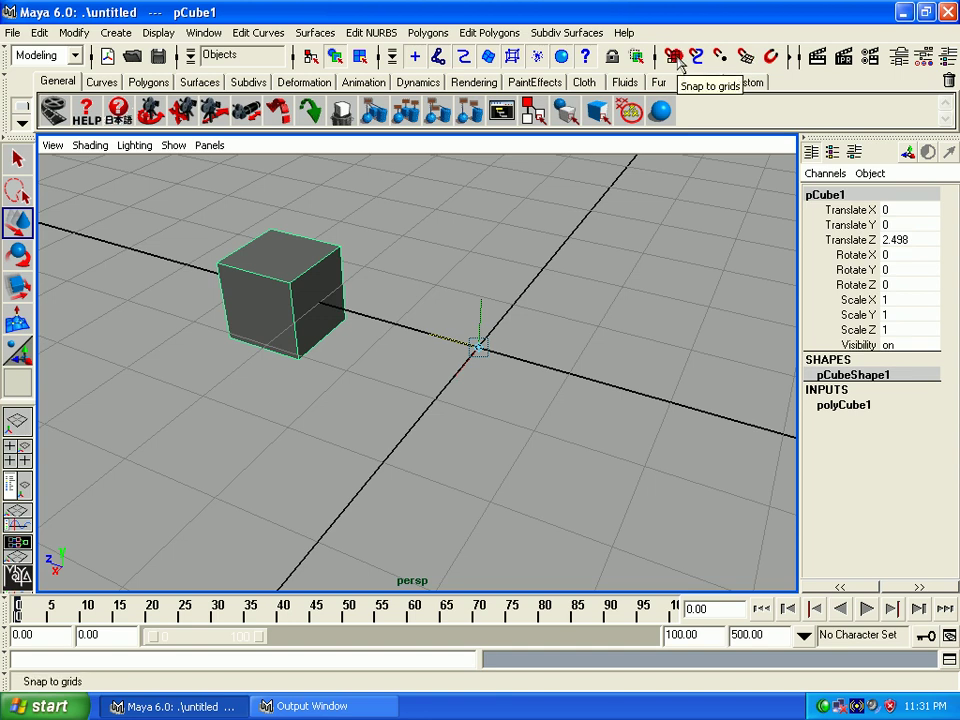
Step: Turn on Snap to Grids and snap the pivot onto the grid origin
click(678, 63)
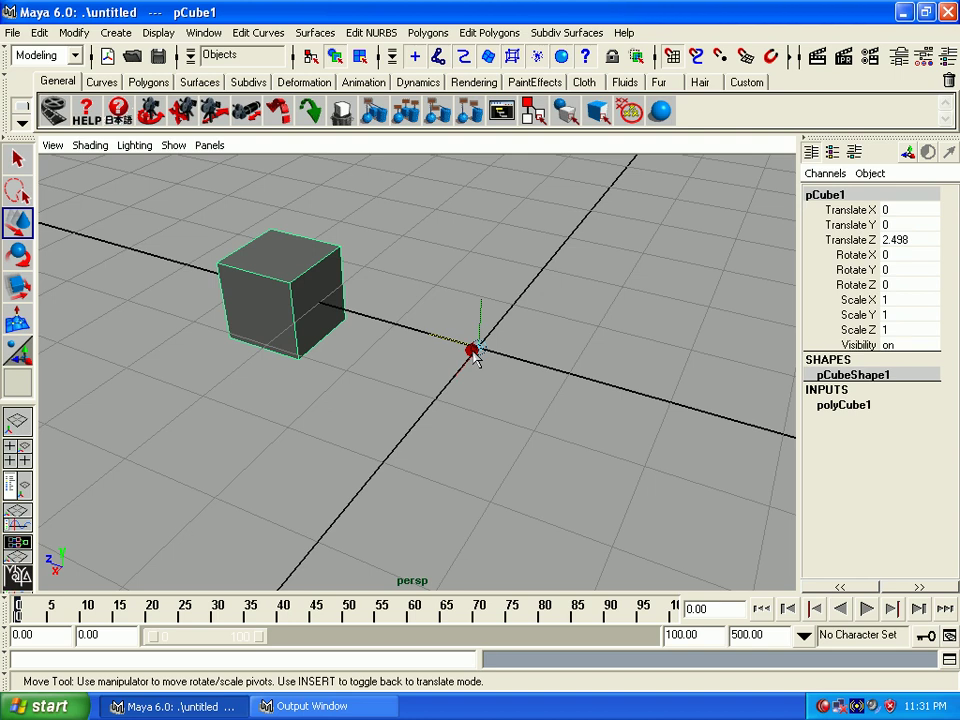
mouse_move(477, 352)
mouse_down()
mouse_move(627, 287)
mouse_move(513, 302)
mouse_move(492, 256)
mouse_move(531, 317)
mouse_move(439, 279)
mouse_move(470, 238)
mouse_move(414, 330)
mouse_move(486, 252)
mouse_up()
mouse_move(410, 343)
mouse_down()
mouse_move(488, 244)
mouse_move(325, 385)
mouse_move(640, 325)
mouse_move(480, 363)
mouse_move(593, 270)
mouse_move(484, 345)
mouse_move(542, 302)
mouse_move(439, 396)
mouse_move(515, 438)
mouse_move(515, 403)
mouse_move(570, 484)
mouse_move(532, 355)
mouse_up()
Step: Exit pivot editing with Insert and reselect pCube1 to move it as a whole
key(Insert)
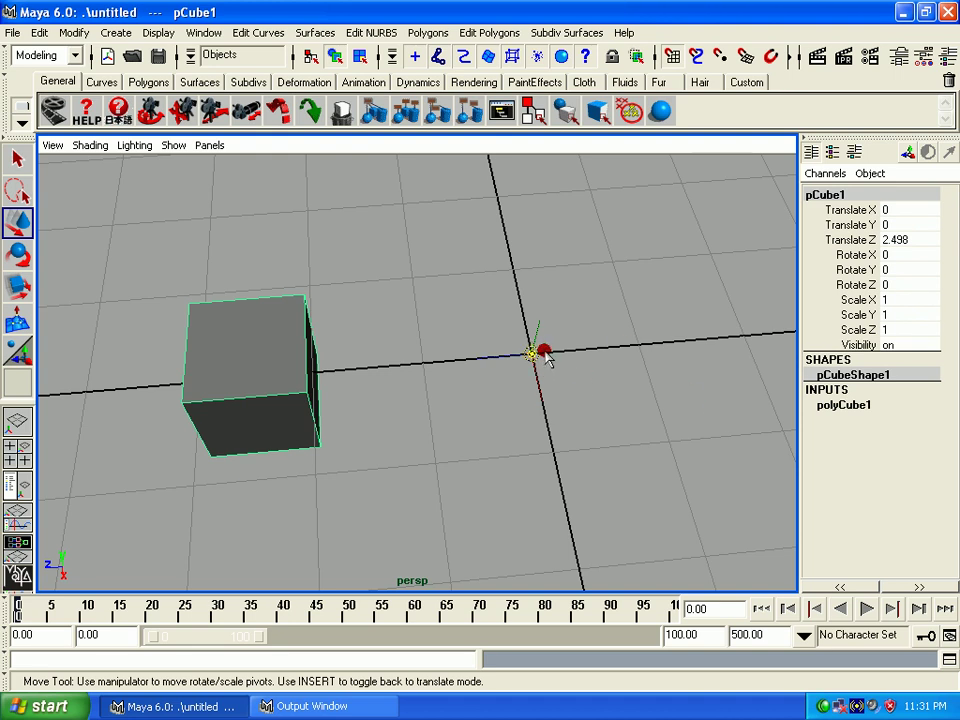
key(Insert)
mouse_move(484, 430)
alt+mouse_down()
mouse_move(414, 377)
mouse_move(375, 379)
alt+mouse_up()
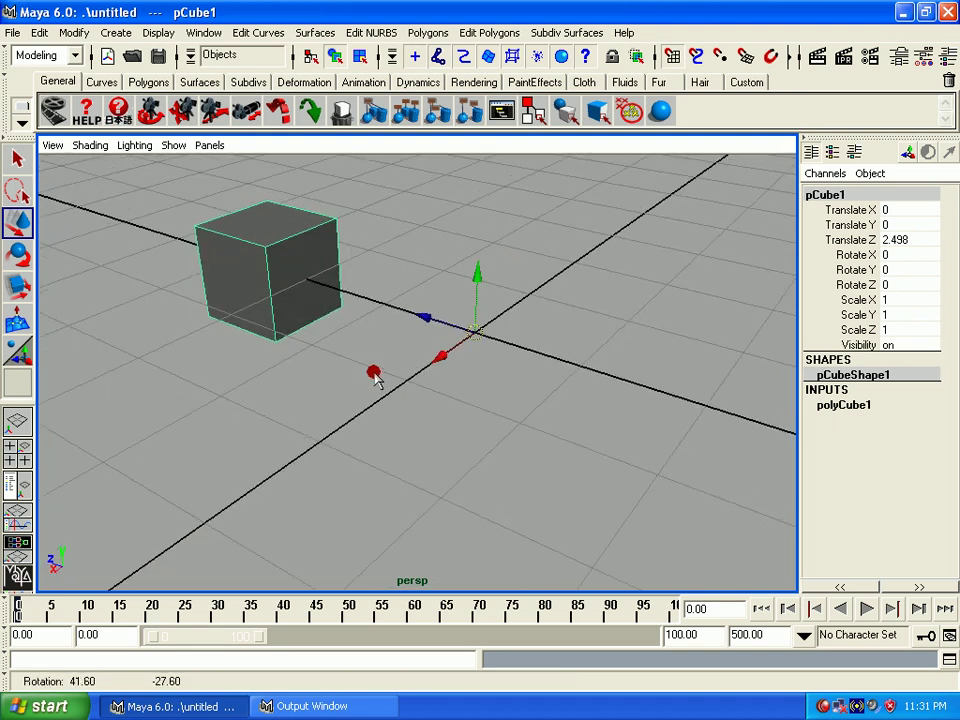
click(446, 358)
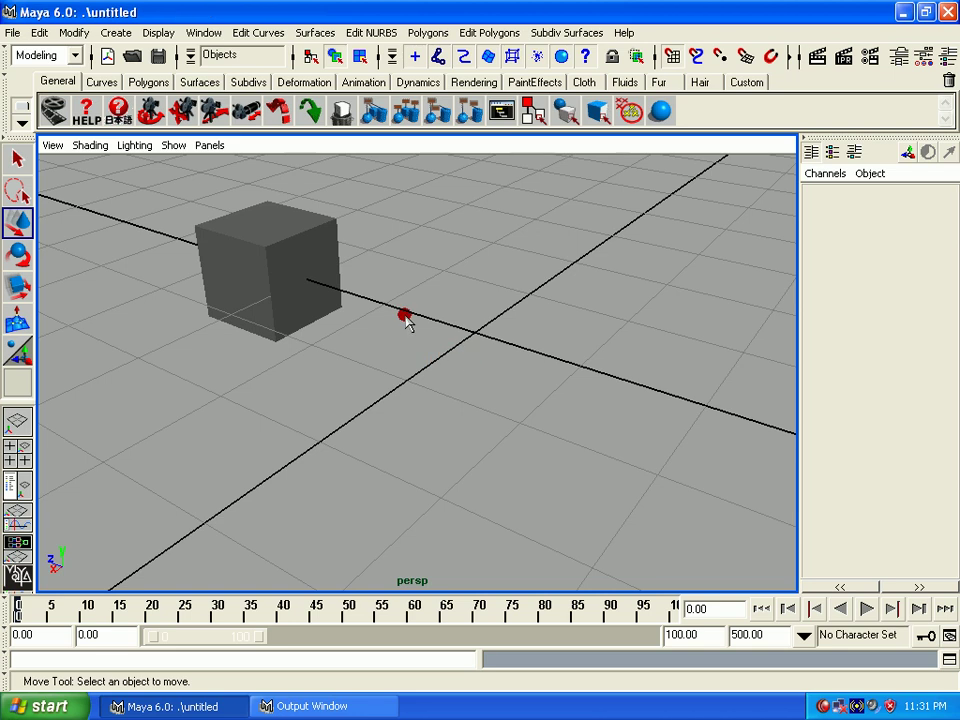
click(288, 240)
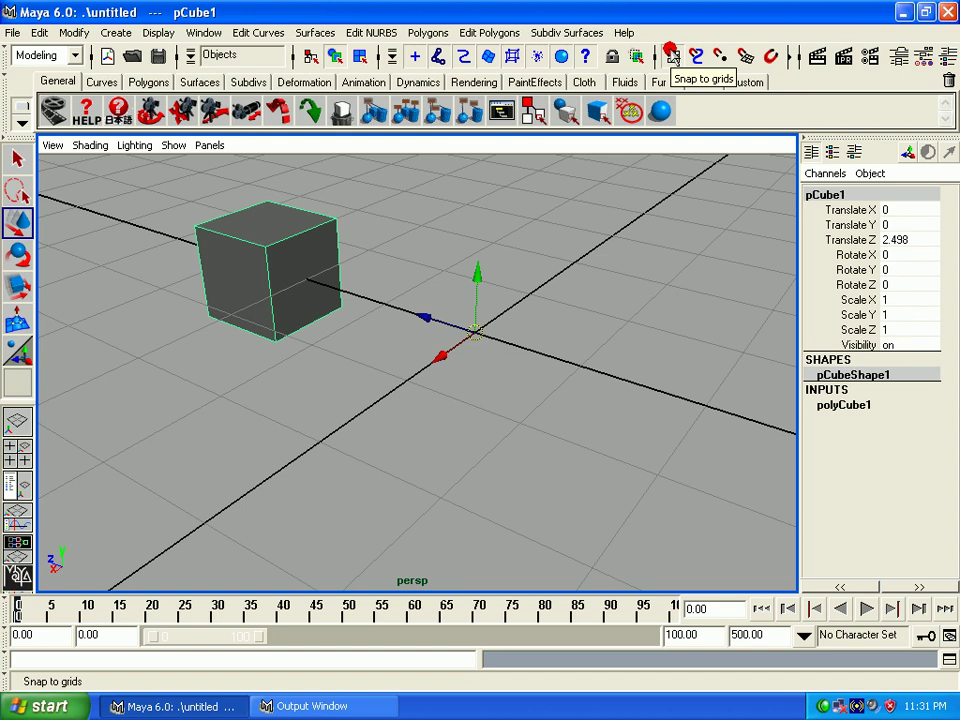
Step: Turn off grid snapping, slide the cube back to Translate Z 2.498, and pick the Rotate Tool
click(670, 53)
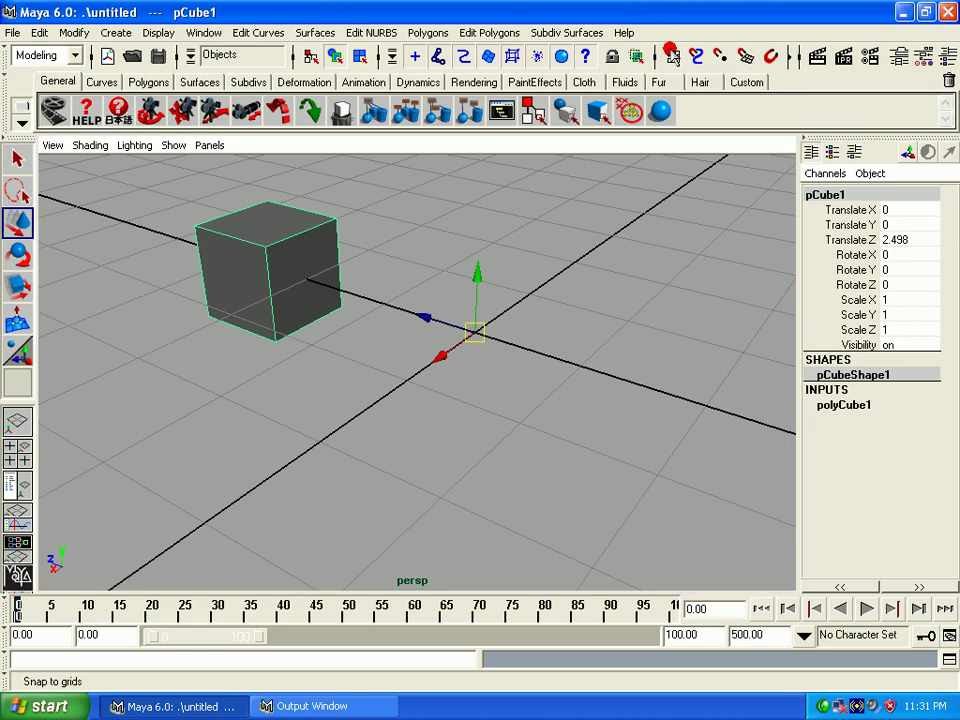
alt+drag(452, 396, 531, 418)
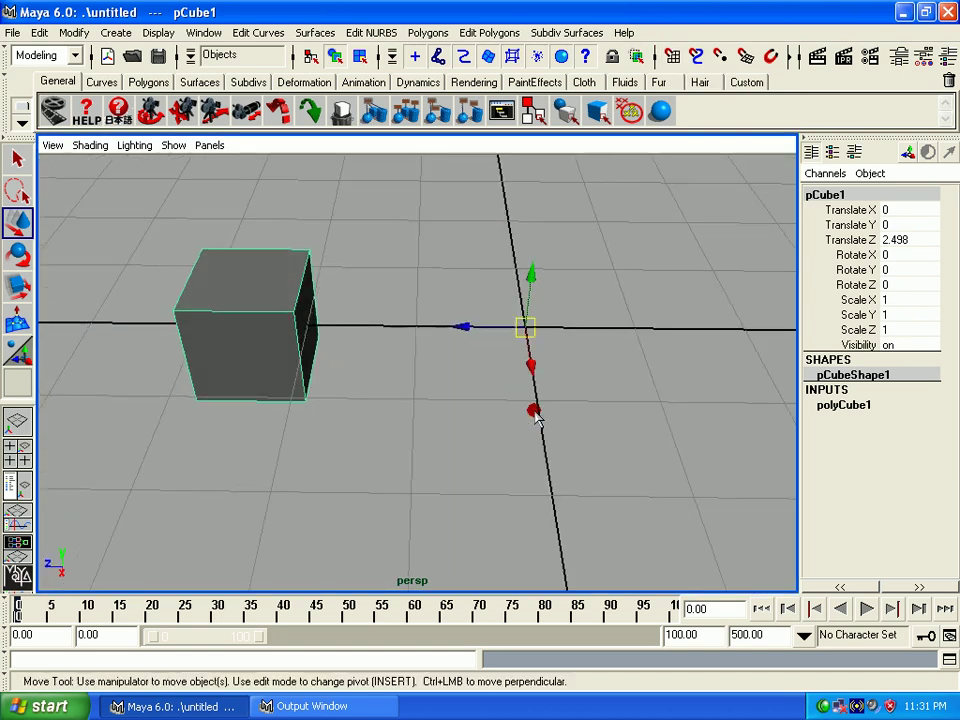
alt+right_drag(492, 374, 360, 251)
mouse_move(399, 437)
alt+mouse_down()
mouse_move(356, 437)
mouse_move(433, 443)
mouse_move(399, 429)
mouse_move(377, 435)
alt+mouse_up()
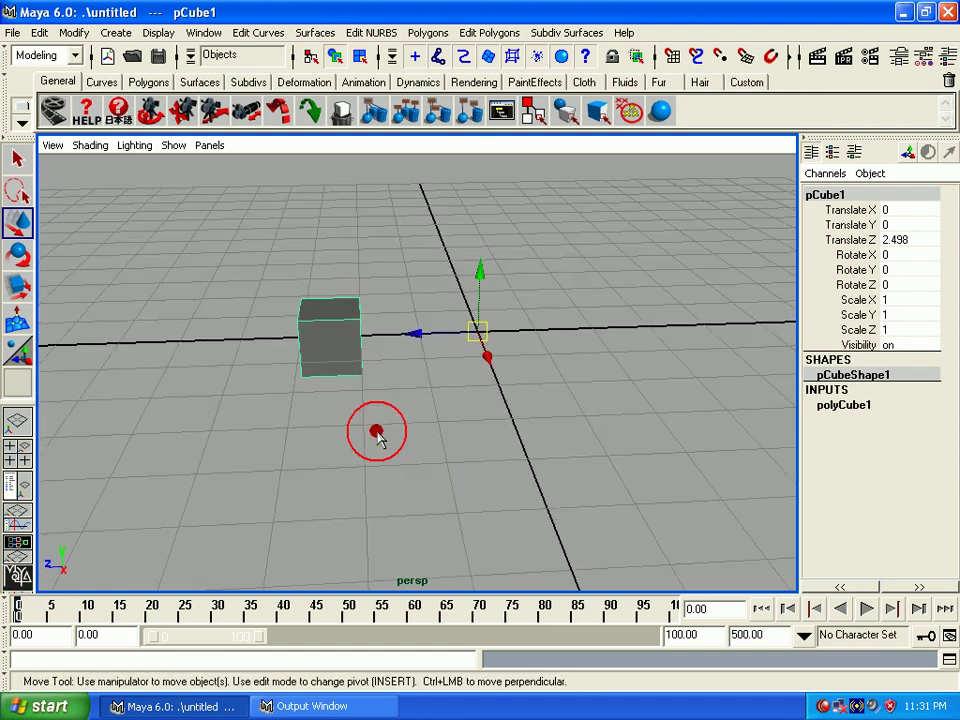
mouse_move(448, 381)
alt+mouse_down()
mouse_move(311, 414)
mouse_move(349, 418)
alt+mouse_up()
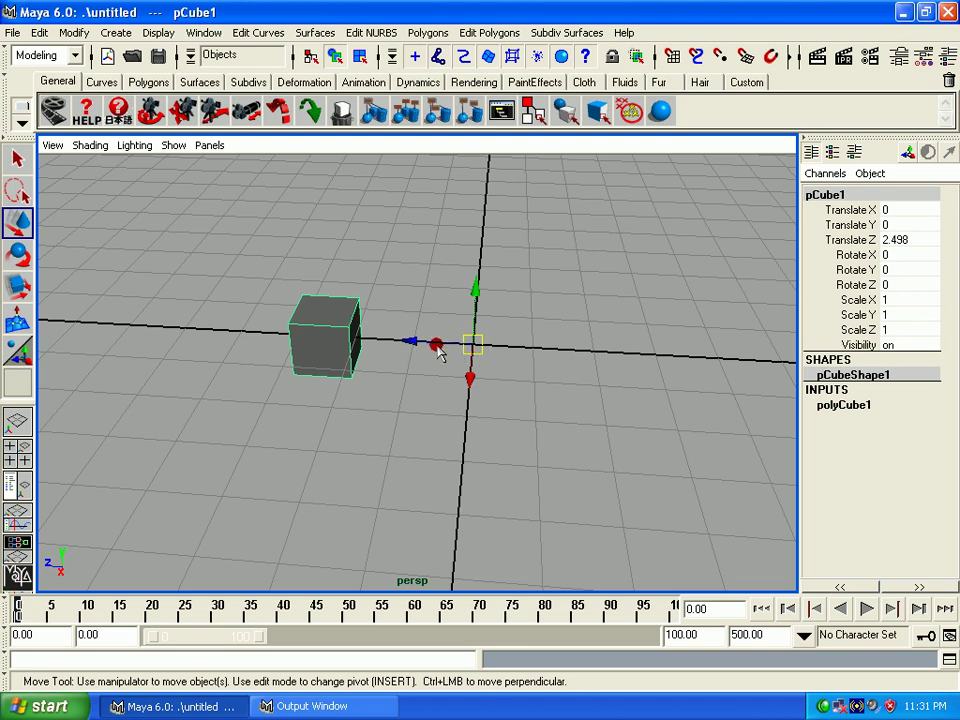
mouse_move(420, 386)
alt+mouse_down()
mouse_move(193, 392)
mouse_move(425, 380)
mouse_move(422, 342)
mouse_move(368, 355)
mouse_move(420, 355)
mouse_move(345, 352)
alt+mouse_up()
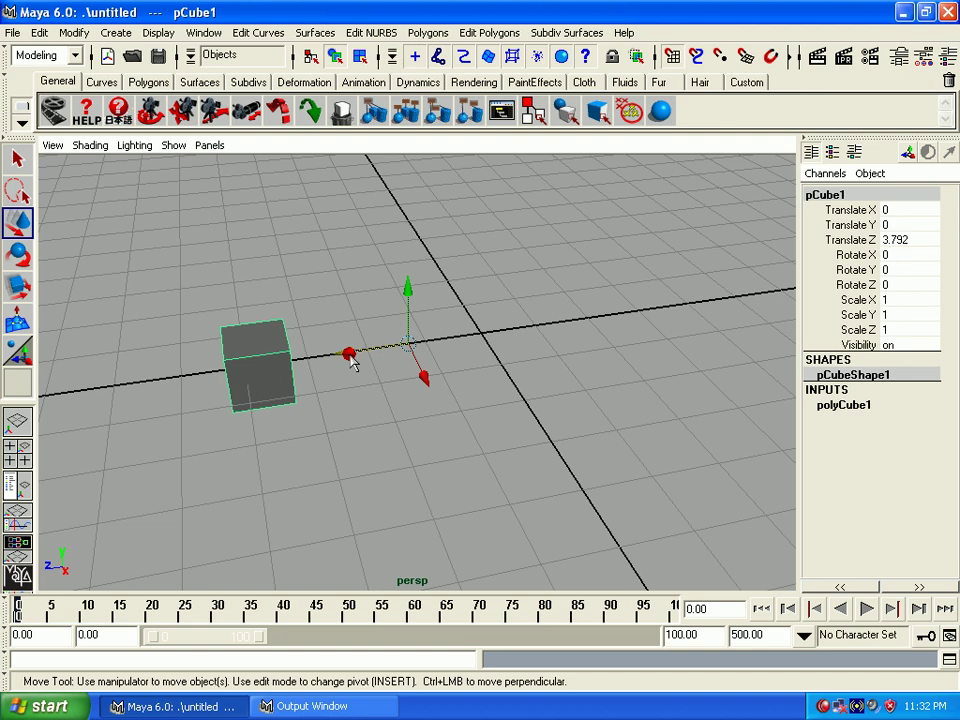
mouse_move(352, 362)
mouse_down()
mouse_move(420, 364)
mouse_move(478, 343)
mouse_move(604, 375)
mouse_up()
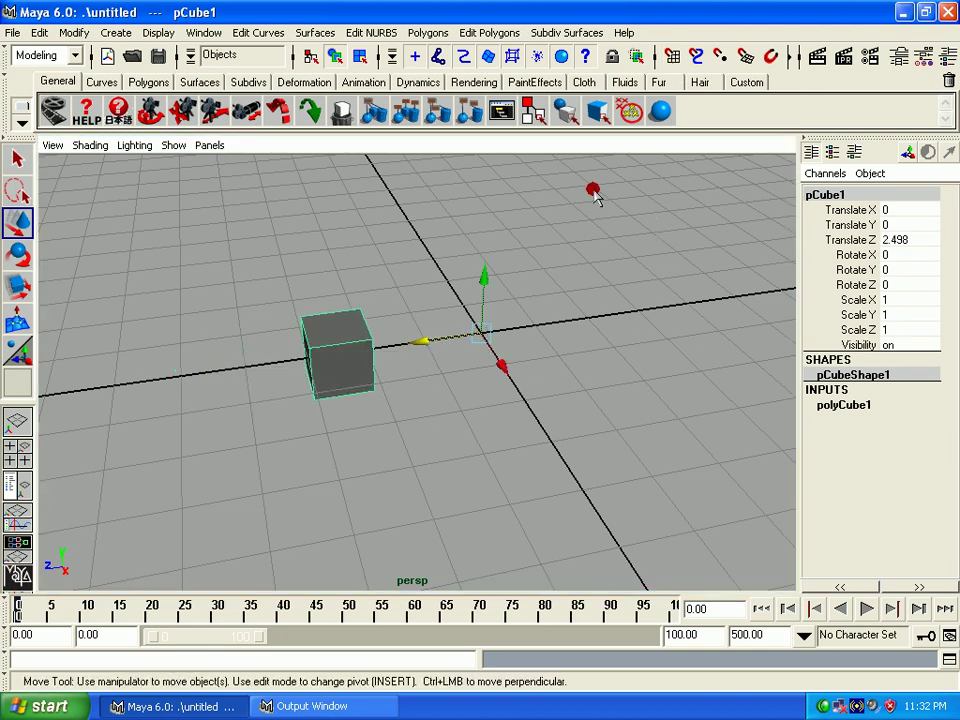
click(17, 253)
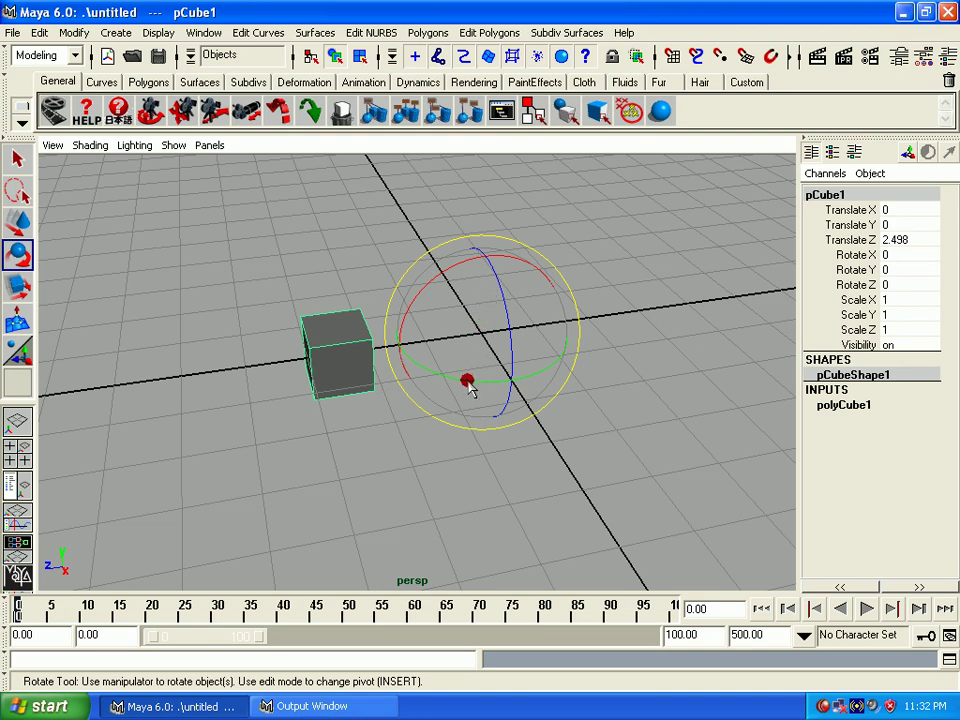
Step: Swing the cube around its Y axis about the origin pivot, undo it, and return to Move
mouse_move(467, 392)
mouse_down()
mouse_move(525, 400)
mouse_move(229, 349)
mouse_move(632, 347)
mouse_move(375, 414)
mouse_move(395, 370)
mouse_move(598, 362)
mouse_move(223, 335)
mouse_move(574, 369)
mouse_move(324, 405)
mouse_up()
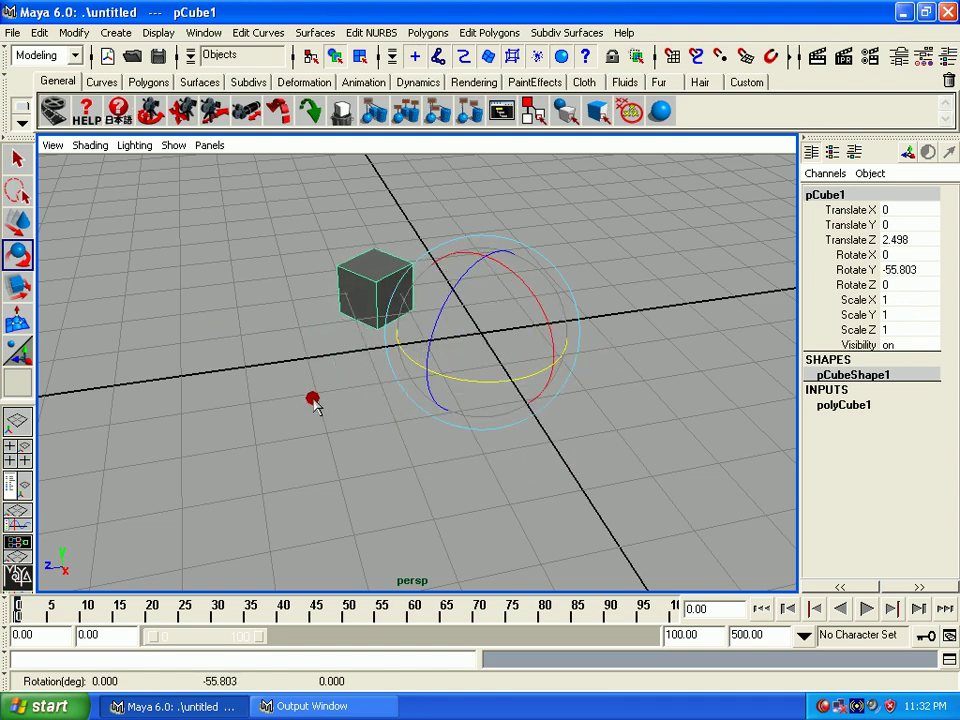
mouse_move(415, 367)
mouse_down()
mouse_move(510, 396)
mouse_move(499, 392)
mouse_up()
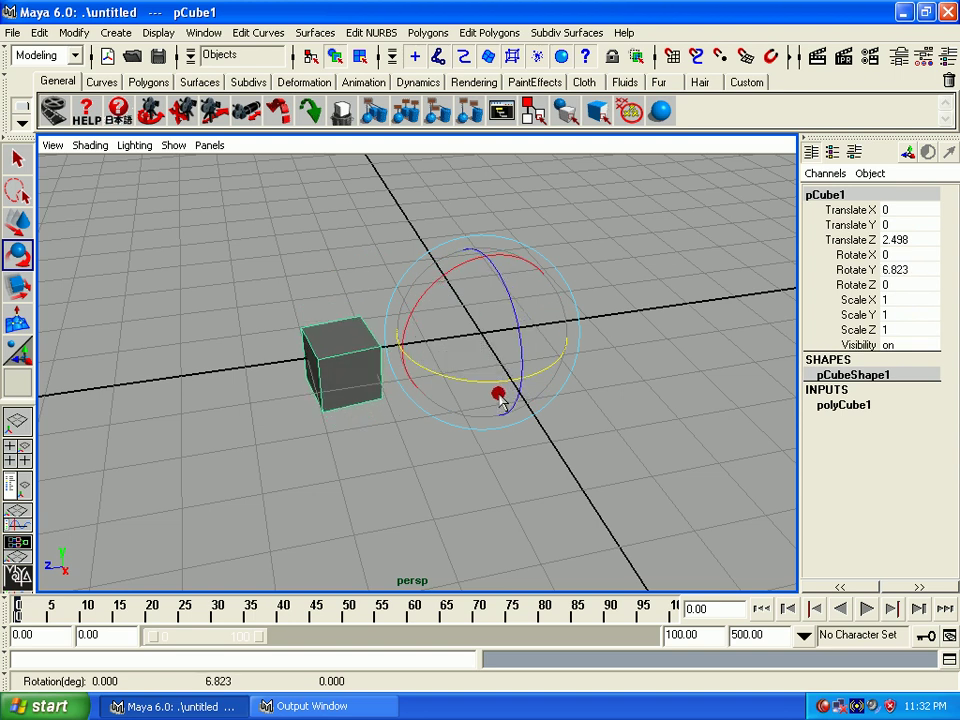
key(ctrl+z)
key(ctrl+z)
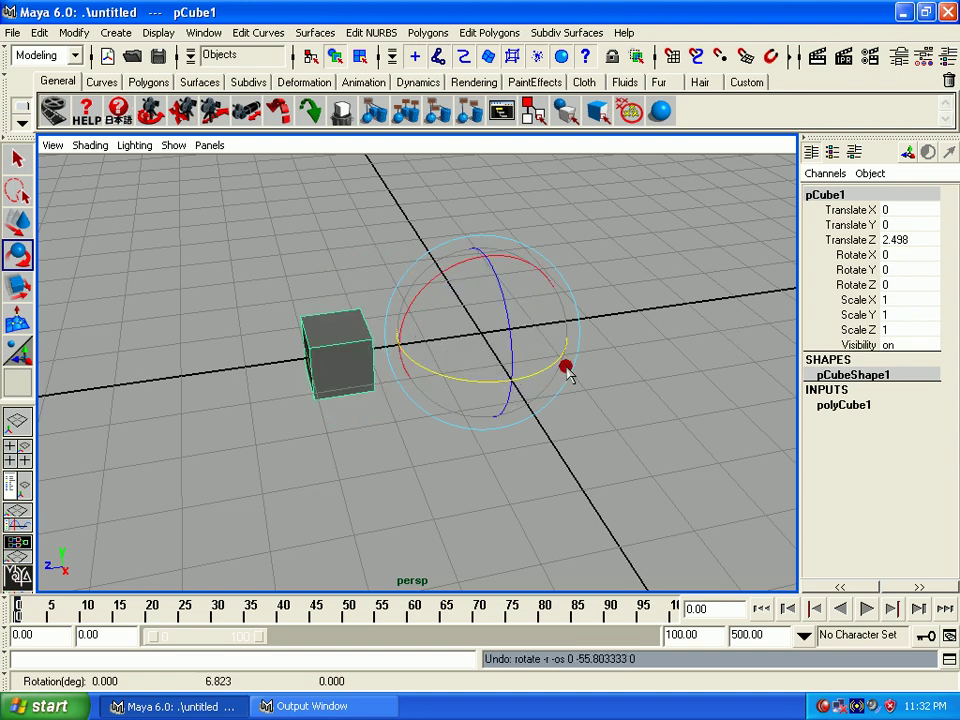
key(w)
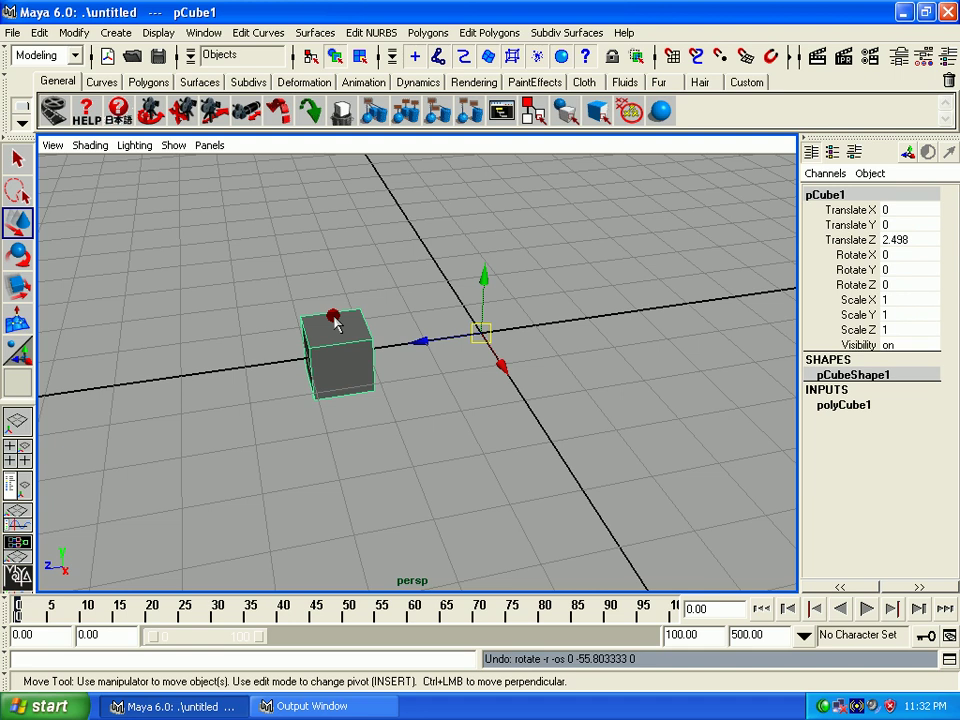
Step: Apply Modify > Center Pivot to pCube1, then reselect the cube
click(65, 30)
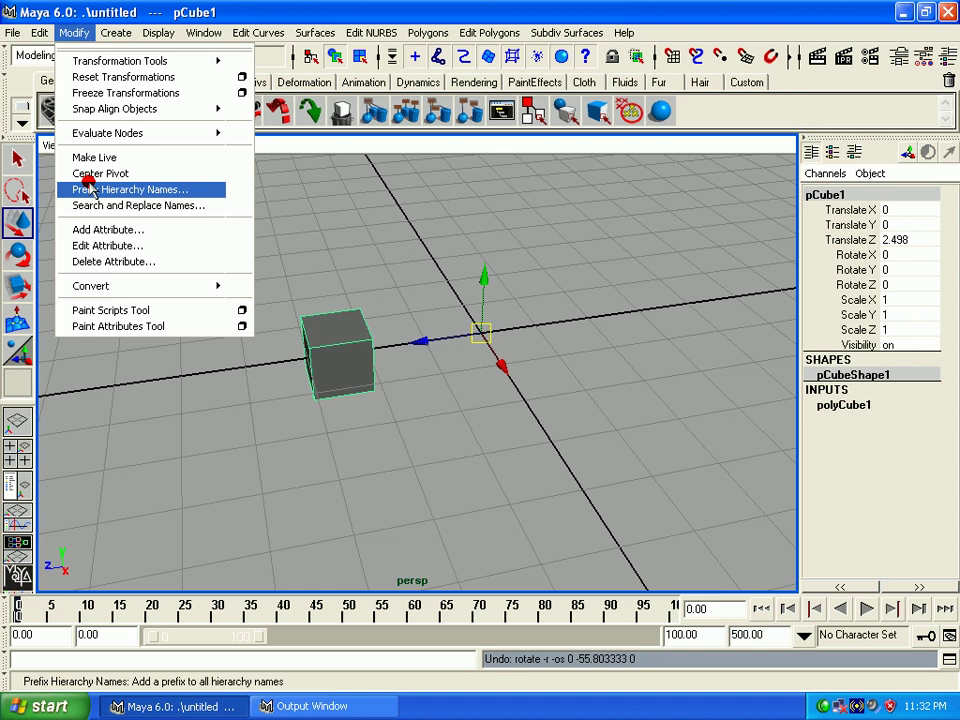
mouse_move(74, 32)
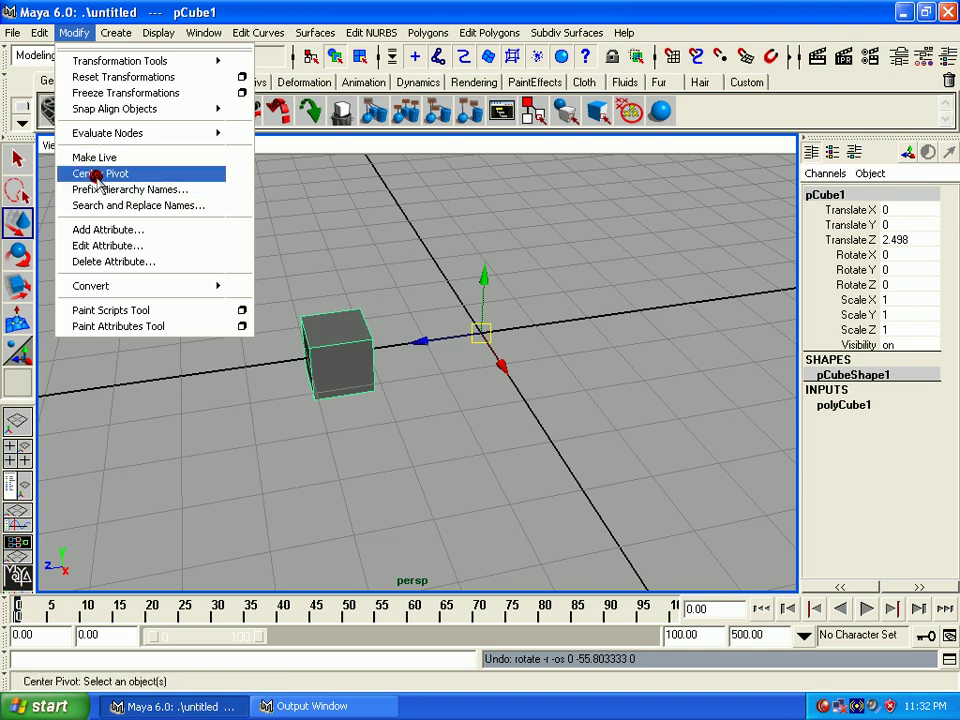
click(96, 175)
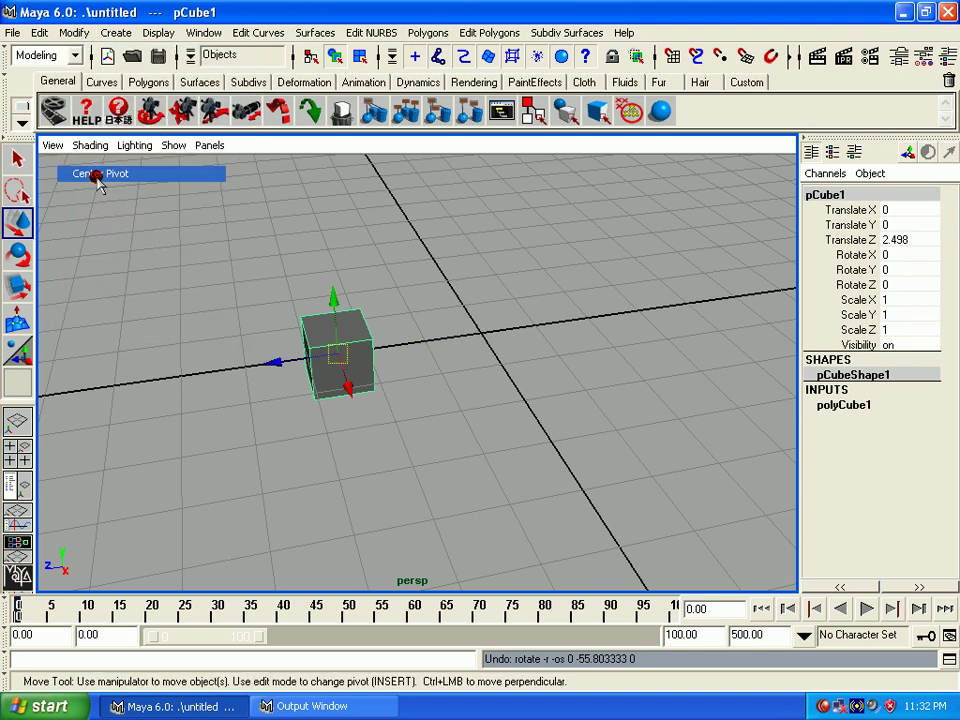
click(276, 284)
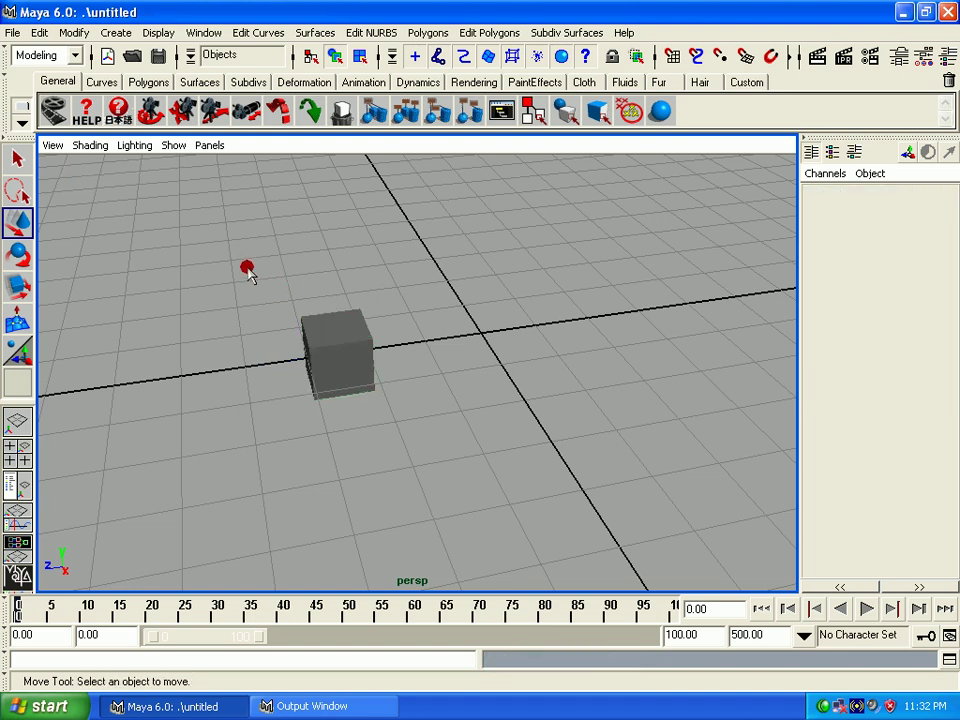
drag(246, 268, 440, 480)
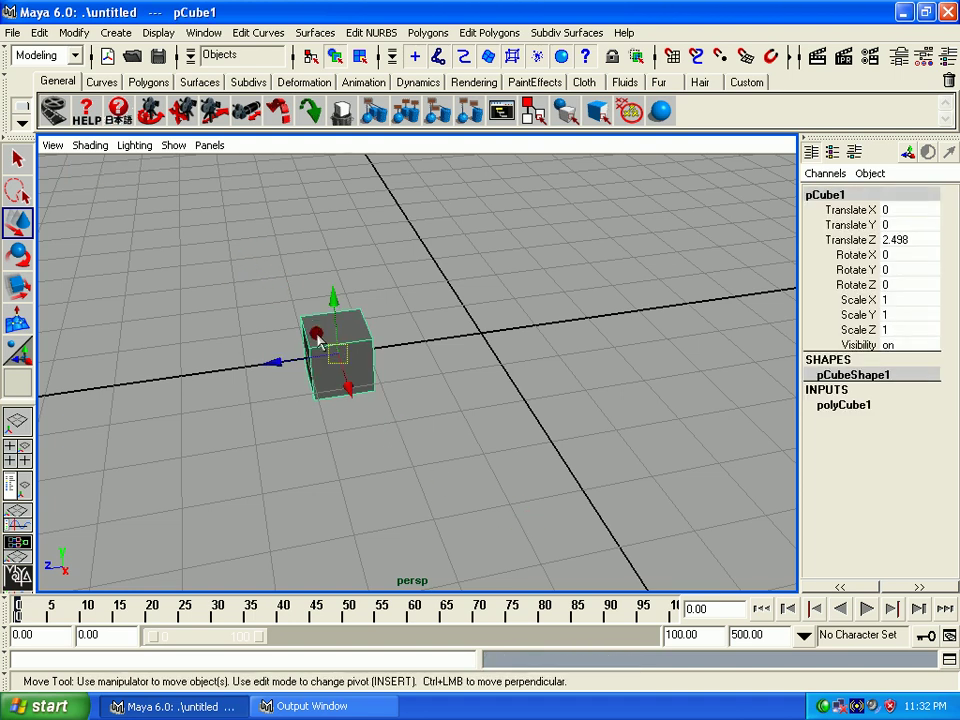
Step: Drag the cube with the move manipulator so it sits at 0,0,0
mouse_move(318, 340)
alt+mouse_down()
mouse_move(336, 369)
mouse_move(484, 360)
mouse_move(636, 411)
mouse_move(580, 352)
mouse_move(551, 349)
mouse_move(527, 328)
alt+mouse_up()
mouse_move(527, 328)
alt+right_down()
mouse_move(476, 409)
mouse_move(449, 266)
mouse_move(456, 334)
mouse_move(476, 369)
alt+right_up()
mouse_move(476, 369)
alt+mouse_down()
mouse_move(405, 364)
mouse_move(375, 255)
mouse_move(429, 354)
mouse_move(539, 340)
mouse_move(514, 310)
mouse_move(349, 349)
mouse_move(520, 323)
mouse_move(320, 405)
alt+mouse_up()
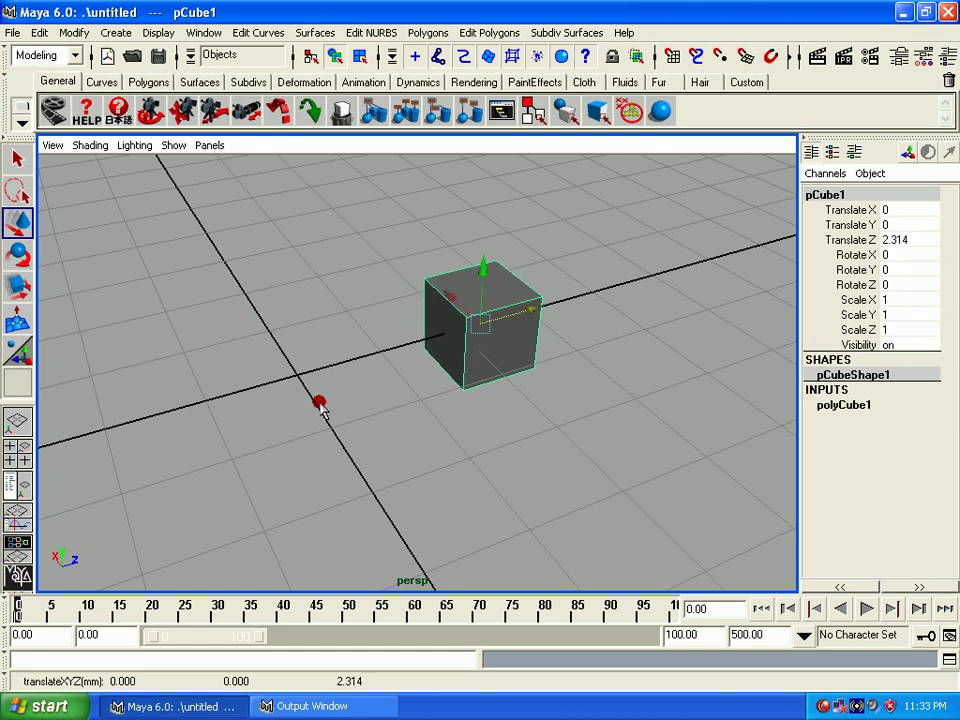
alt+right_drag(312, 425, 268, 321)
alt+middle_drag(268, 321, 422, 338)
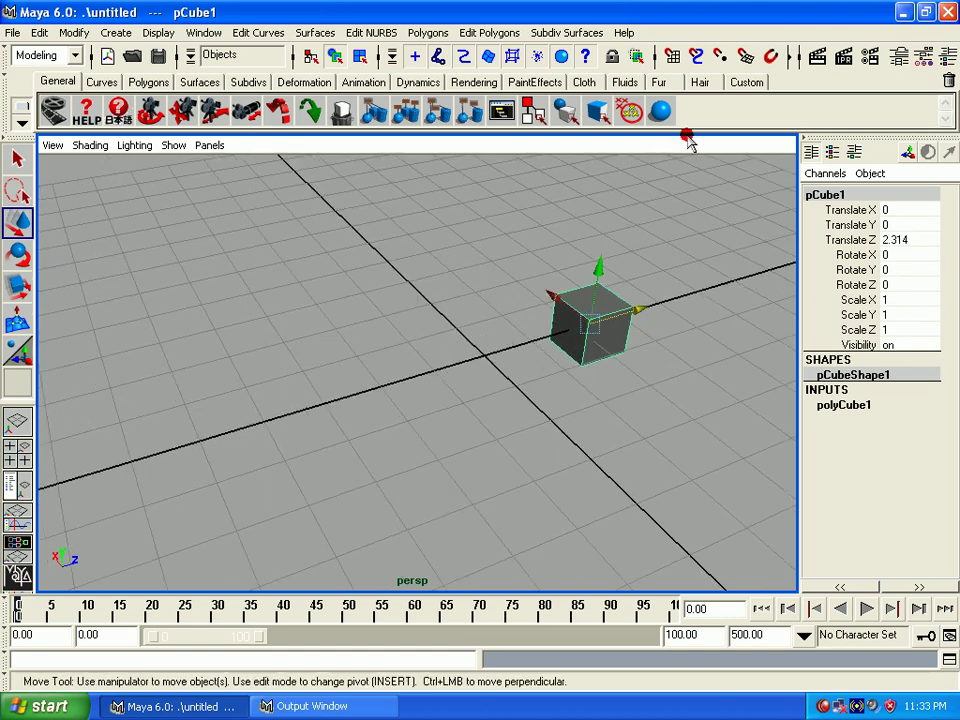
mouse_move(601, 326)
mouse_down()
mouse_move(439, 368)
mouse_move(483, 364)
mouse_move(274, 385)
mouse_move(111, 364)
mouse_move(390, 370)
mouse_up()
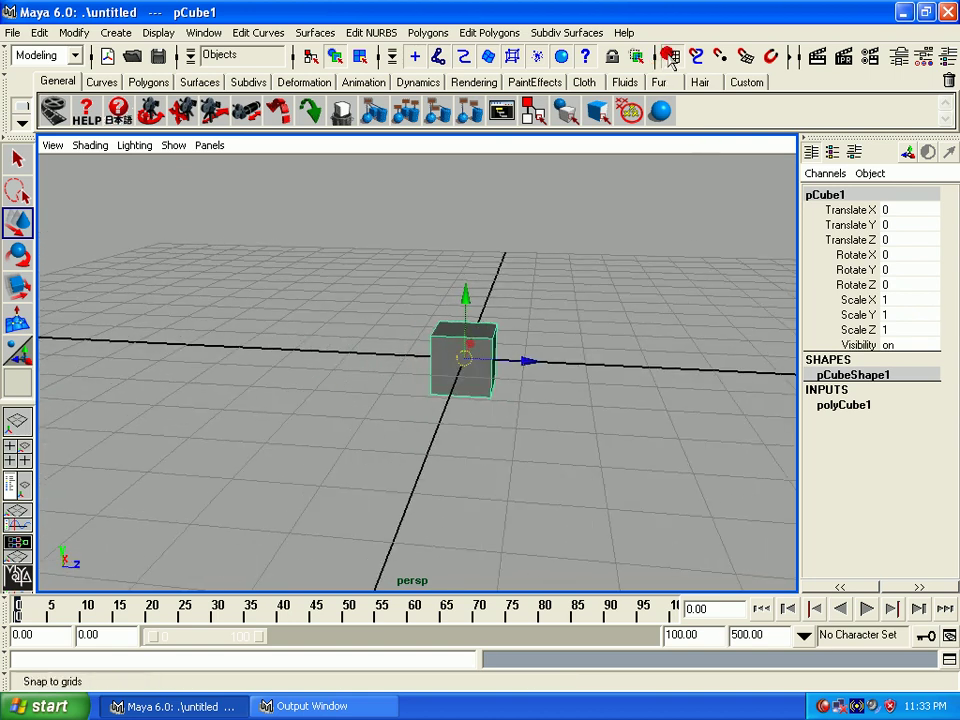
Step: Frame the cube close up in the perspective view with F and select the Scale Tool
click(546, 430)
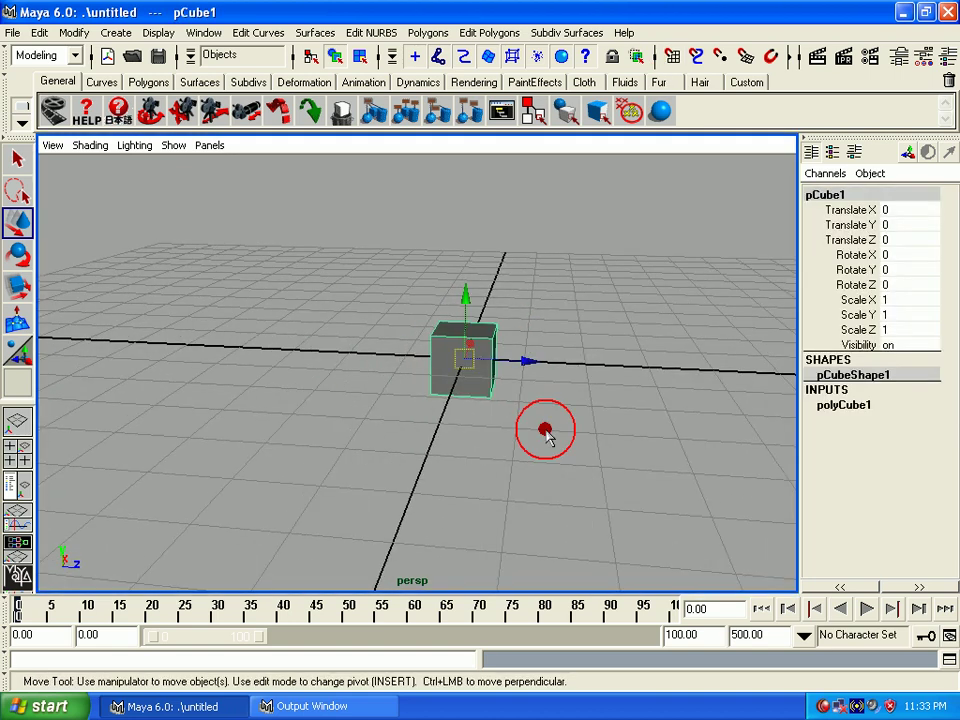
key(f)
mouse_move(542, 429)
alt+mouse_down()
mouse_move(390, 422)
mouse_move(403, 441)
mouse_move(385, 395)
mouse_move(414, 399)
mouse_move(414, 343)
alt+mouse_up()
alt+right_drag(414, 343, 447, 407)
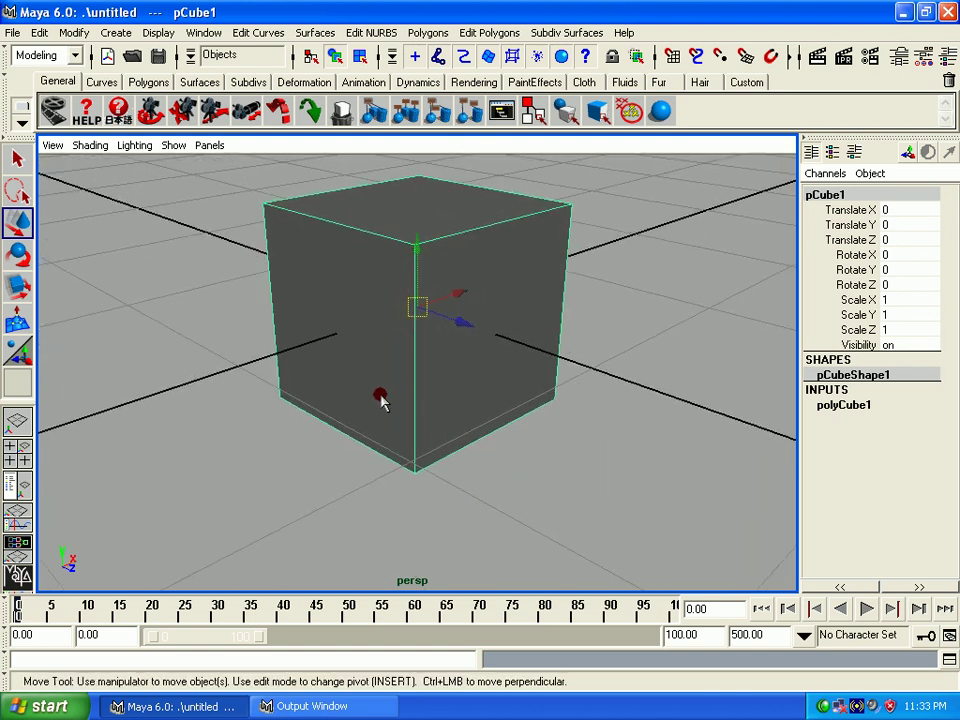
click(15, 288)
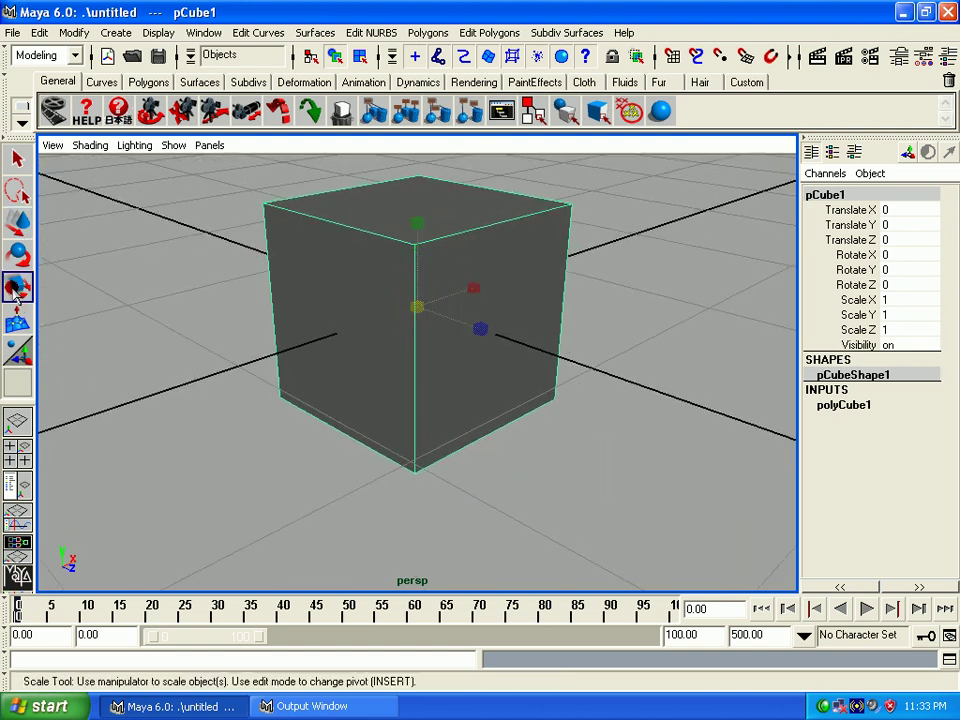
Step: Check the Scale Tool options, then make first uniform scaling attempts on the cube
double_click(15, 288)
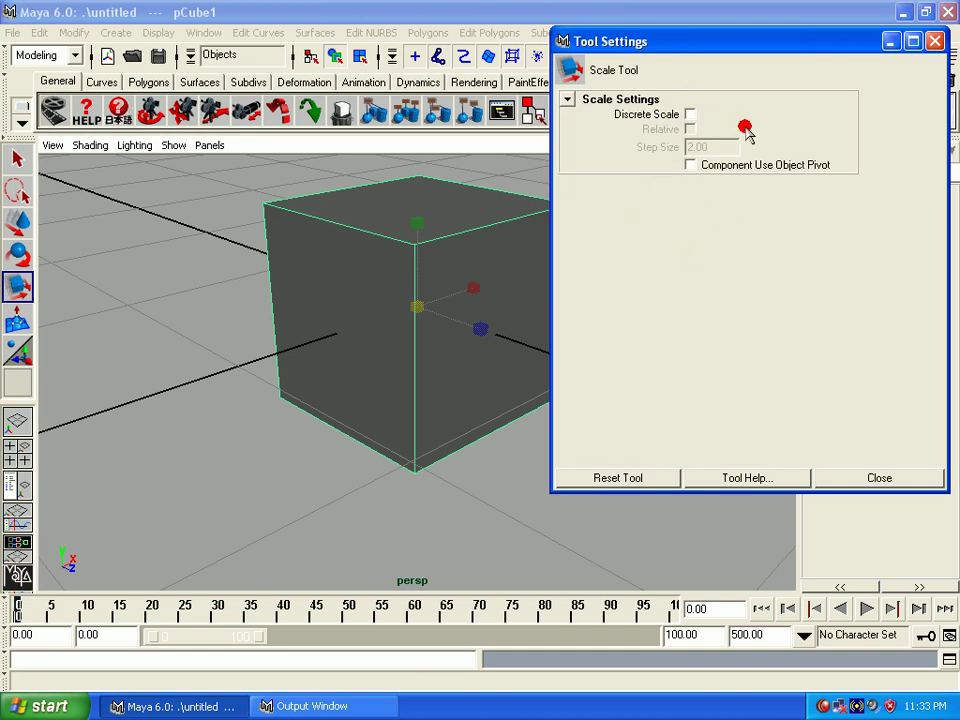
click(857, 480)
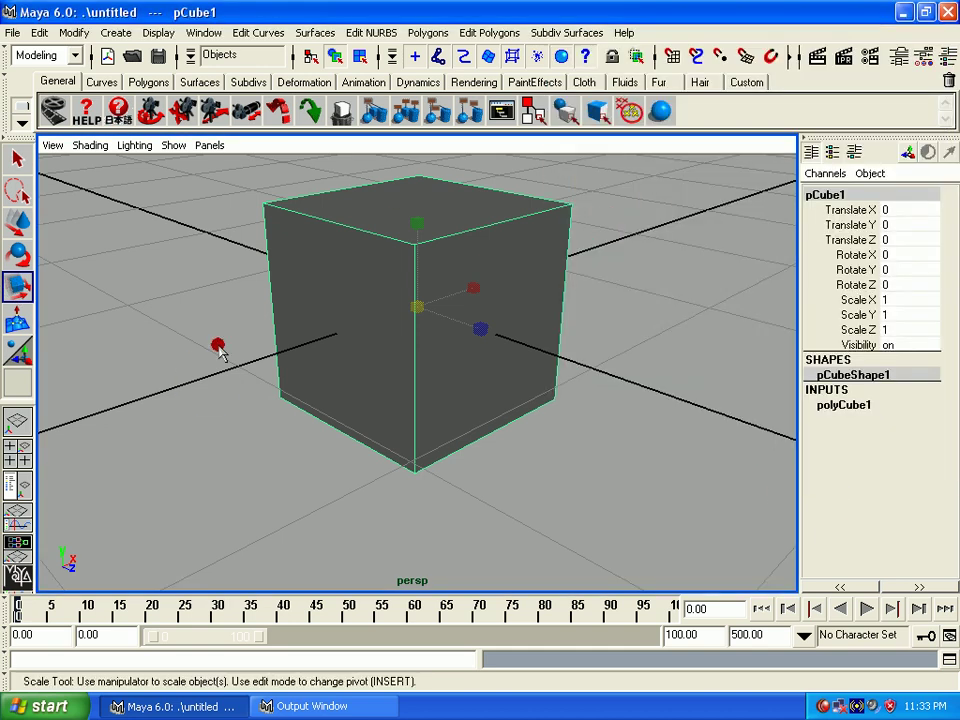
mouse_move(407, 315)
alt+mouse_down()
mouse_move(315, 323)
mouse_move(400, 330)
alt+mouse_up()
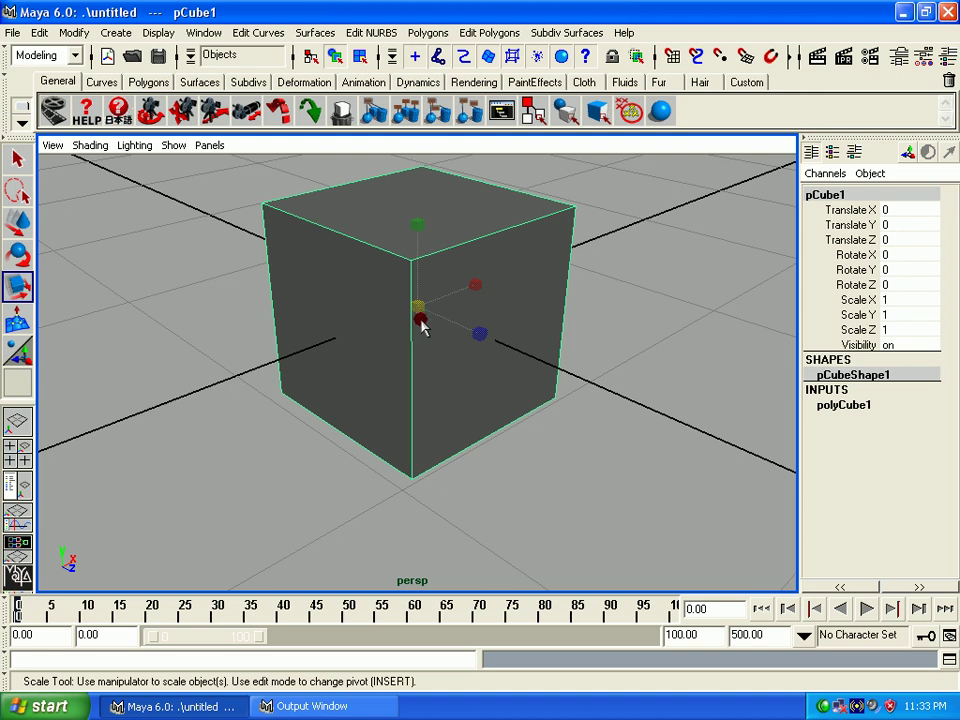
alt+right_drag(421, 314, 386, 176)
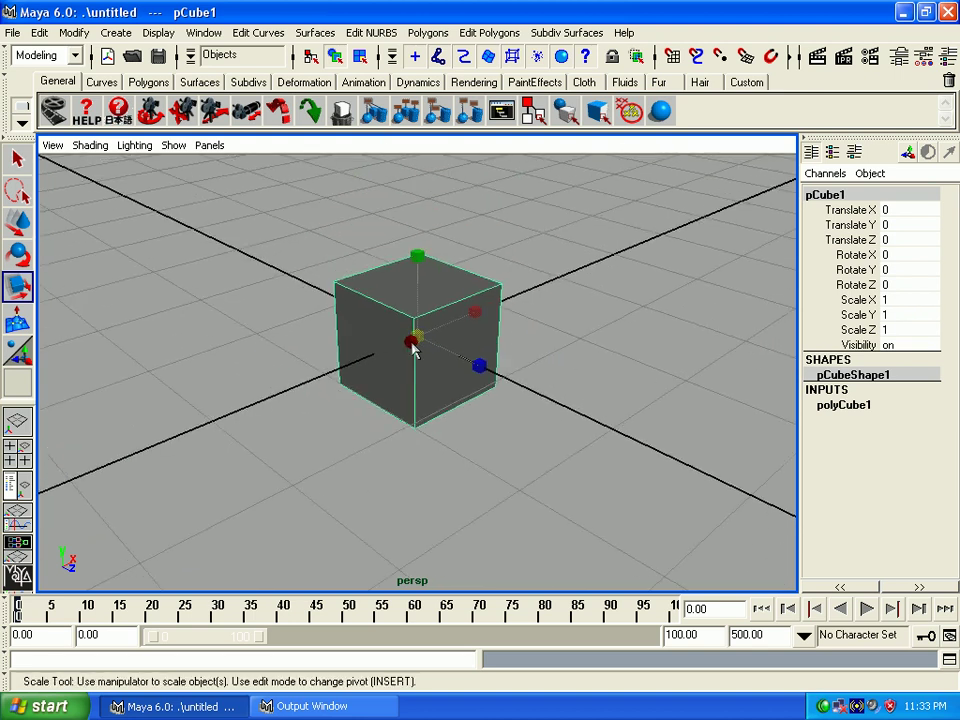
mouse_move(414, 339)
mouse_down()
mouse_move(550, 234)
mouse_move(424, 344)
mouse_up()
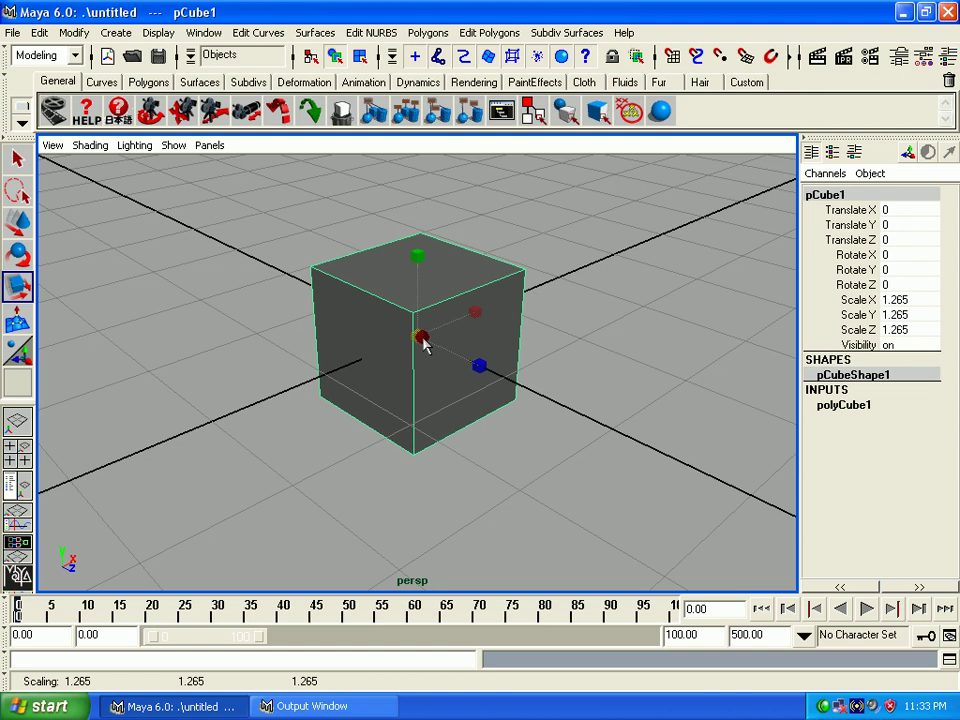
click(469, 343)
click(439, 339)
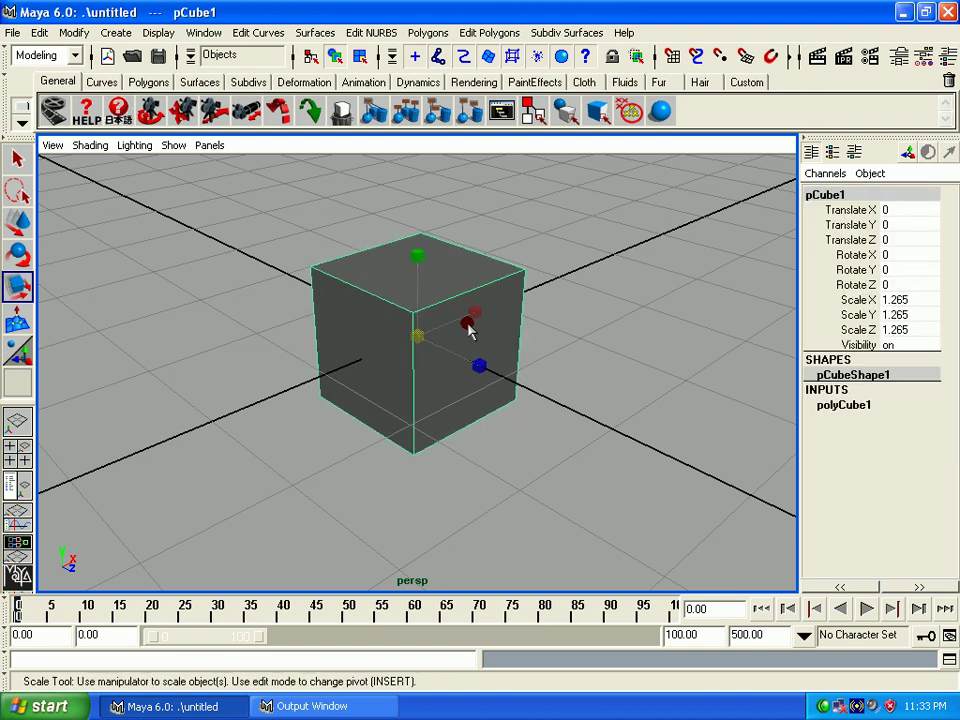
mouse_move(473, 328)
mouse_down()
mouse_move(446, 345)
mouse_move(364, 349)
mouse_move(420, 339)
mouse_up()
click(421, 343)
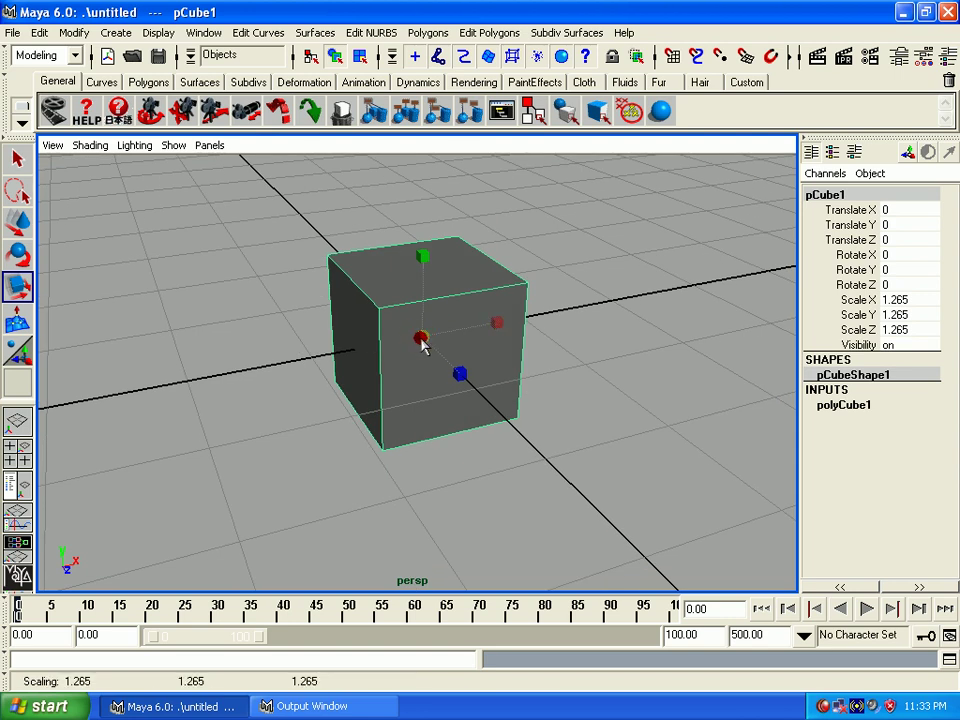
mouse_move(421, 341)
mouse_down()
mouse_move(525, 274)
mouse_move(468, 328)
mouse_move(424, 343)
mouse_move(421, 362)
mouse_move(490, 315)
mouse_move(428, 362)
mouse_up()
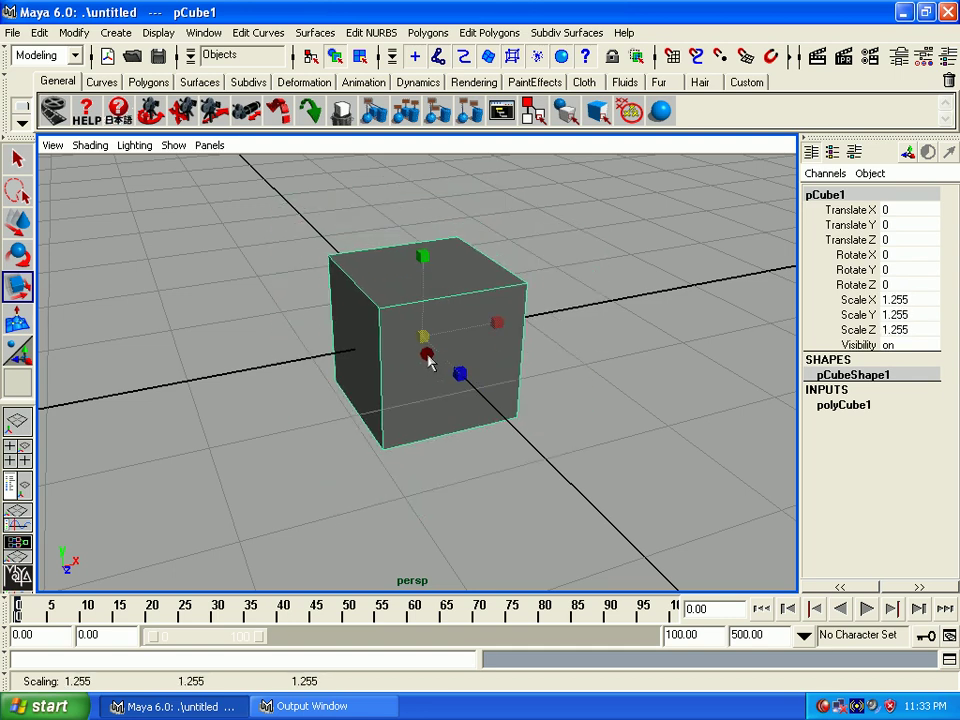
Step: Reselect the cube and drag the centre handle until all three axes read about 1.86
click(280, 297)
click(425, 336)
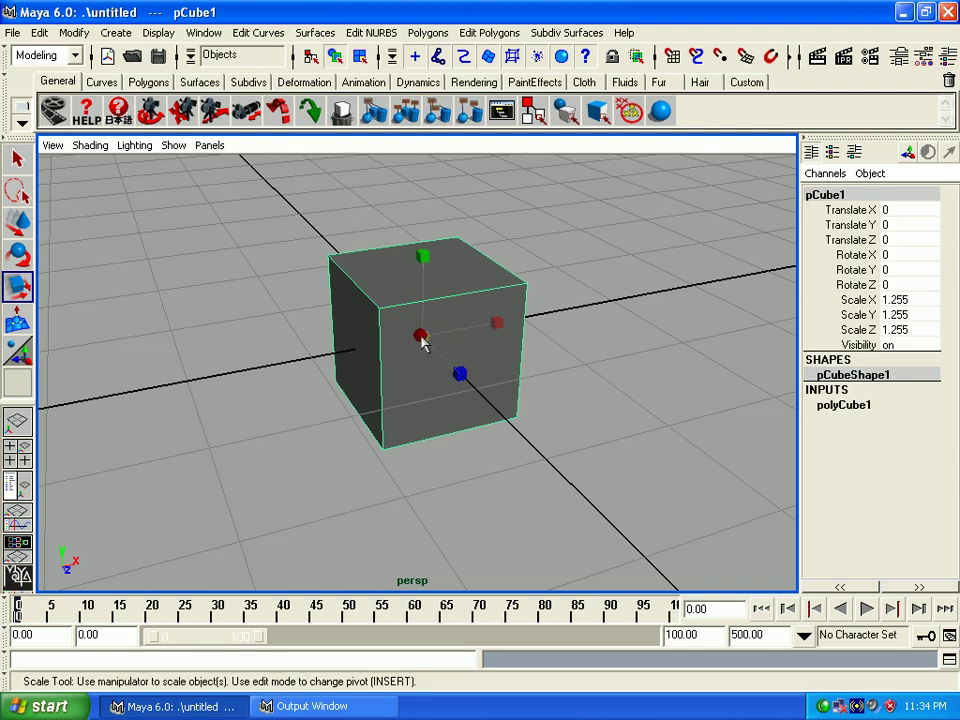
mouse_move(422, 342)
mouse_down()
mouse_move(457, 316)
mouse_move(396, 349)
mouse_move(429, 338)
mouse_up()
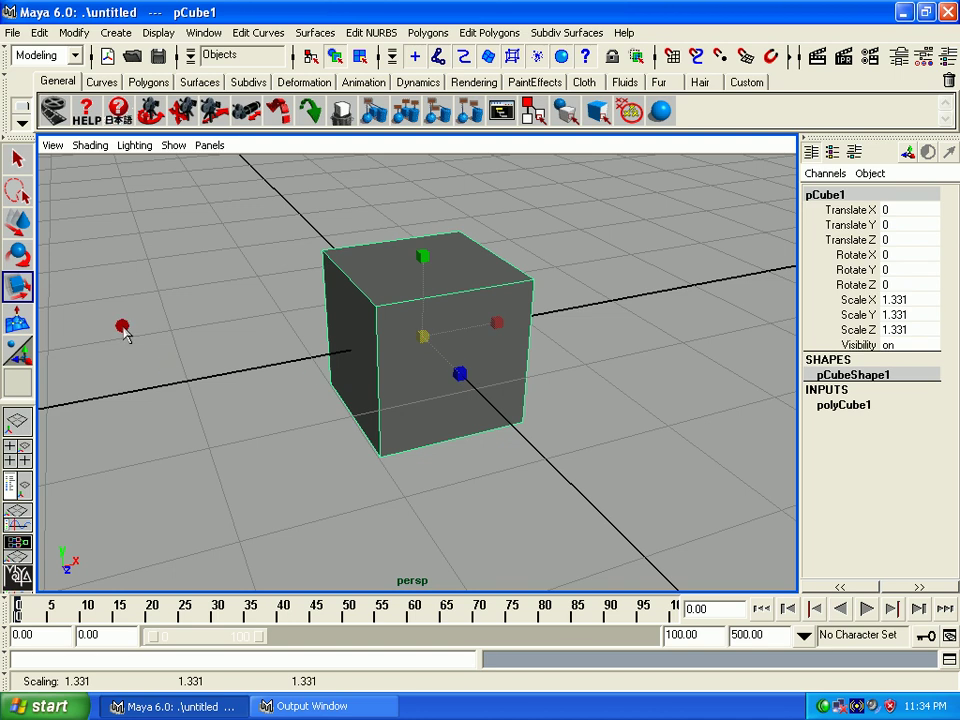
click(75, 212)
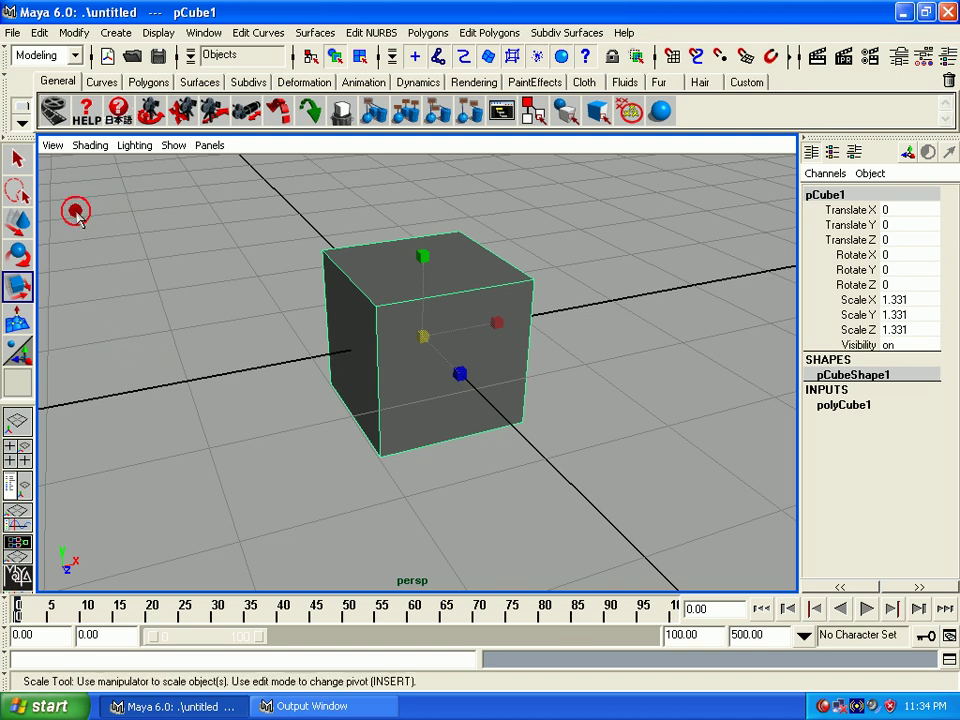
click(418, 334)
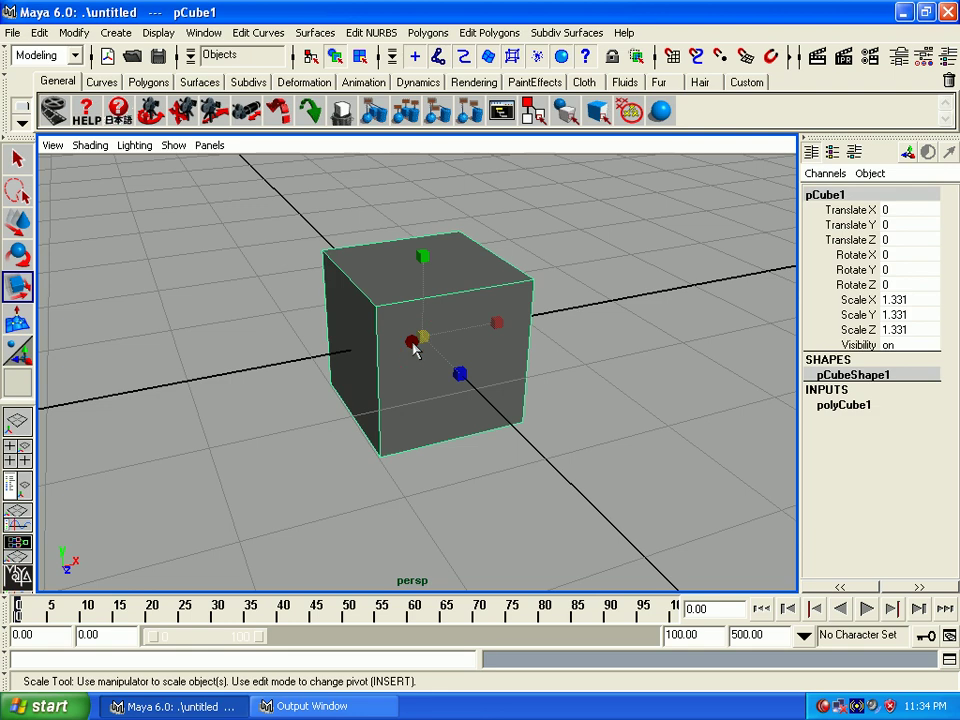
click(425, 340)
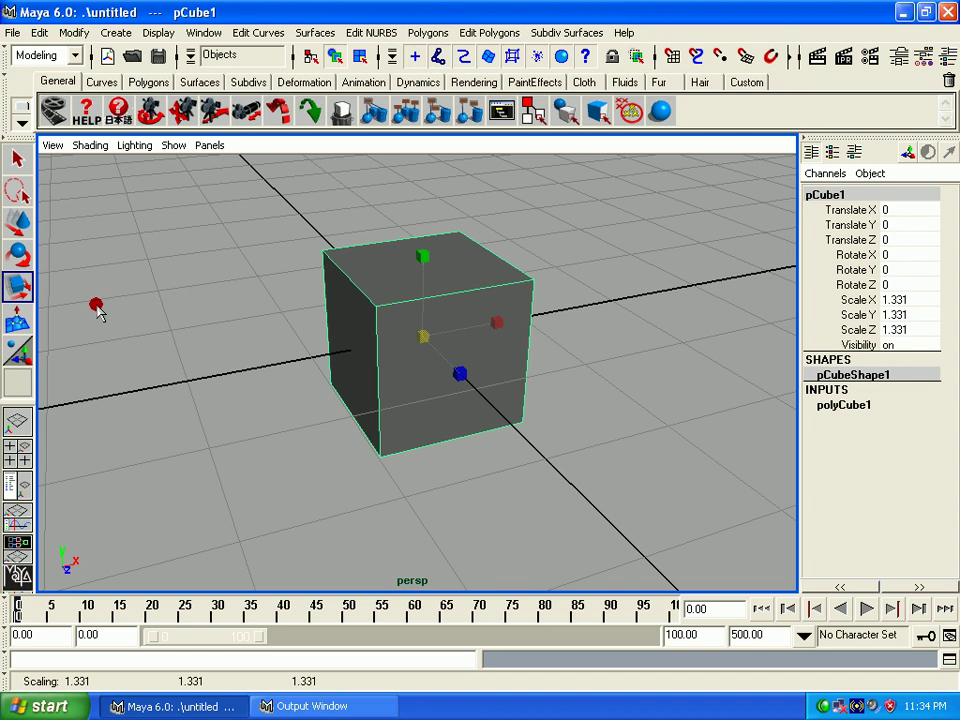
middle_drag(97, 310, 111, 306)
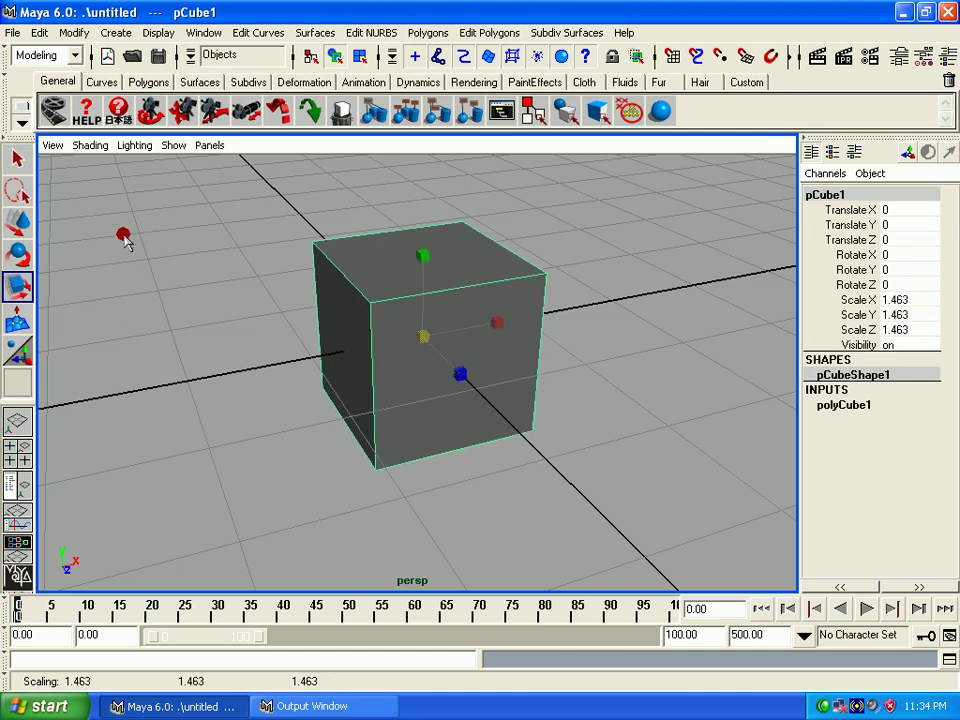
mouse_move(120, 313)
middle_down()
mouse_move(204, 408)
mouse_move(125, 328)
mouse_move(69, 225)
mouse_move(227, 347)
mouse_move(158, 268)
middle_up()
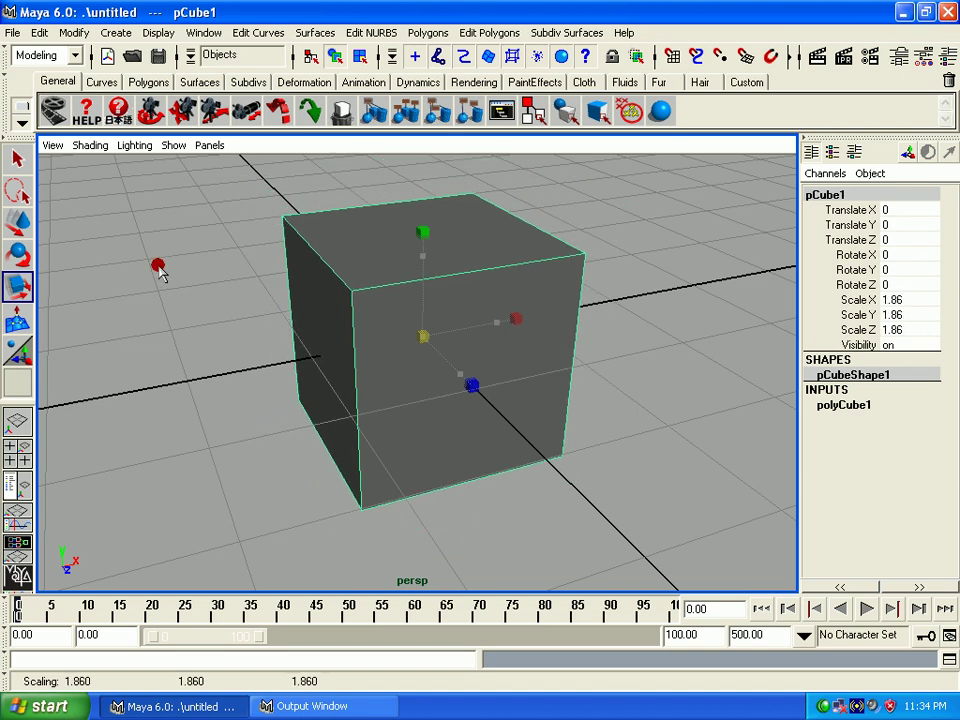
Step: Reactivate the Scale Tool and resize the cube uniformly to about 1.798
click(17, 255)
alt+right_drag(120, 310, 154, 317)
click(17, 287)
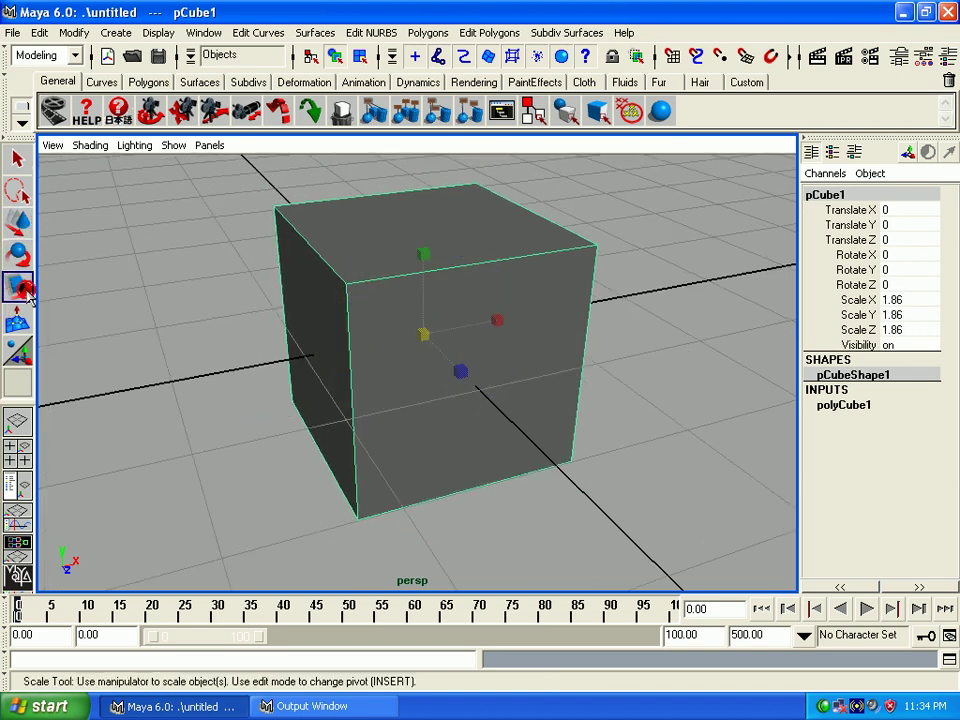
mouse_move(129, 326)
middle_down()
mouse_move(208, 326)
mouse_move(69, 356)
mouse_move(114, 347)
middle_up()
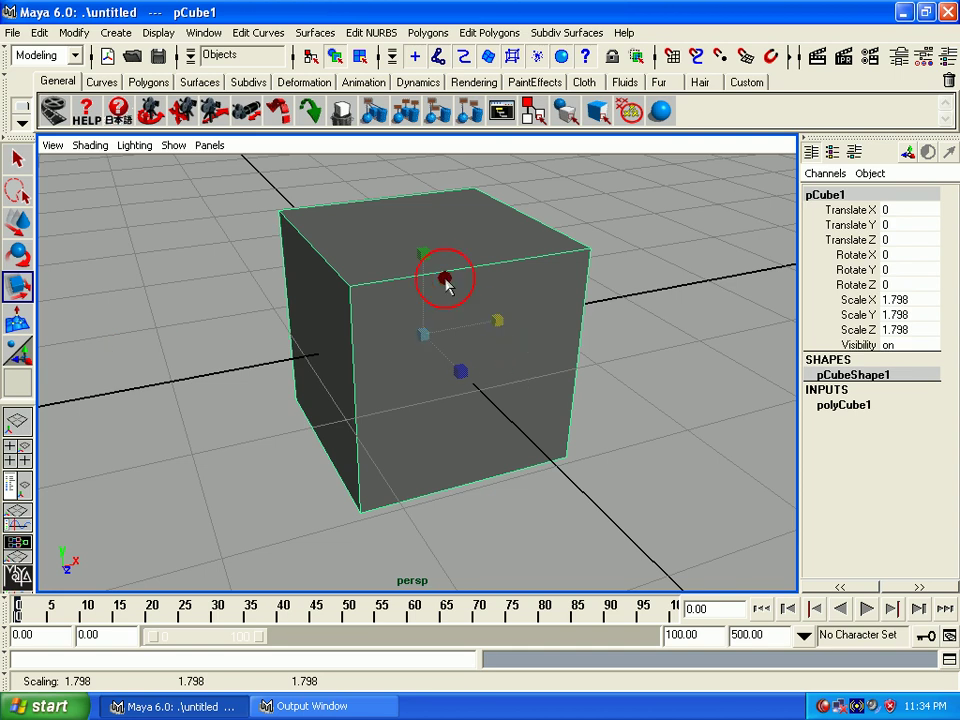
Step: Narrow the cube along X to 1.106 and stretch it along Y to 2.175
click(421, 253)
click(452, 386)
click(460, 375)
click(422, 254)
click(460, 373)
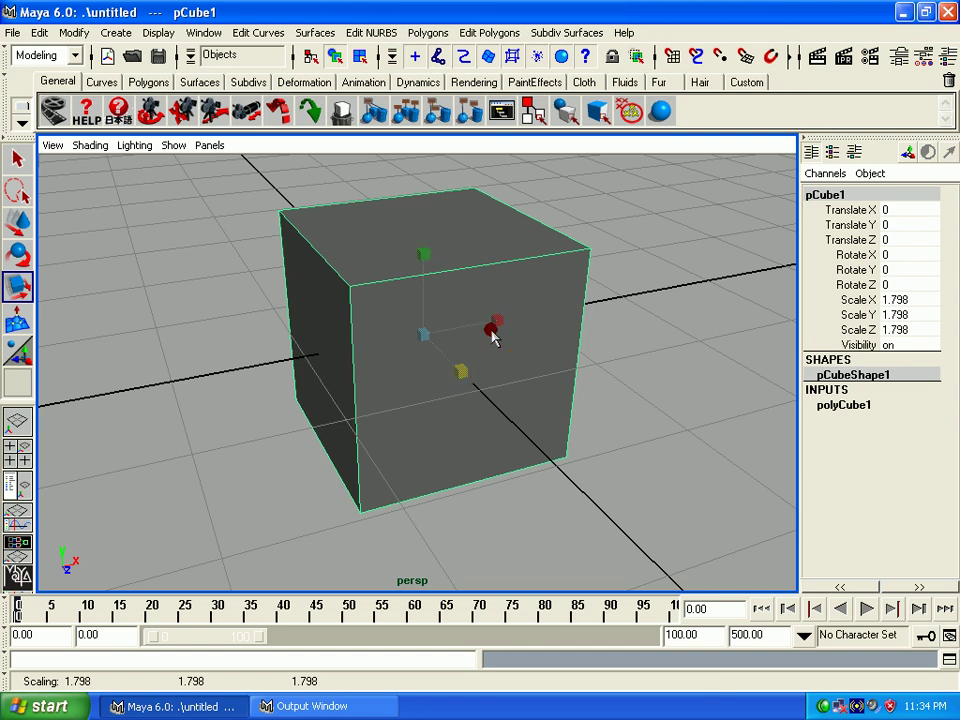
click(494, 325)
drag(497, 329, 516, 336)
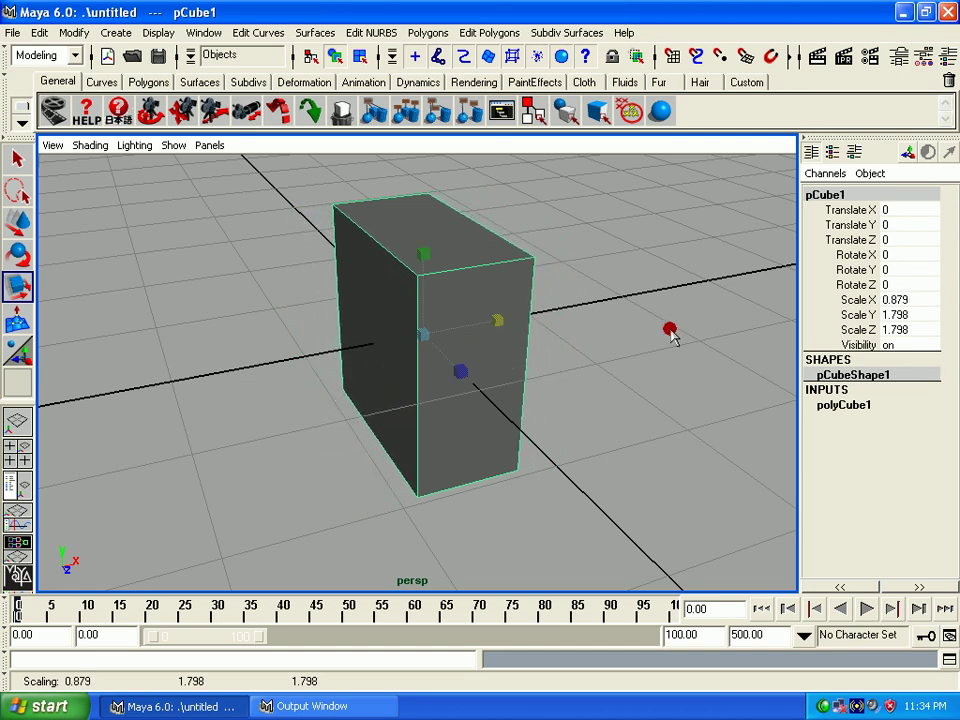
mouse_move(672, 336)
mouse_down()
mouse_move(565, 337)
mouse_move(808, 298)
mouse_move(634, 320)
mouse_move(624, 339)
mouse_move(836, 315)
mouse_move(638, 355)
mouse_move(808, 319)
mouse_move(717, 347)
mouse_up()
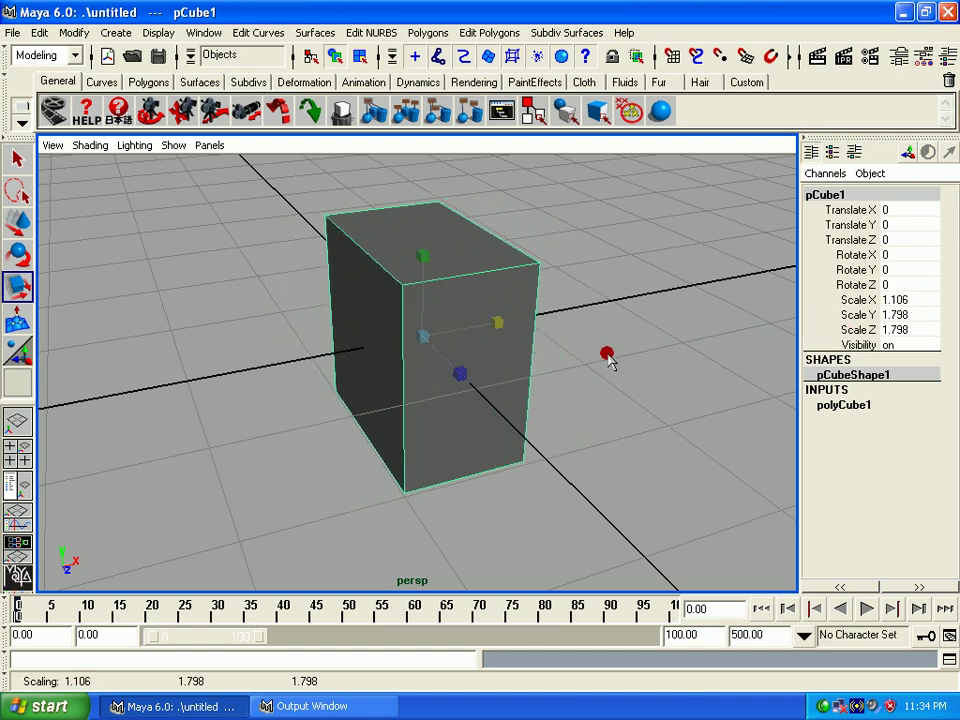
mouse_move(420, 256)
mouse_down()
mouse_move(403, 366)
mouse_move(420, 220)
mouse_up()
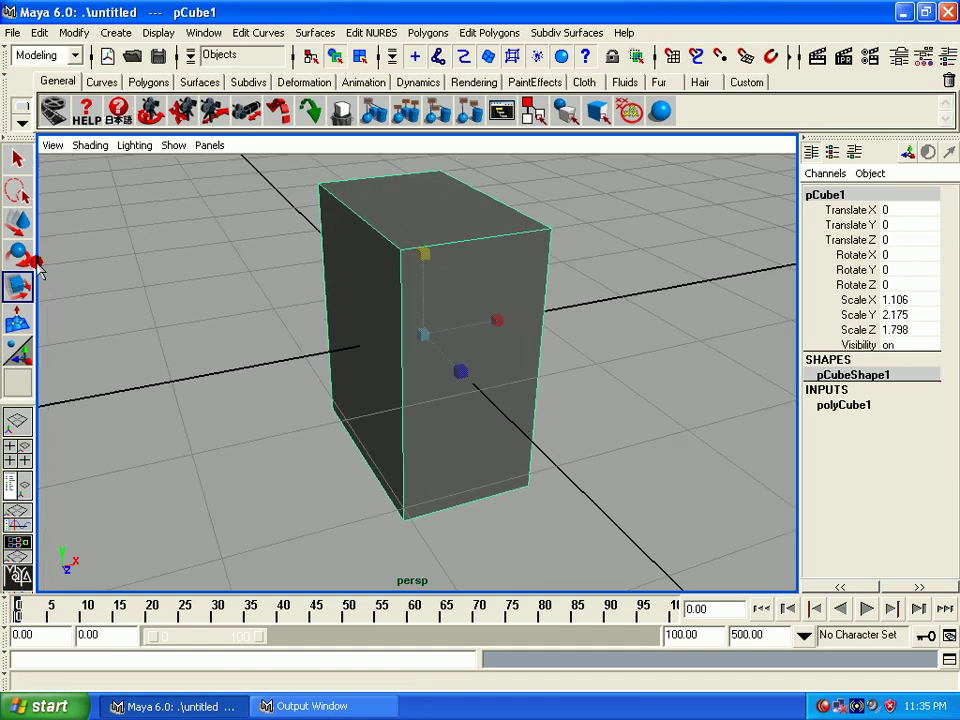
Step: Enable Discrete Scale with a 2.00 step size and enlarge the box in steps
double_click(17, 286)
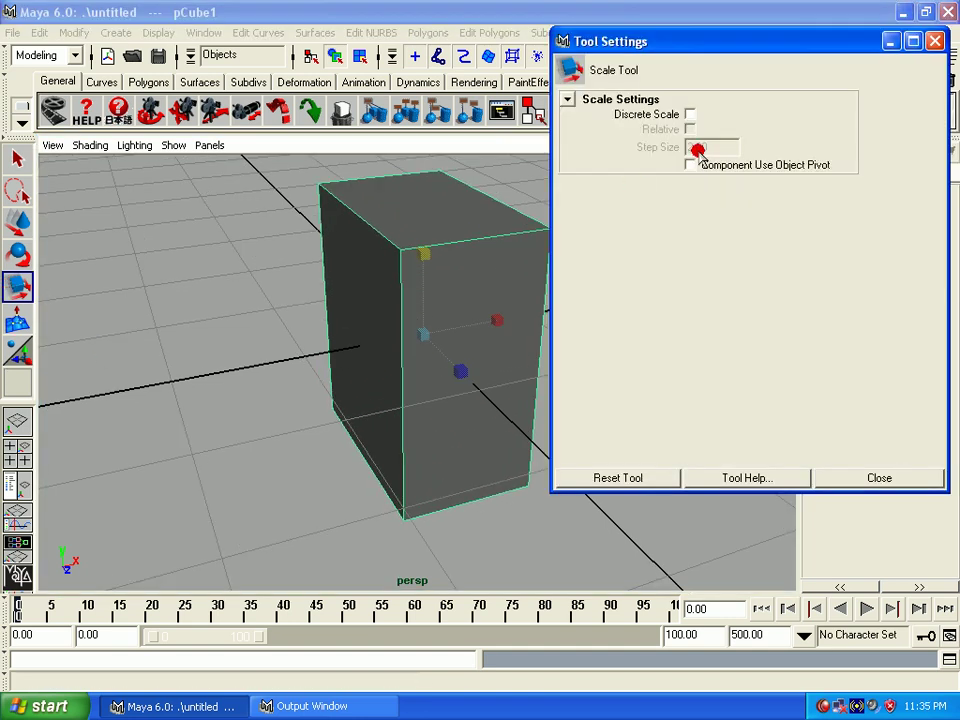
click(691, 114)
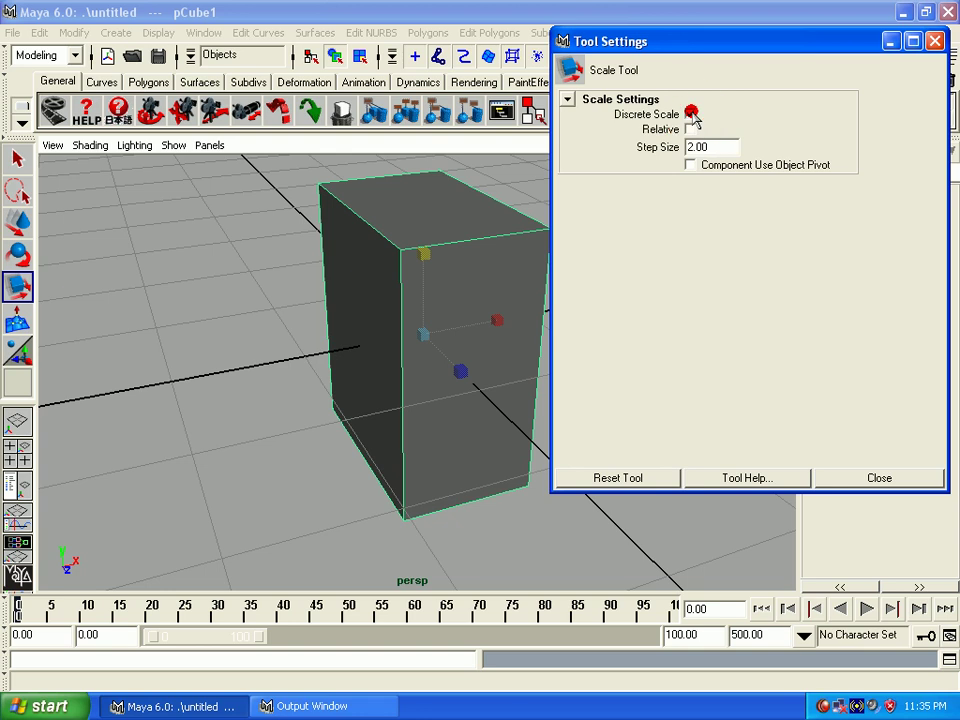
double_click(714, 146)
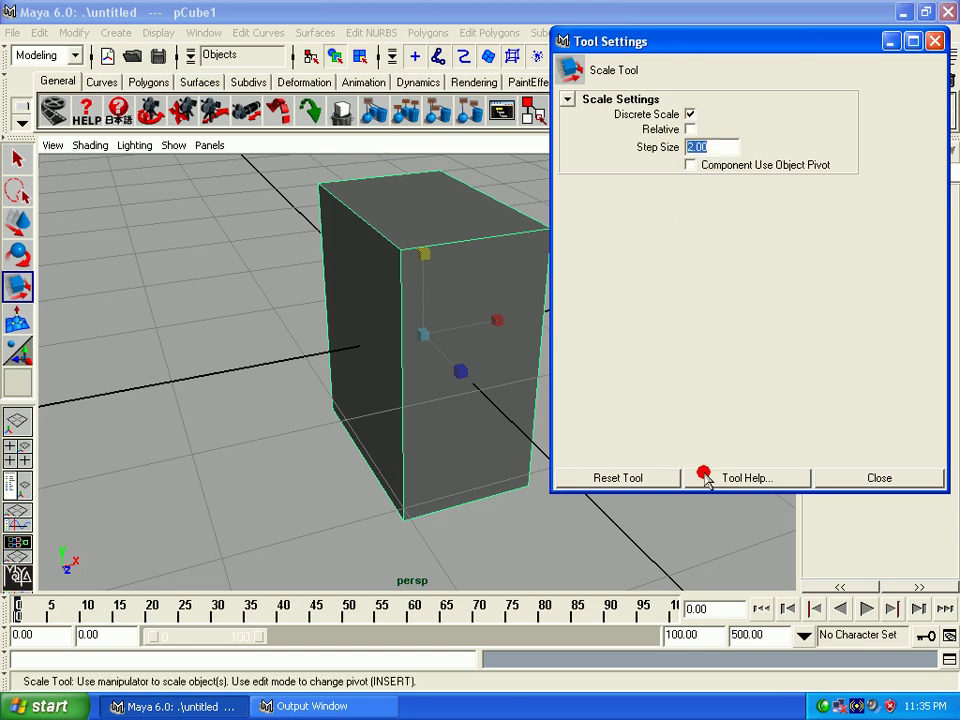
click(855, 472)
mouse_move(433, 347)
mouse_down()
mouse_move(426, 339)
mouse_move(487, 334)
mouse_move(340, 280)
mouse_up()
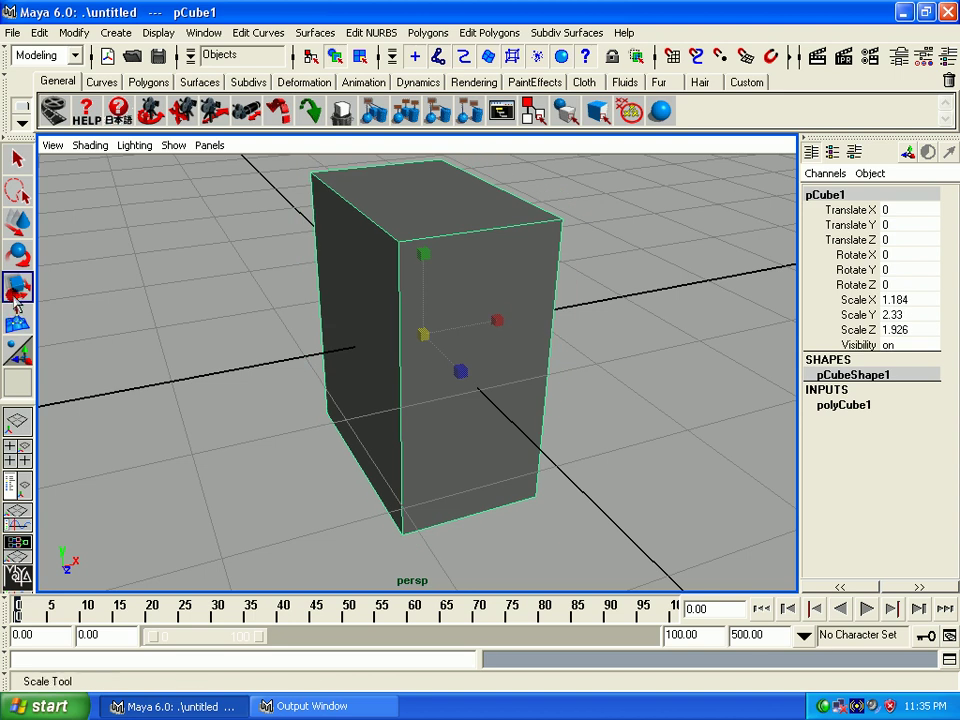
Step: Enlarge the box uniformly in steps to Scale 1.28, 2.518, 2.081
double_click(17, 287)
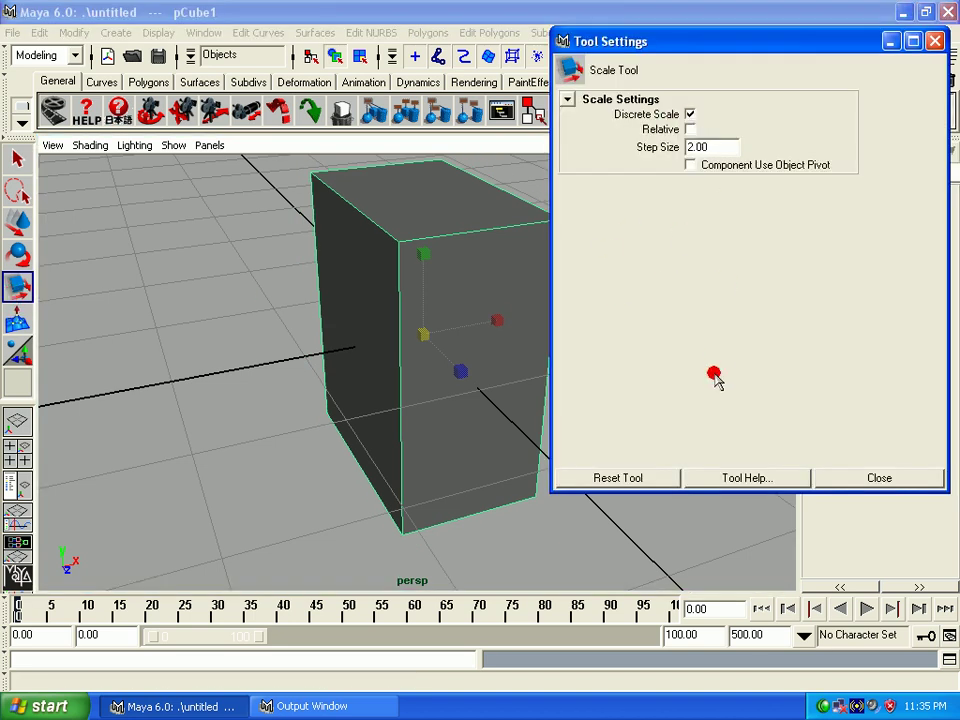
click(838, 480)
mouse_move(422, 333)
mouse_down()
mouse_move(692, 343)
mouse_move(630, 358)
mouse_move(433, 371)
mouse_up()
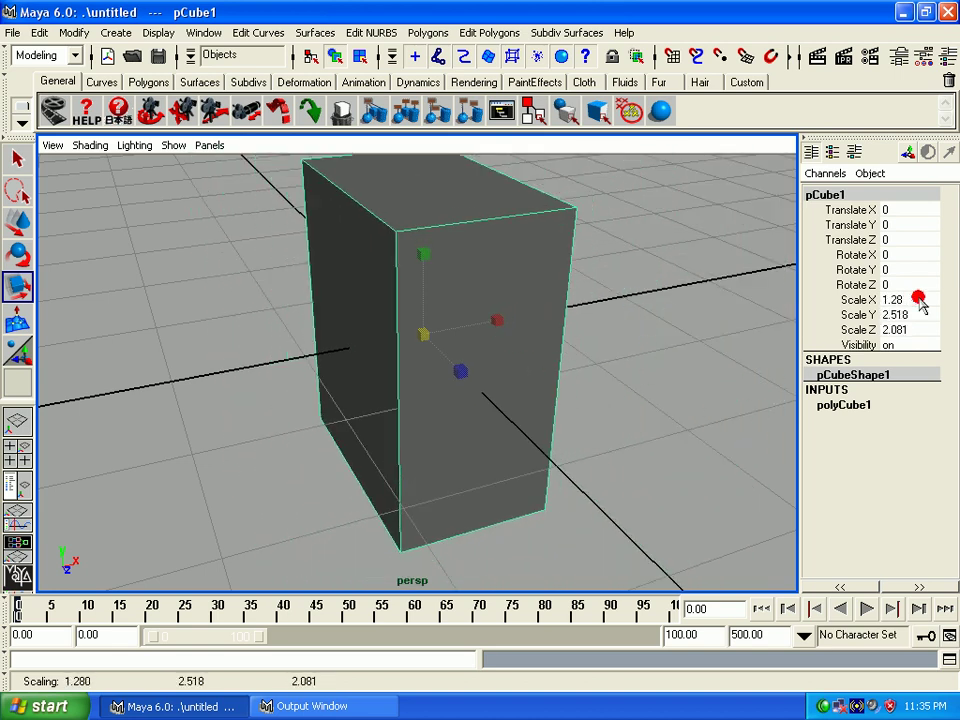
Step: Set Scale X, Y and Z to 1 in the Channel Box, then reselect the cube
drag(920, 303, 920, 330)
text(1)
key(Return)
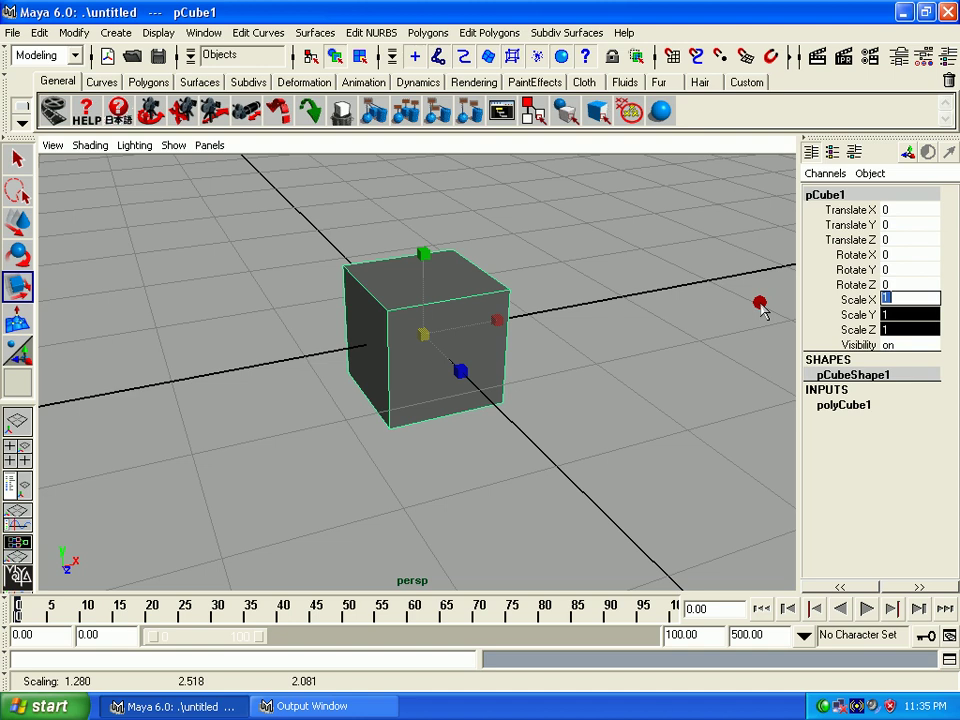
click(669, 346)
click(502, 312)
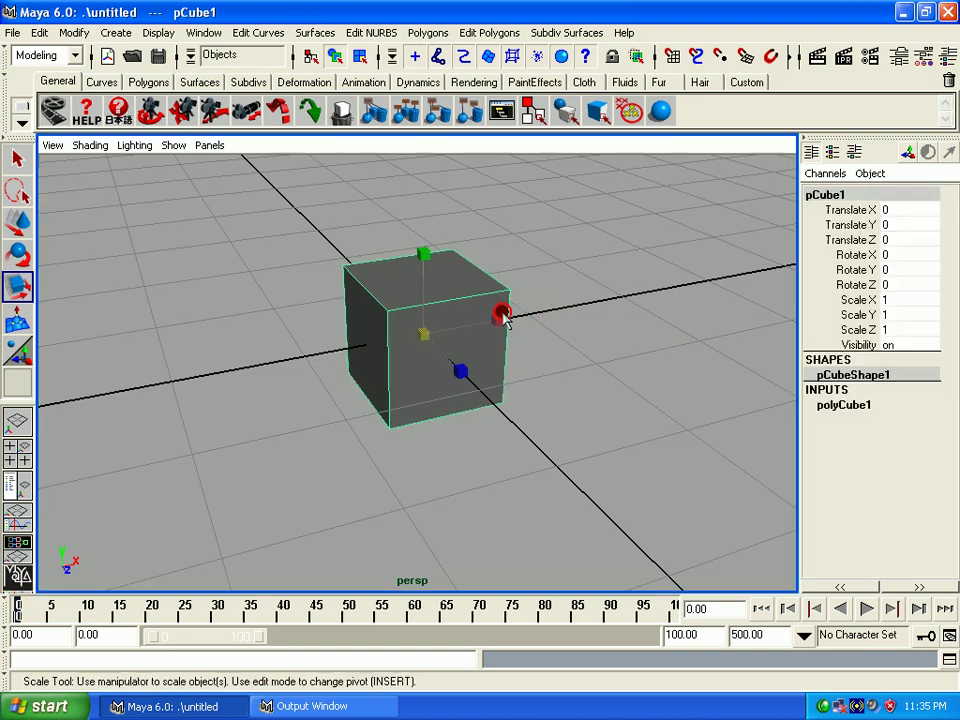
Step: Orbit around the cube, enlarge it to 3.4 uniformly, then reset its scale to 1 again
mouse_move(502, 312)
alt+mouse_down()
mouse_move(429, 364)
mouse_move(462, 367)
alt+mouse_up()
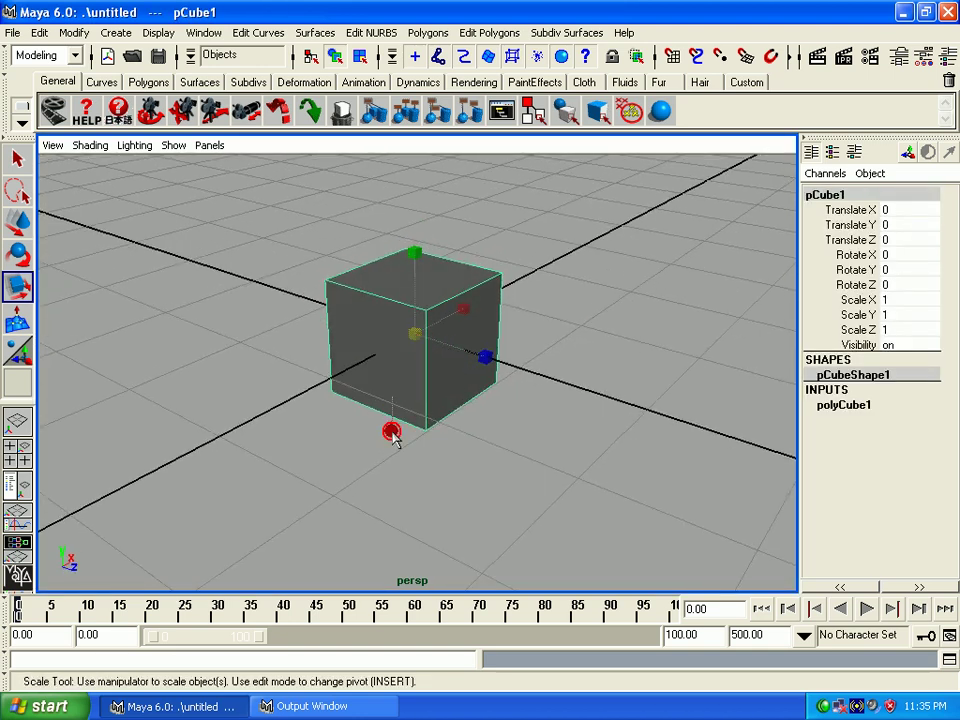
mouse_move(369, 369)
alt+mouse_down()
mouse_move(347, 468)
mouse_move(418, 354)
mouse_move(376, 395)
mouse_move(341, 405)
mouse_move(480, 311)
mouse_move(360, 261)
mouse_move(416, 412)
alt+mouse_up()
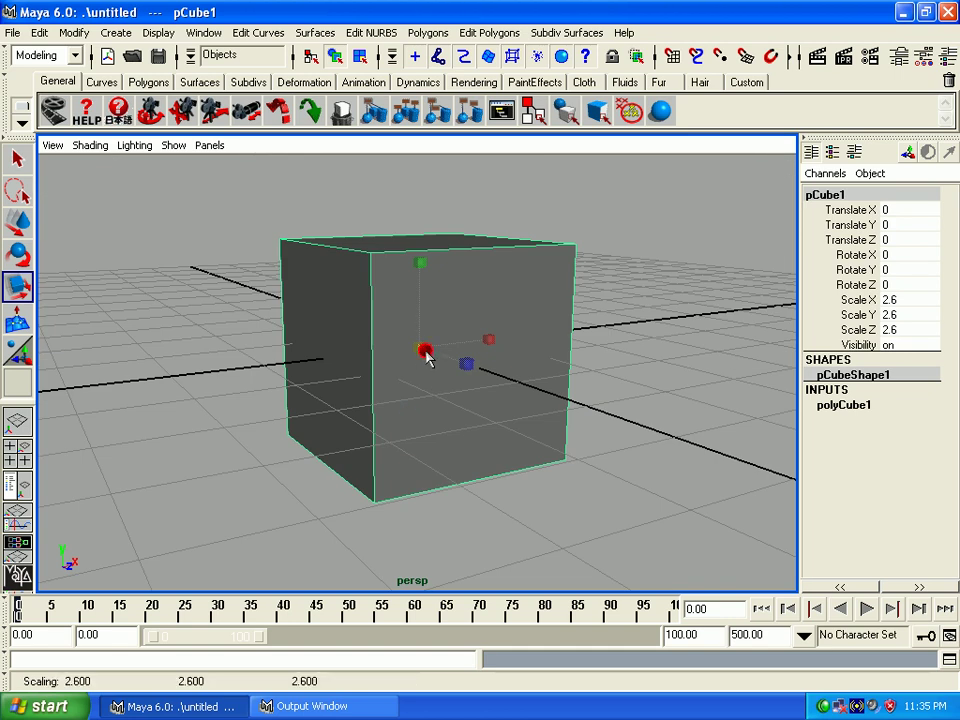
mouse_move(426, 356)
mouse_down()
mouse_move(473, 337)
mouse_move(399, 369)
mouse_up()
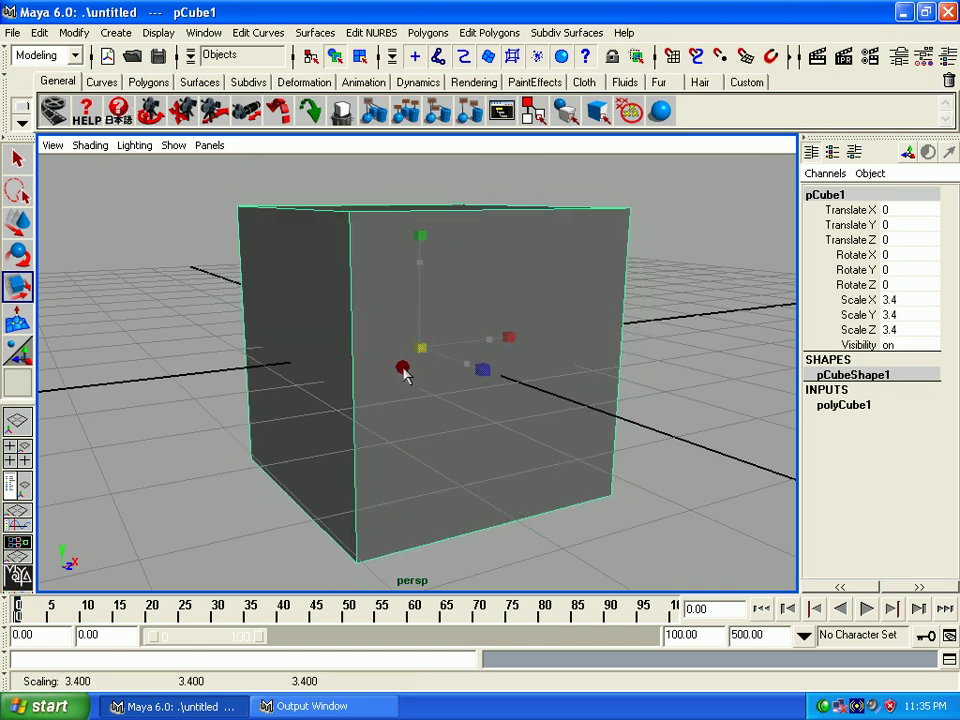
drag(888, 300, 898, 330)
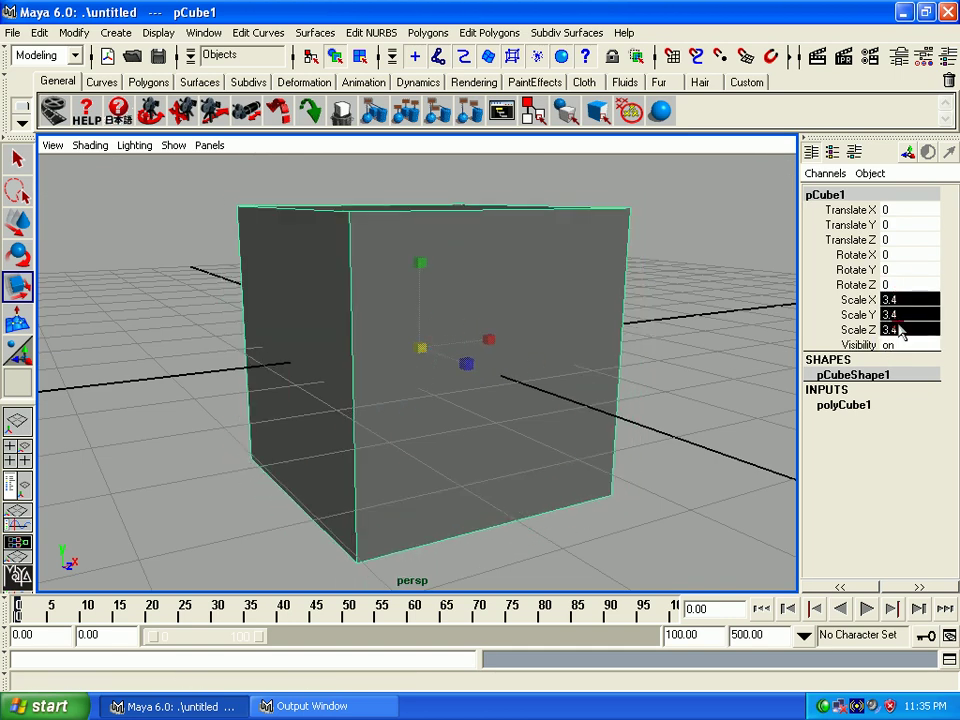
text(1)
key(Return)
Step: Cycle through Move, Rotate and Scale, select the cube with the Scale tool, and open the Modify menu
click(493, 461)
mouse_move(493, 461)
alt+mouse_down()
mouse_move(476, 454)
mouse_move(339, 471)
alt+mouse_up()
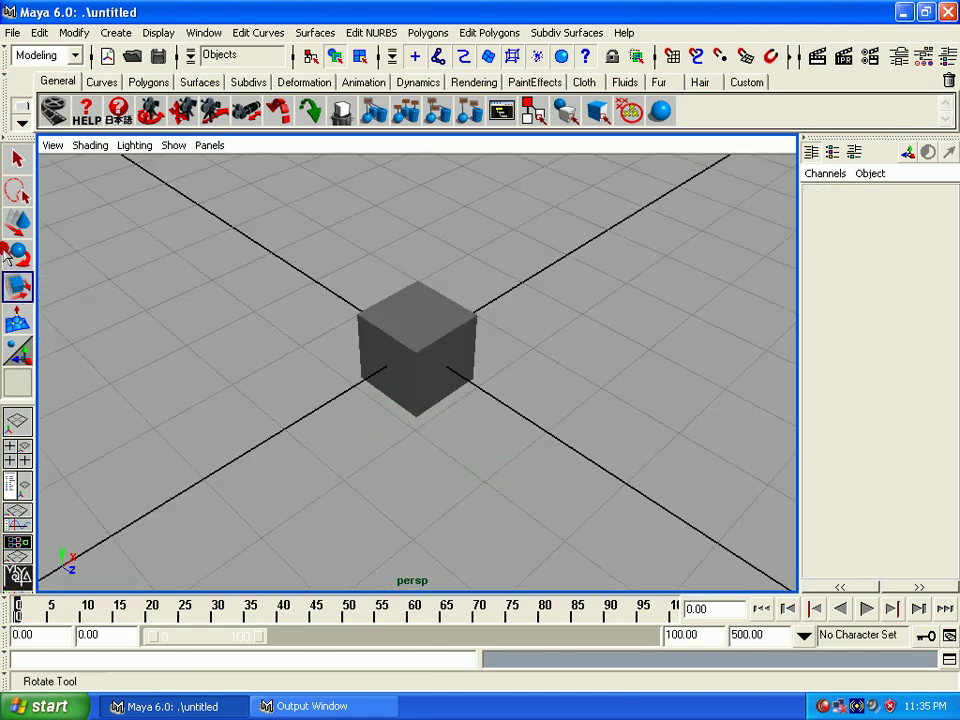
click(17, 222)
click(19, 266)
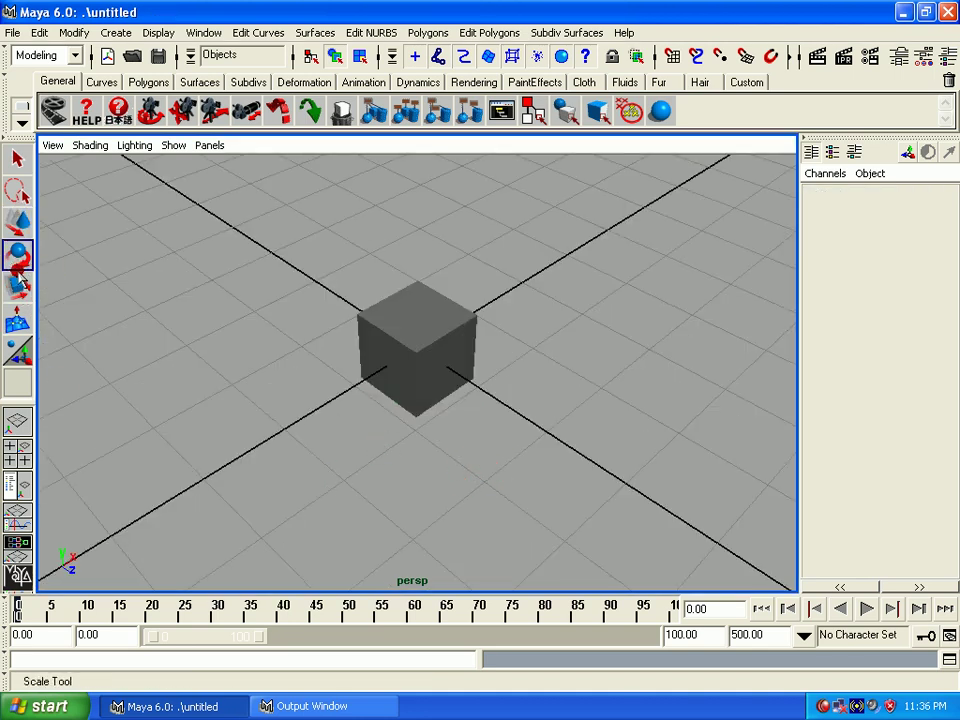
click(17, 290)
click(393, 318)
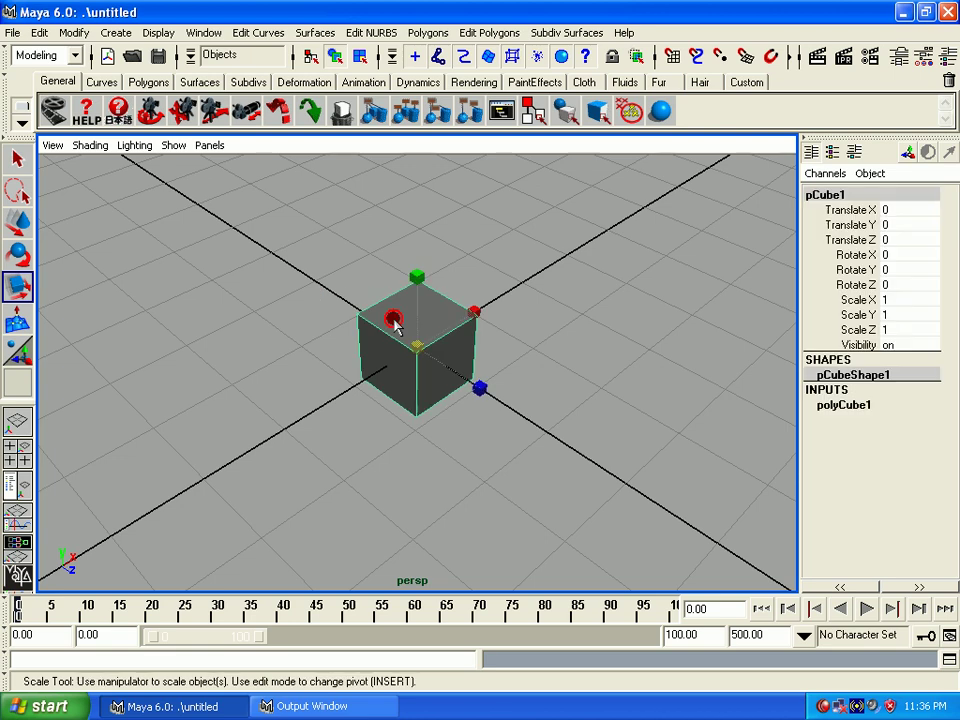
click(73, 32)
mouse_move(120, 61)
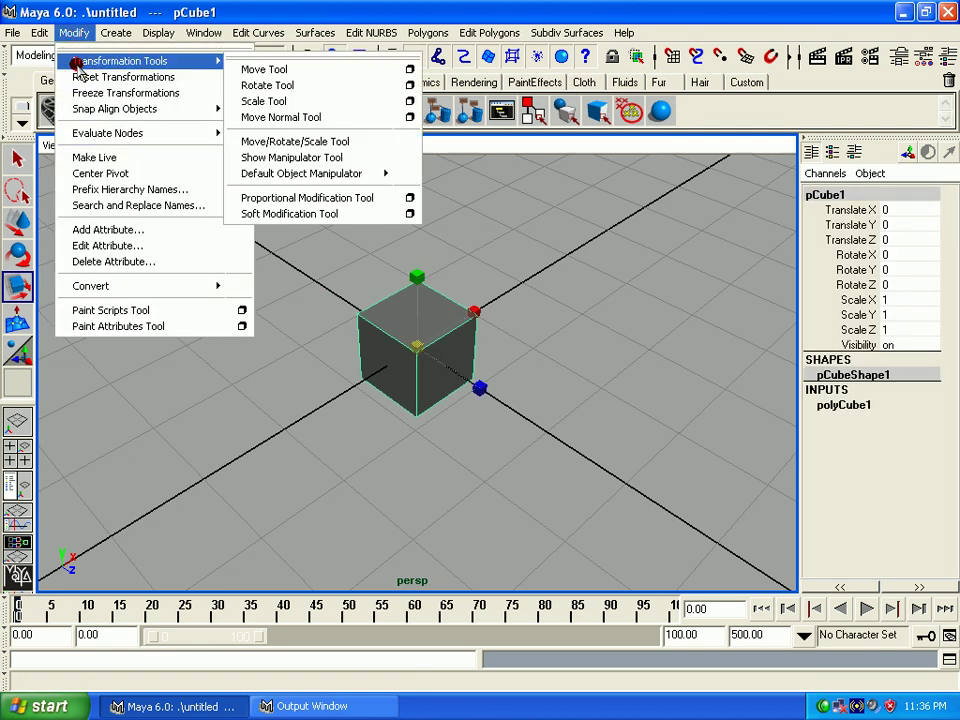